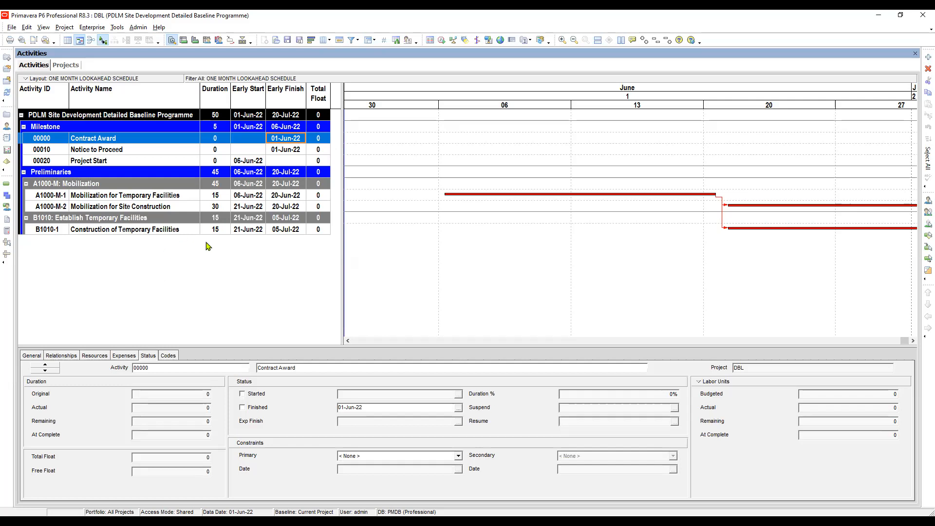
# - Widen the activity table pane and save the ONE MONTH LOOKAHEAD SCHEDULE layout as available to the Project
pyautogui.moveTo(342, 96); pyautogui.dragTo(395, 110)
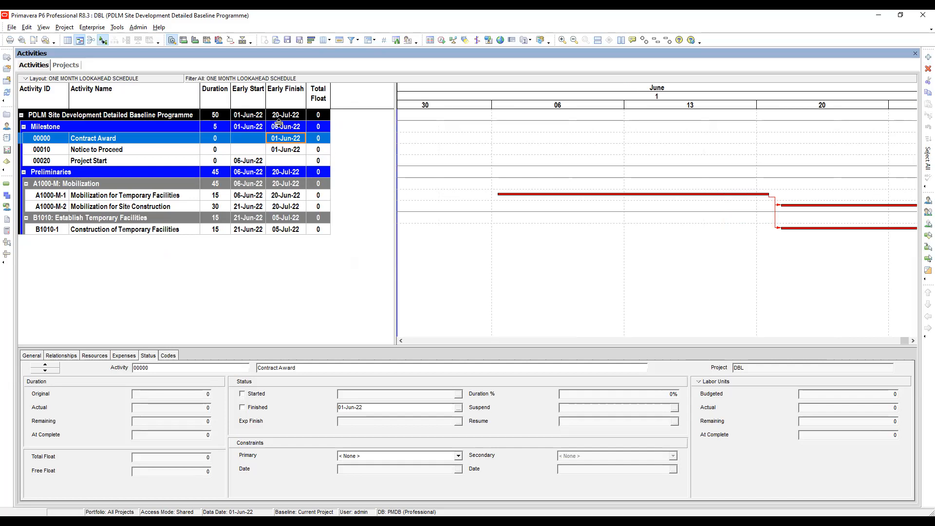
pyautogui.click(301, 42)
pyautogui.click(451, 229)
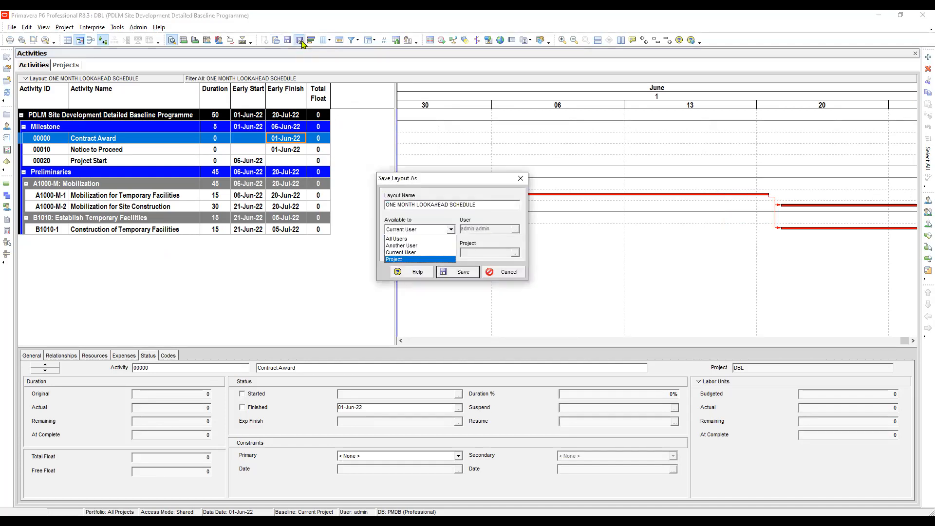
pyautogui.click(413, 259)
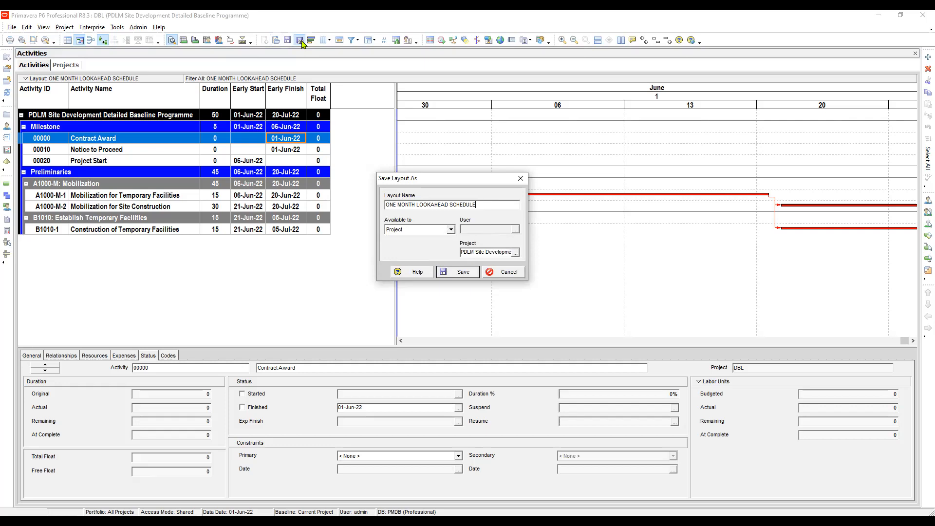
pyautogui.press('Return')
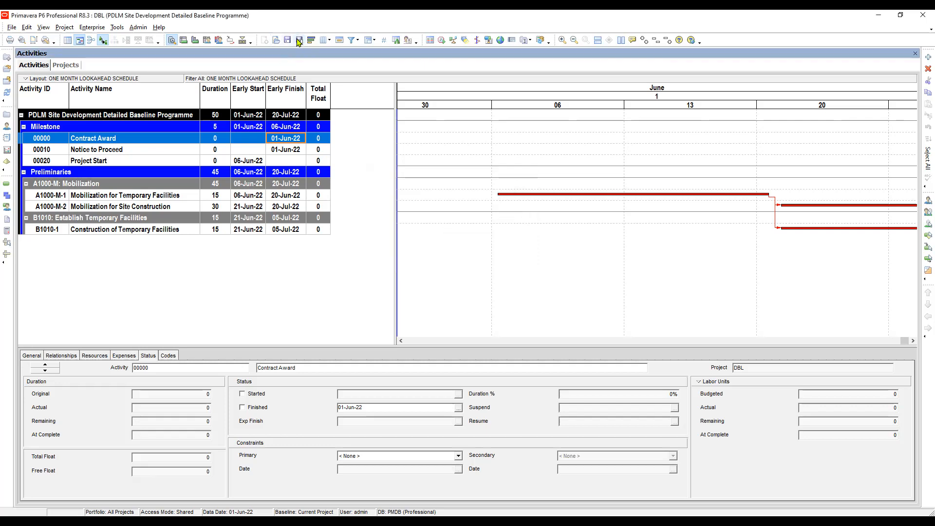
# - Begin saving another copy of the current layout and make it available to the Project
pyautogui.click(285, 150)
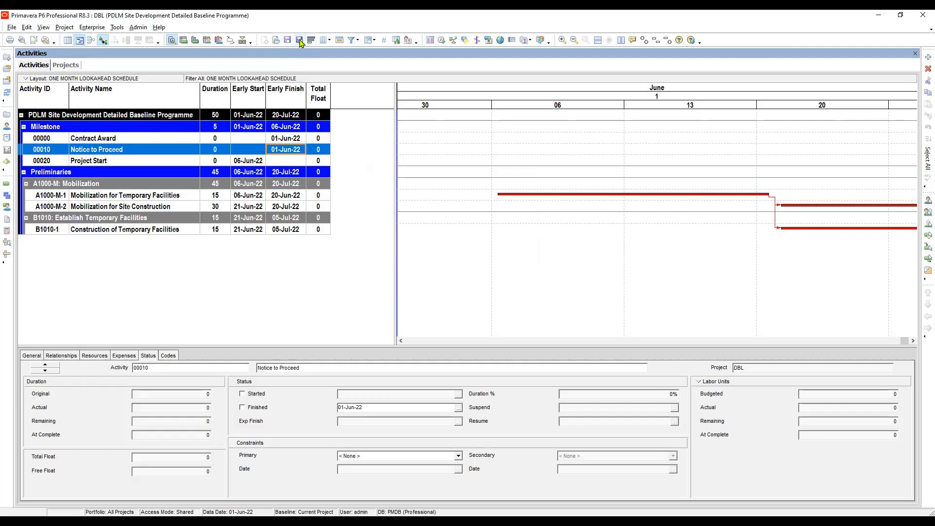
pyautogui.click(300, 41)
pyautogui.press('Tab')
pyautogui.hotkey('alt', 'Down')
pyautogui.press('Down')
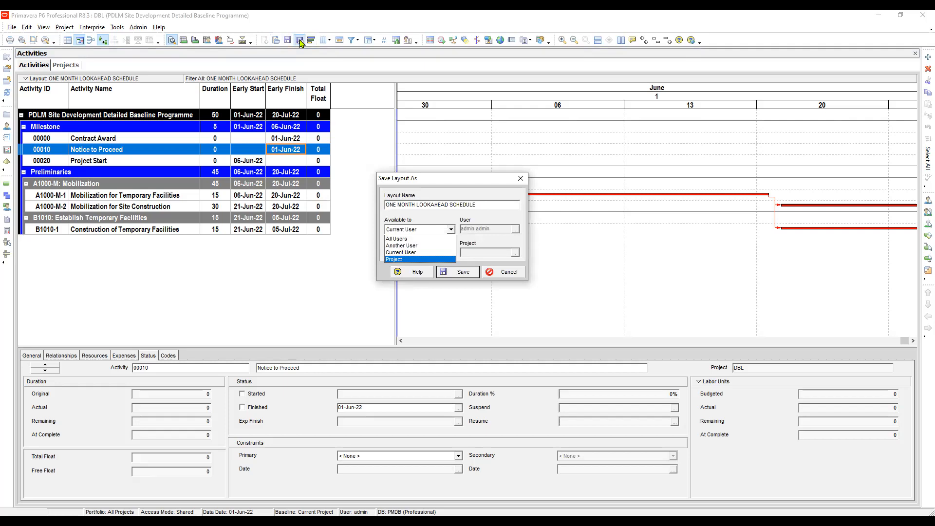
pyautogui.press('Return')
# - Name the layout copy ACTIVITY USAGE SPREASHEET and save it
pyautogui.moveTo(476, 204); pyautogui.dragTo(373, 210)
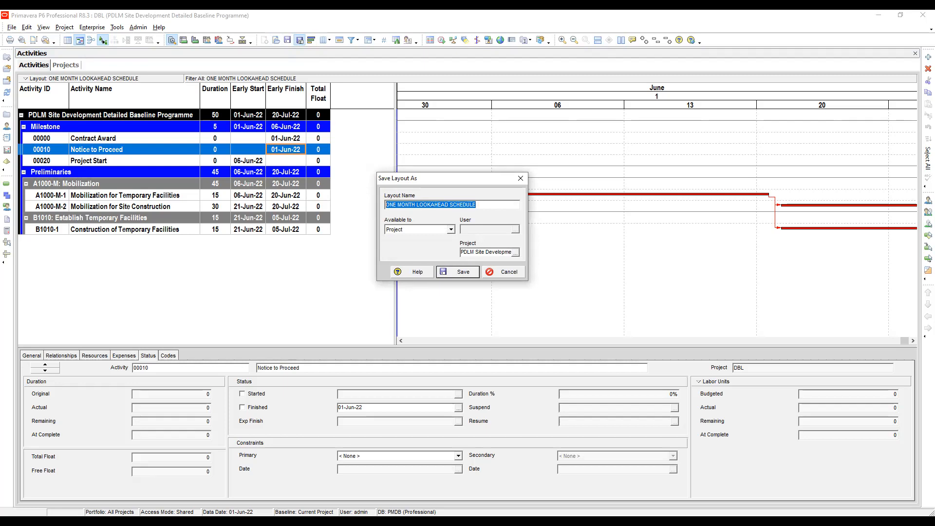
pyautogui.write('activity')
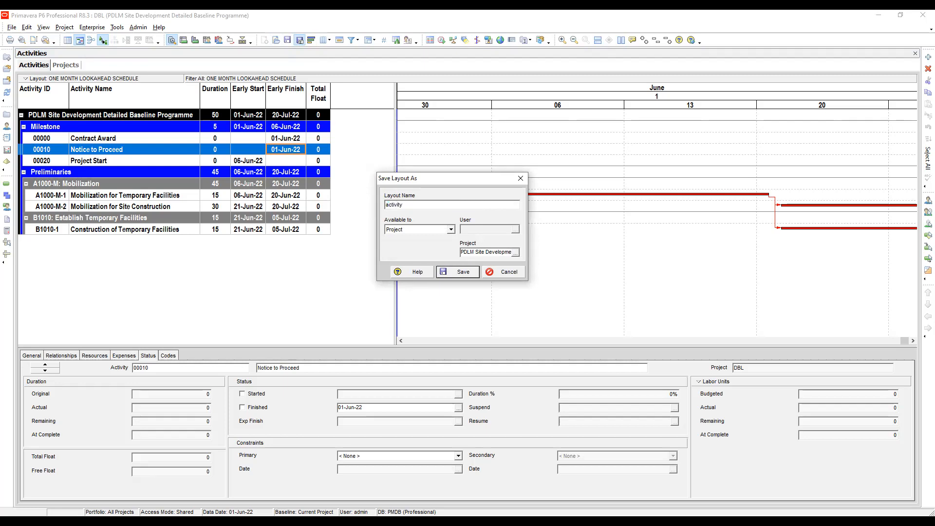
pyautogui.press('BackSpace')
pyautogui.press('BackSpace')
pyautogui.press('BackSpace')
pyautogui.press('BackSpace')
pyautogui.press('BackSpace')
pyautogui.press('BackSpace')
pyautogui.press('BackSpace')
pyautogui.press('BackSpace')
pyautogui.write('ACTIVITY ')
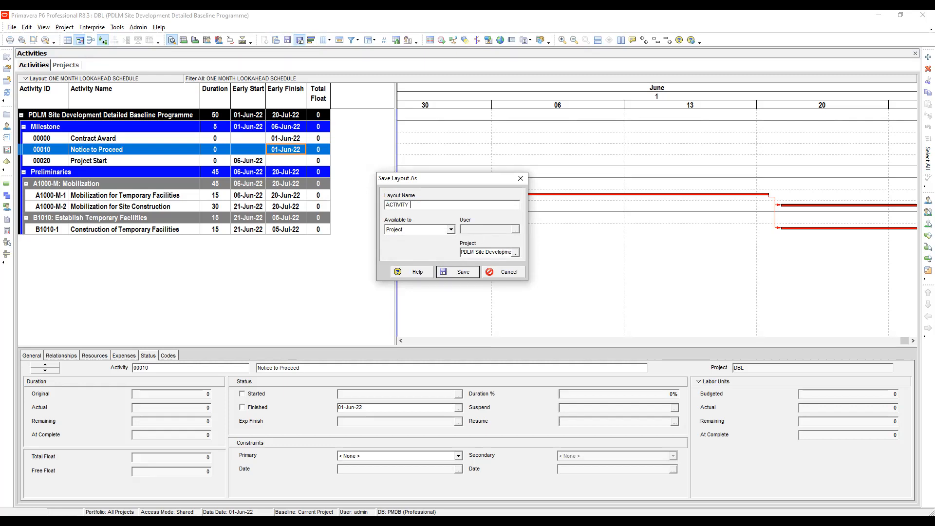
pyautogui.write('USAGE SPREASHEET')
pyautogui.press('Return')
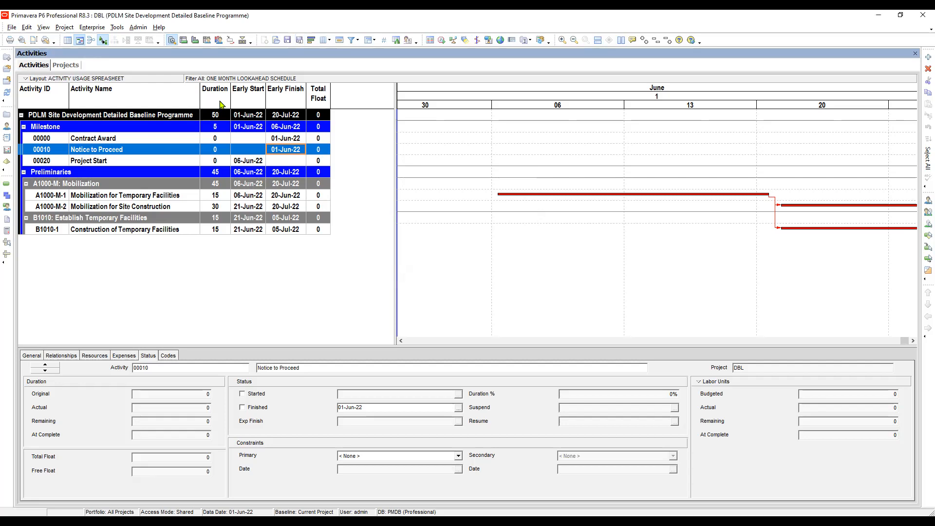
# - Remove the Early Start and Early Finish columns from the activity table's selected columns
pyautogui.click(329, 40)
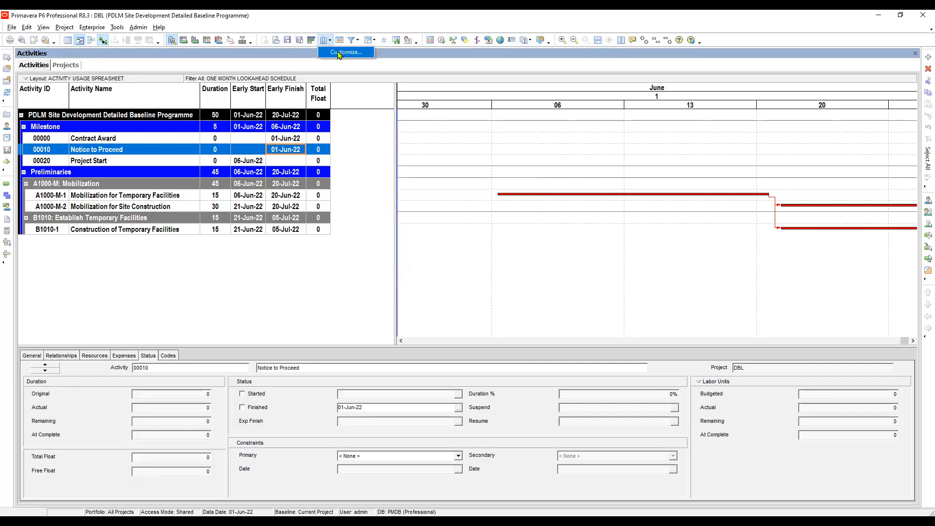
pyautogui.click(340, 53)
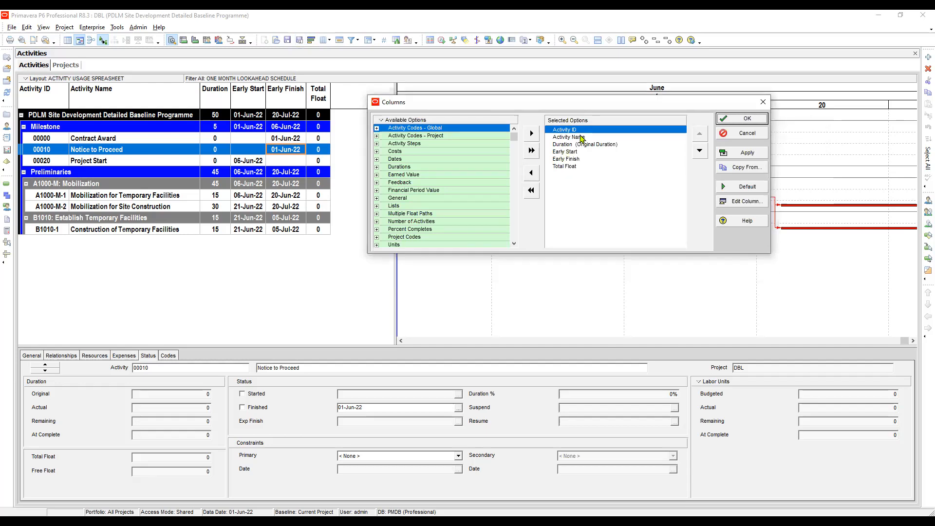
pyautogui.click(581, 138)
pyautogui.click(583, 145)
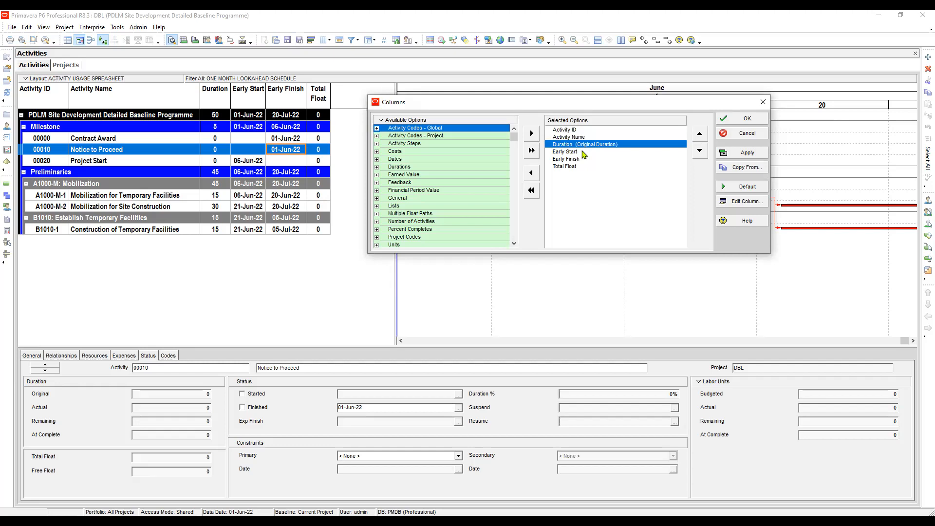
pyautogui.click(566, 153)
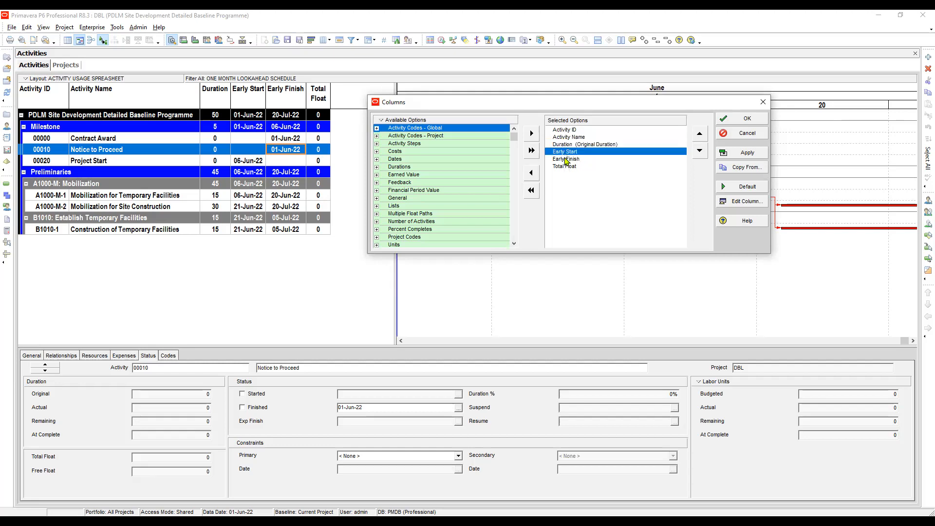
pyautogui.click(568, 160)
pyautogui.click(570, 154)
pyautogui.click(569, 160)
pyautogui.click(566, 153)
pyautogui.click(533, 173)
pyautogui.click(532, 173)
# - Add the Start and Finish date columns between Duration and Total Float
pyautogui.scroll(-5, 426, 173)
pyautogui.click(426, 172)
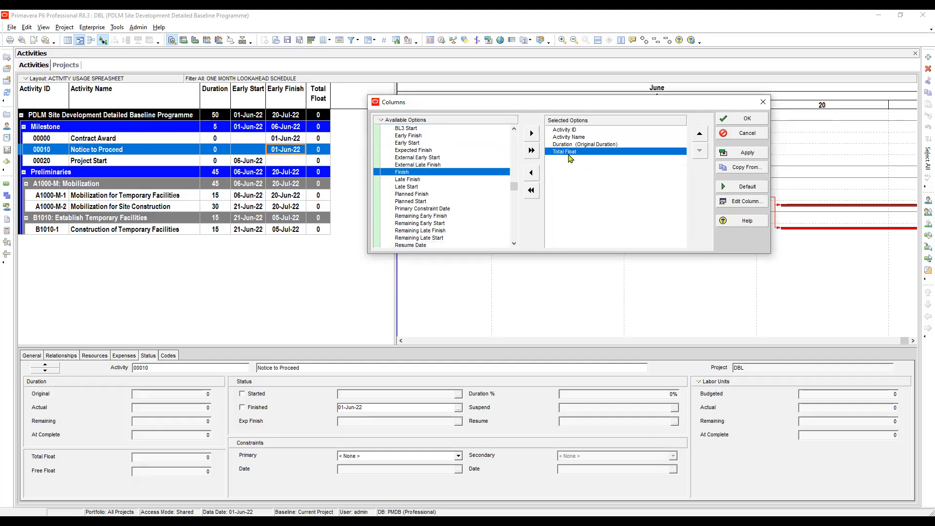
pyautogui.click(561, 144)
pyautogui.click(532, 133)
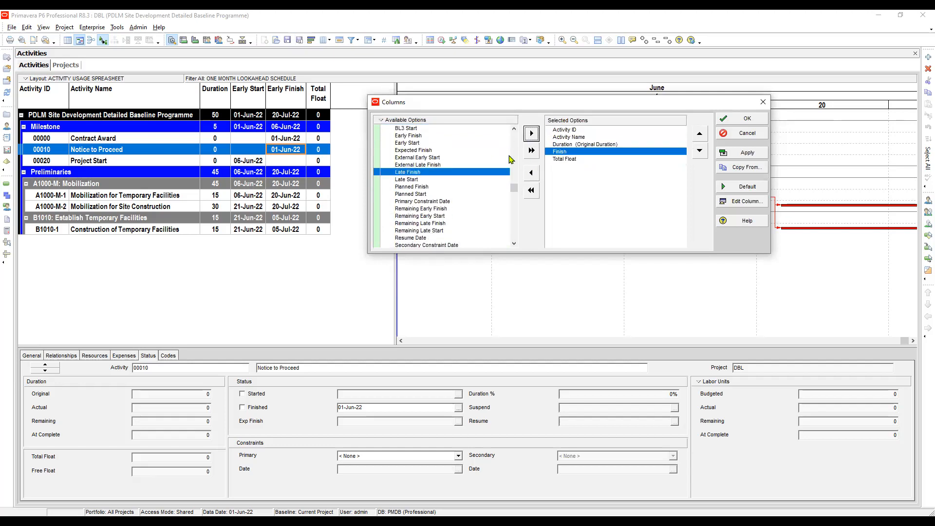
pyautogui.click(487, 208)
pyautogui.scroll(-3, 509, 161)
pyautogui.click(483, 194)
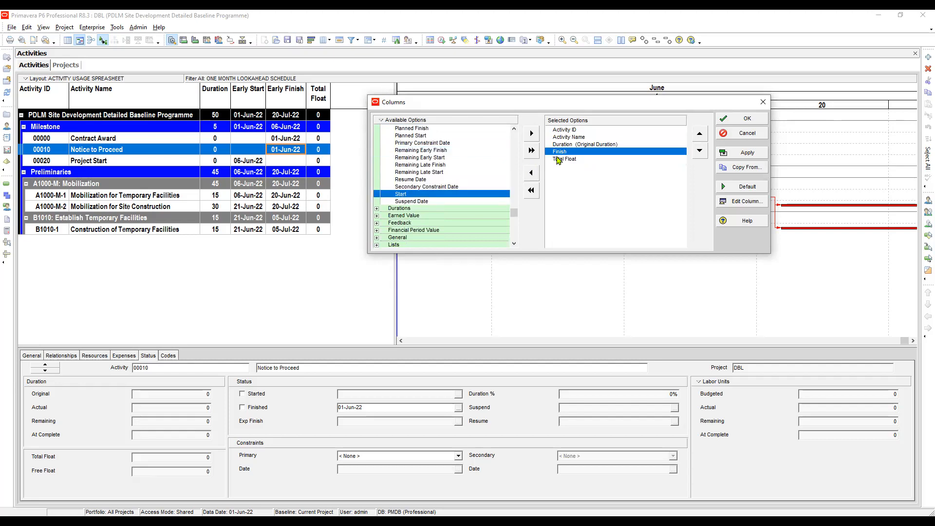
pyautogui.click(561, 144)
pyautogui.click(533, 133)
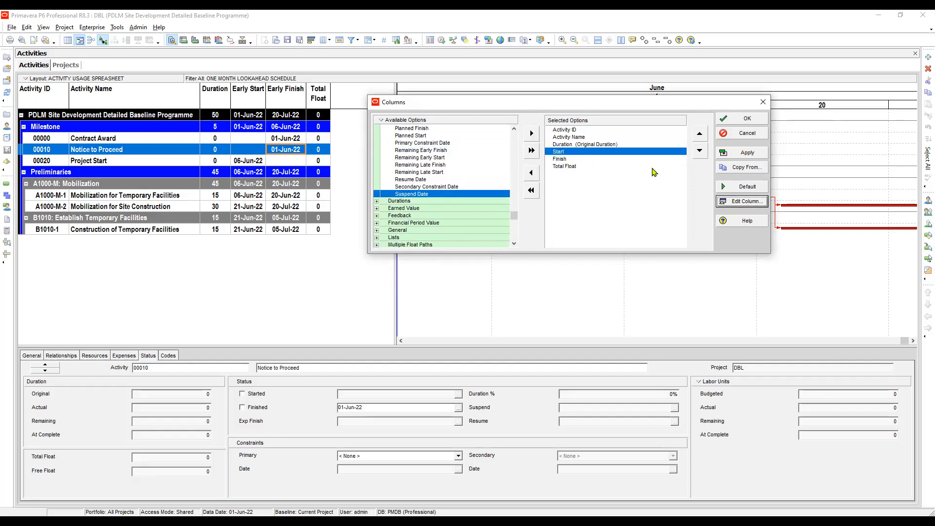
# - Set the alignment of the Start and Finish columns to Center
pyautogui.click(742, 201)
pyautogui.click(465, 307)
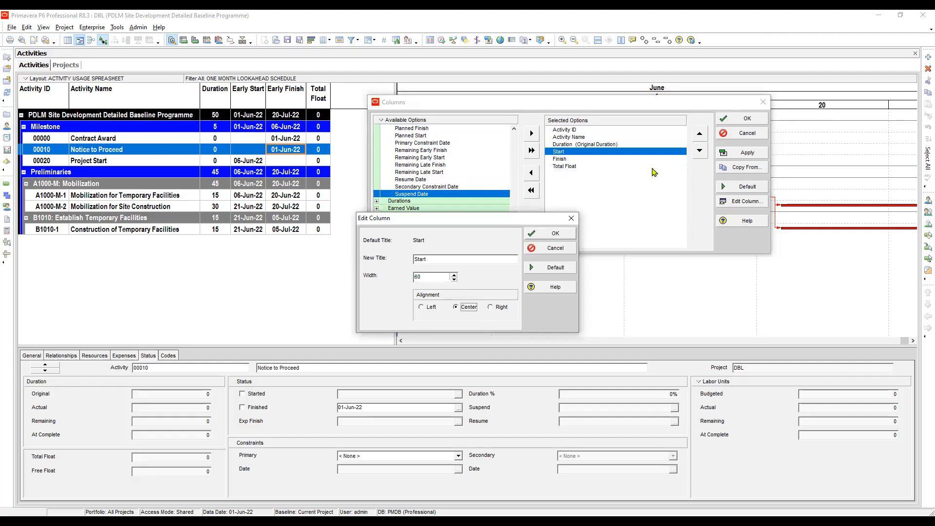
pyautogui.click(550, 233)
pyautogui.click(566, 159)
pyautogui.click(742, 201)
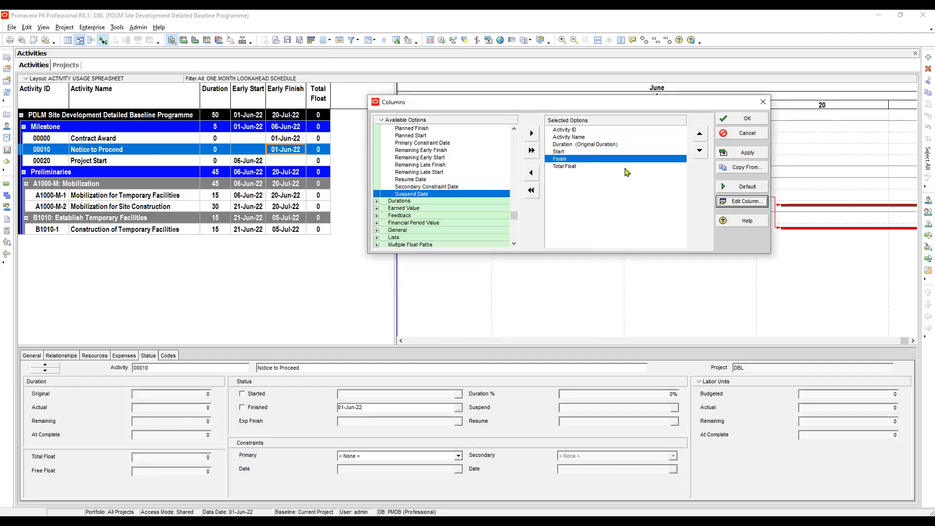
pyautogui.click(550, 233)
# - Add the Budgeted Total Cost column from the Costs category after the Finish column
pyautogui.click(411, 179)
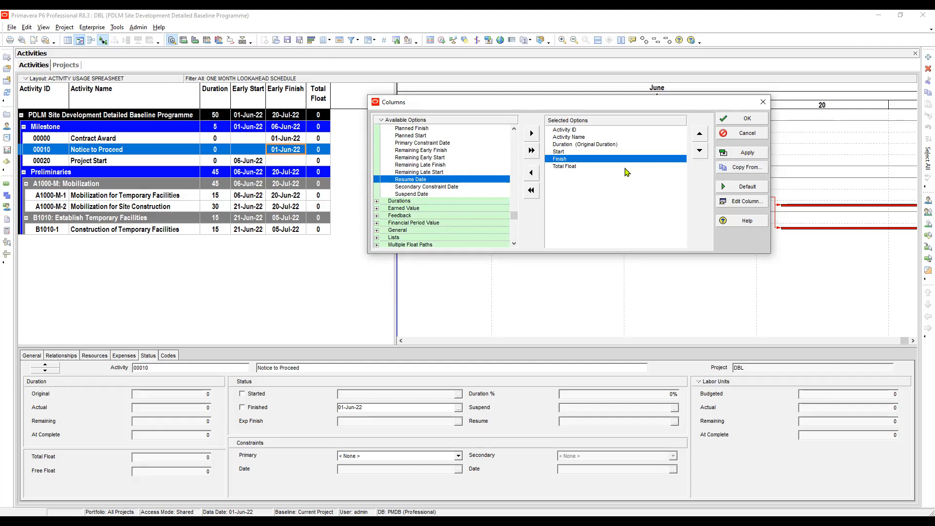
pyautogui.click(458, 165)
pyautogui.scroll(12, 458, 165)
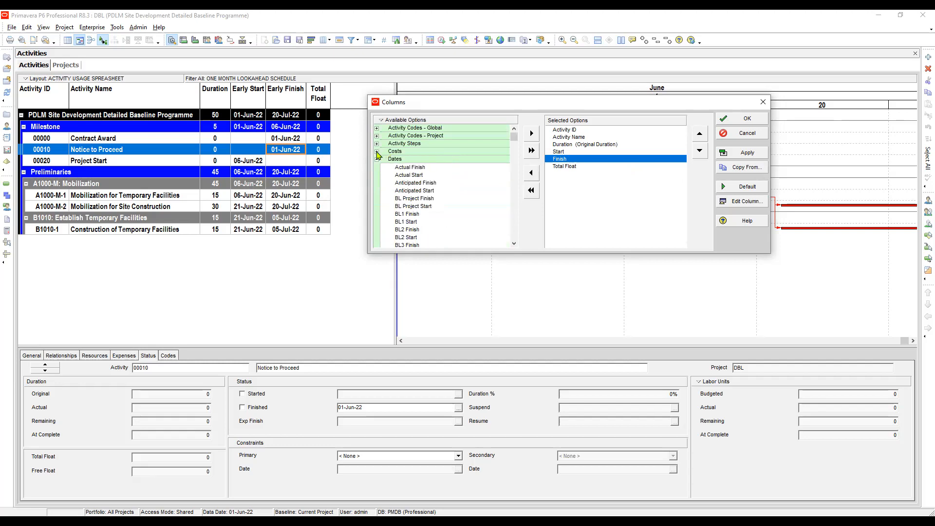
pyautogui.click(377, 151)
pyautogui.scroll(-5, 424, 171)
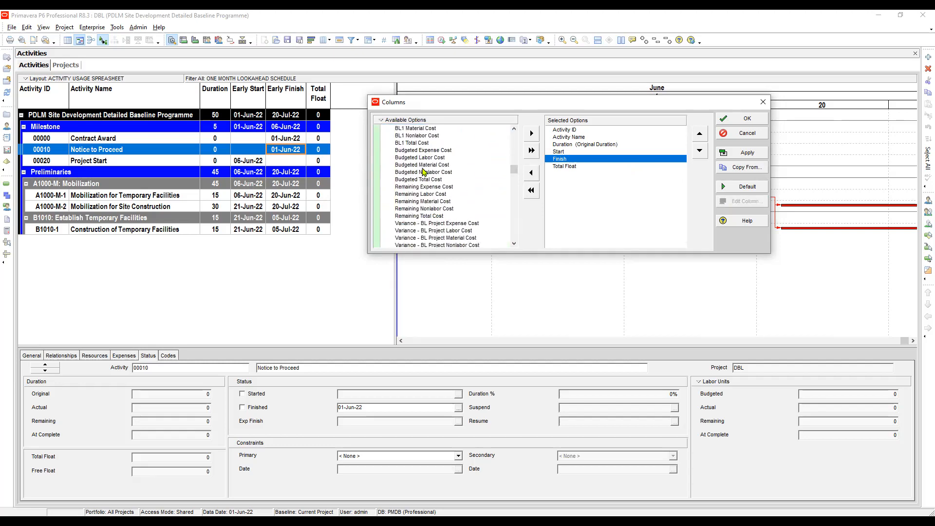
pyautogui.click(422, 178)
pyautogui.click(531, 133)
# - Center-align the Budgeted Total Cost column and apply the new column selection to the activity table
pyautogui.click(642, 167)
pyautogui.click(742, 201)
pyautogui.click(456, 306)
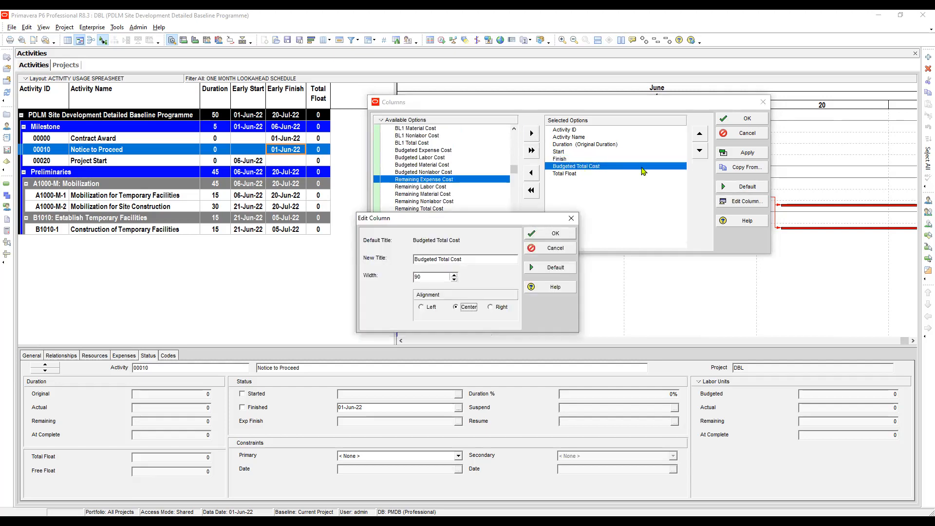
pyautogui.press('Return')
pyautogui.click(742, 152)
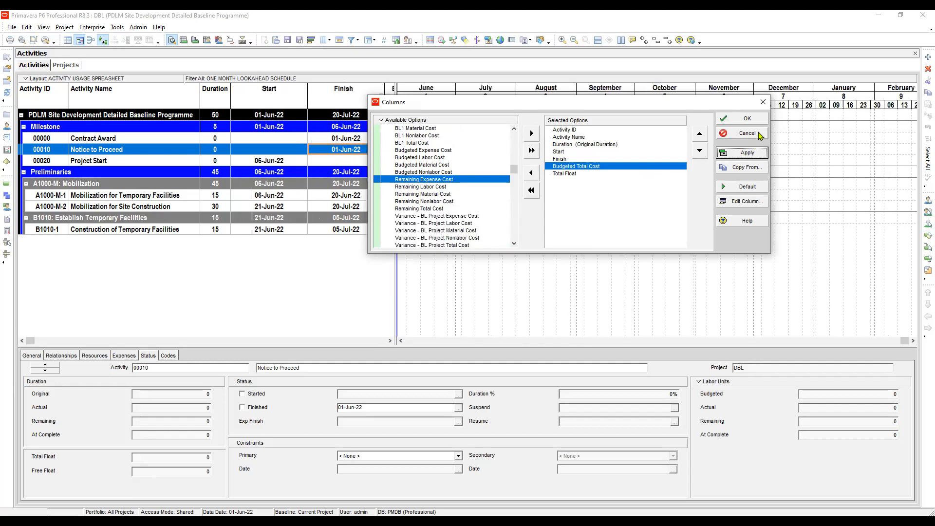
pyautogui.click(733, 122)
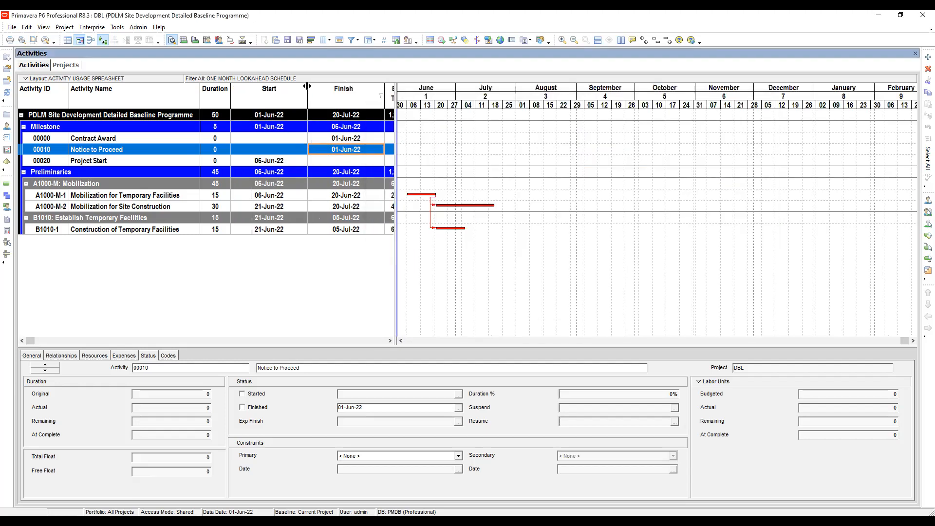
# - Fit the Start and Finish columns to their contents and narrow the table pane to end at Total Float
pyautogui.doubleClick(307, 87)
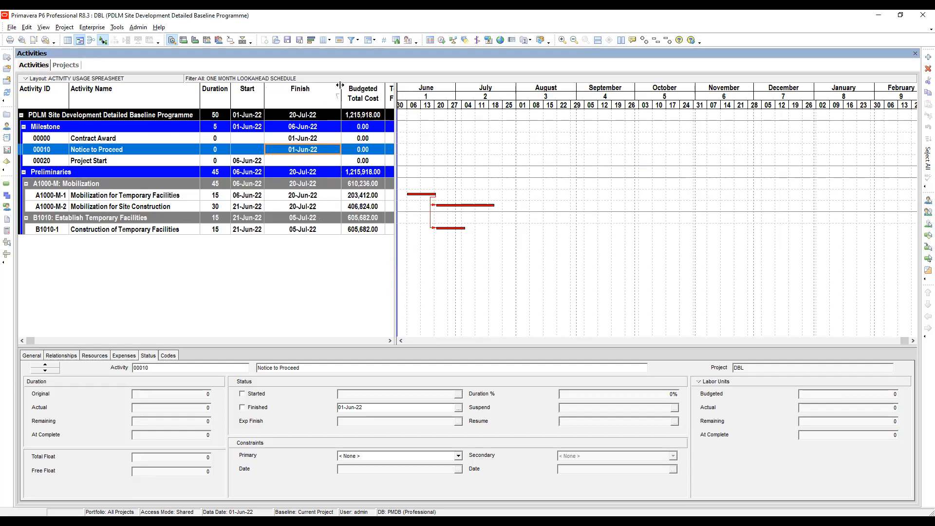
pyautogui.doubleClick(340, 85)
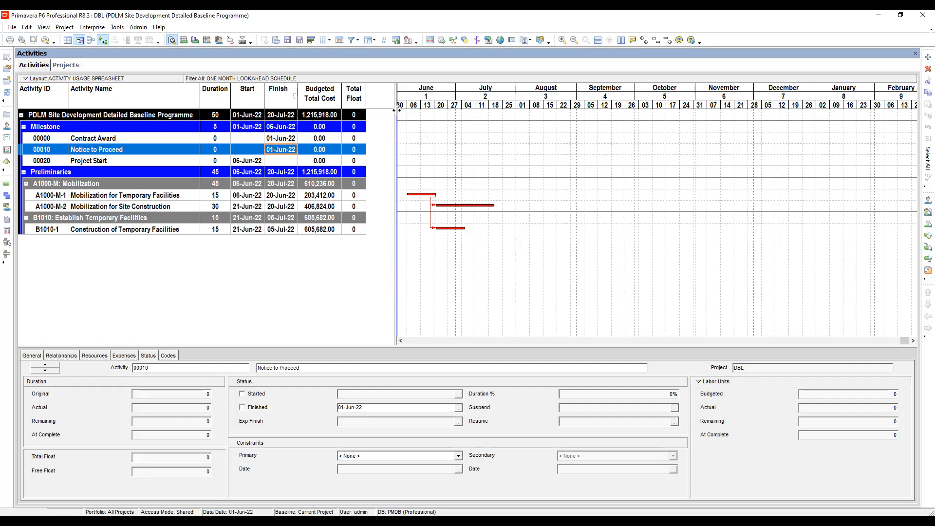
pyautogui.moveTo(387, 111); pyautogui.dragTo(373, 111)
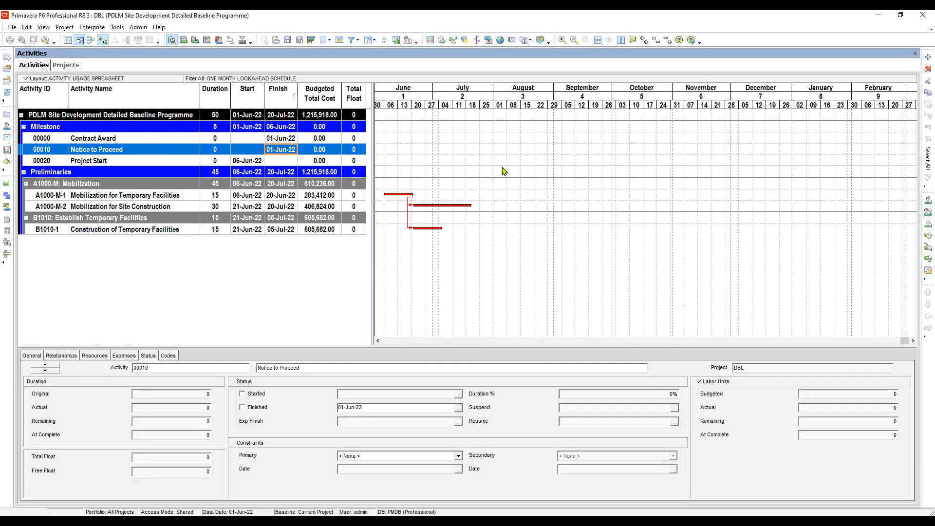
# - Set the Gantt chart timescale's date interval to Year/Month and stretch the month columns wider
pyautogui.rightClick(540, 130)
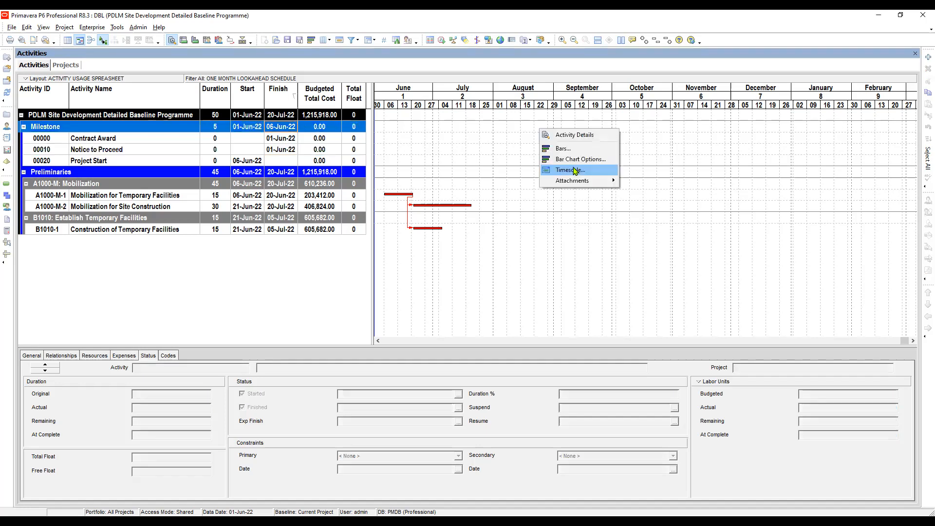
pyautogui.click(575, 171)
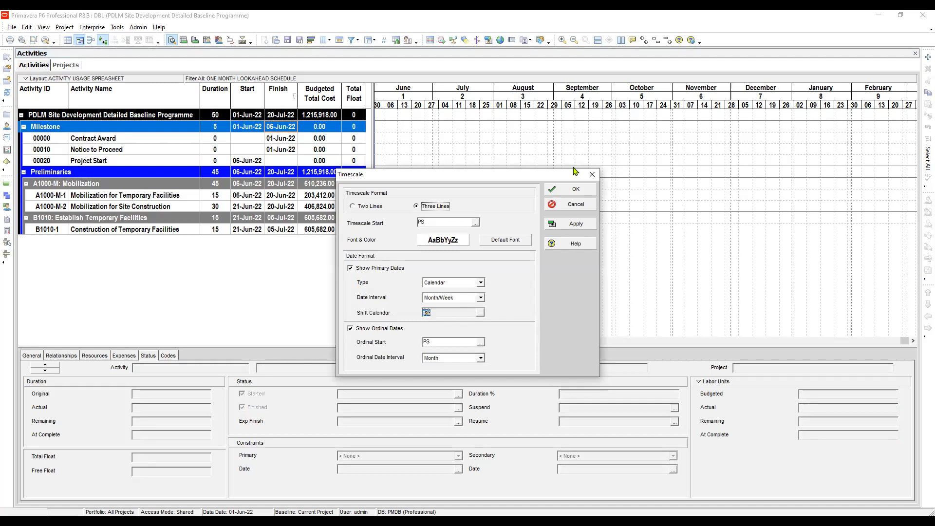
pyautogui.press('Tab')
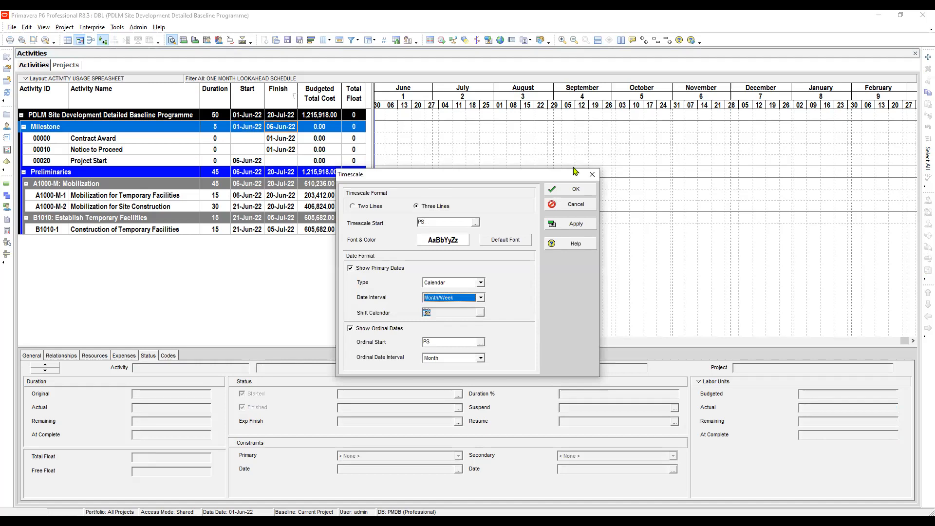
pyautogui.hotkey('alt', 'Down')
pyautogui.press('Up')
pyautogui.press('Up')
pyautogui.press('Return')
pyautogui.click(571, 224)
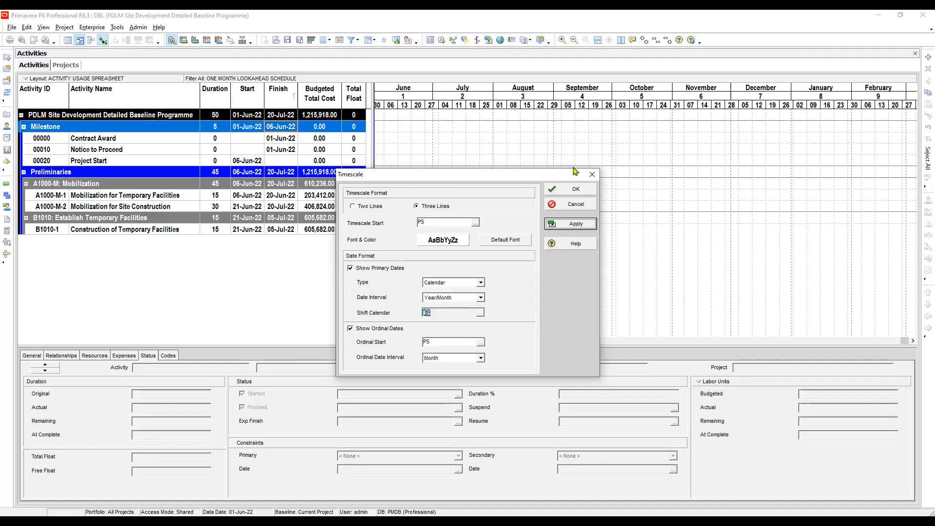
pyautogui.click(575, 188)
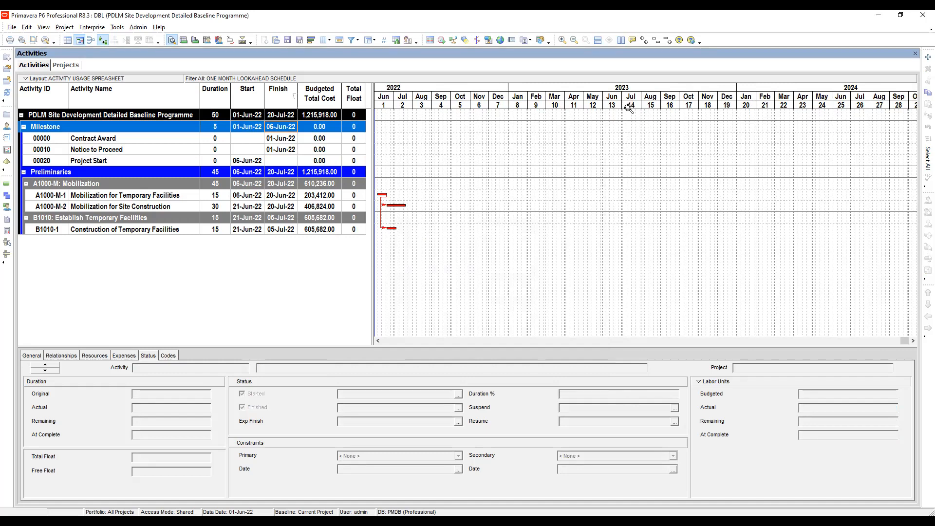
pyautogui.moveTo(561, 106); pyautogui.dragTo(898, 140)
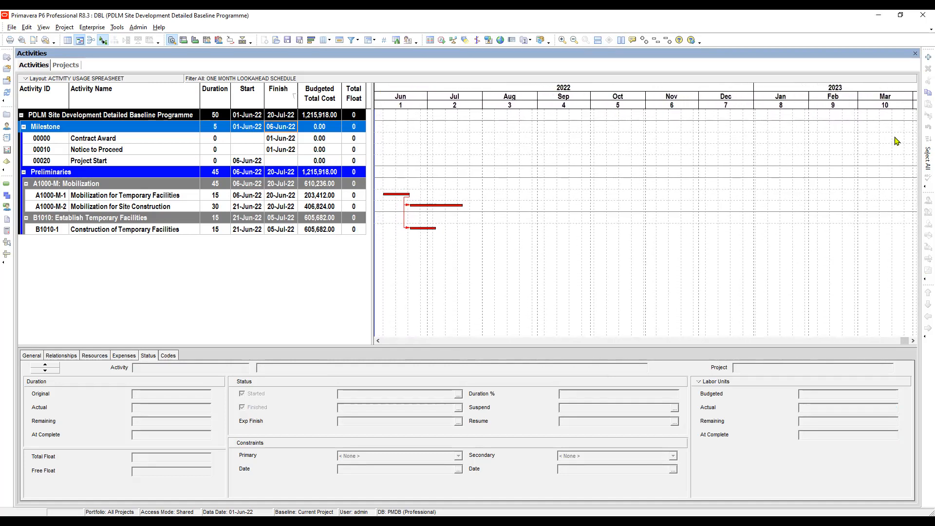
# - Examine the budgeted total costs of the Milestone group and its Contract Award and Notice to Proceed activities
pyautogui.click(309, 139)
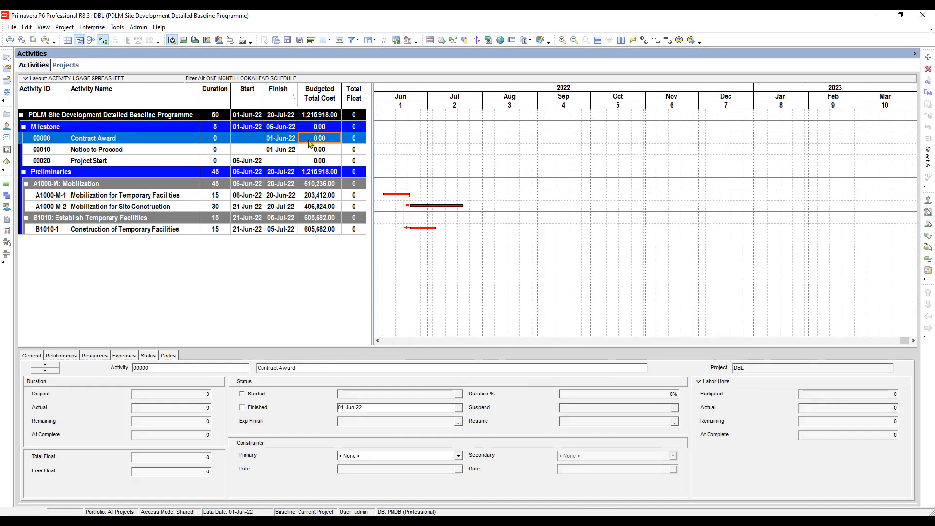
pyautogui.click(322, 151)
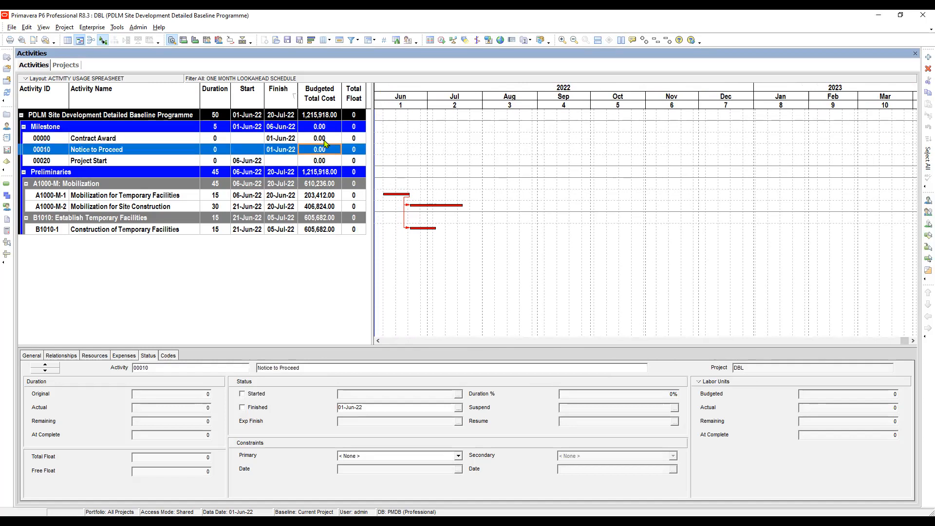
pyautogui.click(320, 126)
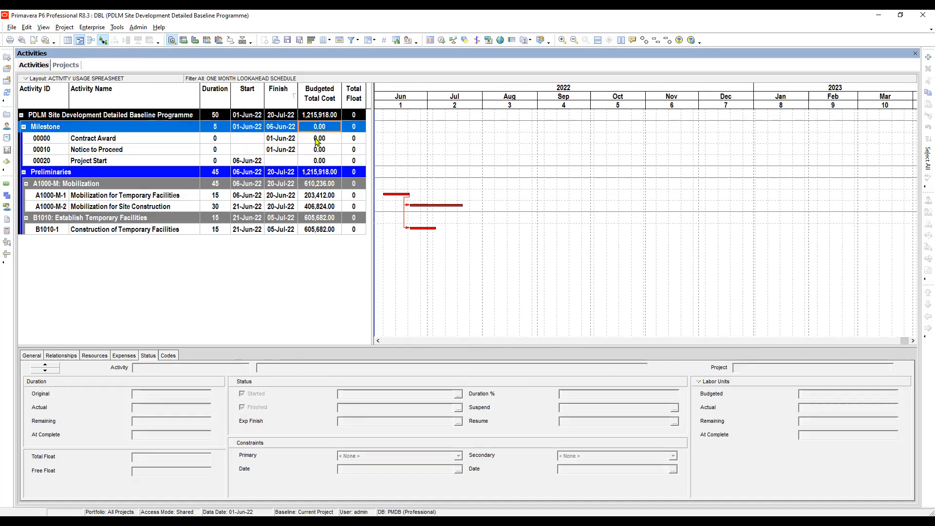
pyautogui.click(317, 140)
pyautogui.click(319, 150)
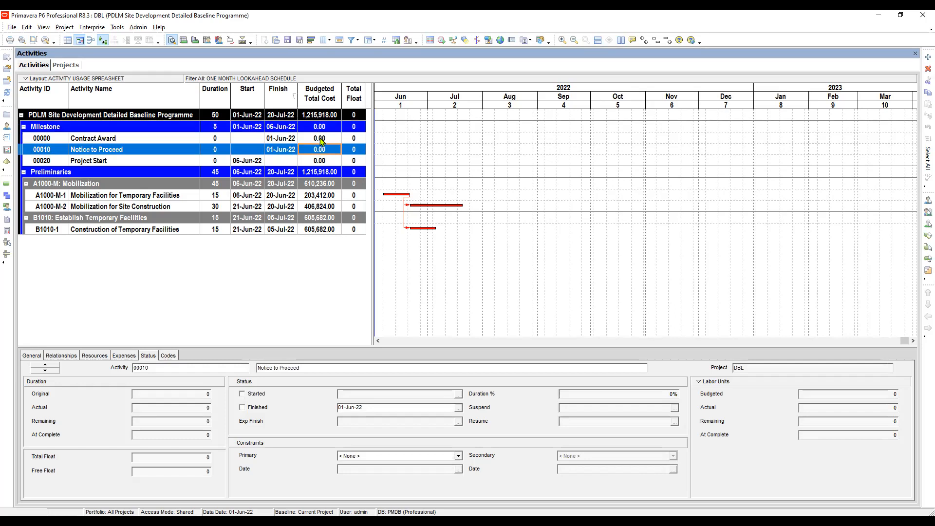
pyautogui.click(321, 140)
pyautogui.click(317, 150)
pyautogui.click(316, 140)
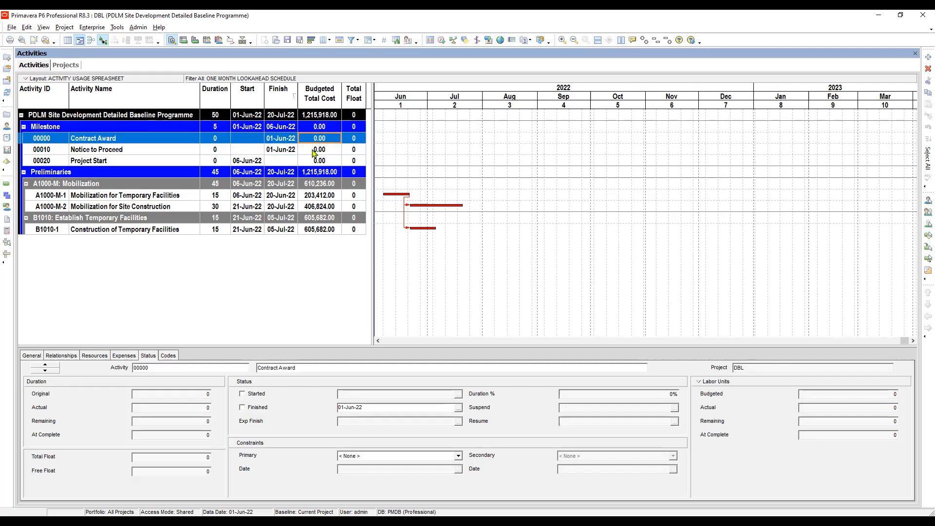
pyautogui.click(315, 151)
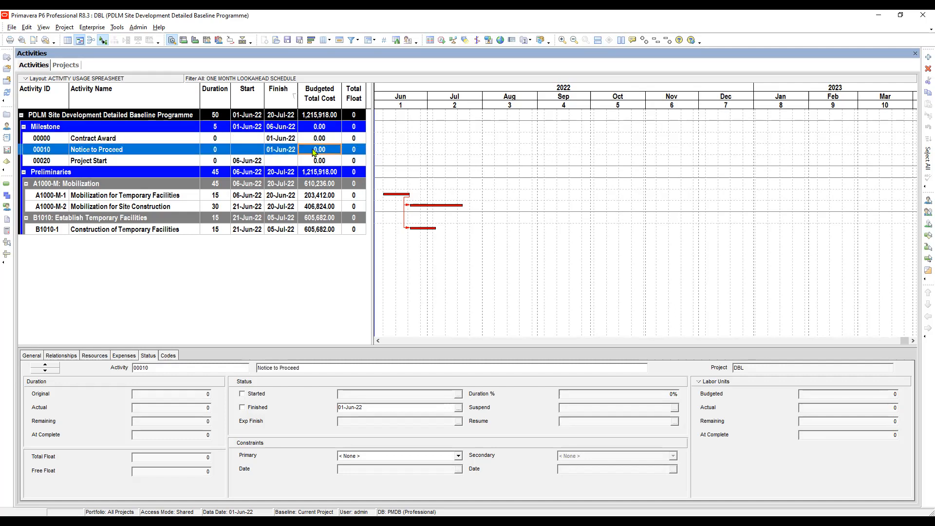
# - Create a new activity filter named ACTIVITY USAGE SPREADSHEET
pyautogui.click(352, 42)
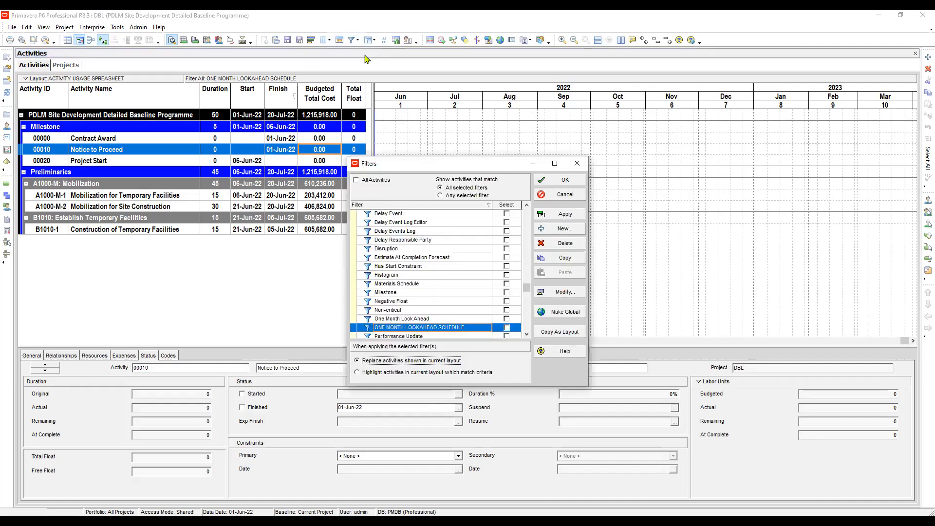
pyautogui.press('Insert')
pyautogui.hotkey('shift', 'Tab')
pyautogui.moveTo(393, 206); pyautogui.dragTo(355, 205)
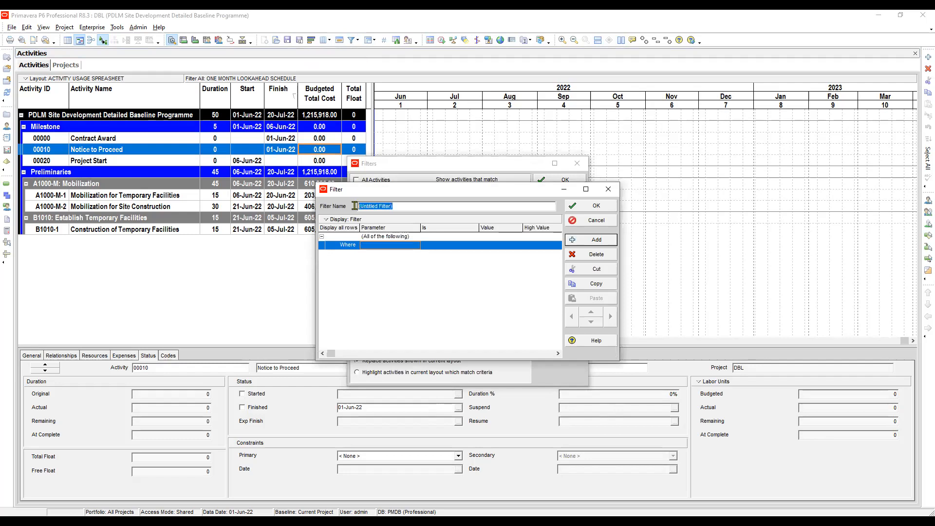
pyautogui.write('ACTIVITY USAGE SPREADS')
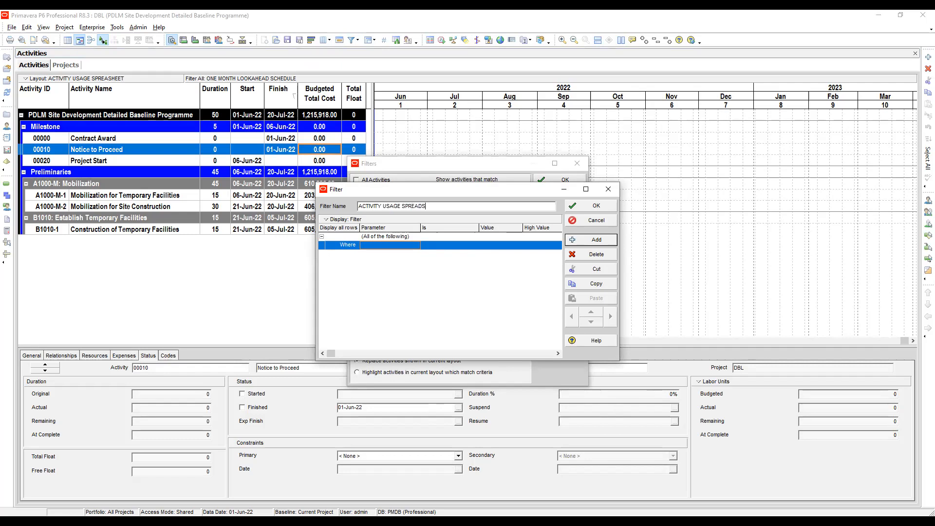
pyautogui.write('HEET')
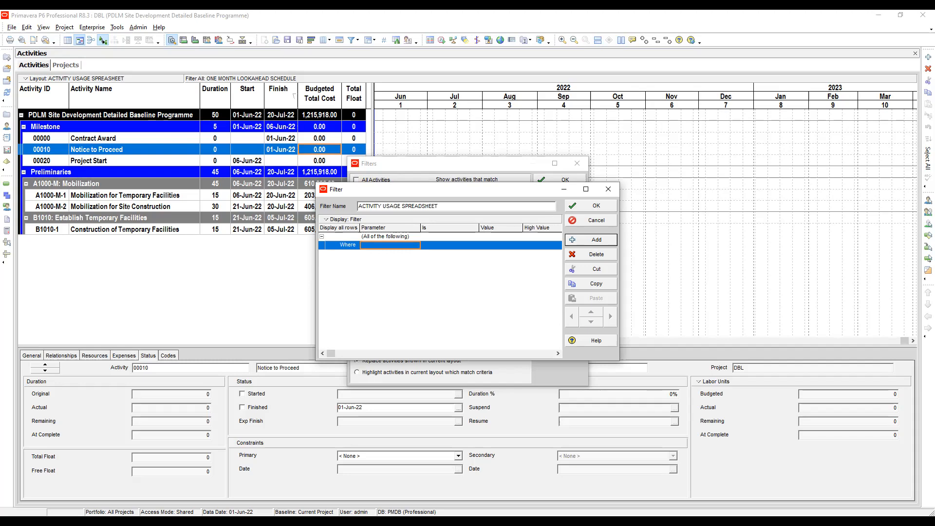
# - Define the filter's first condition as Activity Type is not equal to Start Milestone
pyautogui.click(390, 245)
pyautogui.press('a')
pyautogui.scroll(-2, 386, 290)
pyautogui.click(385, 290)
pyautogui.click(449, 246)
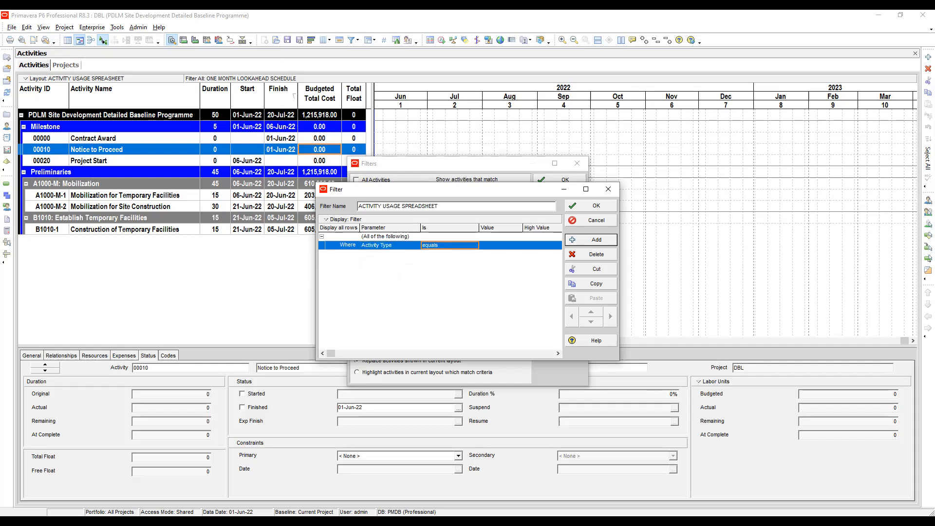
pyautogui.click(449, 245)
pyautogui.click(475, 245)
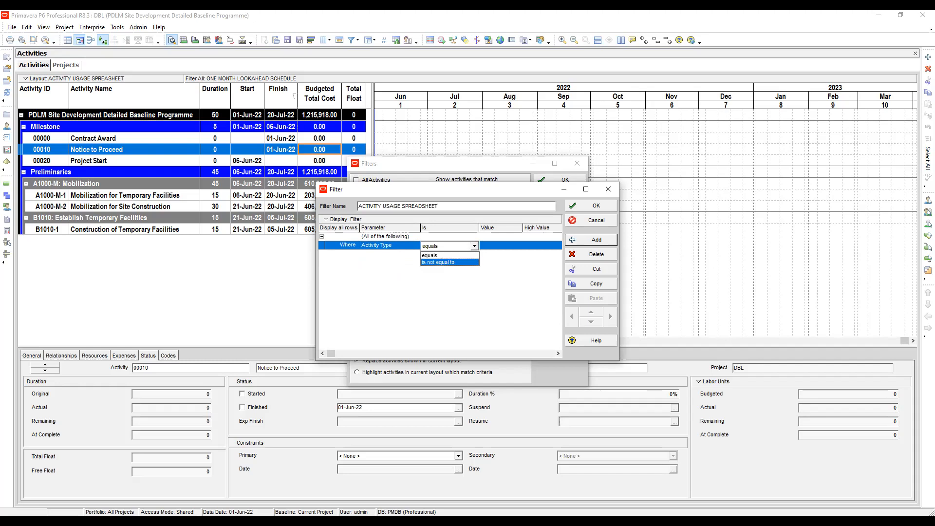
pyautogui.click(445, 262)
pyautogui.click(501, 246)
pyautogui.click(501, 245)
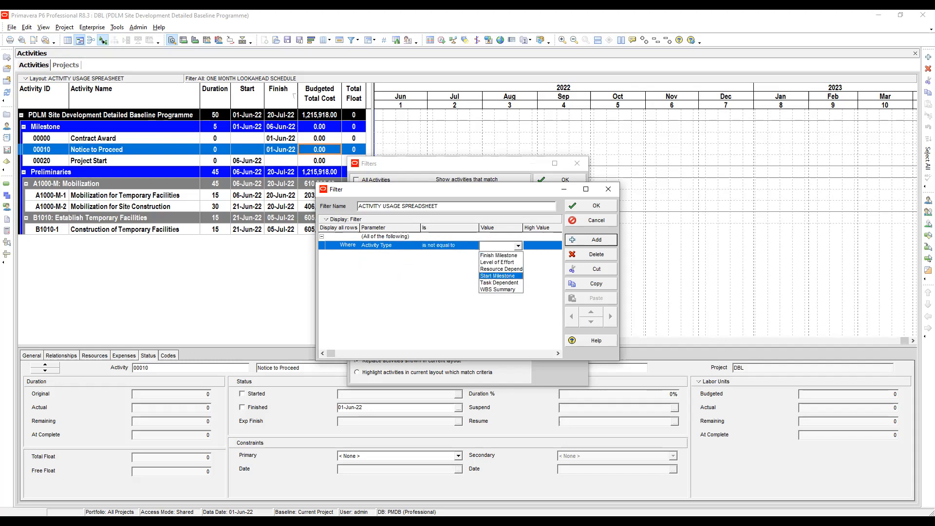
pyautogui.click(498, 276)
# - Add a second filter condition and fill down Activity Type and "is not equal to" from the first condition
pyautogui.click(591, 239)
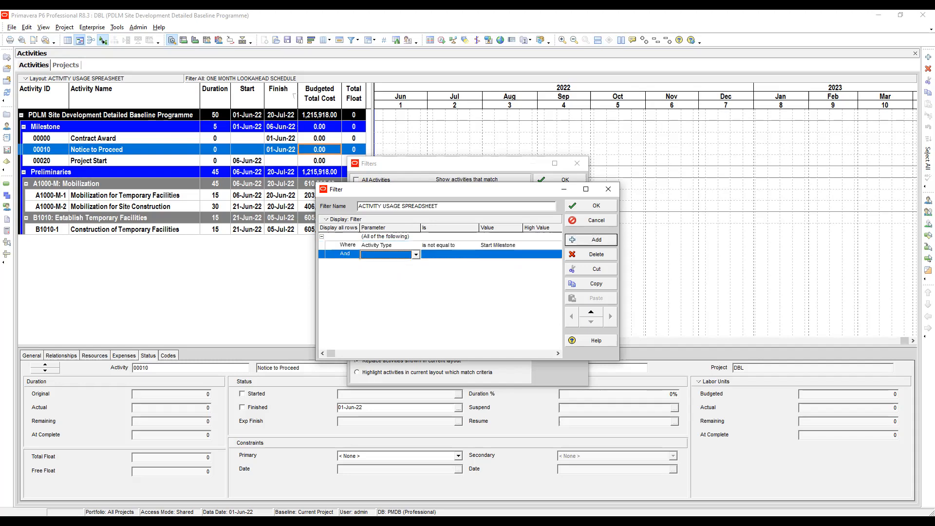
pyautogui.click(389, 246)
pyautogui.click(390, 254)
pyautogui.click(389, 245)
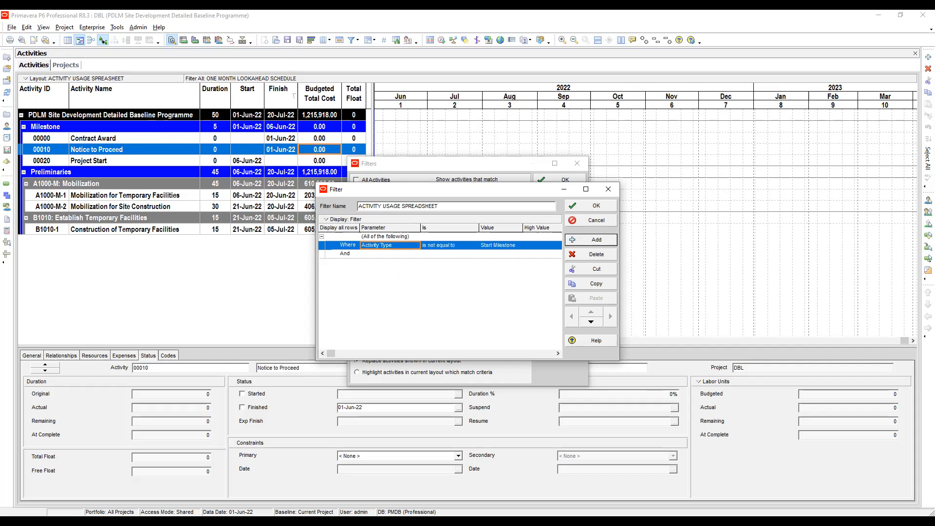
pyautogui.keyDown('shift'); pyautogui.click(390, 253); pyautogui.keyUp('shift')
pyautogui.rightClick(412, 296)
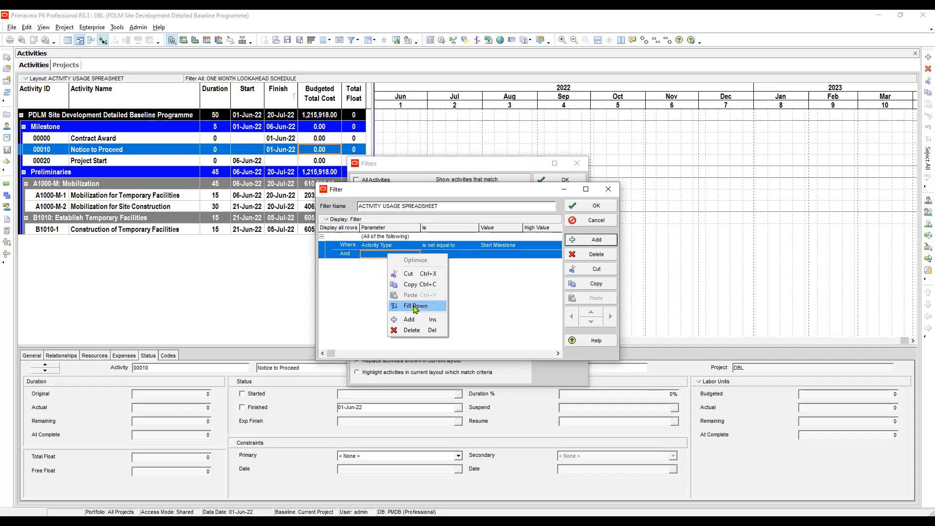
pyautogui.click(414, 308)
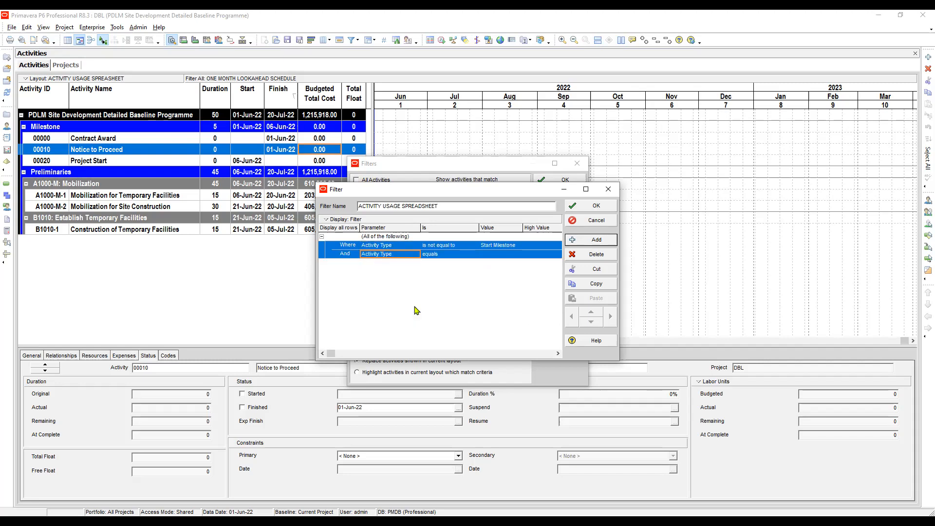
pyautogui.press('Up')
pyautogui.press('Right')
pyautogui.hotkey('shift', 'Down')
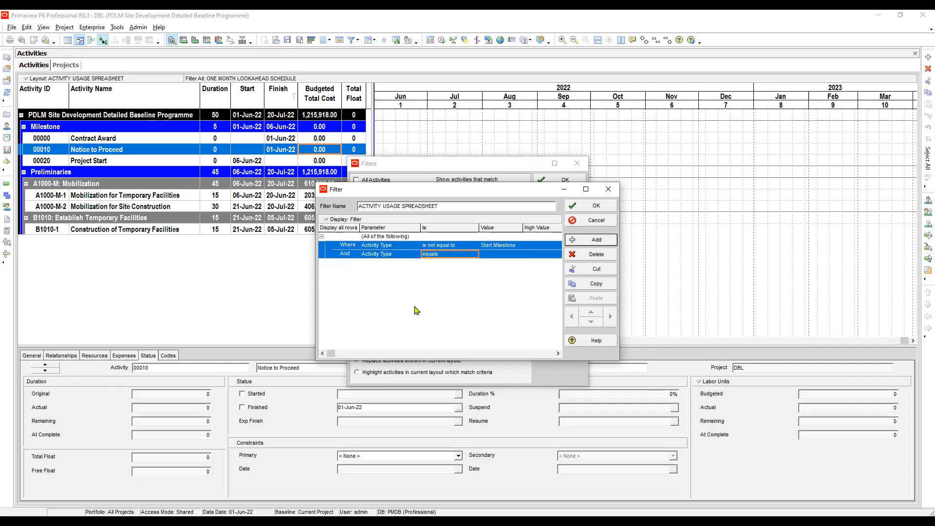
pyautogui.rightClick(478, 309)
pyautogui.click(480, 309)
# - Set the value of the second Activity Type condition to Finish Milestone
pyautogui.click(500, 254)
pyautogui.press('Up')
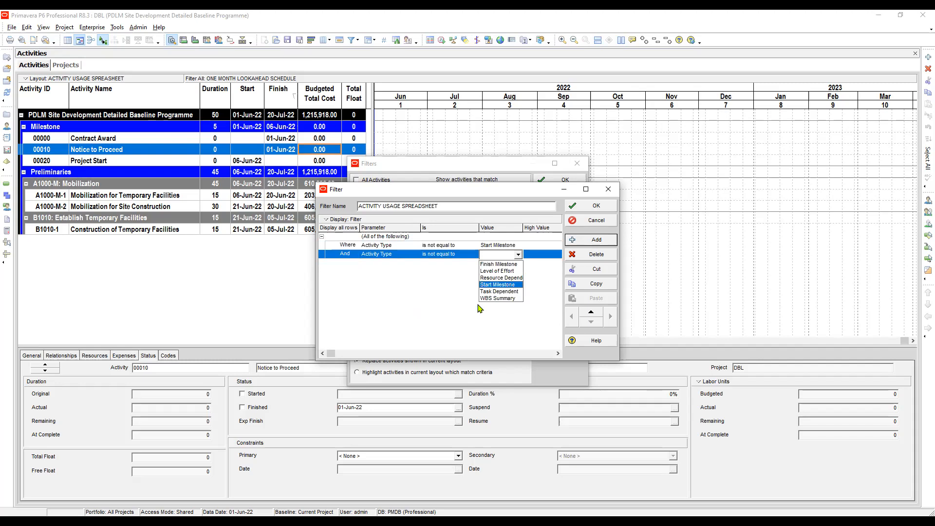
pyautogui.press('Up')
pyautogui.press('Up')
pyautogui.press('Up')
pyautogui.press('Up')
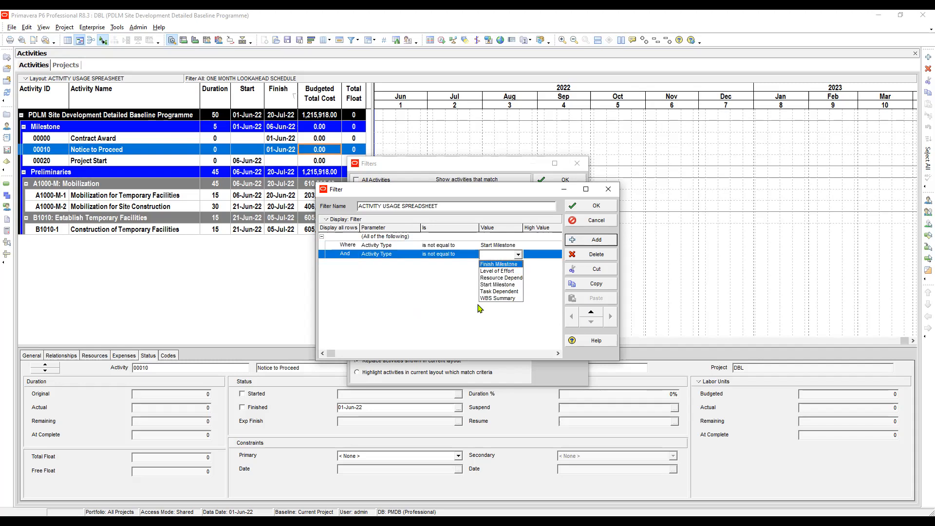
pyautogui.press('Down')
pyautogui.press('Down')
pyautogui.press('Down')
pyautogui.press('Down')
pyautogui.press('Up')
pyautogui.press('Up')
pyautogui.press('Up')
pyautogui.press('Up')
pyautogui.press('Return')
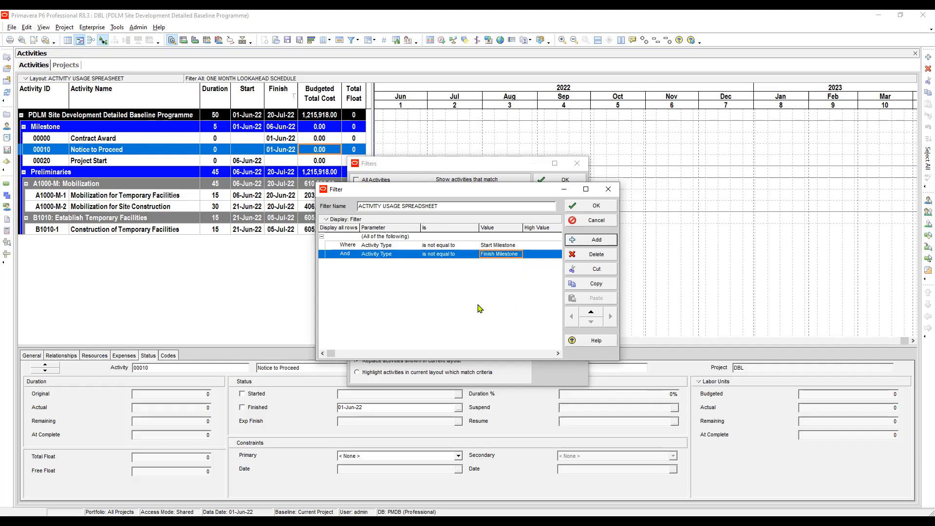
# - Review the activity type options available for the second condition's value, keeping Finish Milestone selected
pyautogui.press('Right')
pyautogui.press('Left')
pyautogui.press('F2')
pyautogui.hotkey('alt', 'Down')
pyautogui.press('Down')
pyautogui.press('Down')
pyautogui.press('Up')
pyautogui.press('Up')
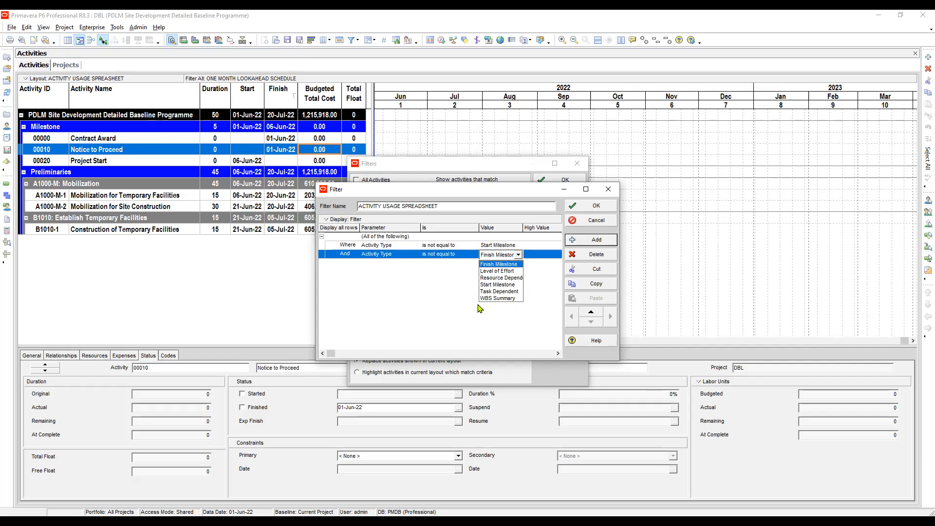
pyautogui.press('Down')
pyautogui.press('Down')
pyautogui.press('Up')
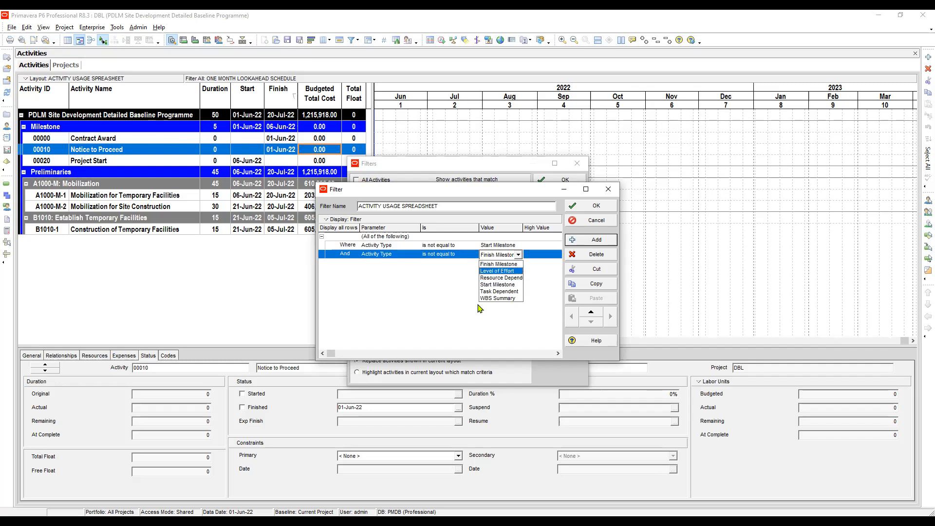
pyautogui.press('Down')
pyautogui.press('Down')
pyautogui.press('Down')
pyautogui.press('Up')
pyautogui.press('Up')
pyautogui.press('Up')
pyautogui.press('Up')
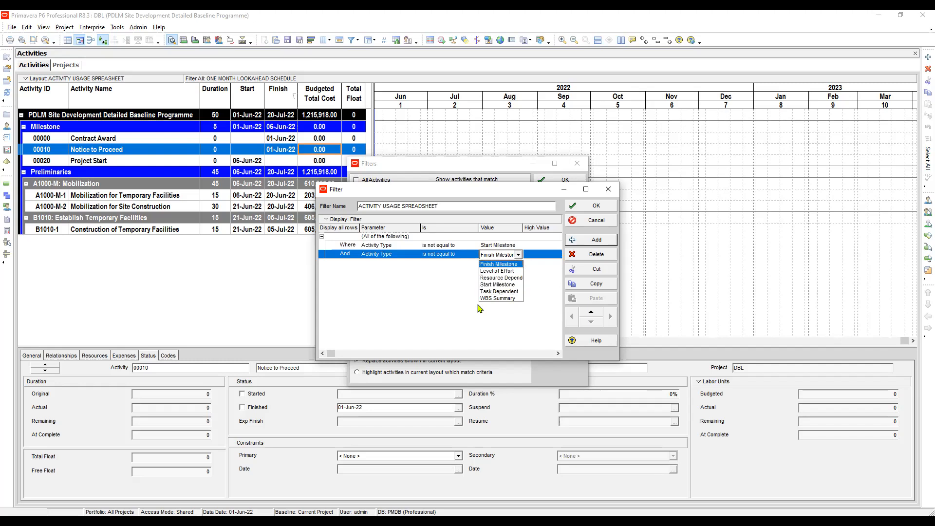
pyautogui.press('Return')
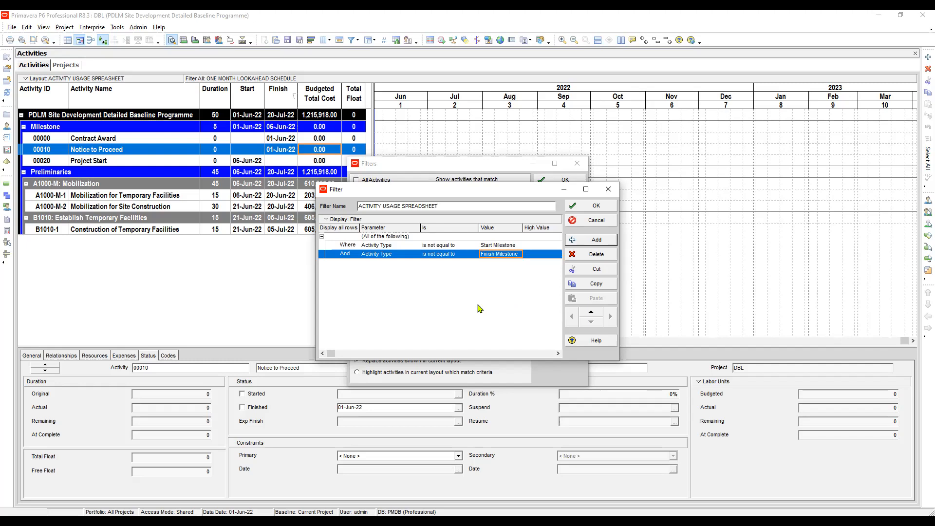
# - Save the new filter, deselect ONE MONTH LOOKAHEAD SCHEDULE, and apply only ACTIVITY USAGE SPREADSHEET to the layout
pyautogui.press('Return')
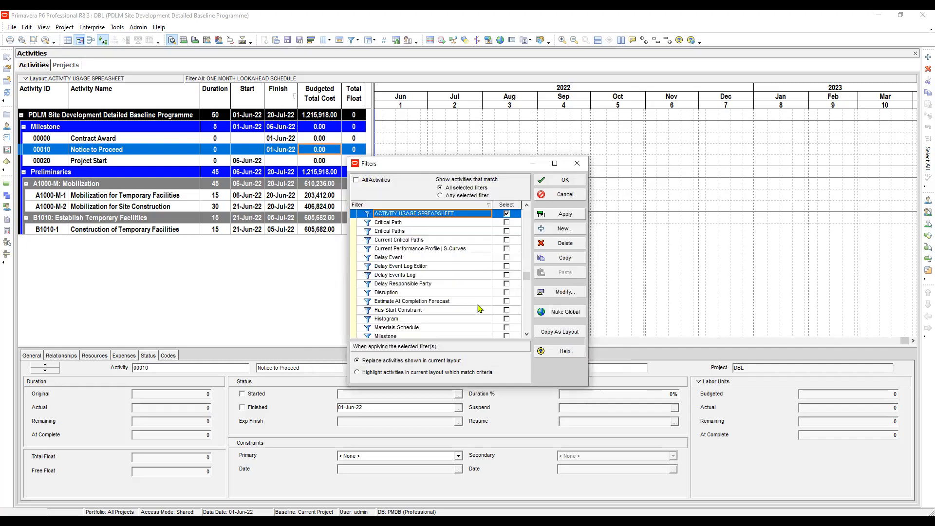
pyautogui.scroll(3, 480, 307)
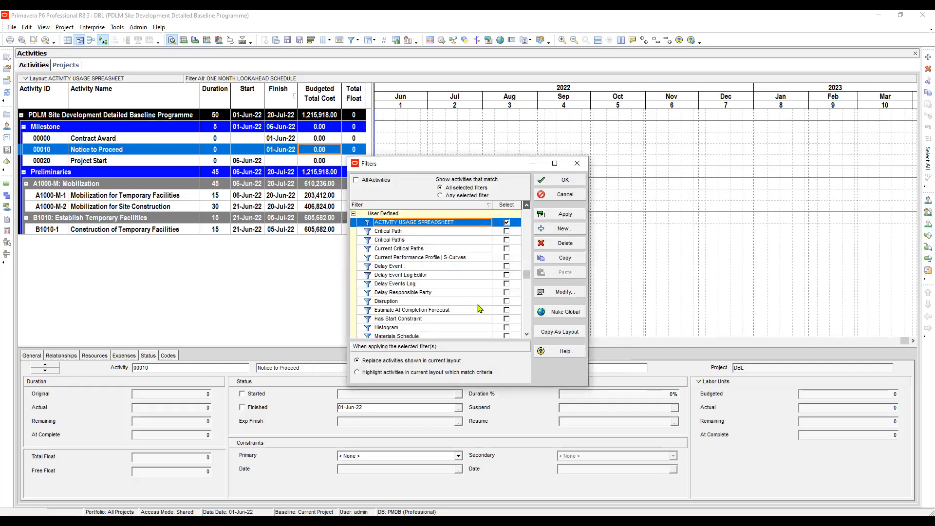
pyautogui.scroll(3, 480, 308)
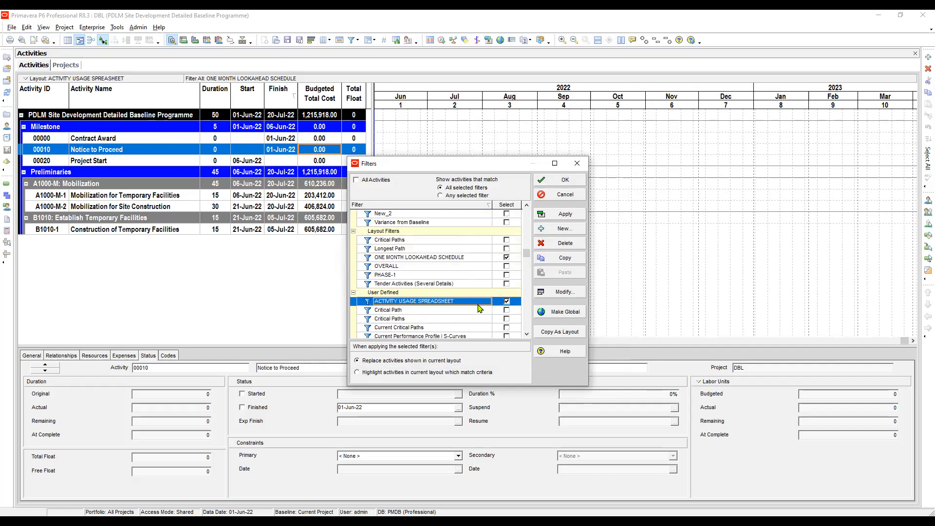
pyautogui.click(506, 257)
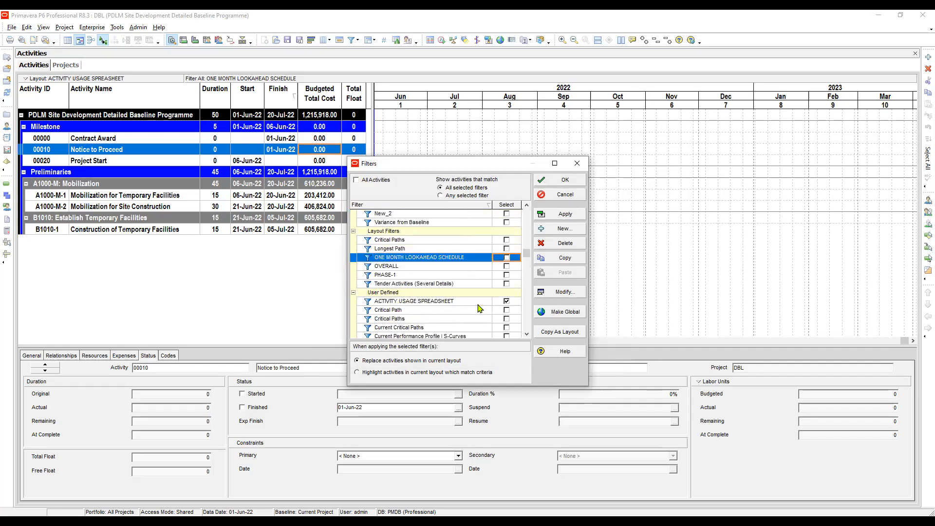
pyautogui.click(478, 303)
pyautogui.click(560, 214)
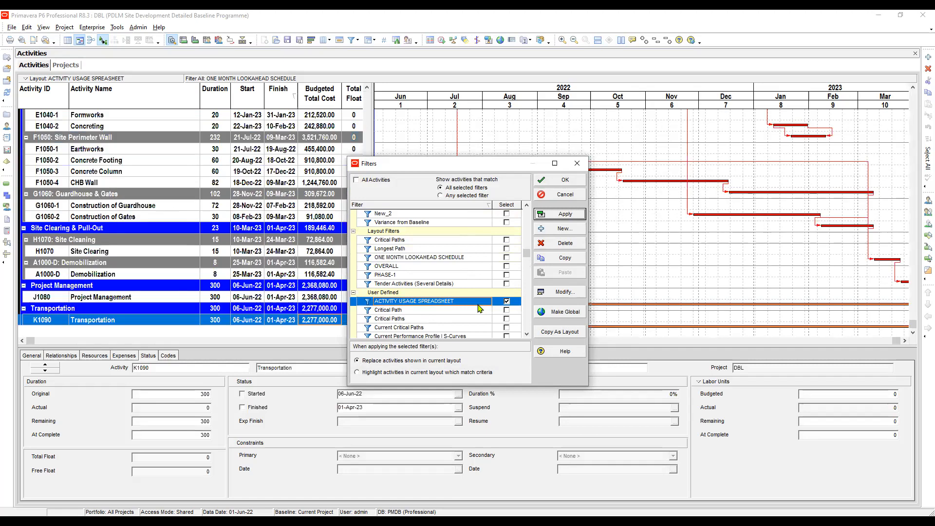
pyautogui.click(565, 180)
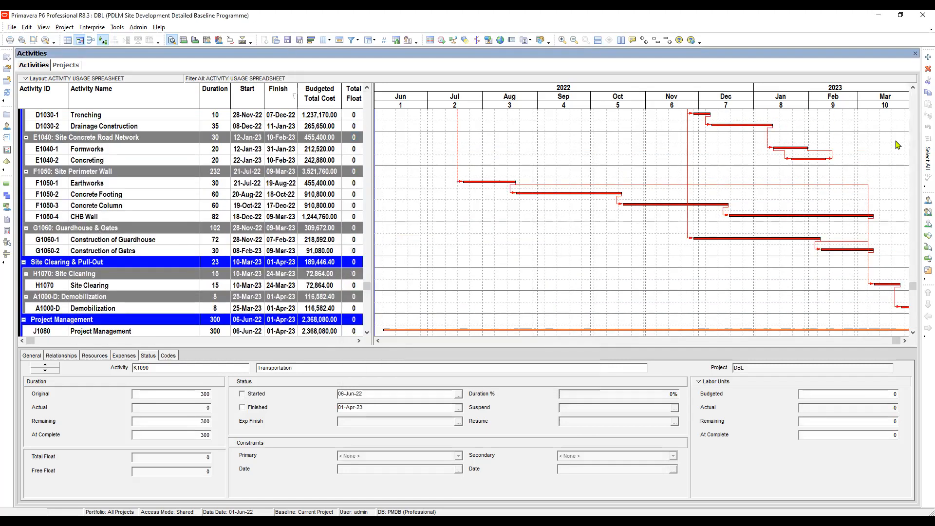
# - Narrow the timescale's month columns slightly and widen the activity table pane to fit the Total Float column
pyautogui.moveTo(895, 106); pyautogui.dragTo(880, 142)
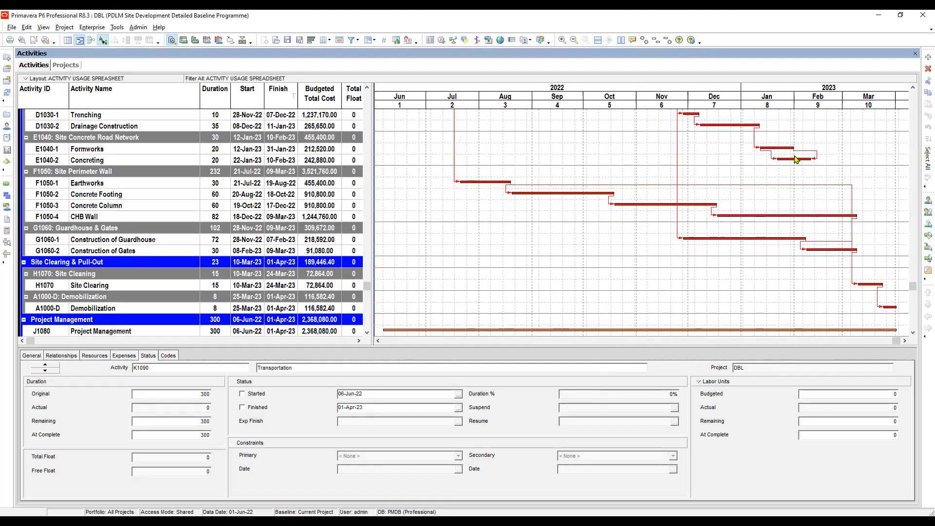
pyautogui.click(320, 117)
pyautogui.scroll(2, 322, 118)
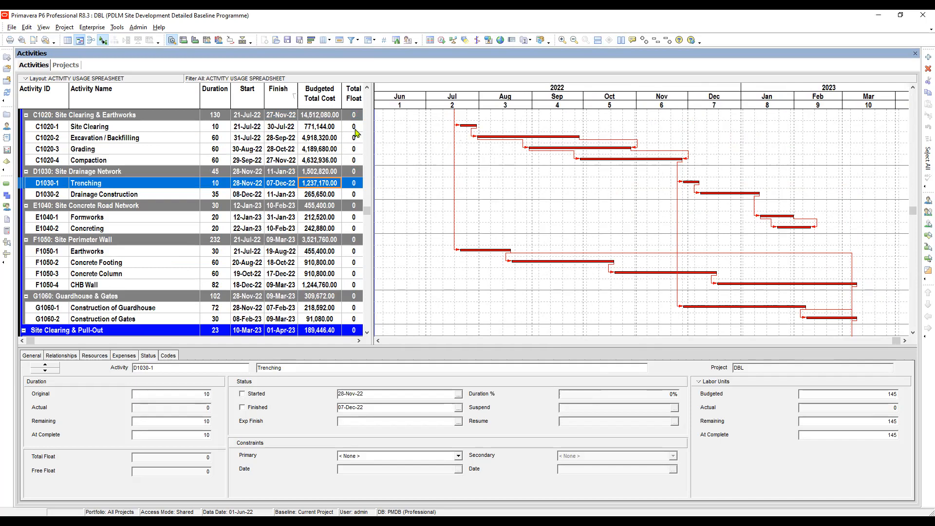
pyautogui.moveTo(375, 120)
pyautogui.mouseDown()
pyautogui.moveTo(388, 127)
pyautogui.moveTo(376, 119)
pyautogui.mouseUp()
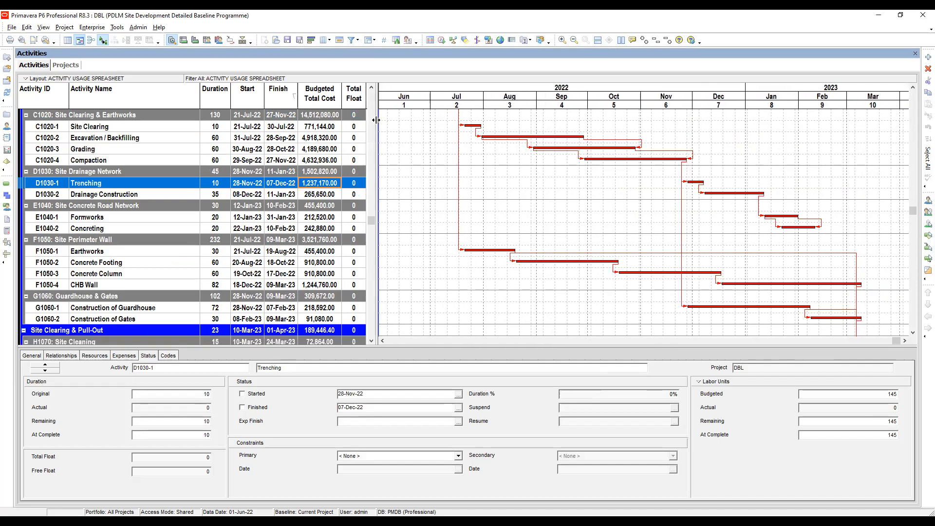
pyautogui.click(164, 127)
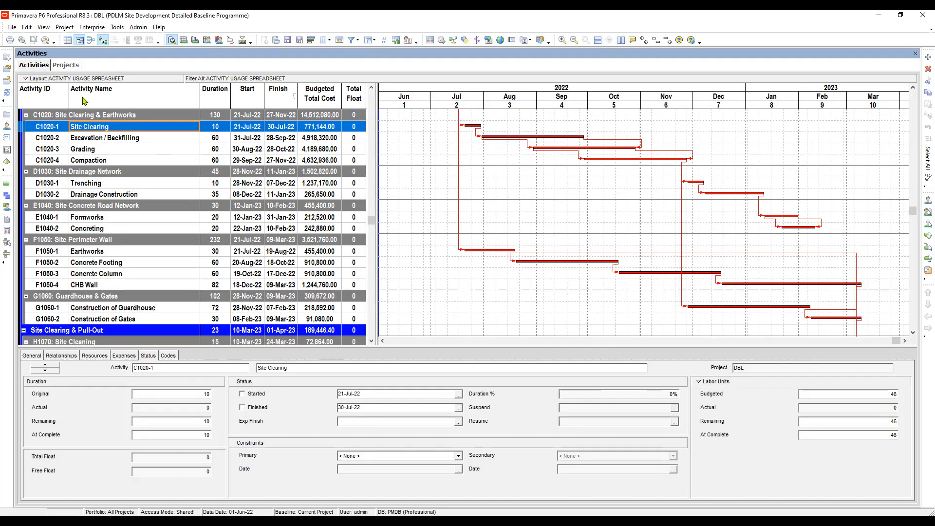
# - Show the Activity Usage Spreadsheet in the bottom layout and enlarge its pane against the Gantt chart
pyautogui.click(43, 28)
pyautogui.moveTo(60, 66)
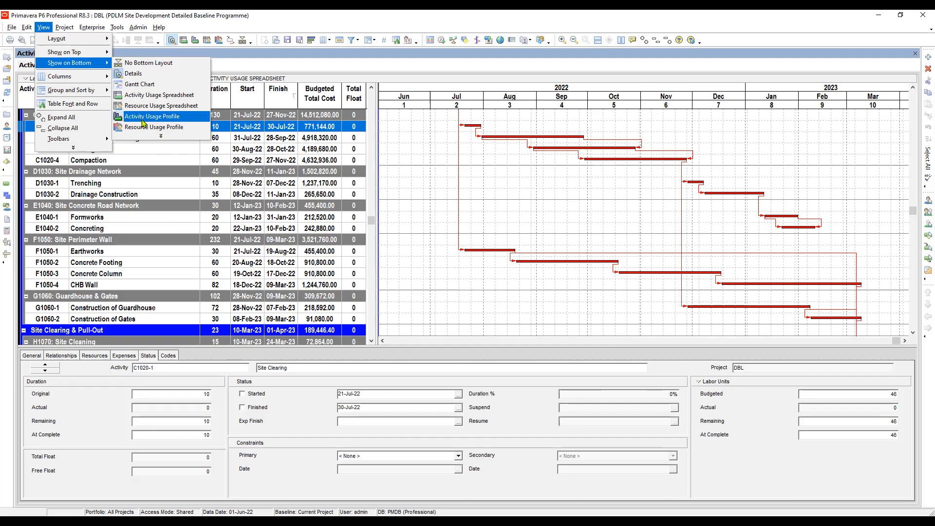
pyautogui.click(163, 96)
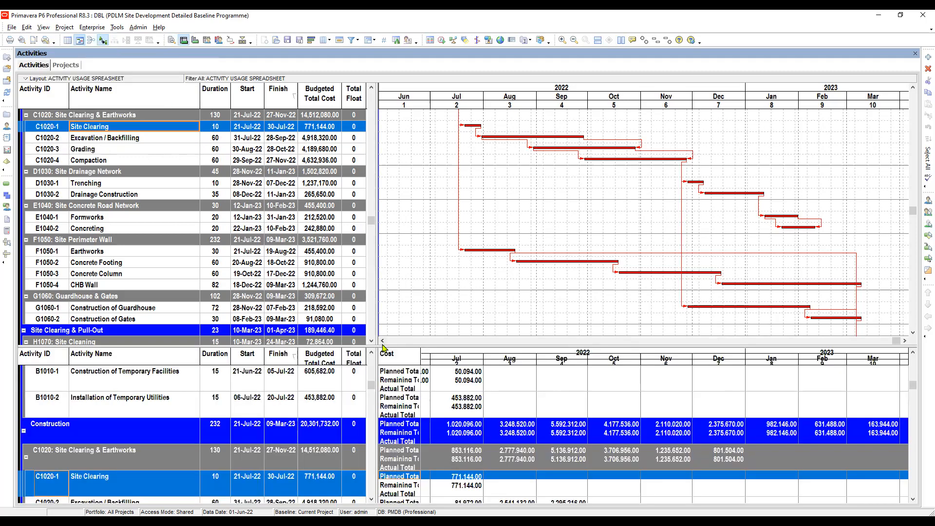
pyautogui.moveTo(383, 346); pyautogui.dragTo(383, 328)
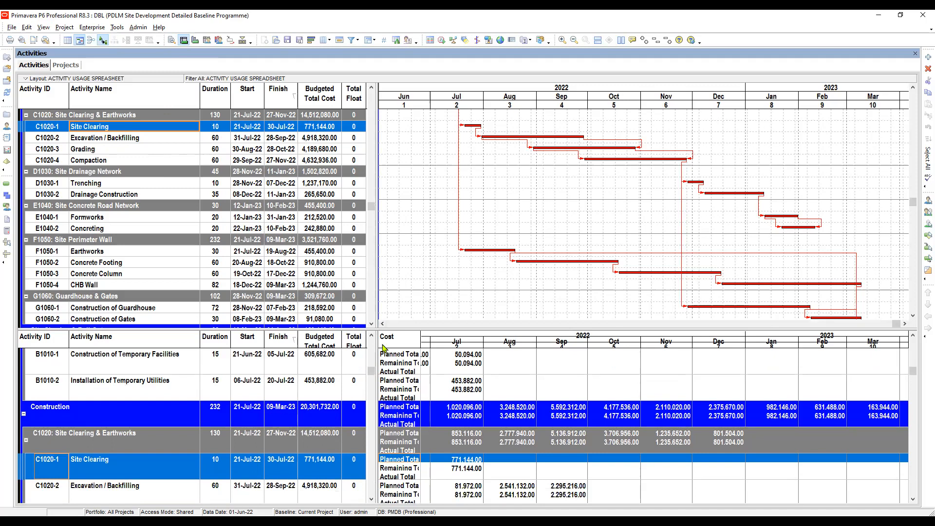
pyautogui.click(366, 403)
pyautogui.click(187, 413)
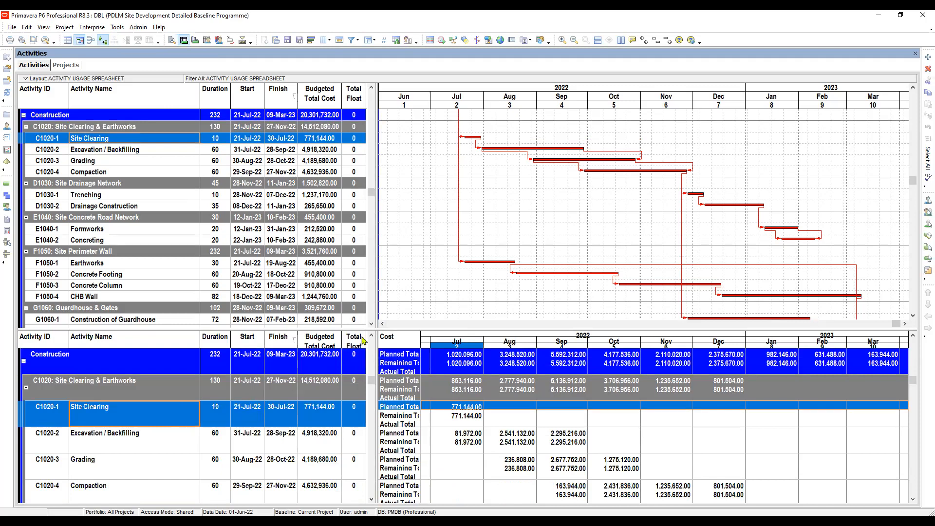
pyautogui.moveTo(363, 329); pyautogui.dragTo(362, 291)
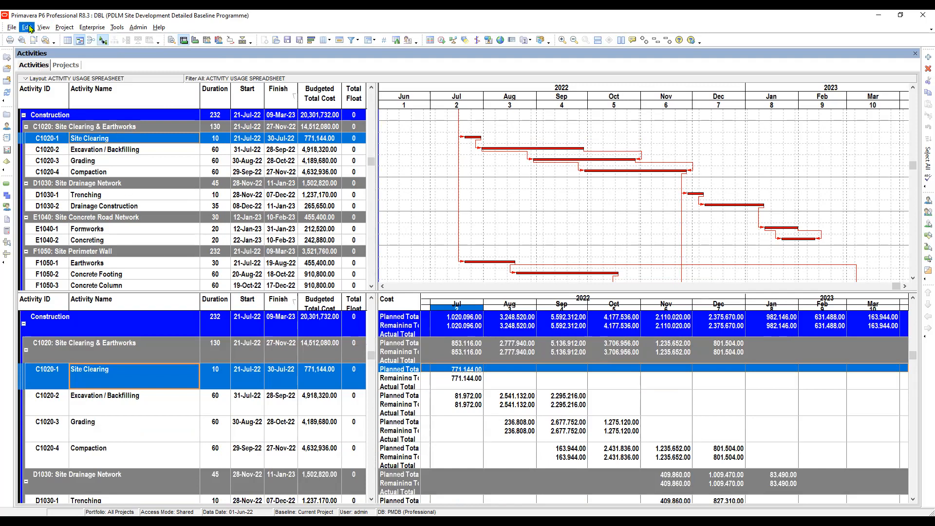
# - Preview the printout and set it to print only the Spreadsheet, excluding the Activity Table and Gantt Chart
pyautogui.click(22, 41)
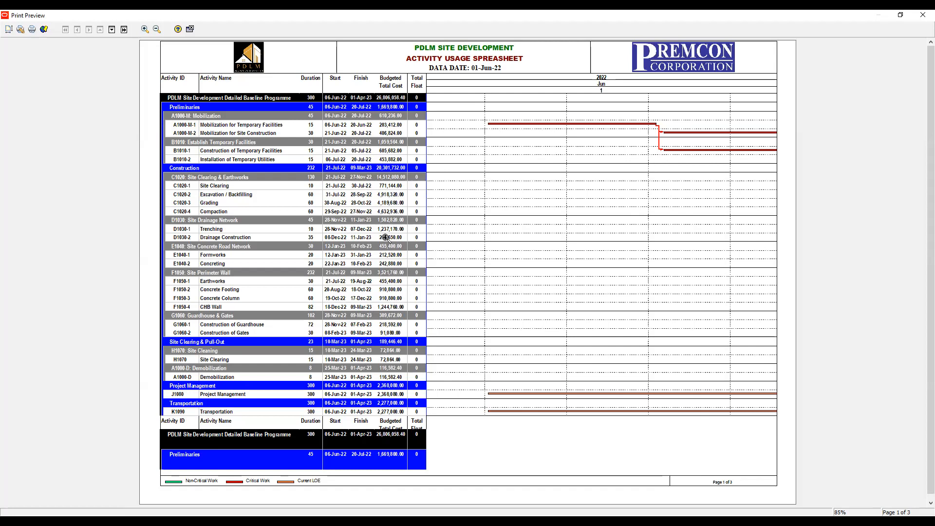
pyautogui.click(8, 31)
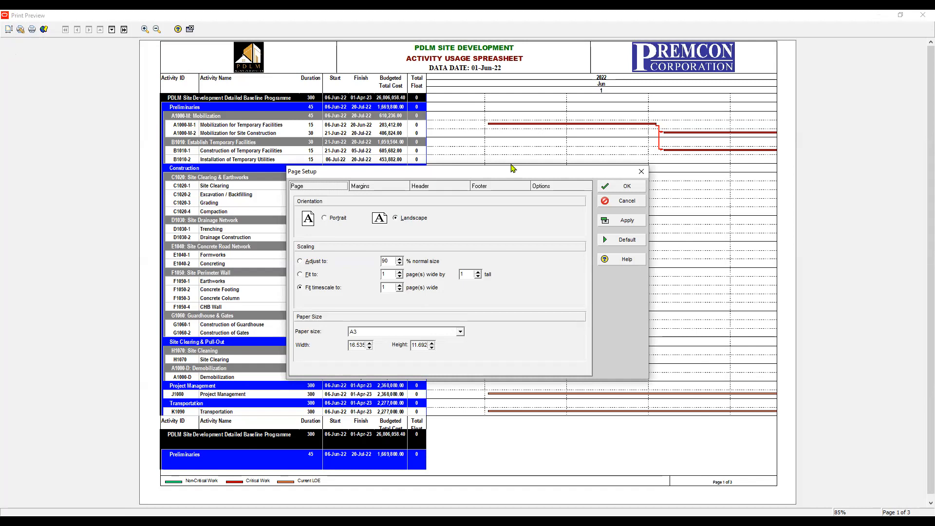
pyautogui.hotkey('ctrl', 'shift', 'Tab')
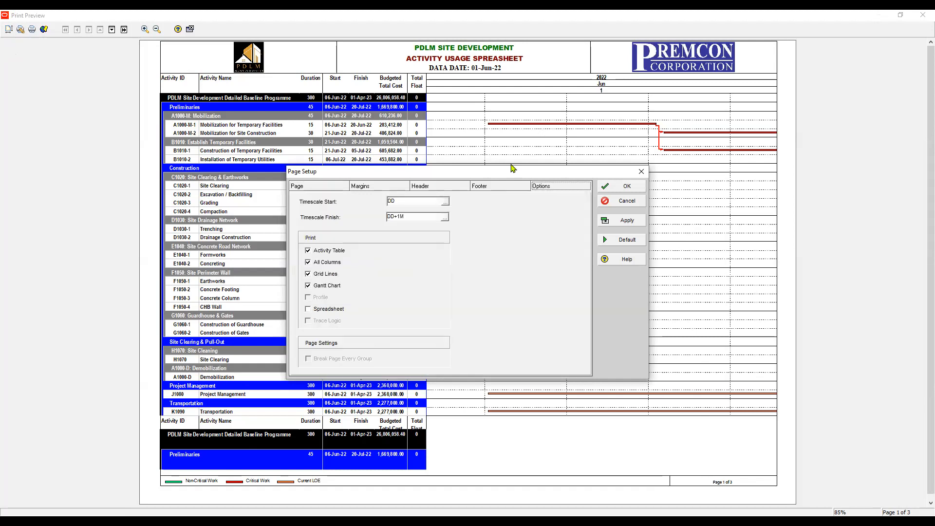
pyautogui.moveTo(511, 167); pyautogui.dragTo(542, 118)
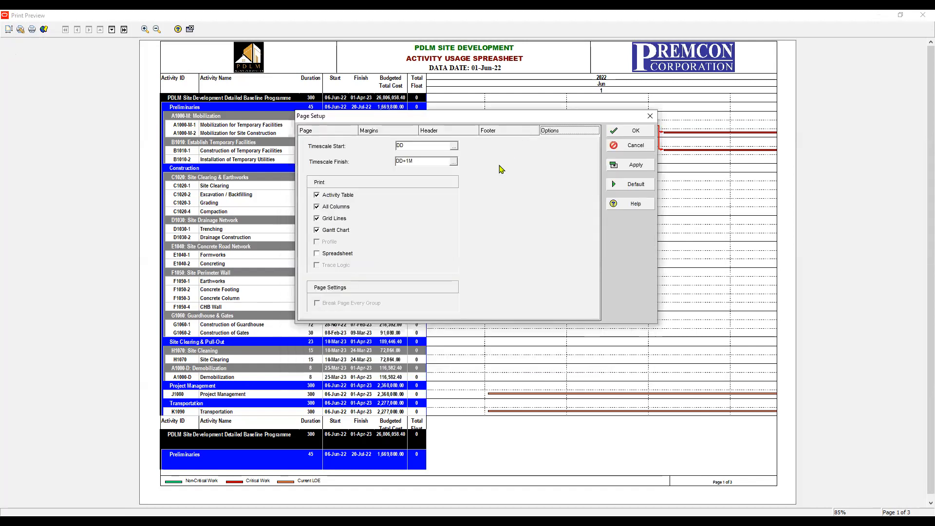
pyautogui.click(316, 196)
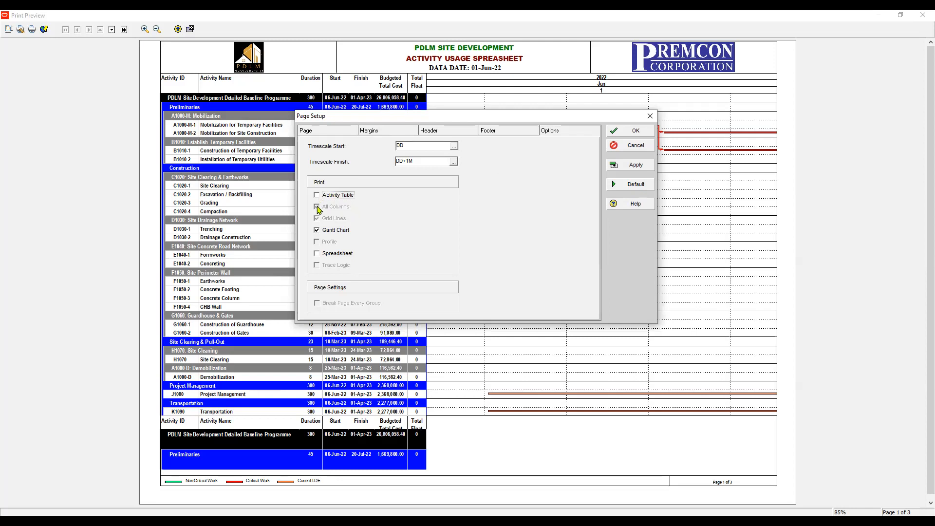
pyautogui.click(317, 230)
pyautogui.click(317, 255)
pyautogui.click(643, 167)
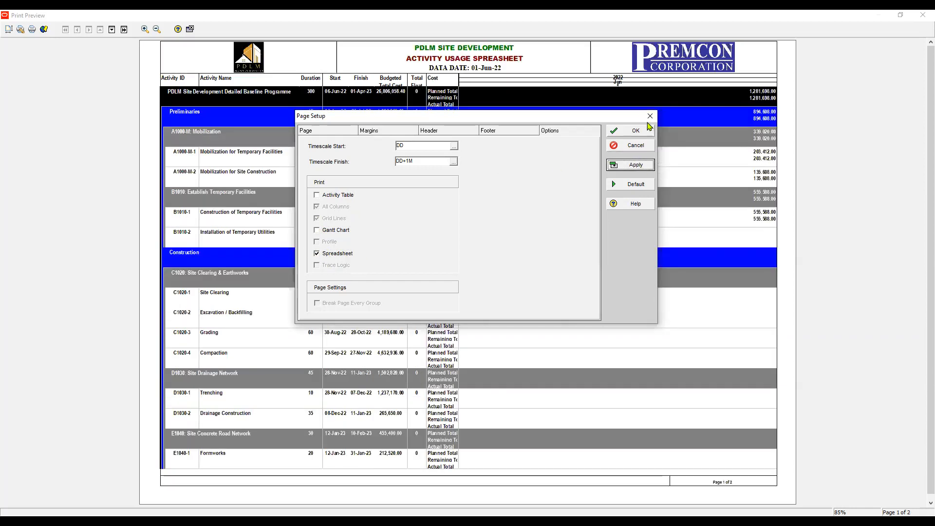
pyautogui.click(650, 117)
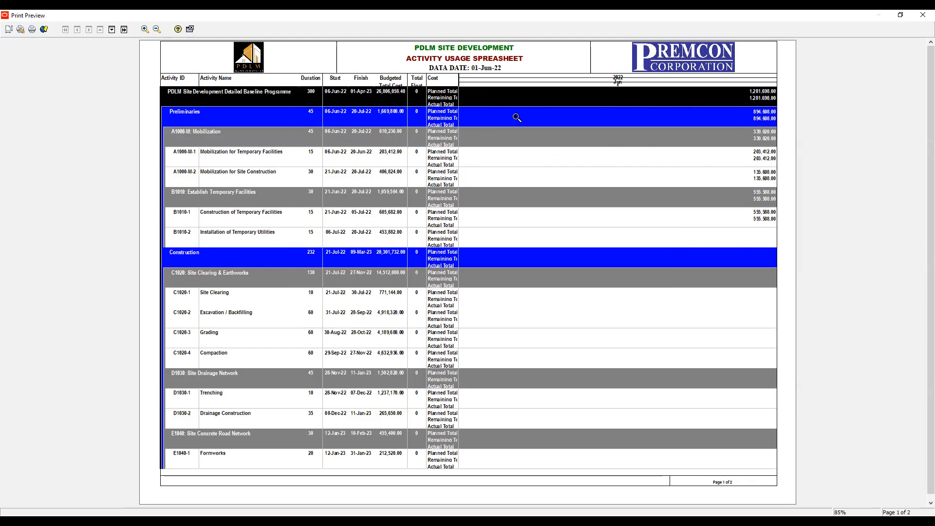
# - Set the printout's Timescale Finish to PF - Latest Project Finish and apply it to the preview
pyautogui.click(8, 30)
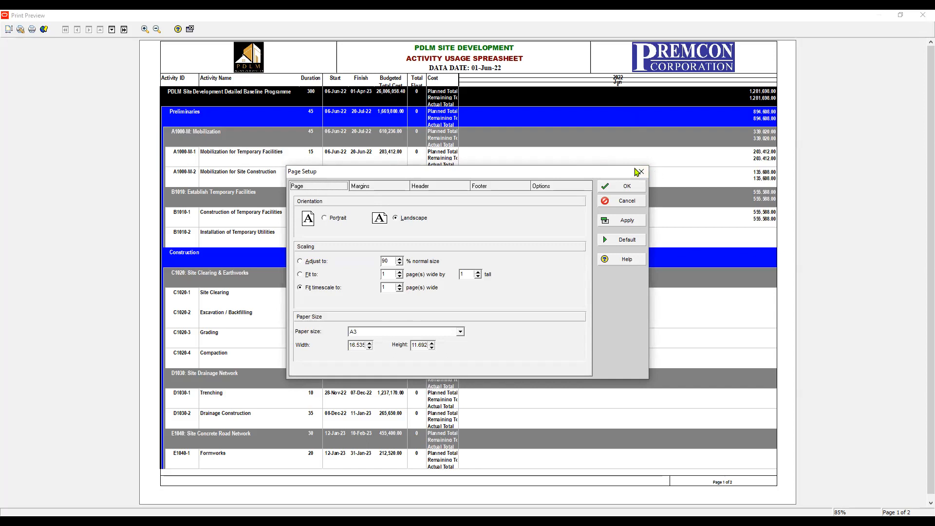
pyautogui.hotkey('ctrl', 'shift', 'Tab')
pyautogui.press('Tab')
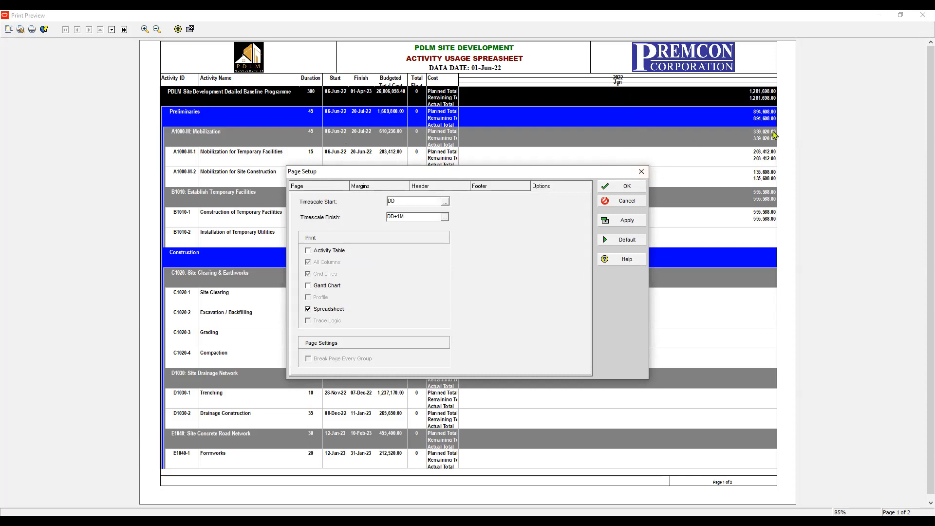
pyautogui.press('Tab')
pyautogui.press('space')
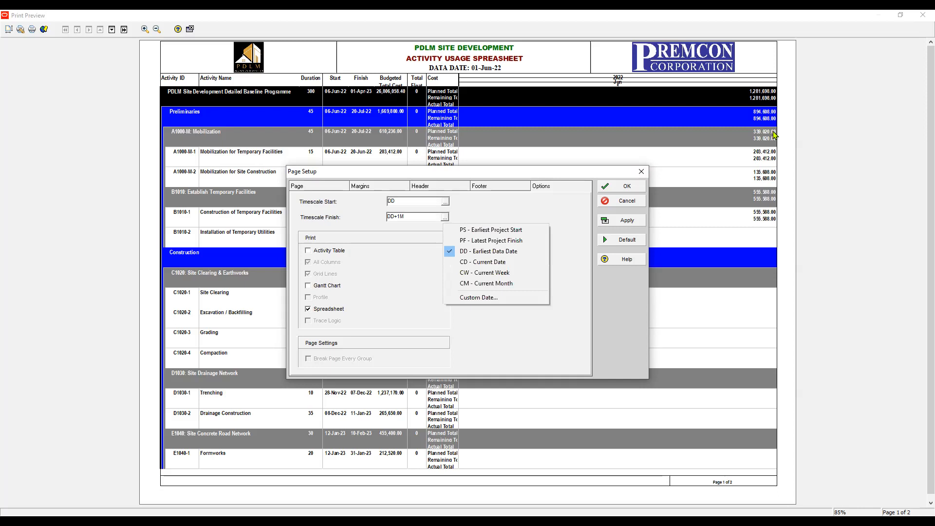
pyautogui.click(474, 241)
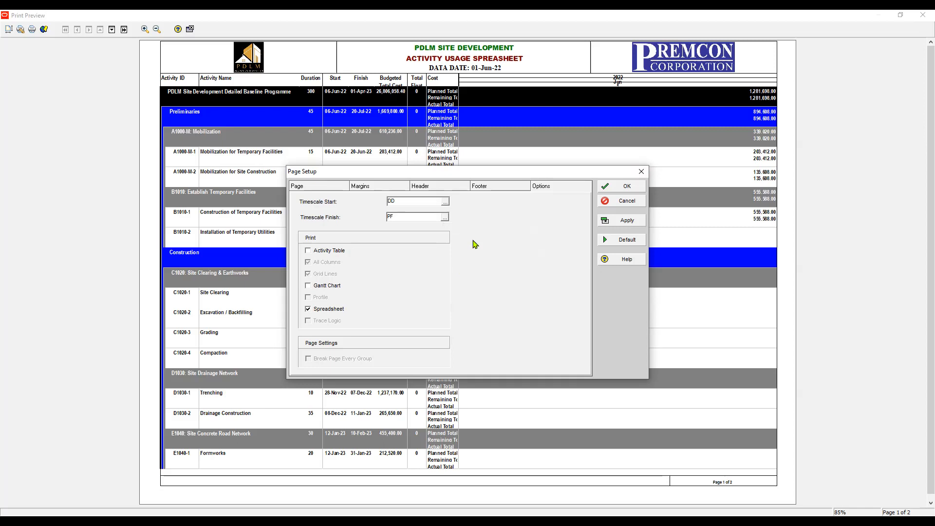
pyautogui.hotkey('alt', 'a')
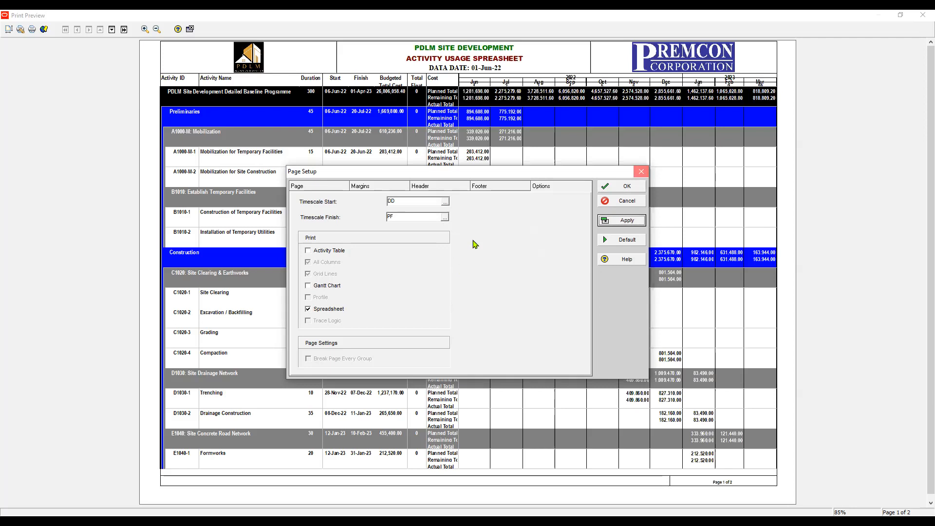
pyautogui.click(640, 172)
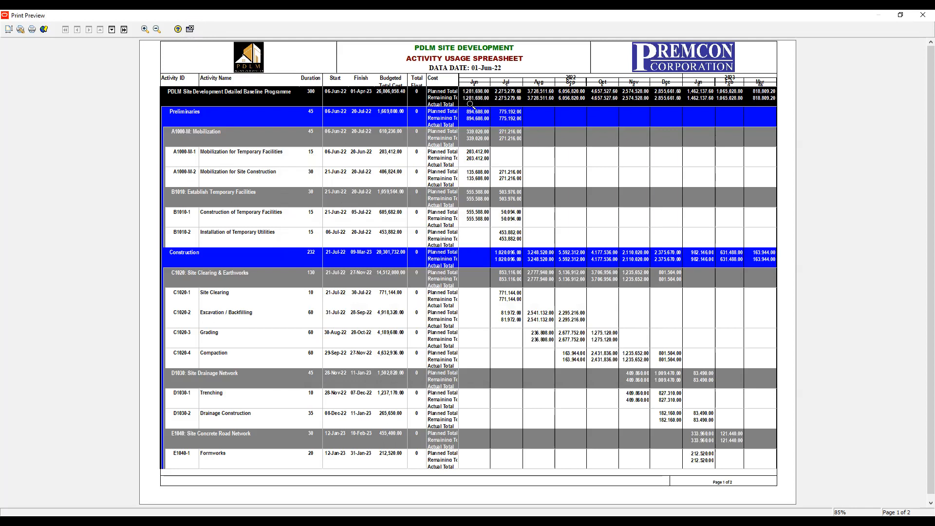
# - Close the print preview and expand the usage spreadsheet pane to cover nearly the whole Gantt chart area
pyautogui.click(190, 29)
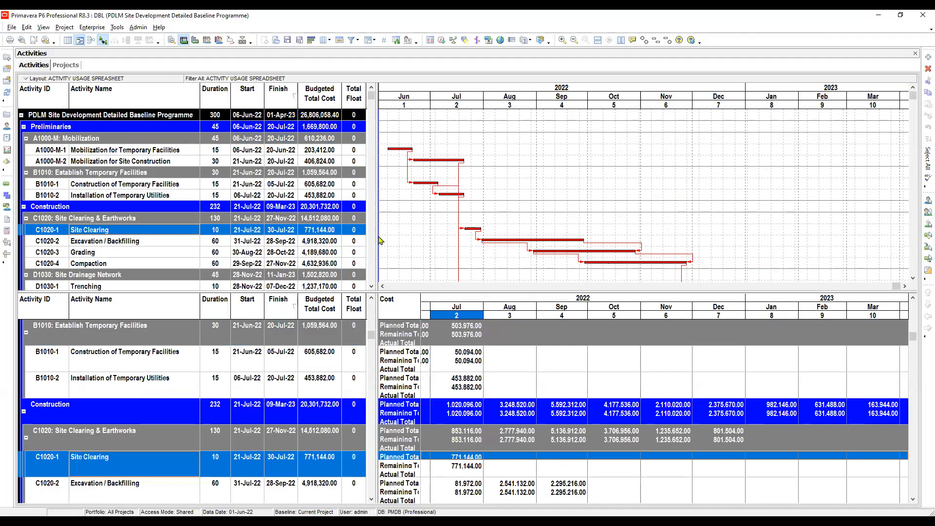
pyautogui.click(452, 41)
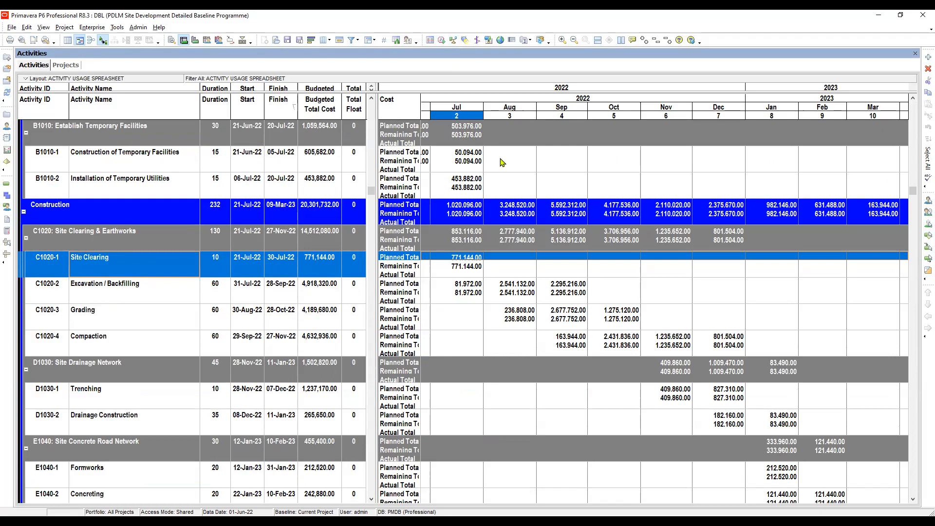
# - Examine the averaging settings in the usage spreadsheet's Spreadsheet Options
pyautogui.rightClick(565, 168)
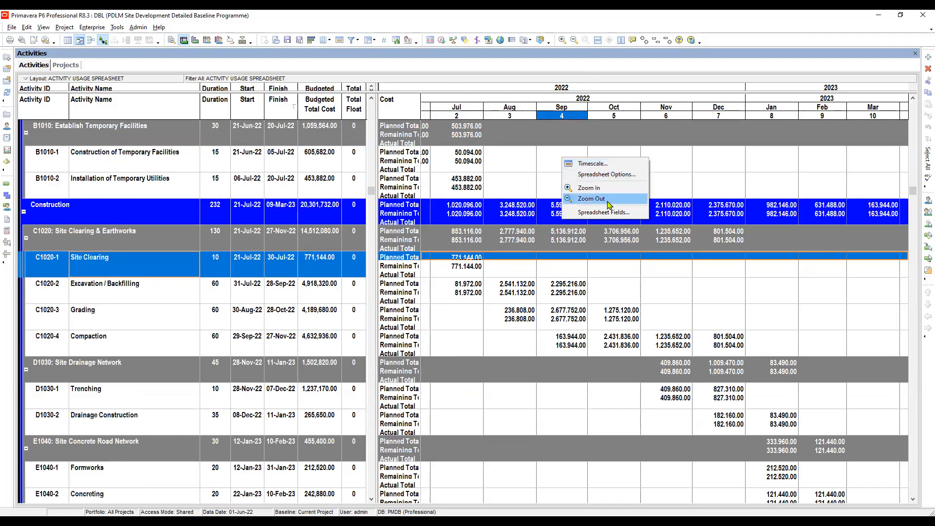
pyautogui.click(602, 175)
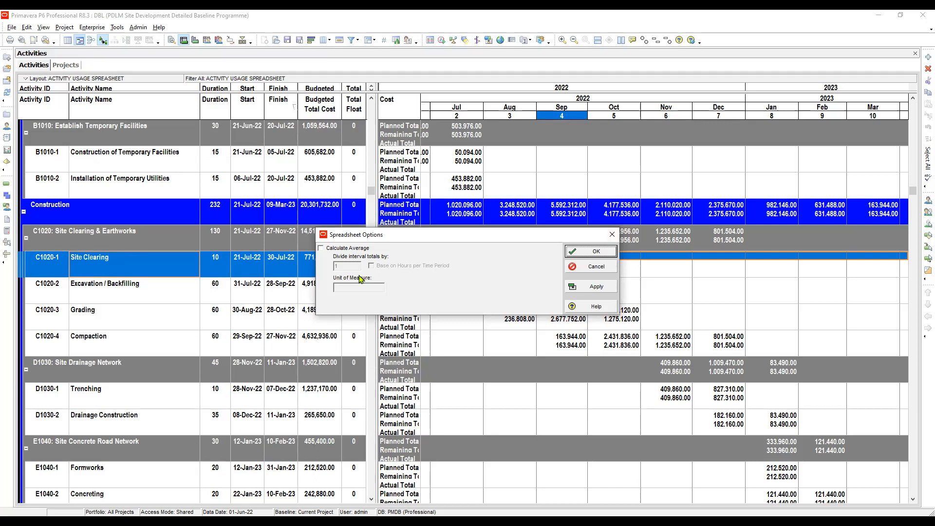
pyautogui.click(590, 252)
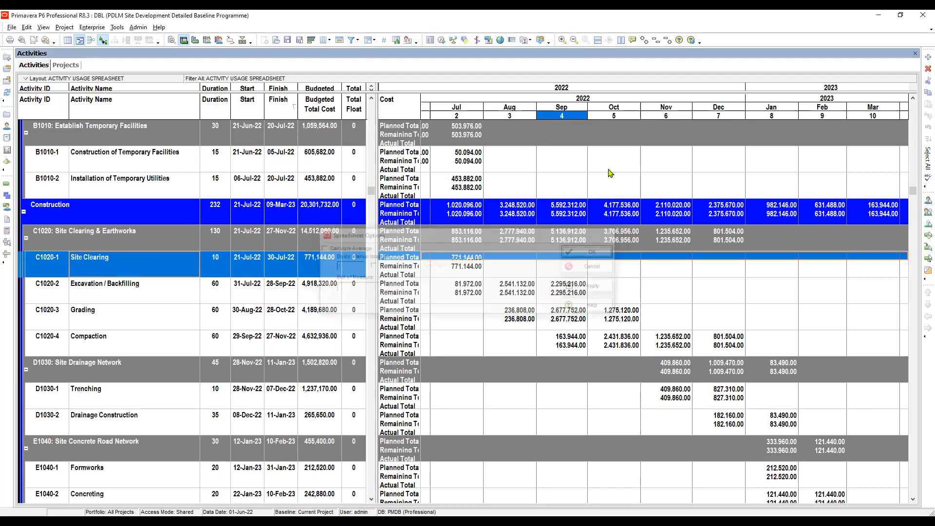
# - Clear the custom title of the Planned Total Cost spreadsheet field so it uses the default title Budgeted Total Cost
pyautogui.rightClick(610, 173)
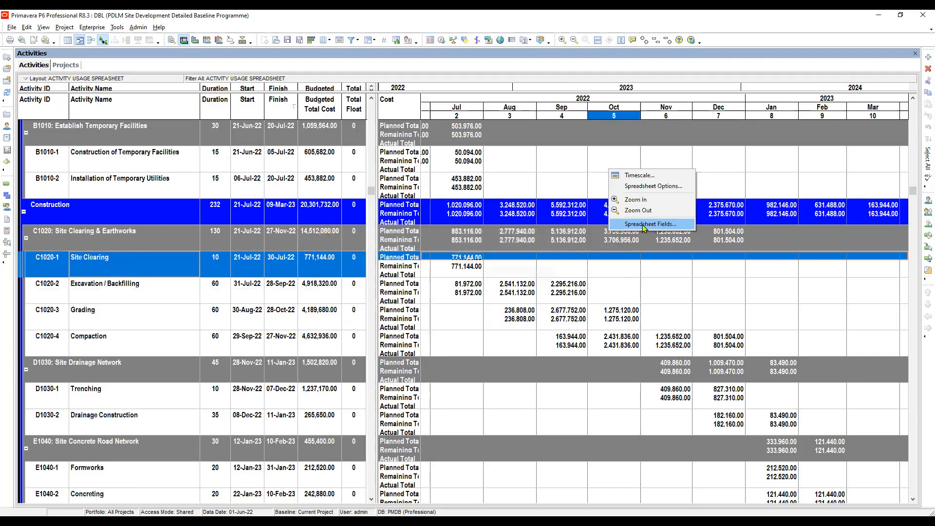
pyautogui.click(644, 225)
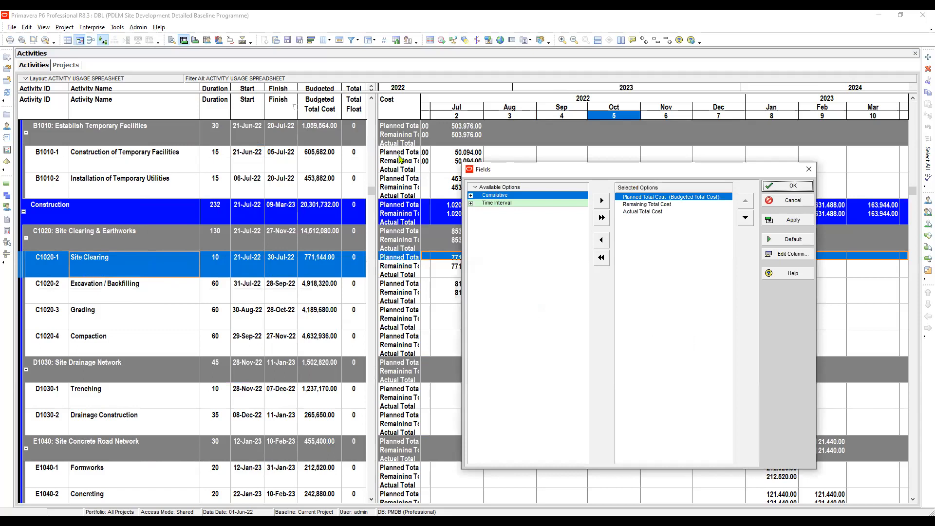
pyautogui.press('Down')
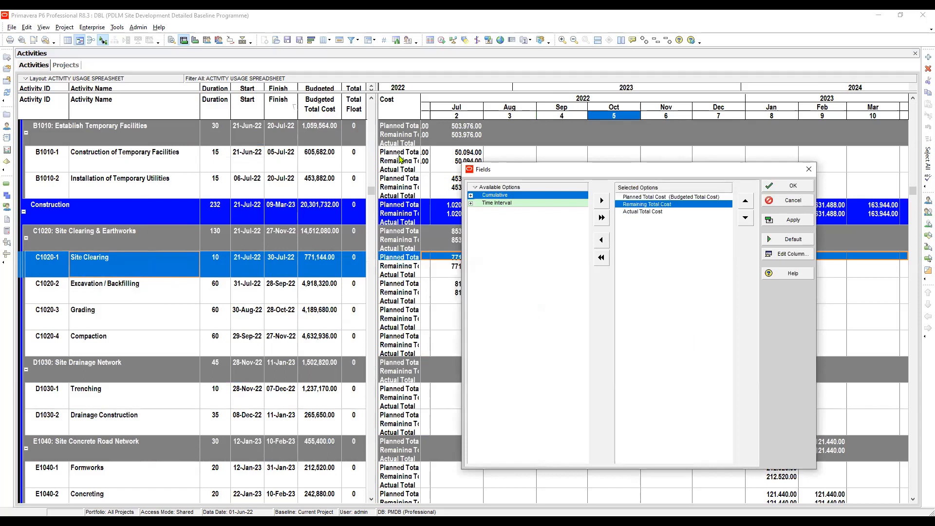
pyautogui.press('Down')
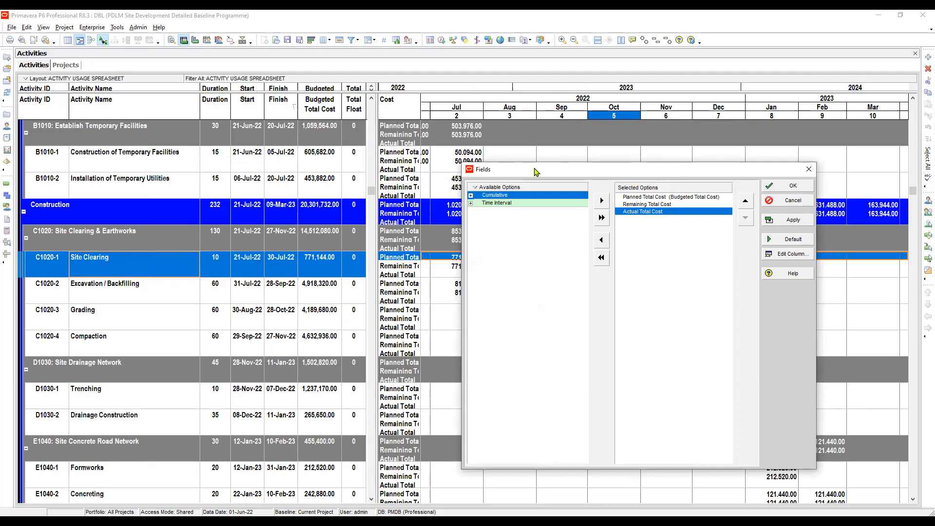
pyautogui.press('Up')
pyautogui.press('Up')
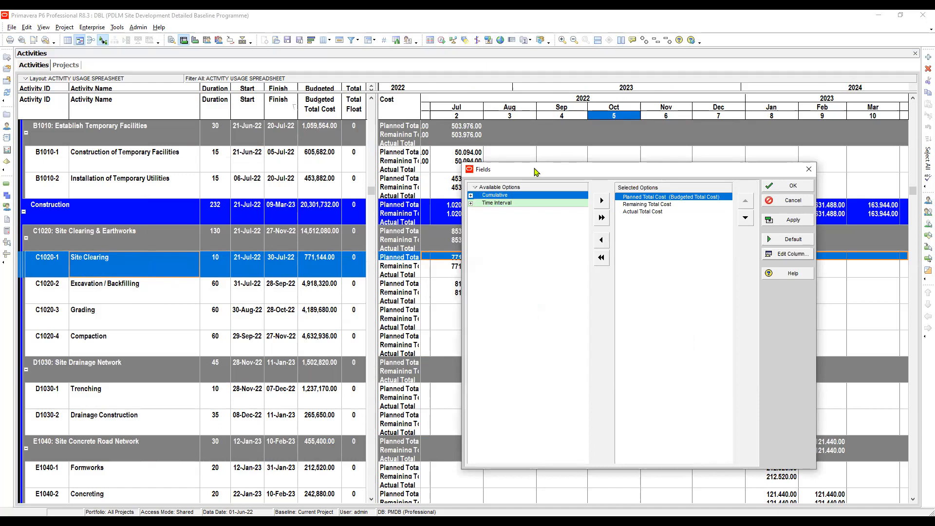
pyautogui.click(788, 254)
pyautogui.moveTo(461, 260); pyautogui.dragTo(291, 277)
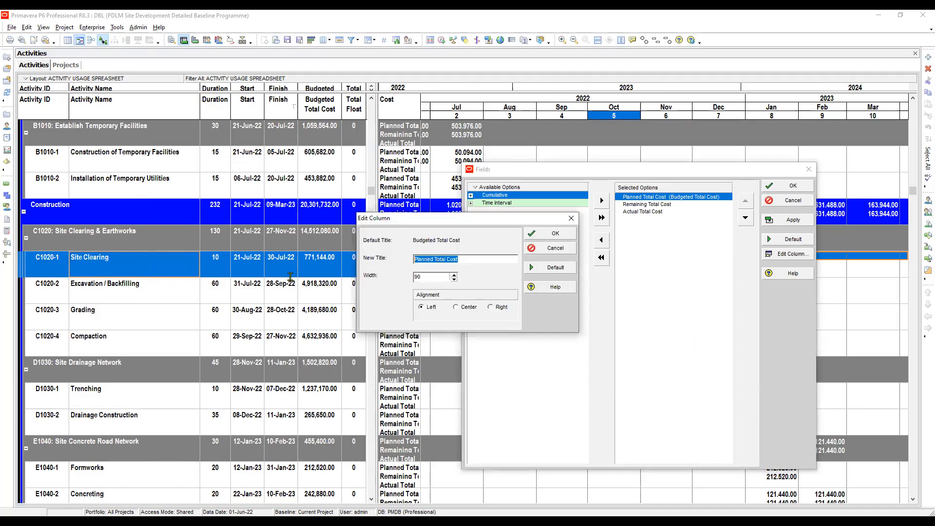
pyautogui.press('BackSpace')
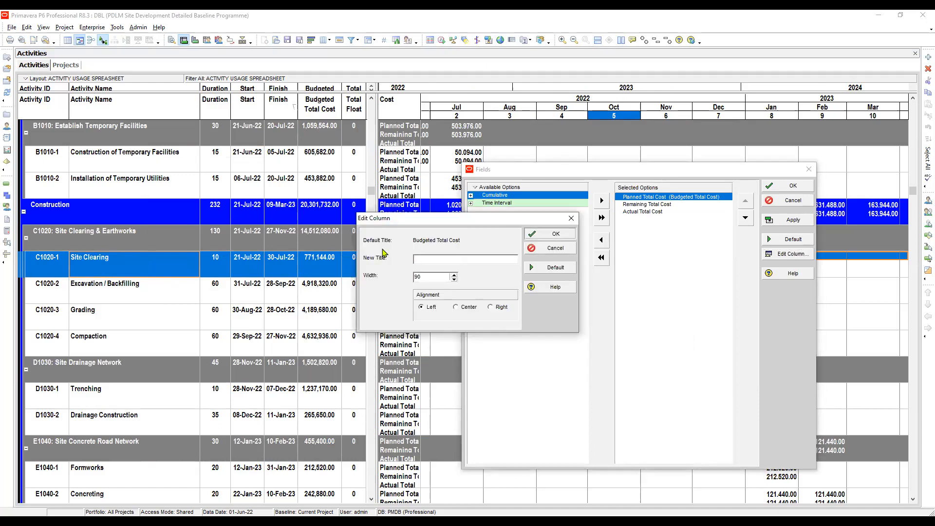
pyautogui.press('Return')
# - Remove Remaining Total Cost and Actual Total Cost from the selected spreadsheet fields, keeping only Budgeted Total Cost
pyautogui.press('Down')
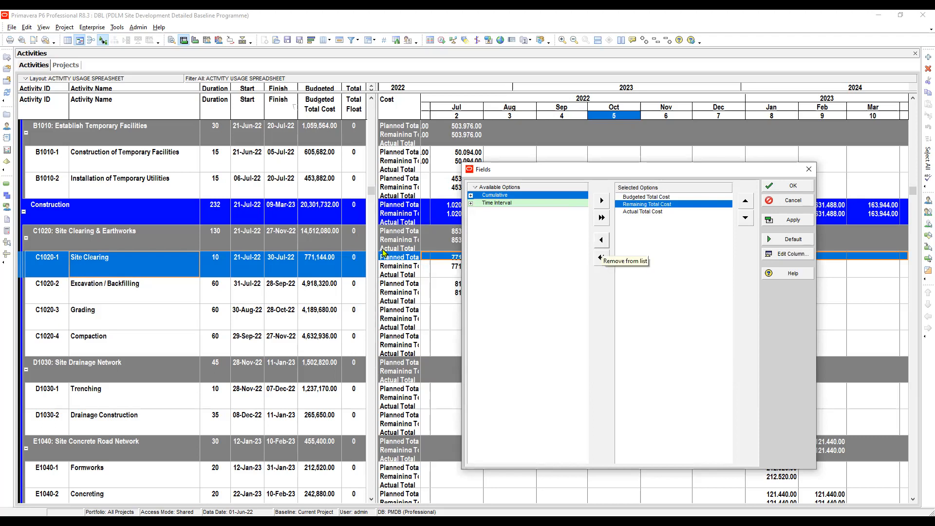
pyautogui.click(601, 257)
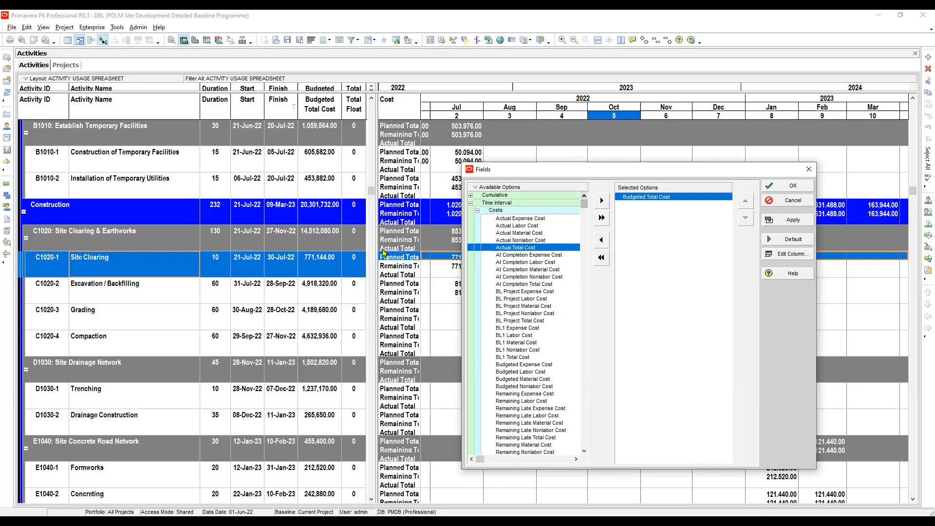
# - Examine the labor and nonlabor fields available in the Units group of Time Interval in the spreadsheet Fields dialog
pyautogui.click(477, 210)
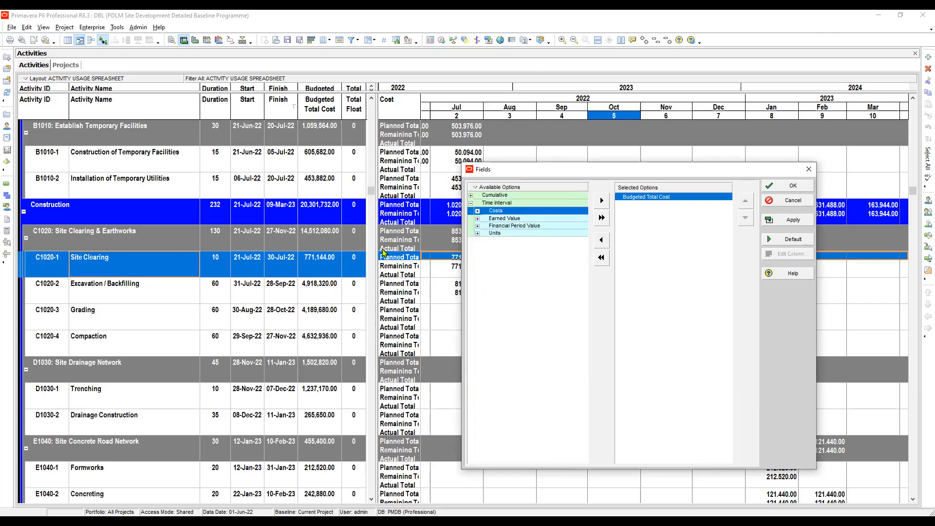
pyautogui.click(477, 233)
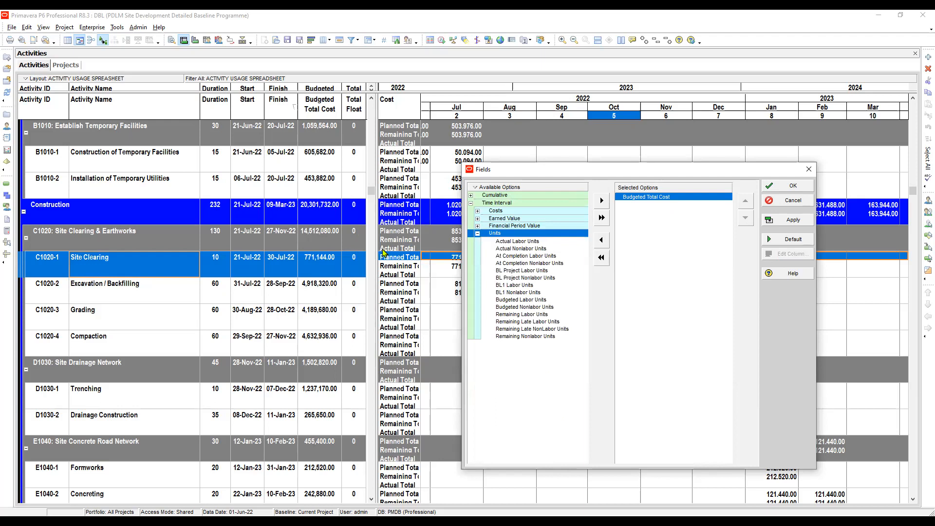
pyautogui.click(518, 292)
pyautogui.click(527, 321)
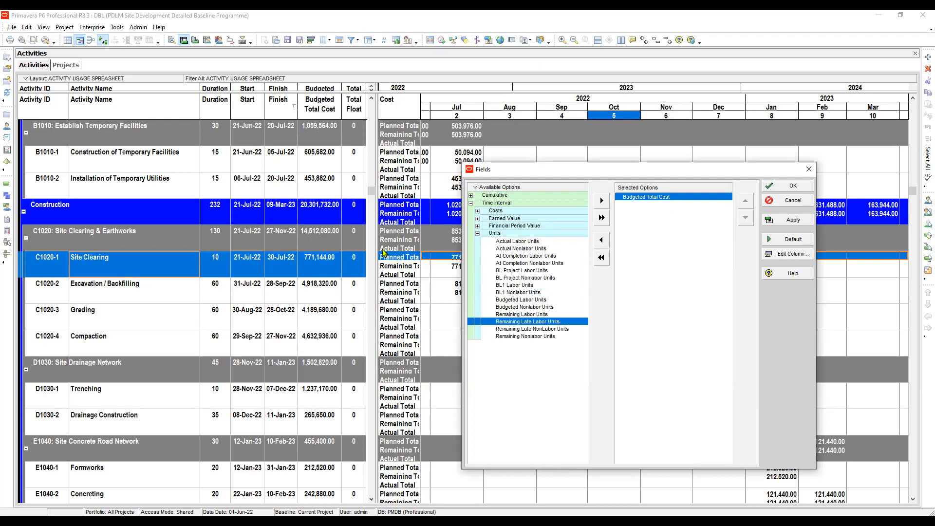
pyautogui.click(526, 336)
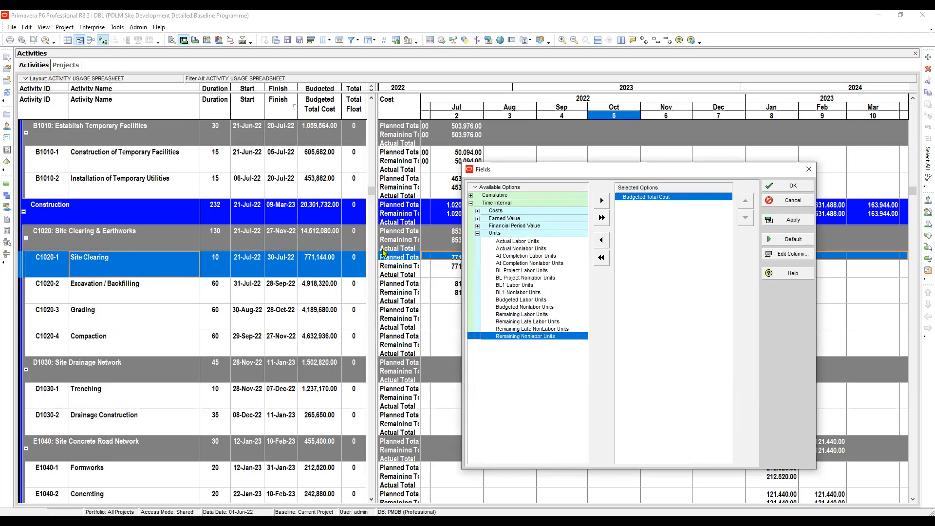
pyautogui.click(525, 307)
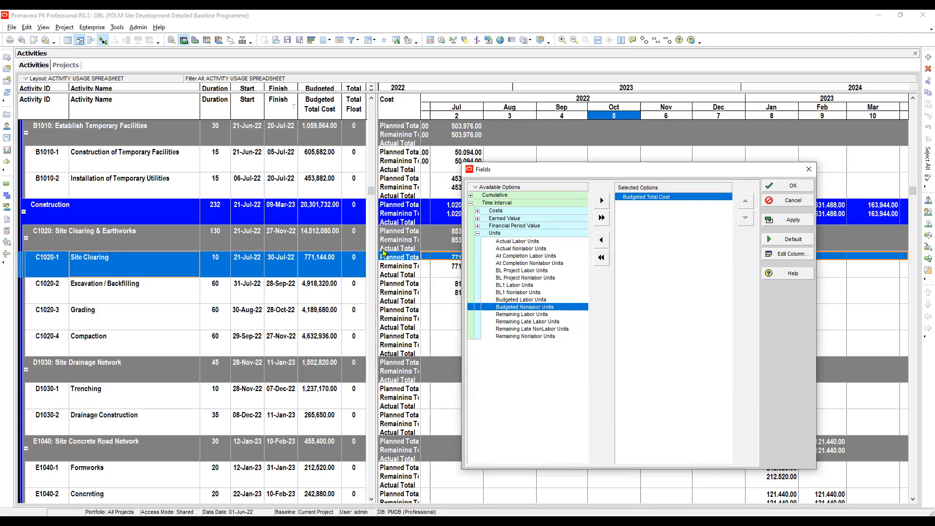
pyautogui.click(521, 300)
pyautogui.click(531, 329)
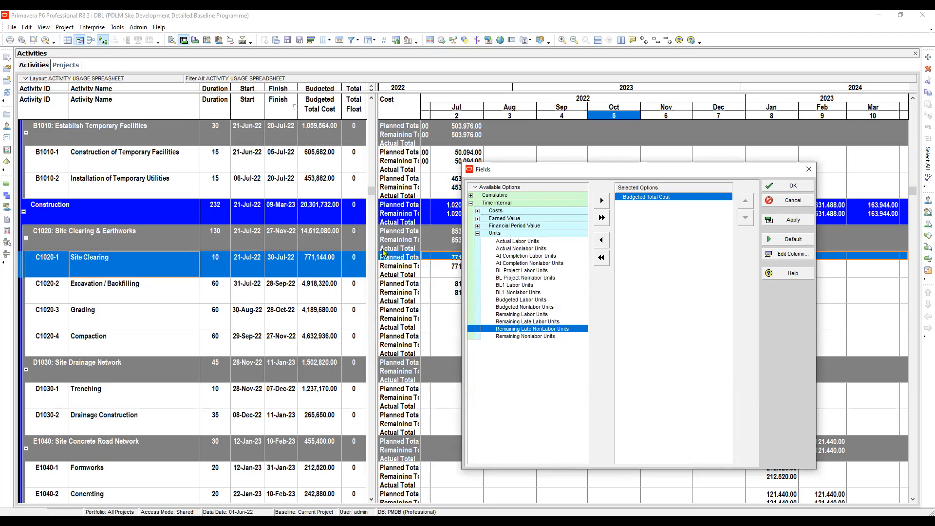
pyautogui.click(529, 263)
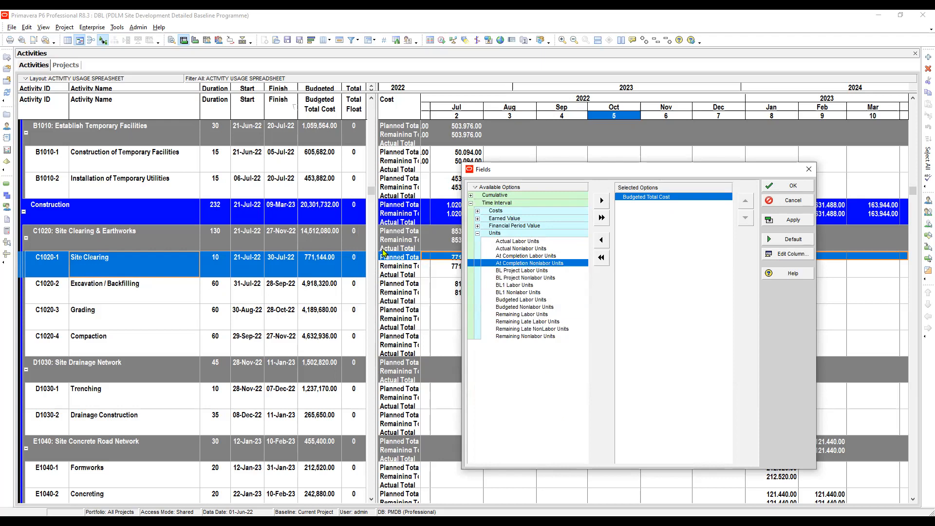
pyautogui.click(524, 307)
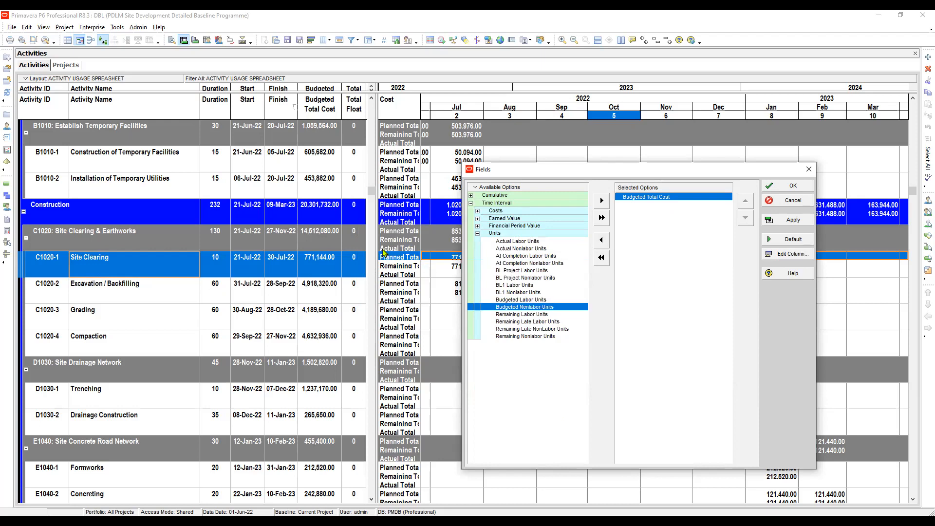
pyautogui.click(526, 336)
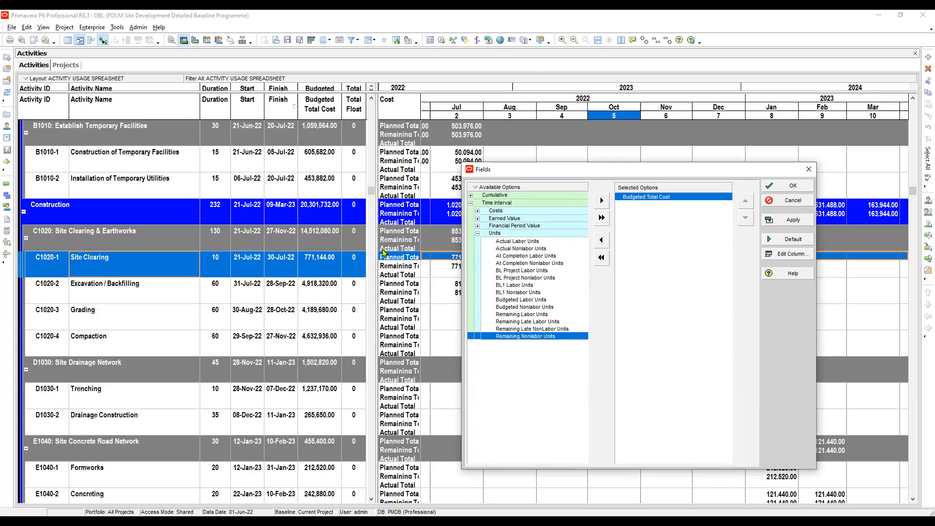
pyautogui.click(525, 307)
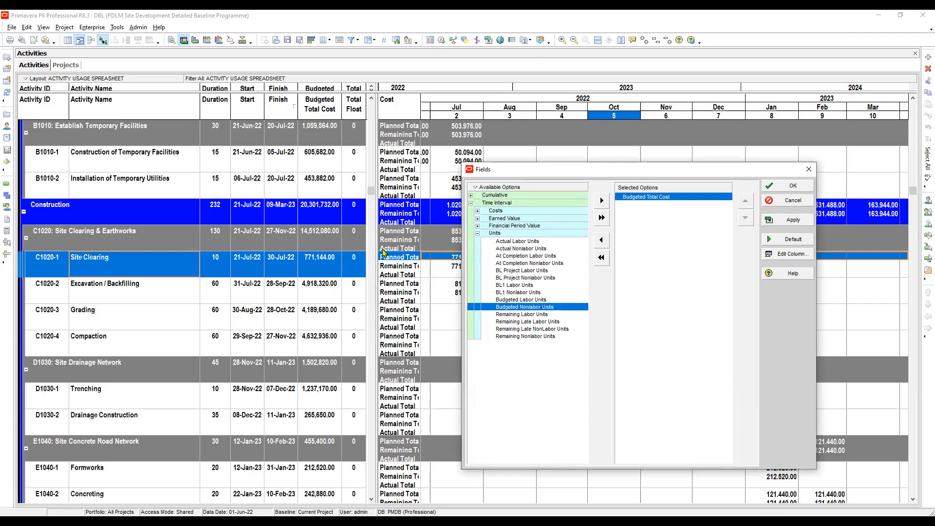
pyautogui.press('Down')
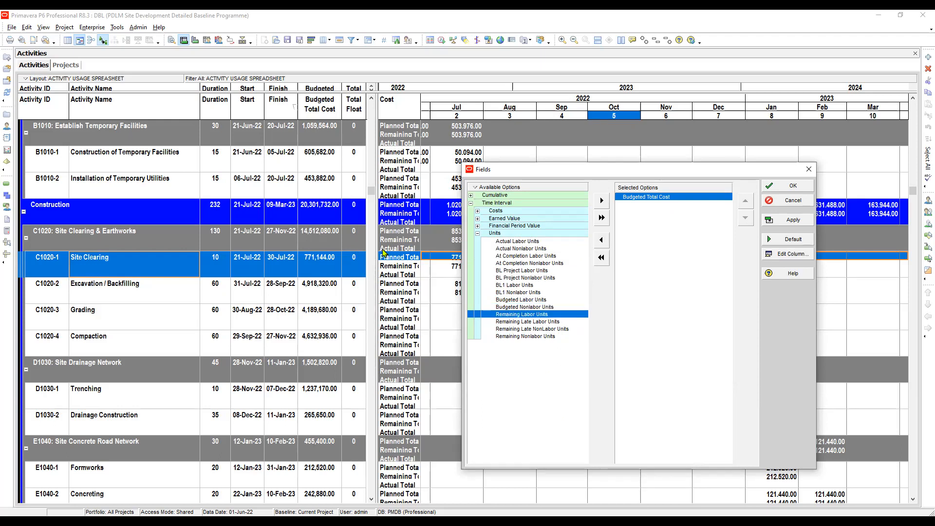
pyautogui.press('Up')
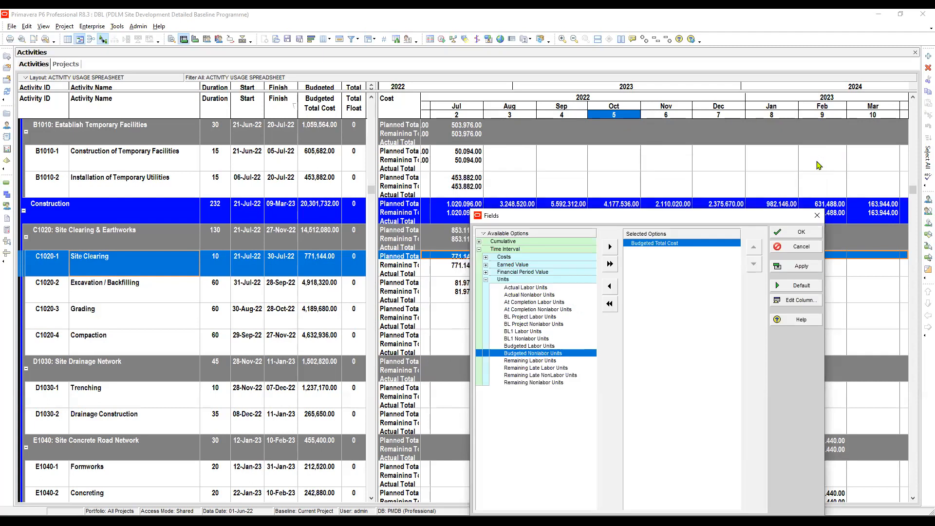
pyautogui.press('Down')
pyautogui.press('Down')
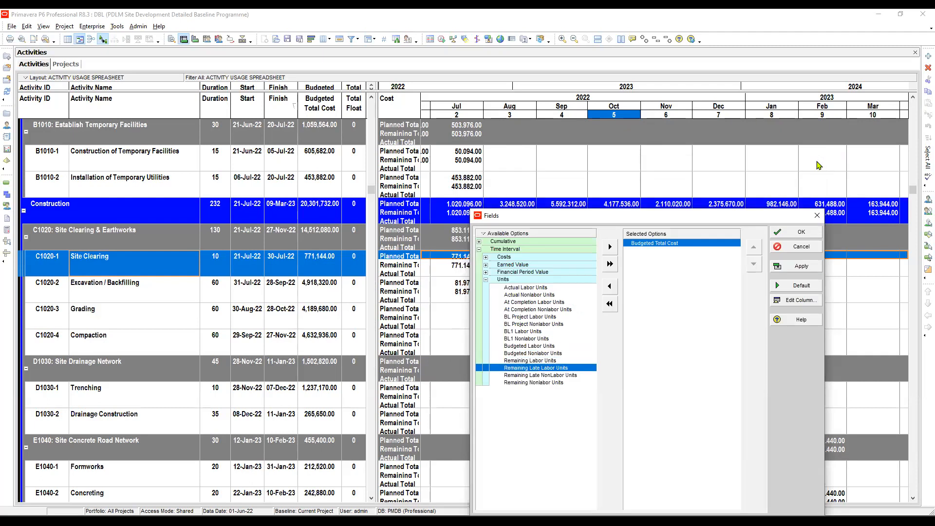
pyautogui.press('Up')
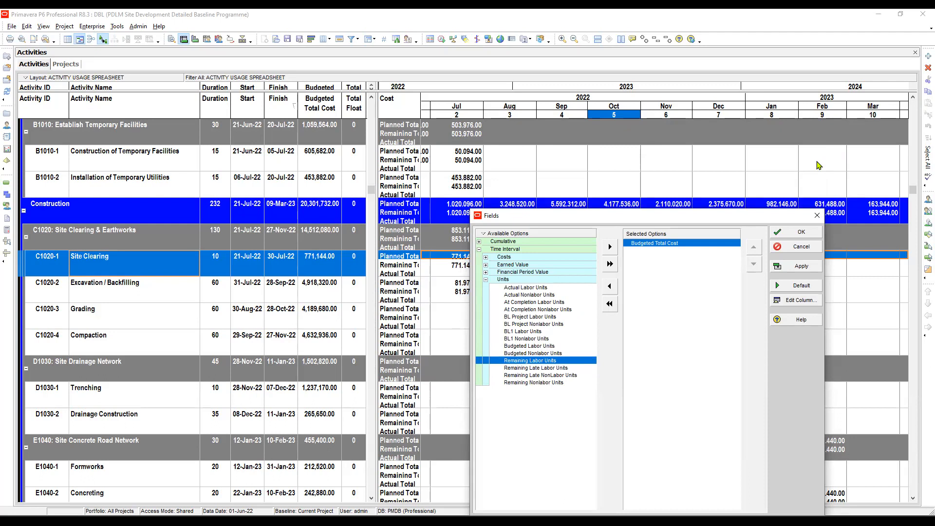
pyautogui.press('Down')
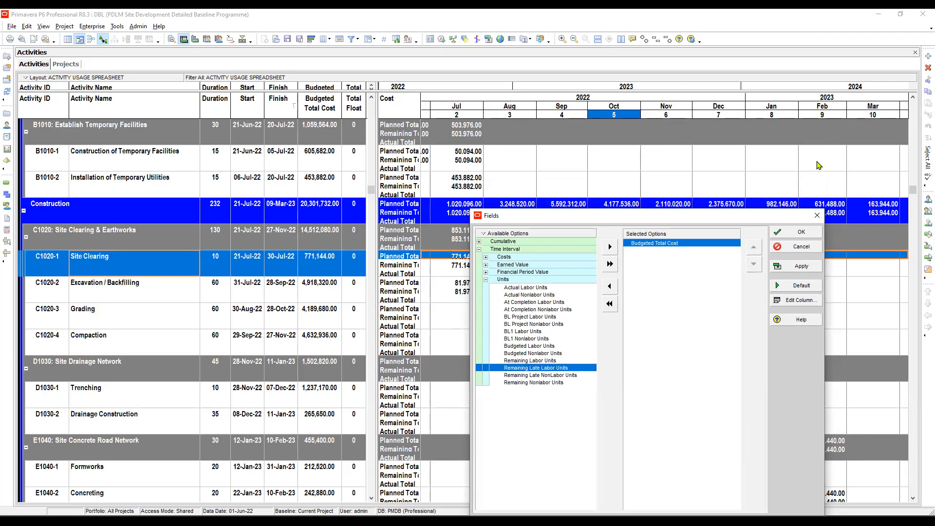
pyautogui.press('Up')
pyautogui.press('Up')
pyautogui.press('Up')
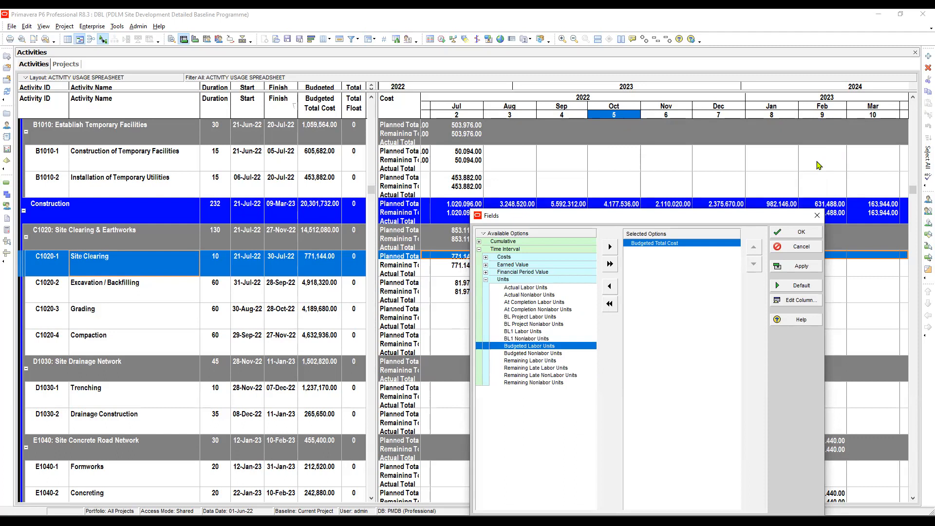
# - Apply Budgeted Total Cost as the only usage spreadsheet field and close the Fields dialog
pyautogui.hotkey('alt', 'a')
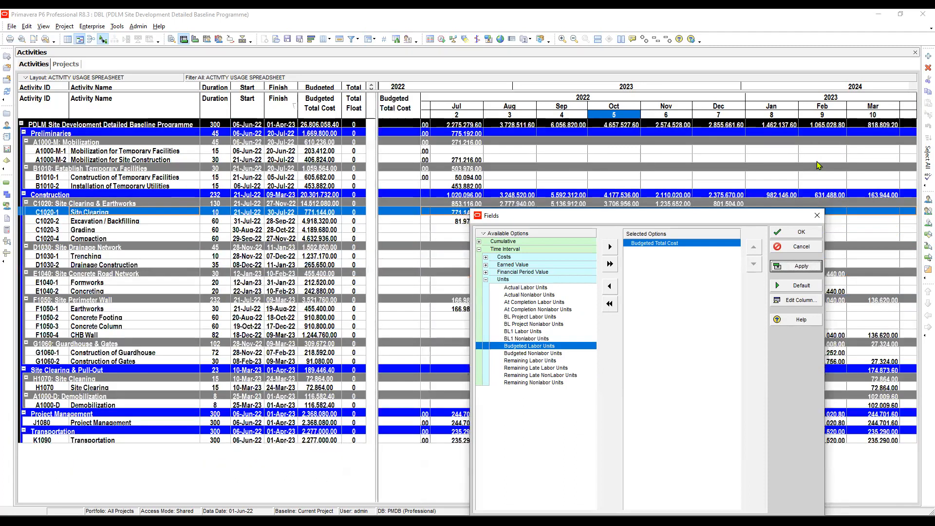
pyautogui.press('Return')
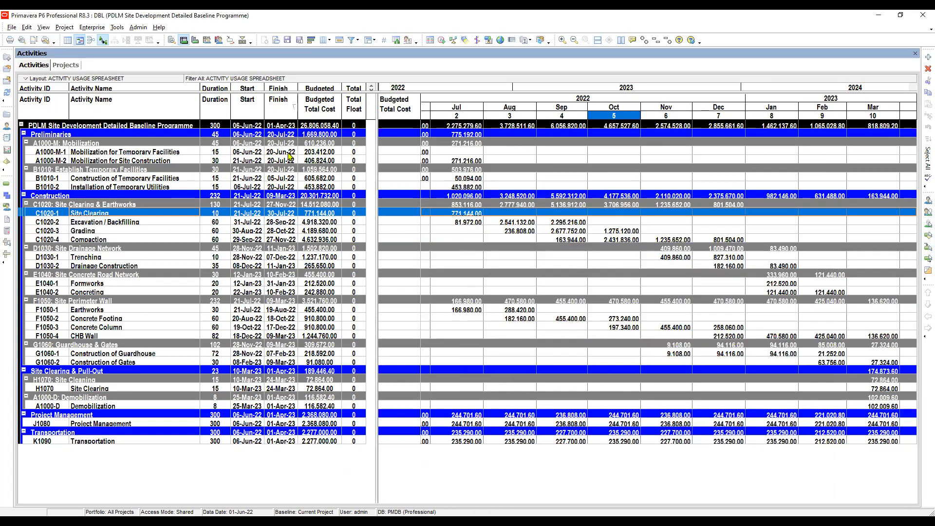
pyautogui.click(330, 153)
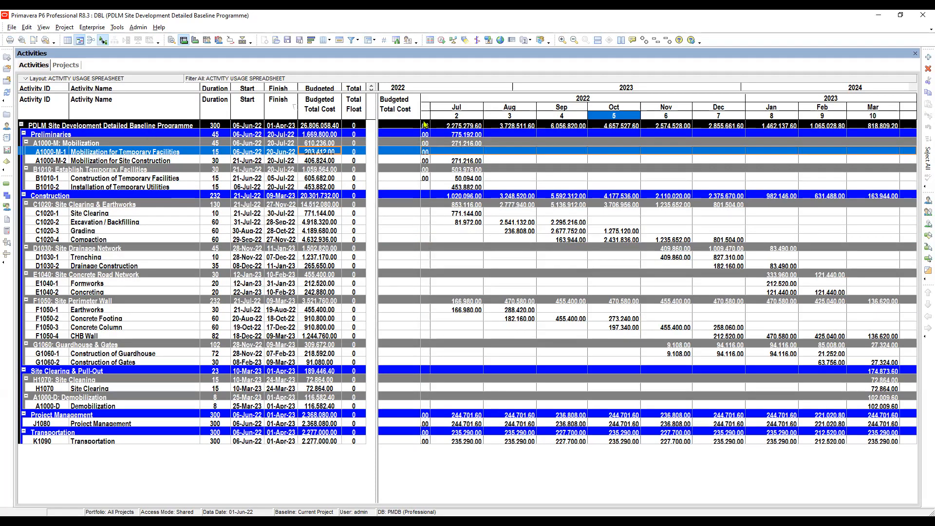
# - Shift and rescale the usage spreadsheet's timescale so the monthly columns extend to April 2023
pyautogui.moveTo(444, 120); pyautogui.dragTo(508, 113)
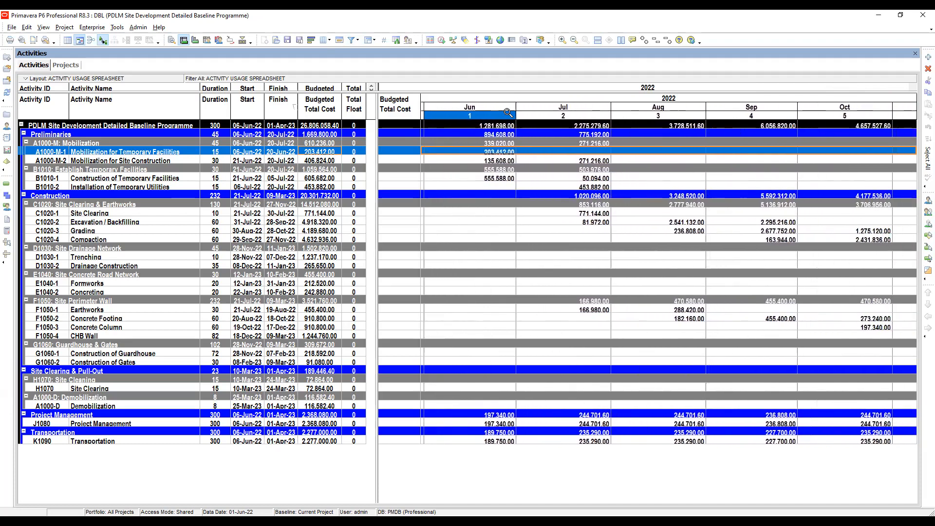
pyautogui.moveTo(586, 120); pyautogui.dragTo(691, 124)
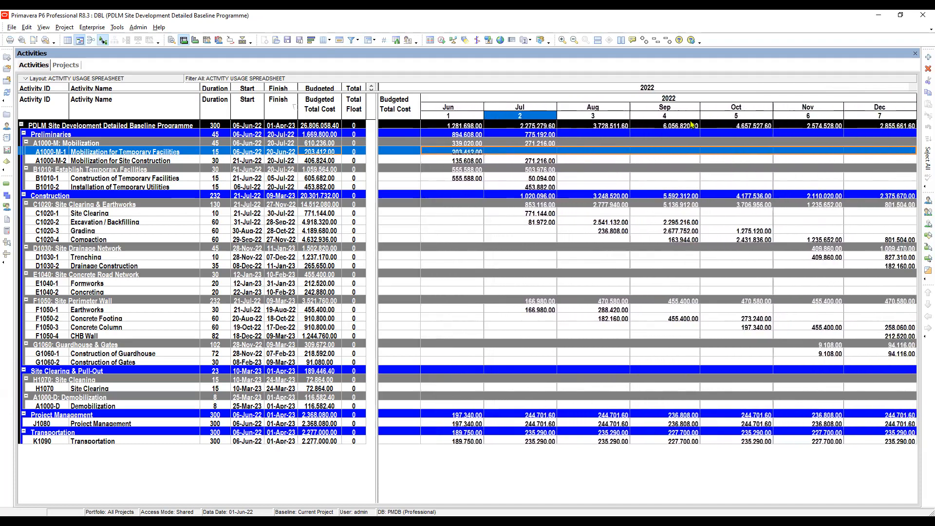
pyautogui.moveTo(856, 119); pyautogui.dragTo(658, 173)
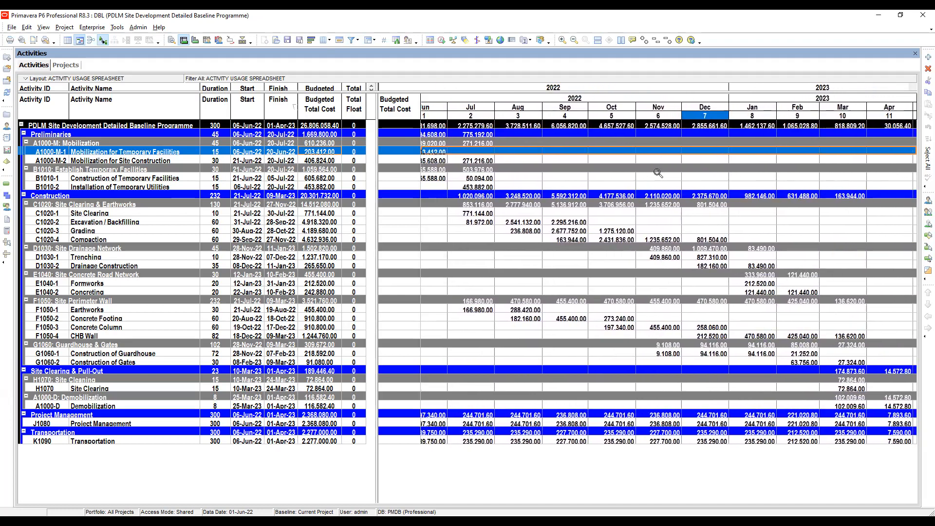
# - Reduce the activity table's Arial Narrow Bold font size in the Table, Font and Row settings and apply it
pyautogui.click(396, 41)
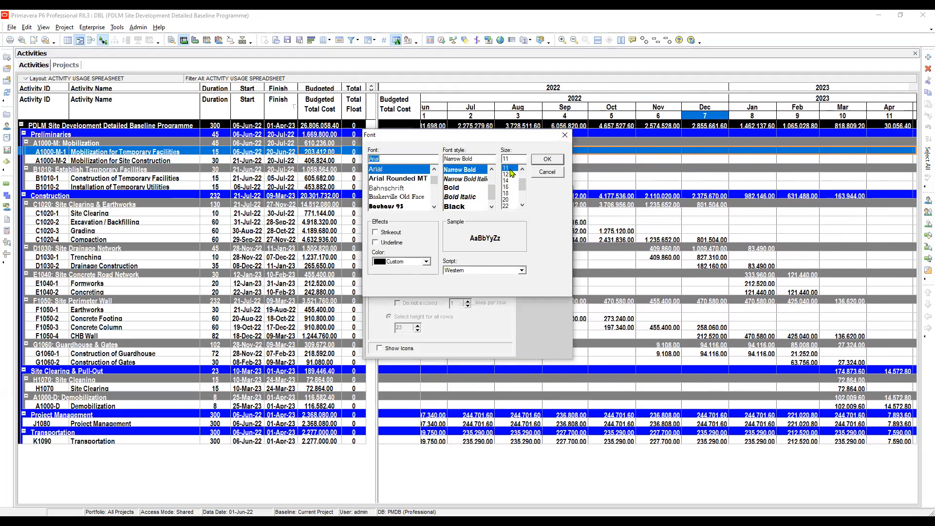
pyautogui.click(522, 170)
pyautogui.click(522, 170)
pyautogui.click(507, 175)
pyautogui.click(542, 162)
pyautogui.click(544, 240)
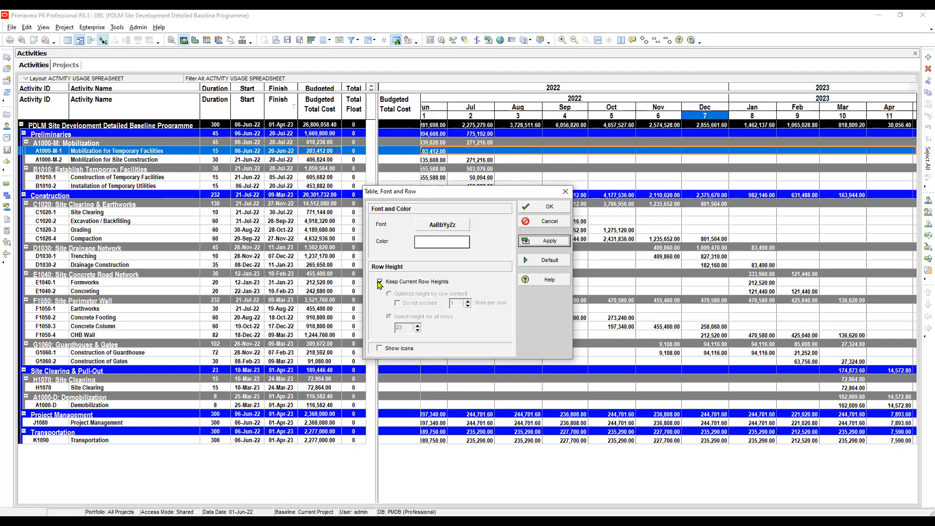
# - Disable Keep Current Row Heights, set the height for all rows to 30, and accept the table settings
pyautogui.click(380, 282)
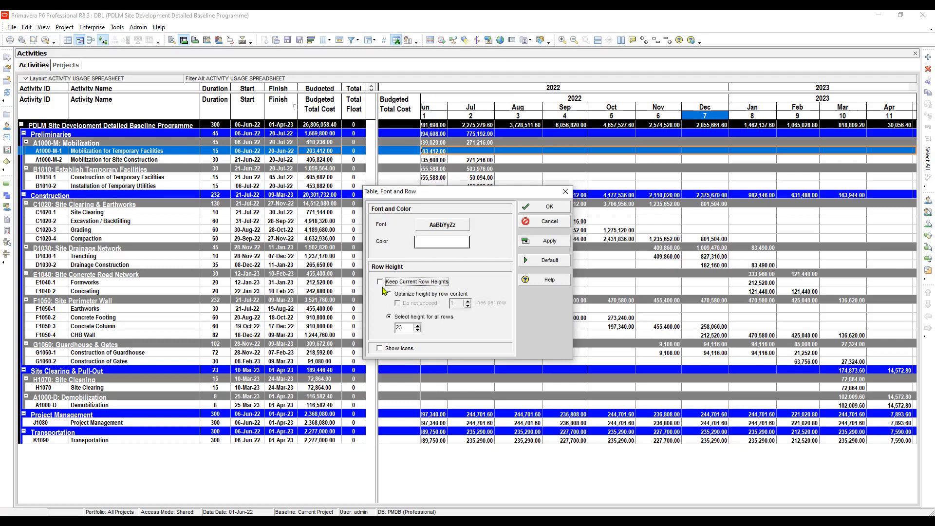
pyautogui.click(417, 325)
pyautogui.click(544, 240)
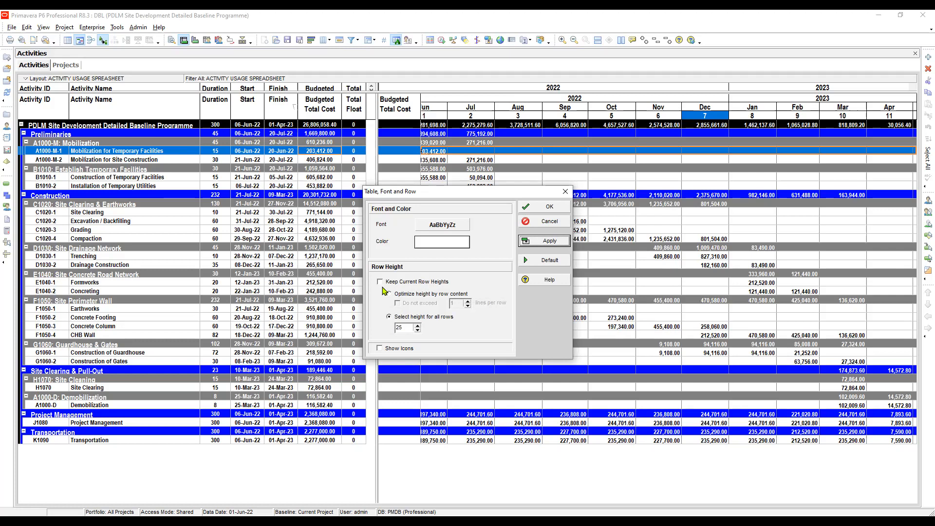
pyautogui.doubleClick(399, 328)
pyautogui.write('30')
pyautogui.click(544, 206)
pyautogui.click(612, 230)
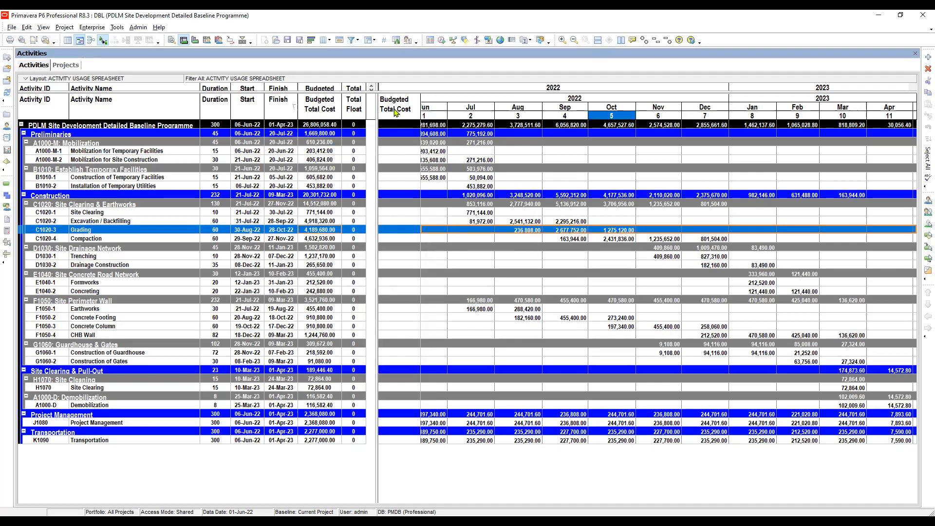
# - Examine the WBS grouping and band font settings in Group and Sort, and check the activity rows
pyautogui.click(117, 354)
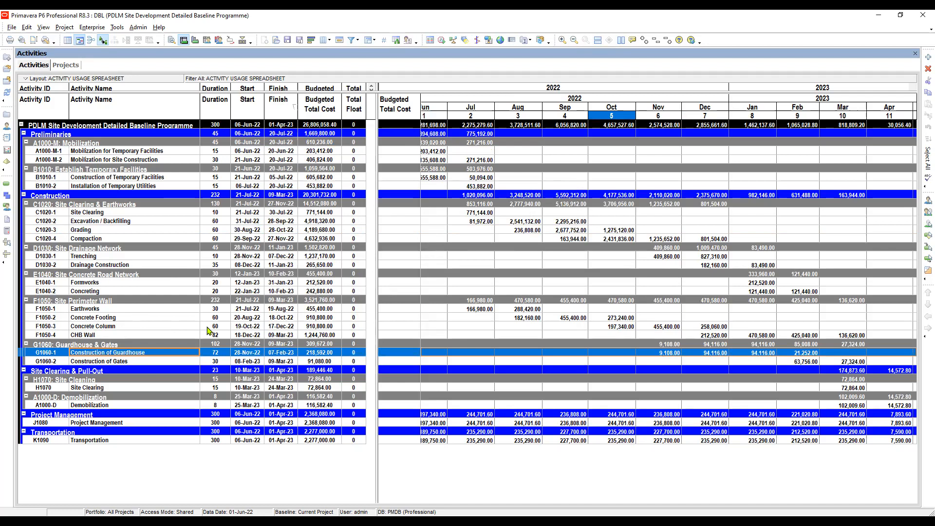
pyautogui.click(369, 40)
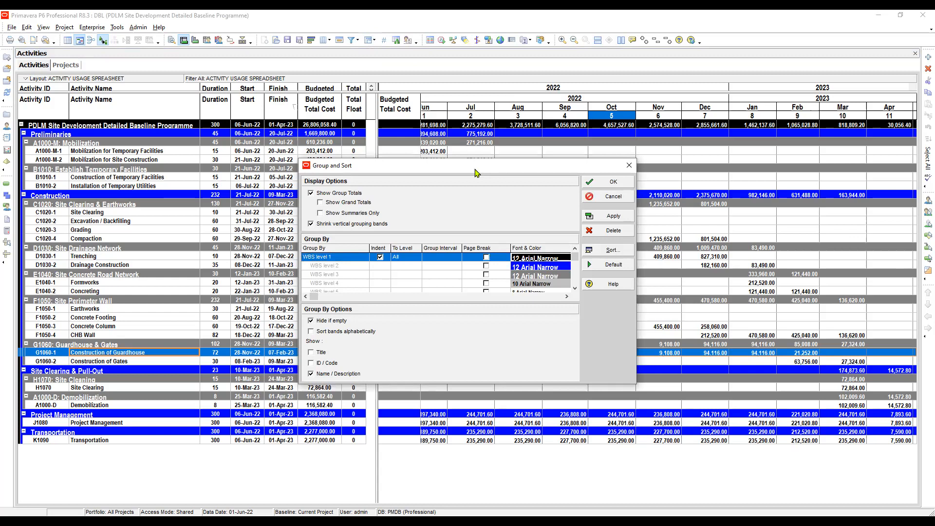
pyautogui.press('Return')
pyautogui.press('Return')
pyautogui.press('Return')
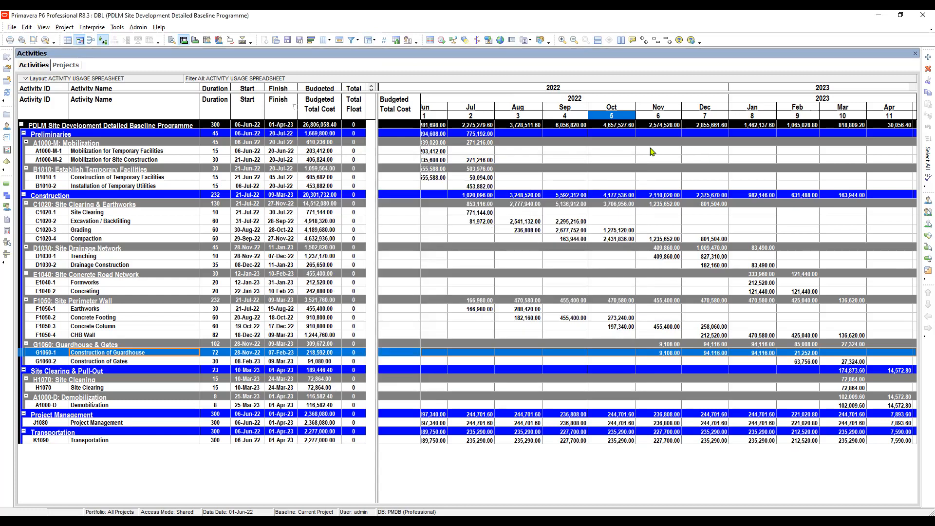
pyautogui.click(113, 178)
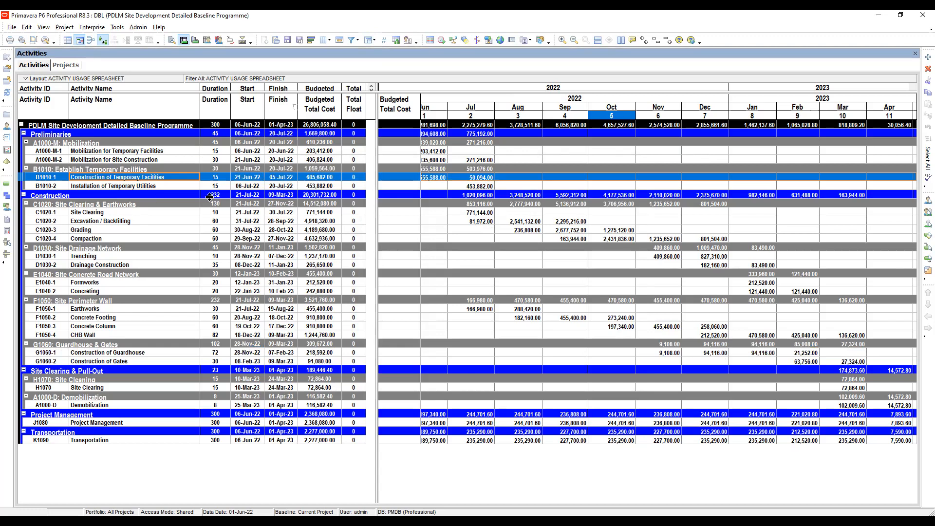
pyautogui.click(258, 353)
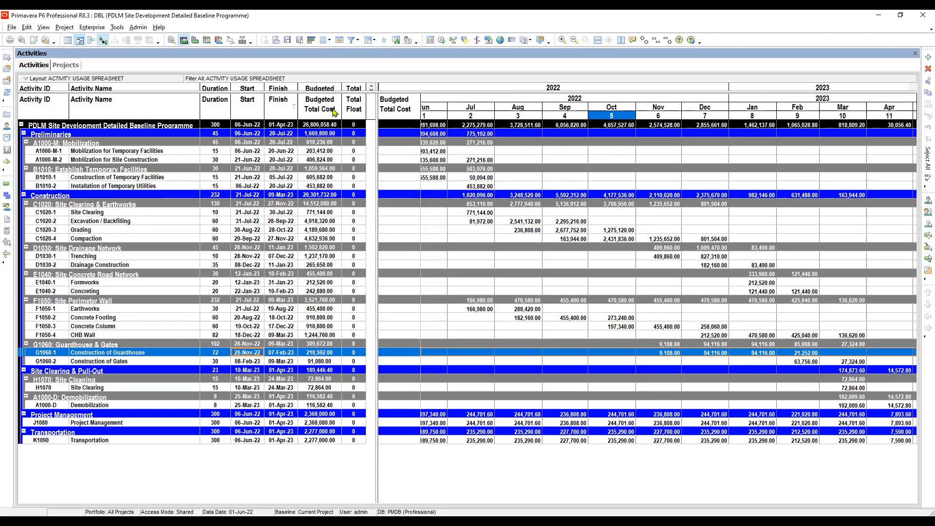
pyautogui.click(22, 40)
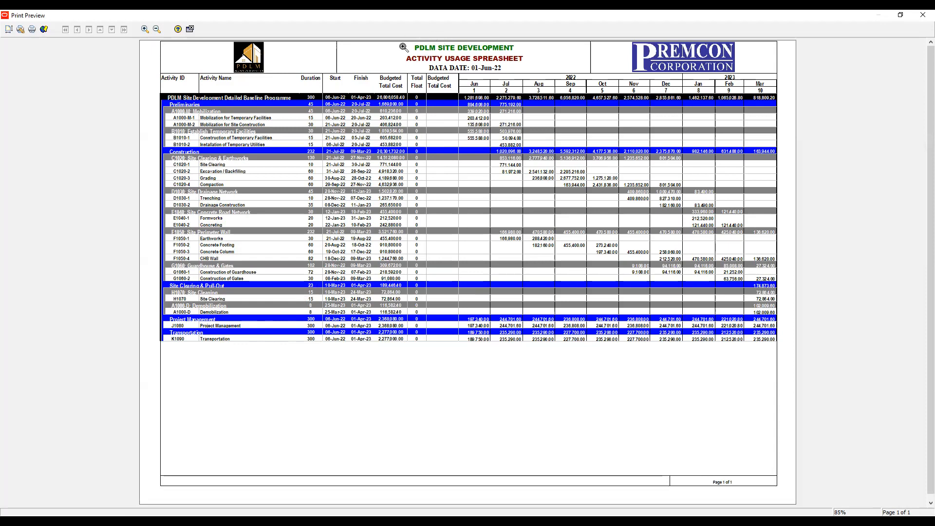
pyautogui.click(32, 29)
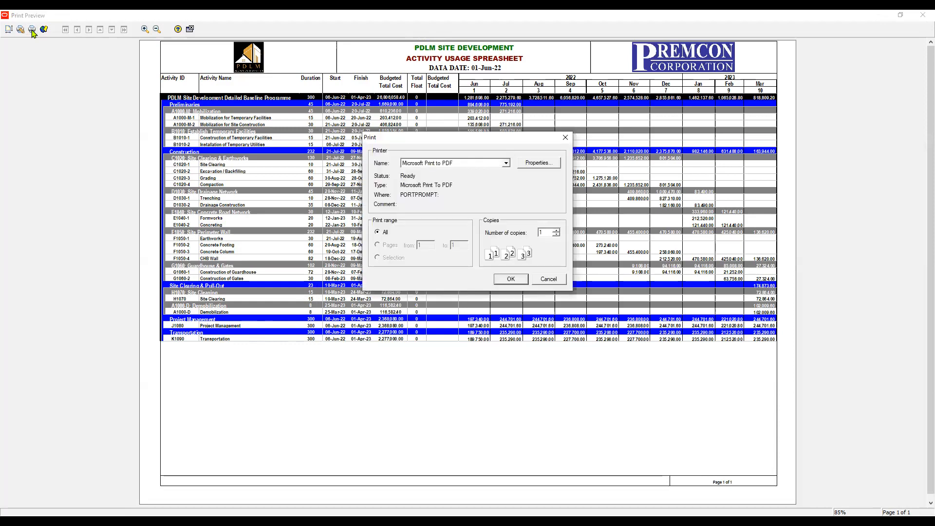
pyautogui.press('Return')
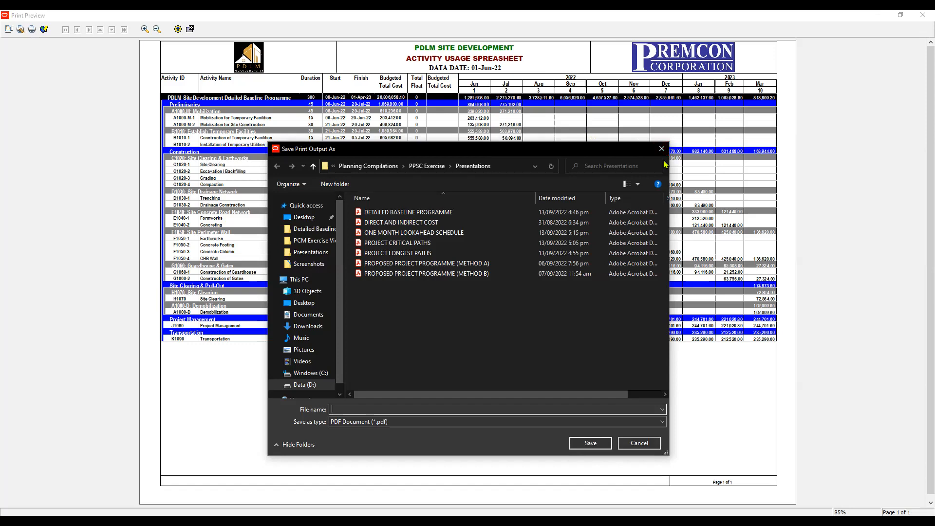
pyautogui.press('Escape')
pyautogui.press('Return')
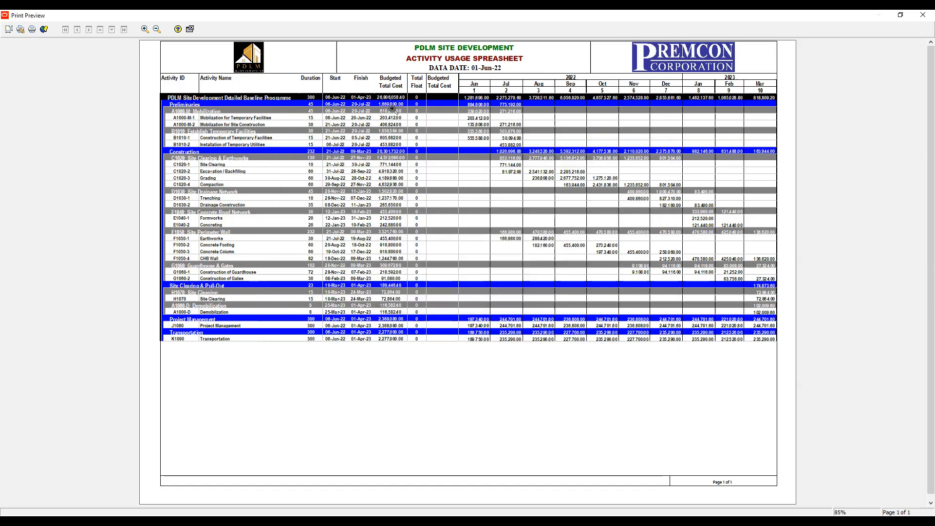
pyautogui.click(190, 30)
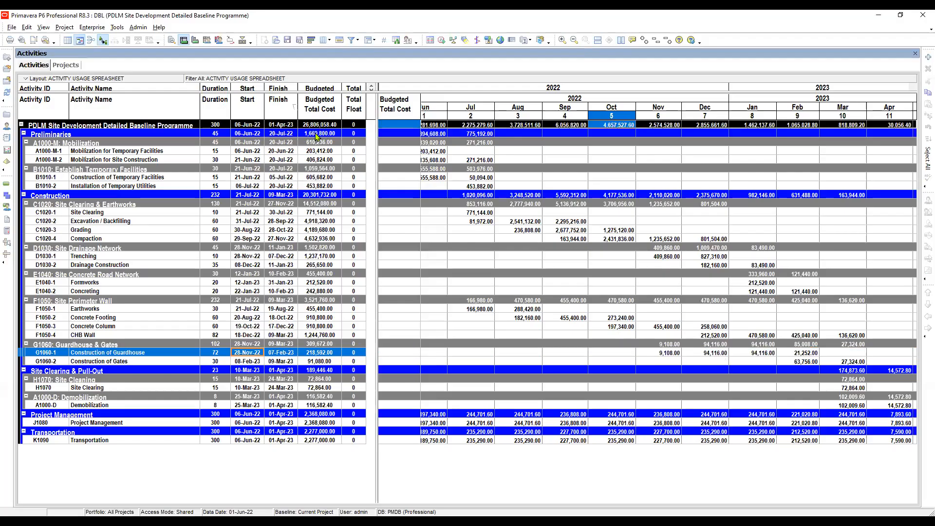
# - Shift and narrow the usage spreadsheet's timescale so all monthly columns from June 2022 to April 2023 fit in view
pyautogui.click(316, 130)
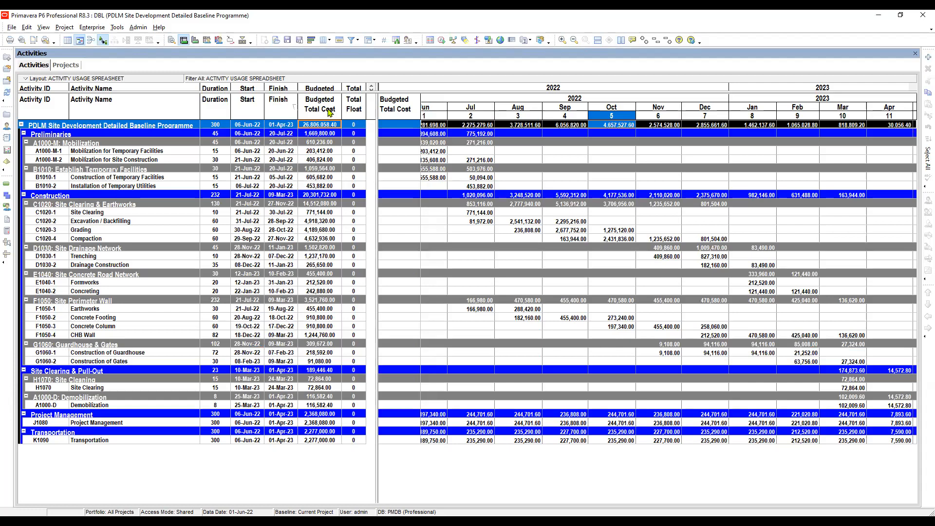
pyautogui.click(320, 130)
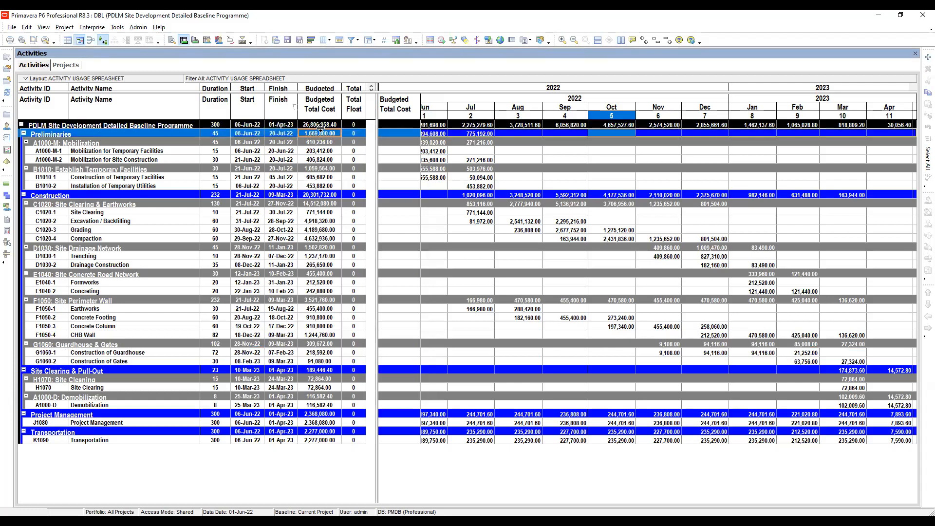
pyautogui.click(321, 125)
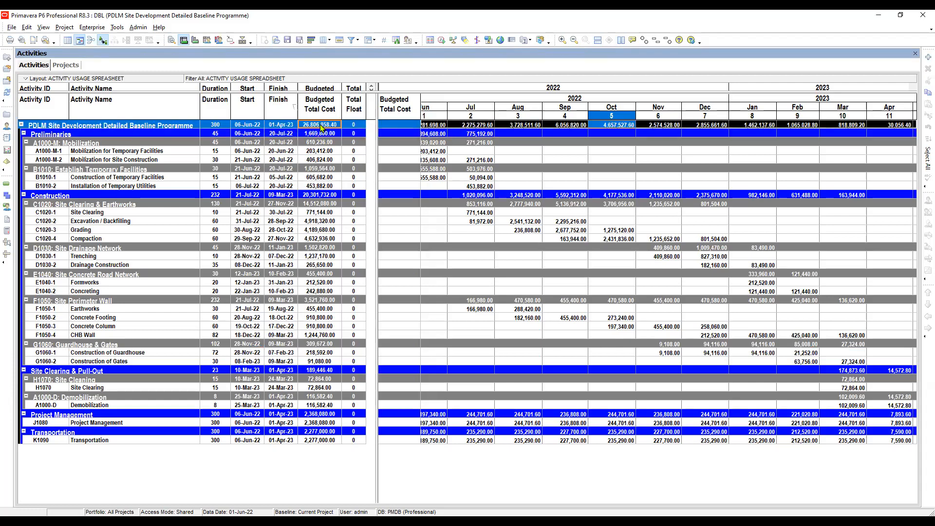
pyautogui.click(446, 105)
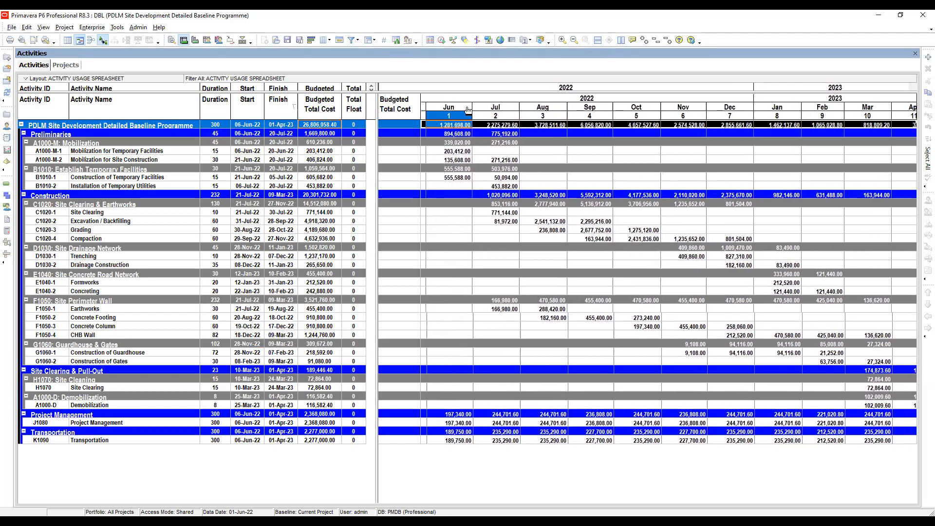
pyautogui.click(884, 109)
pyautogui.moveTo(884, 110); pyautogui.dragTo(857, 171)
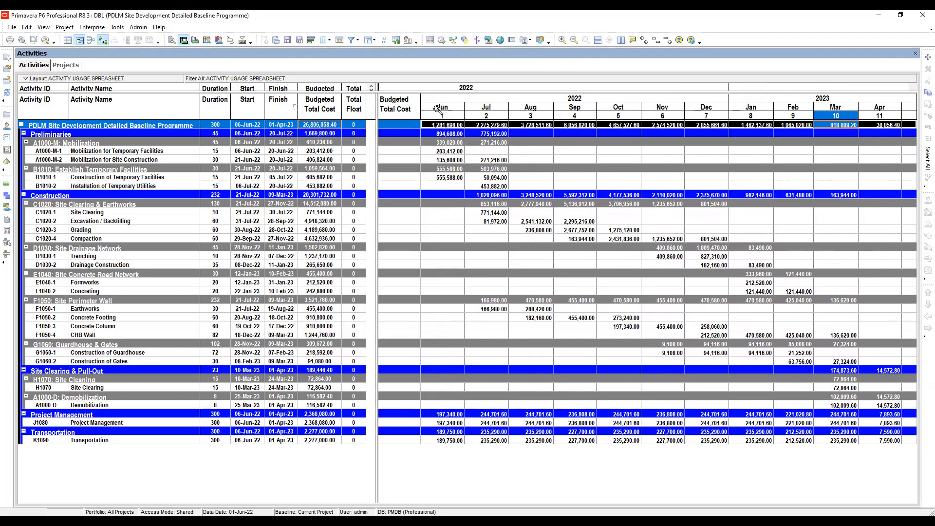
# - Add the cumulative cost field Cum Budgeted Total Cost to the usage spreadsheet's selected fields
pyautogui.click(544, 155)
pyautogui.rightClick(544, 155)
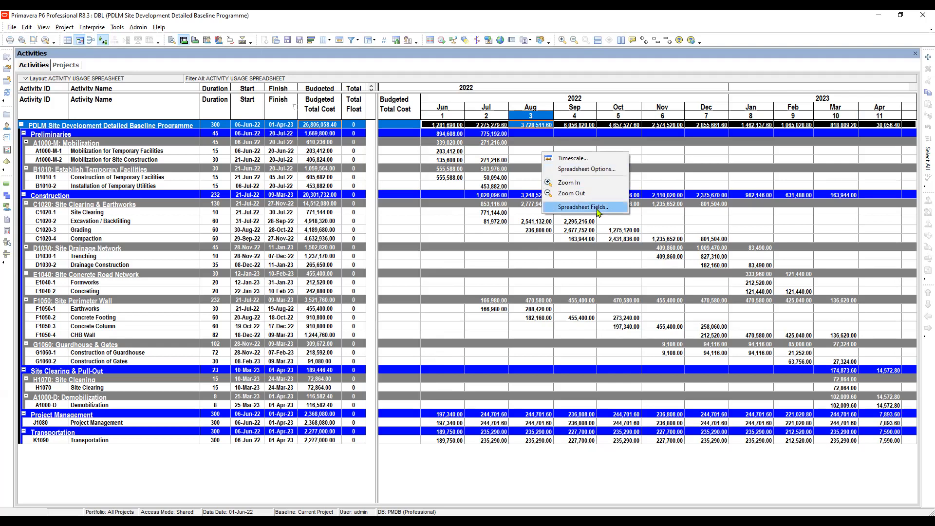
pyautogui.click(598, 212)
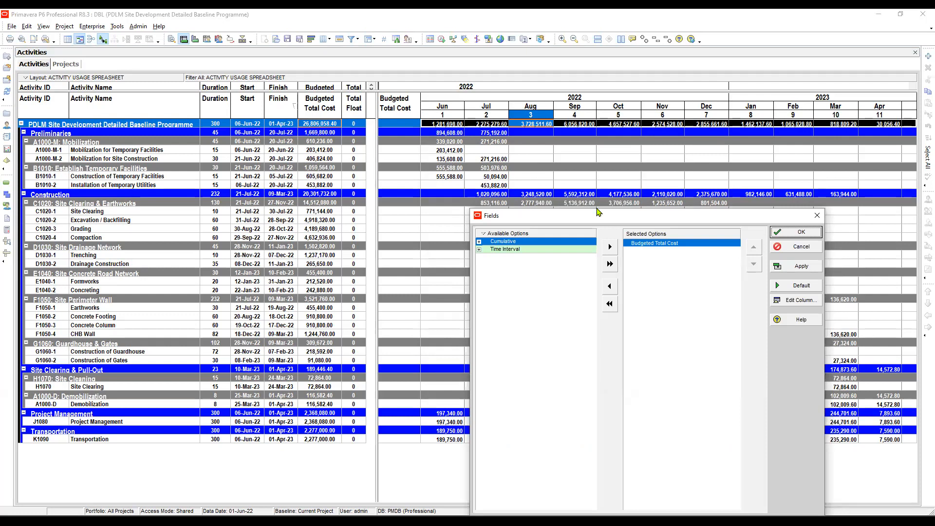
pyautogui.press('Down')
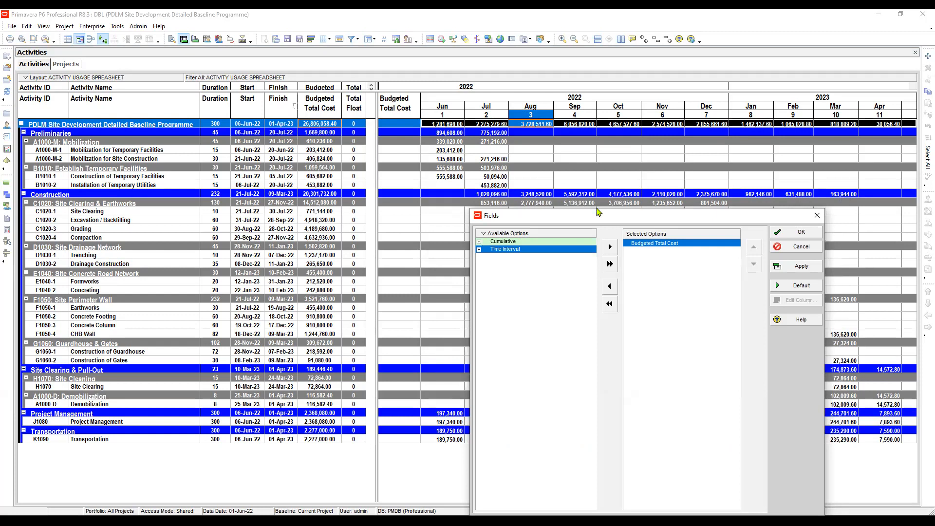
pyautogui.press('Up')
pyautogui.press('Right')
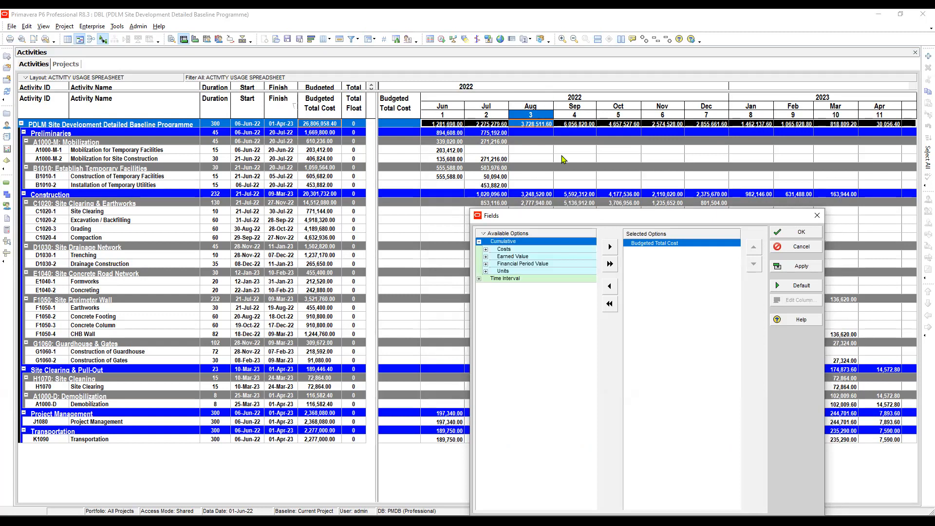
pyautogui.press('Down')
pyautogui.press('Right')
pyautogui.press('Down')
pyautogui.press('Down')
pyautogui.press('Down')
pyautogui.press('Down')
pyautogui.press('Down')
pyautogui.press('Down')
pyautogui.press('Down')
pyautogui.press('Down')
pyautogui.press('Down')
pyautogui.press('Down')
pyautogui.scroll(-1, 562, 155)
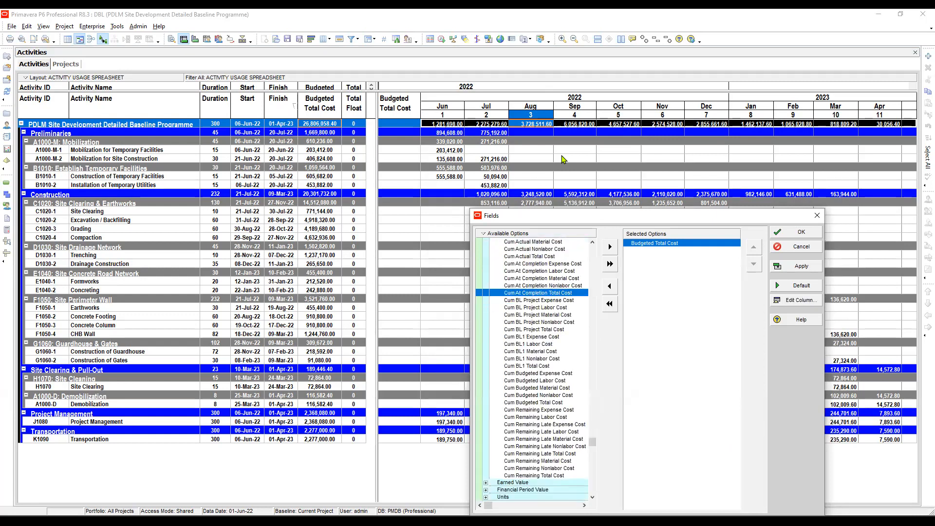
pyautogui.press('Down')
pyautogui.press('Down')
pyautogui.press('Down')
pyautogui.press('Down')
pyautogui.press('Down')
pyautogui.press('Down')
pyautogui.press('Down')
pyautogui.press('Down')
pyautogui.press('Down')
pyautogui.press('Down')
pyautogui.press('Down')
pyautogui.press('Down')
pyautogui.press('Down')
pyautogui.press('Down')
pyautogui.press('Down')
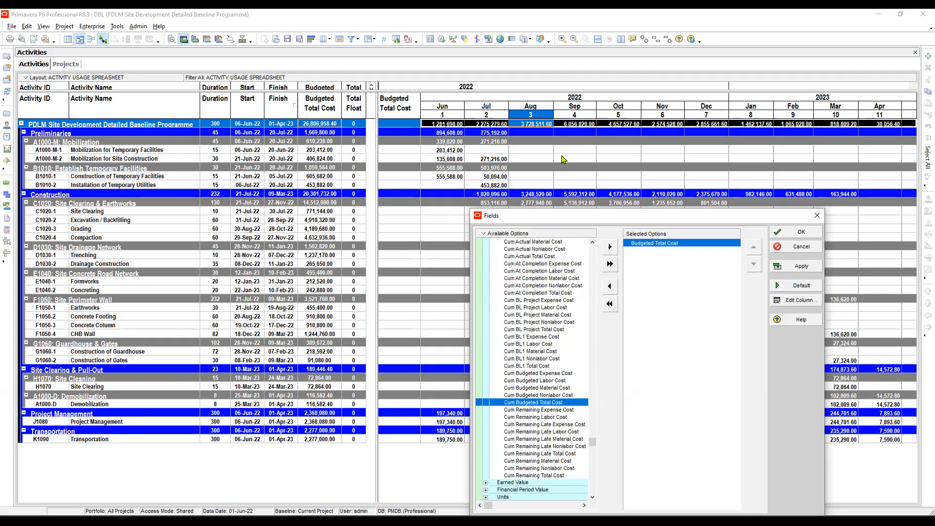
pyautogui.press('Tab')
pyautogui.press('space')
pyautogui.press('space')
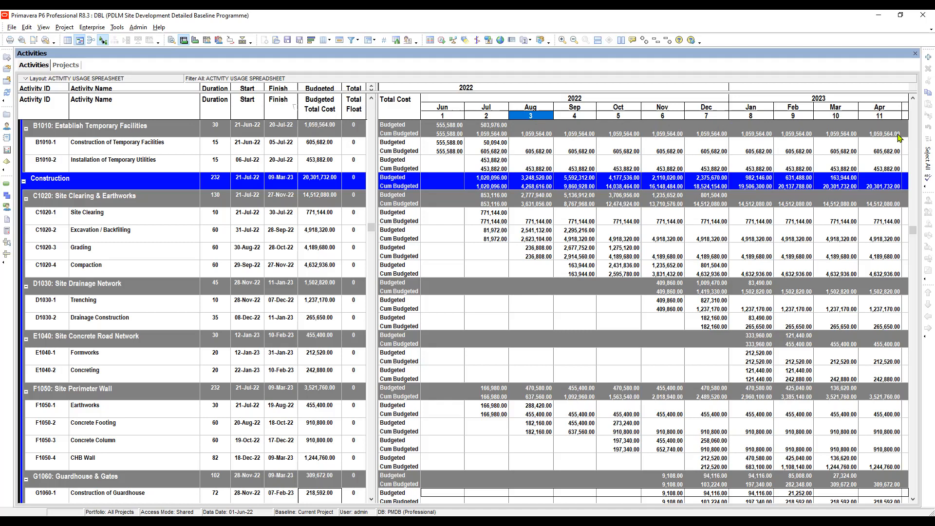
# - Remove Cum Budgeted Total Cost from the spreadsheet fields, leaving only Budgeted Total Cost selected
pyautogui.rightClick(521, 146)
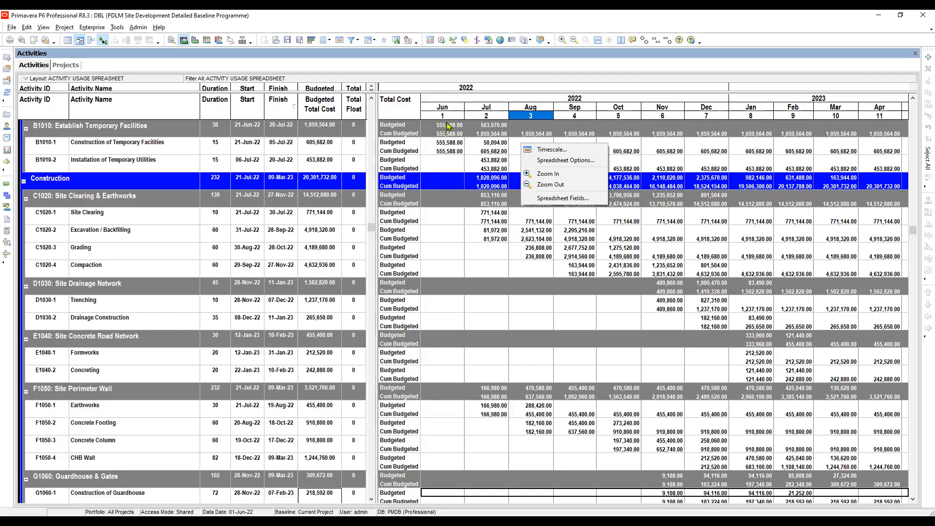
pyautogui.click(564, 198)
pyautogui.click(609, 286)
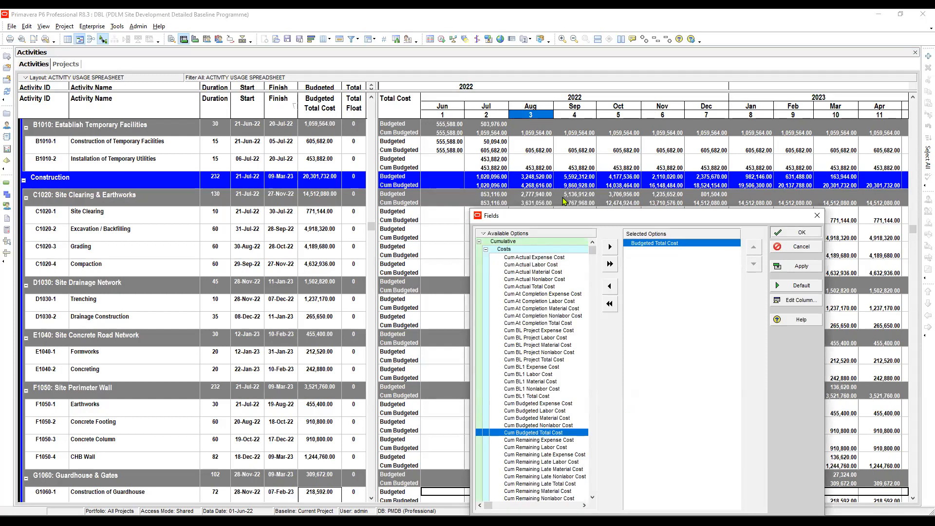
pyautogui.click(796, 233)
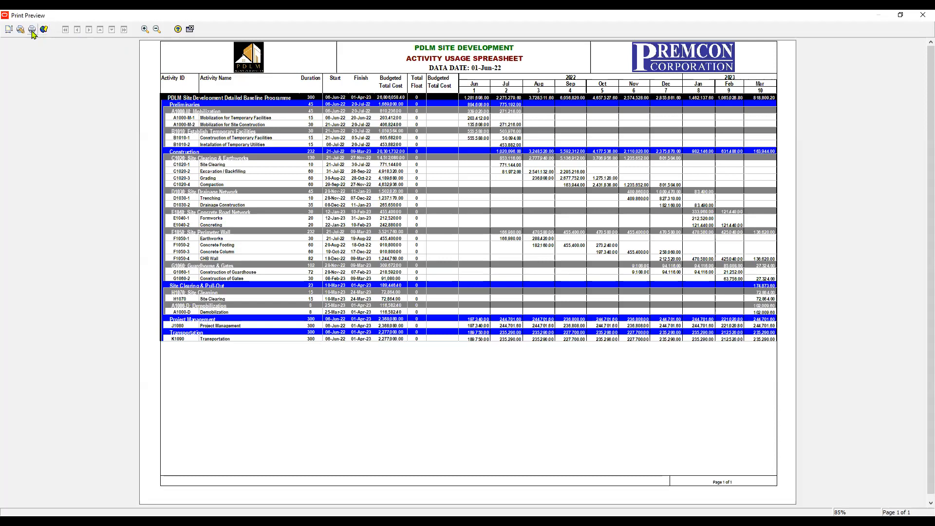
# - Print the previewed layout to a PDF named PRIMAVERA P6 ACTIVITY USAGE SPREADSHEET in the Presentations folder and close the preview
pyautogui.click(33, 30)
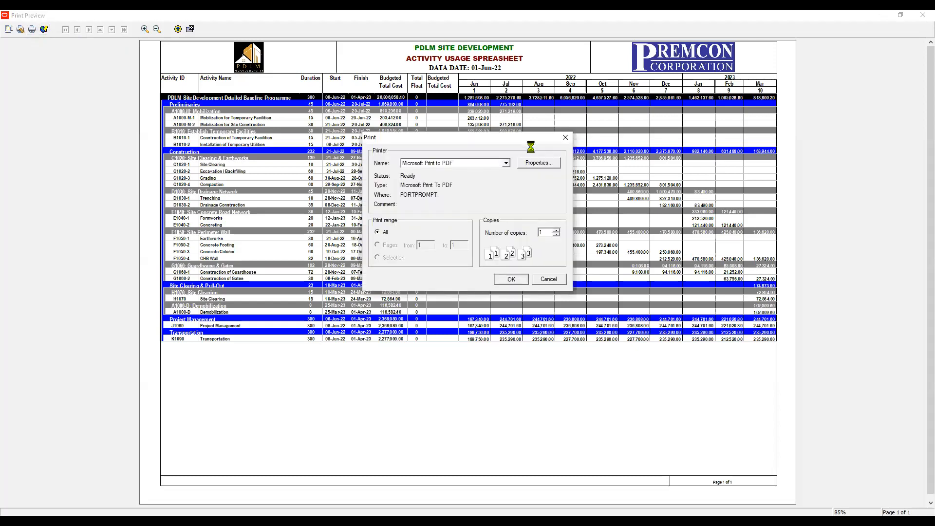
pyautogui.press('Return')
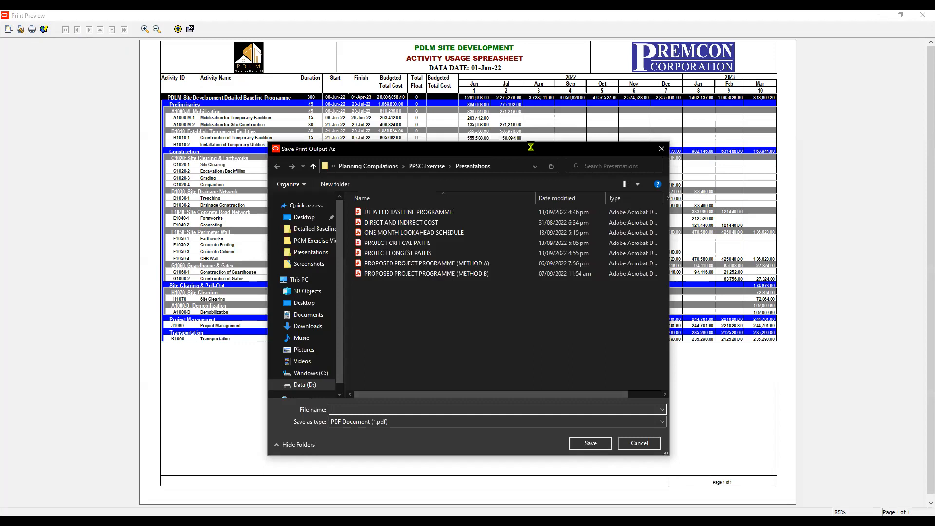
pyautogui.write('A')
pyautogui.press('BackSpace')
pyautogui.write('PRIMAVERA P6')
pyautogui.write('ACTIVITY')
pyautogui.write('USAGE SPREADSHEET')
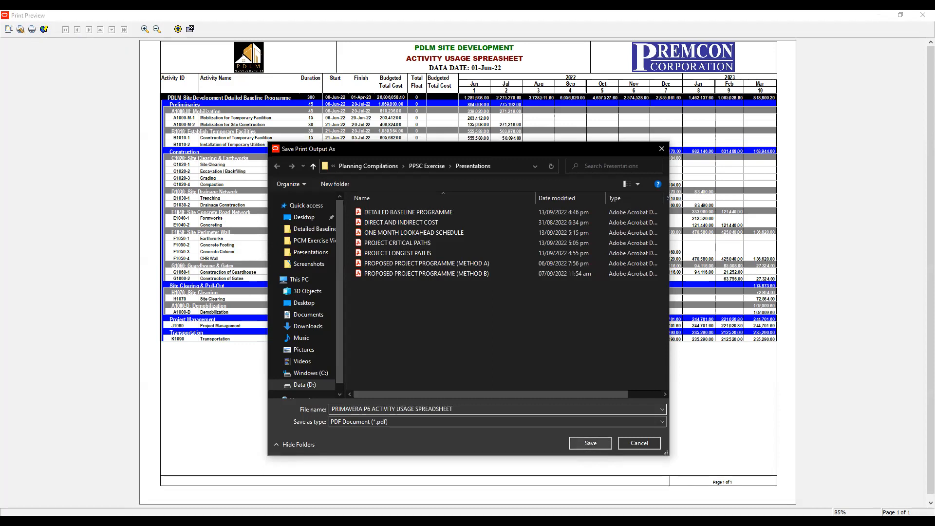
pyautogui.press('Return')
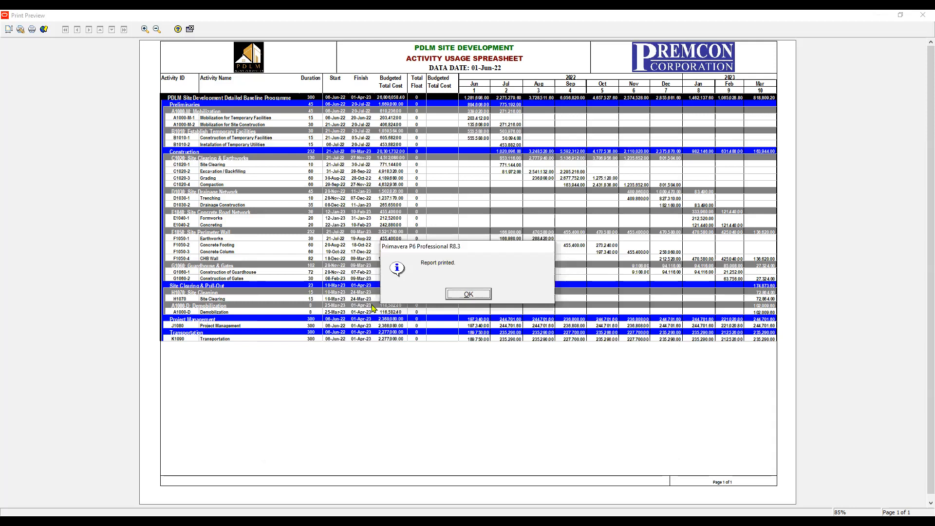
pyautogui.press('Return')
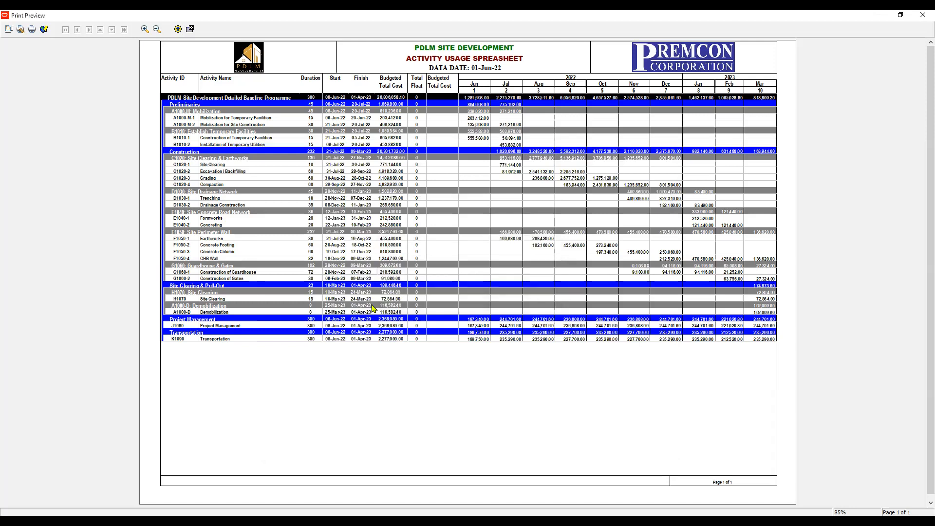
pyautogui.click(190, 30)
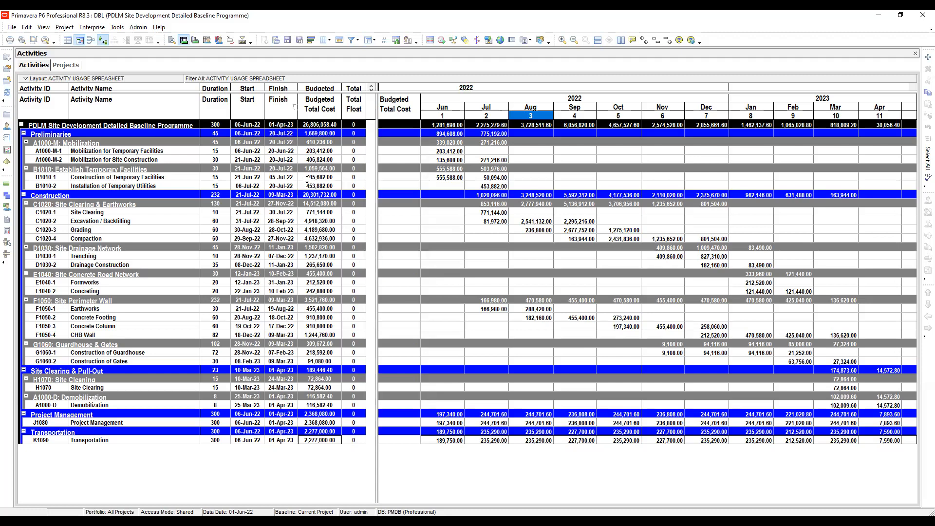
pyautogui.click(320, 153)
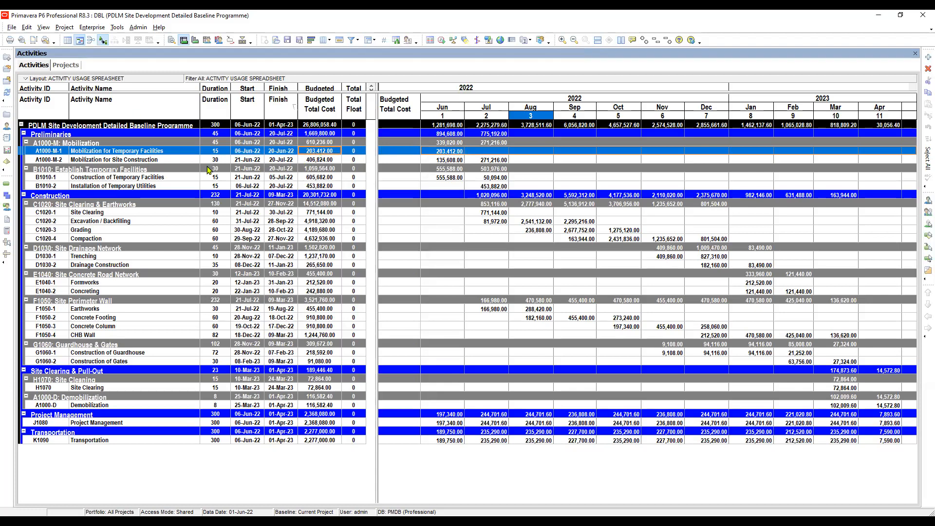
pyautogui.click(248, 161)
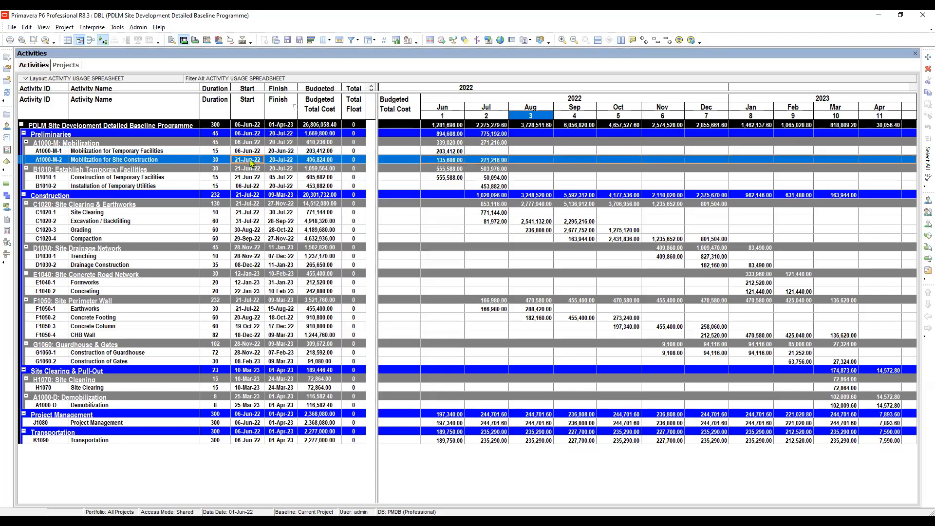
pyautogui.click(120, 27)
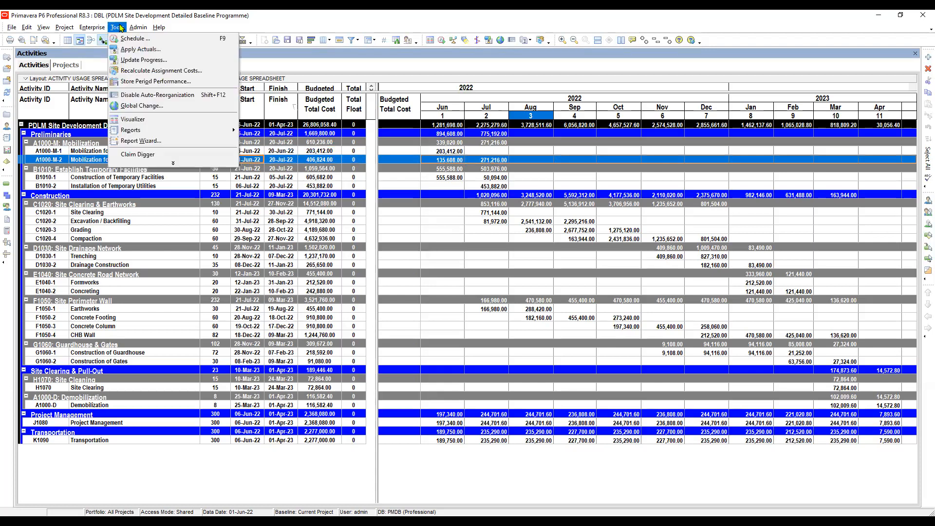
pyautogui.click(144, 141)
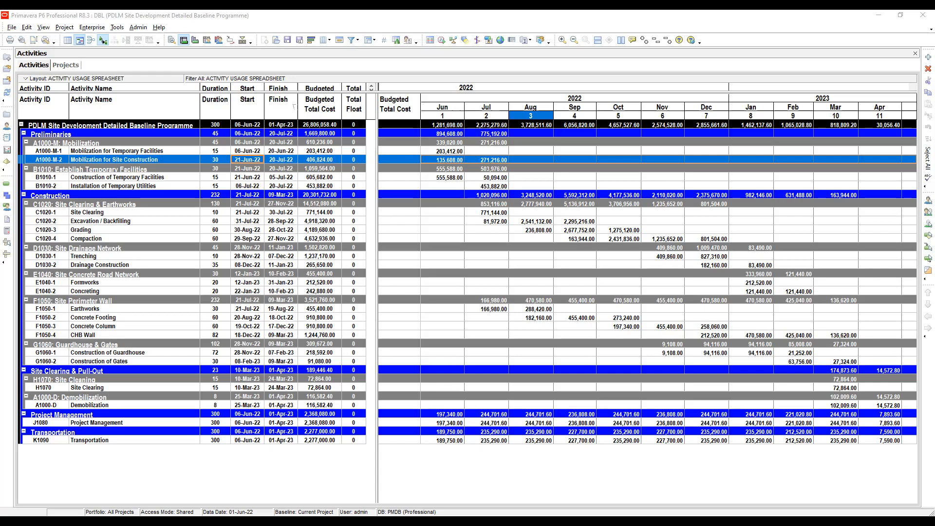
pyautogui.click(227, 224)
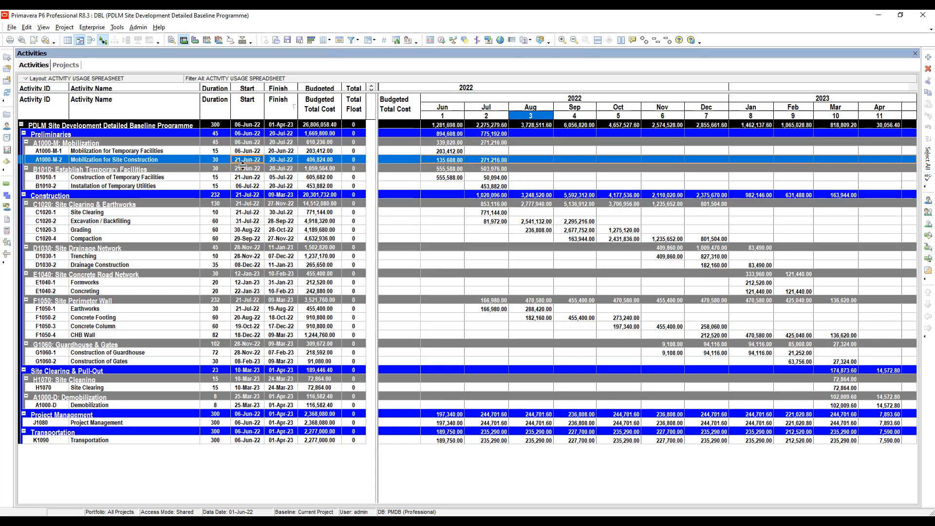
# - Start a new report in the Report Wizard and advance to the subject area selection
pyautogui.click(117, 28)
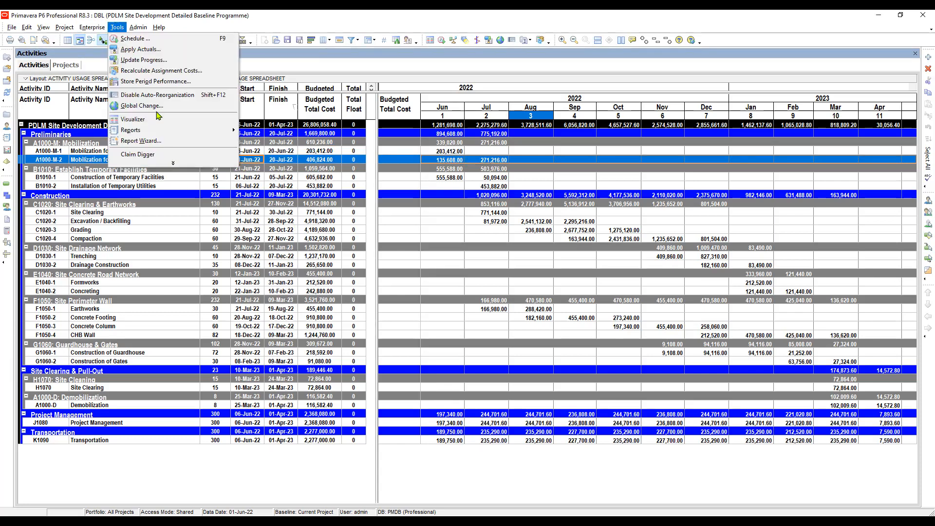
pyautogui.click(141, 141)
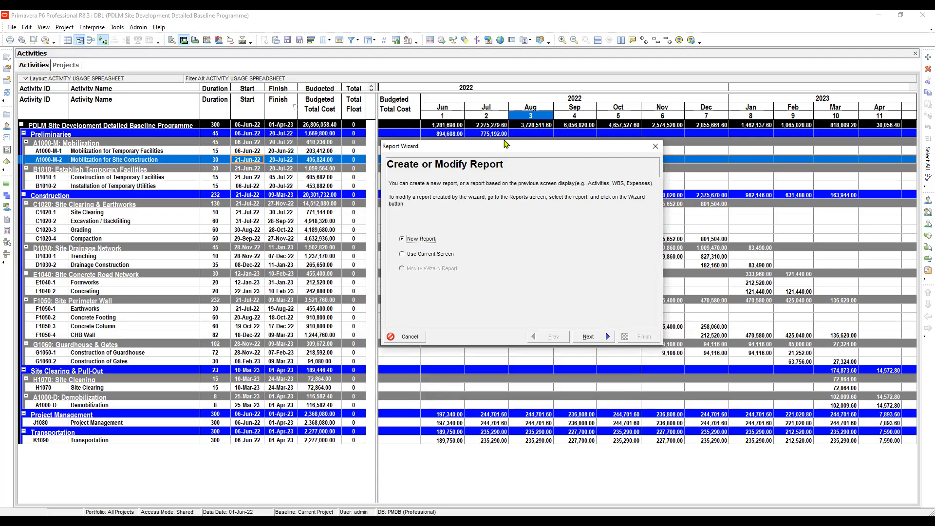
pyautogui.moveTo(505, 143); pyautogui.dragTo(555, 208)
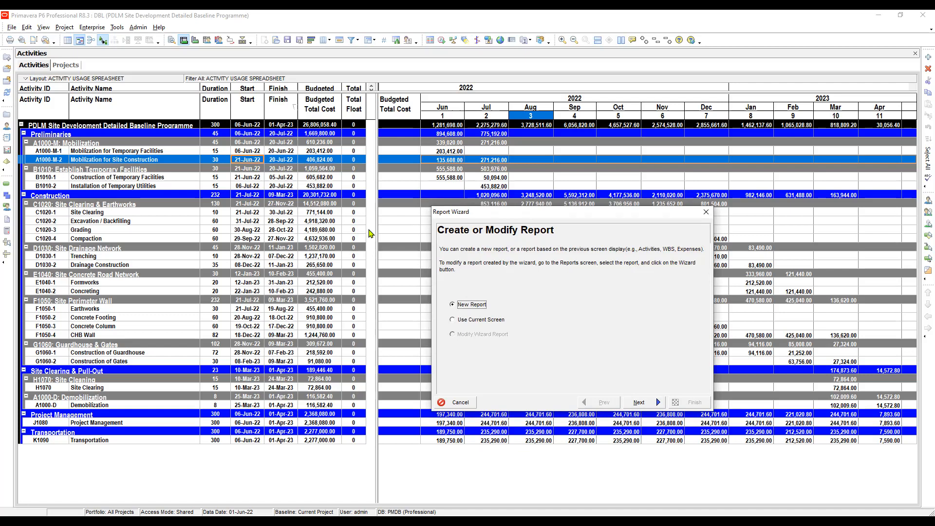
pyautogui.press('Down')
pyautogui.press('Return')
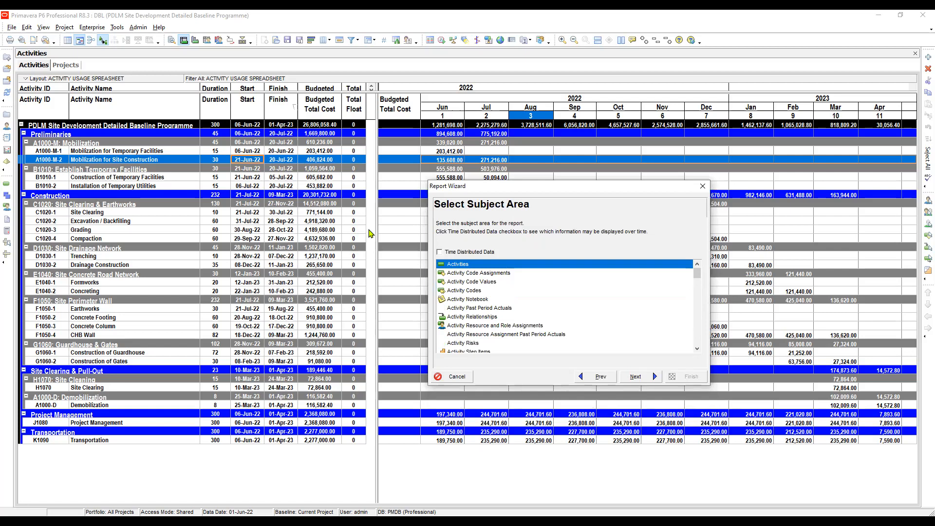
# - Enable time-distributed data, choose Activities as the report's subject area, and advance to the subject area configuration
pyautogui.press('space')
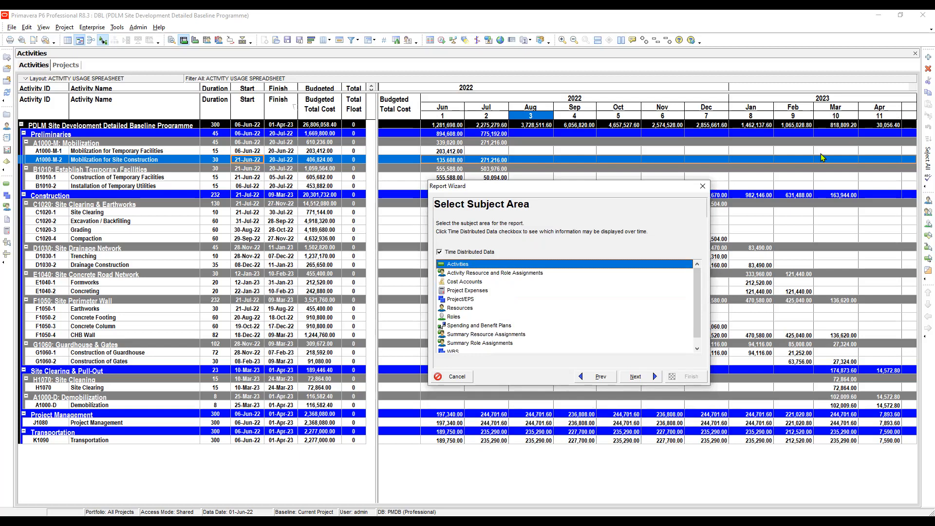
pyautogui.press('Down')
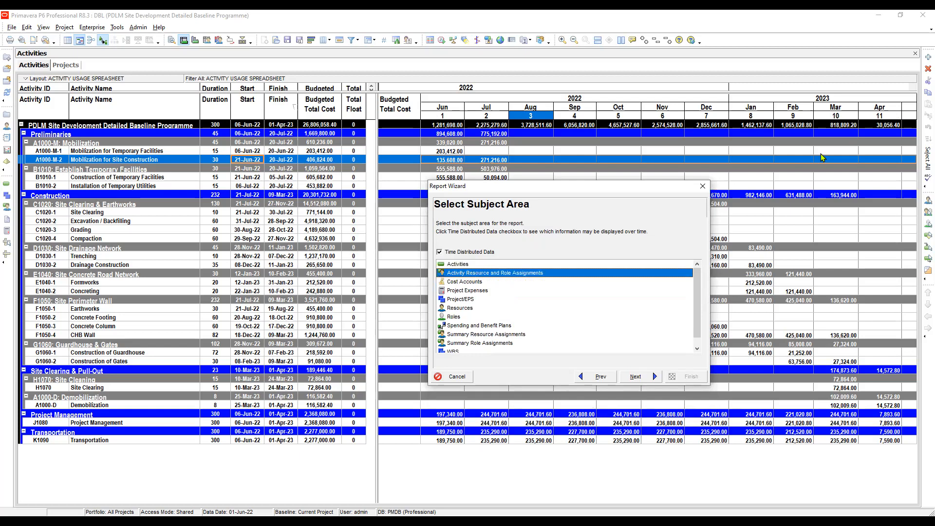
pyautogui.press('Up')
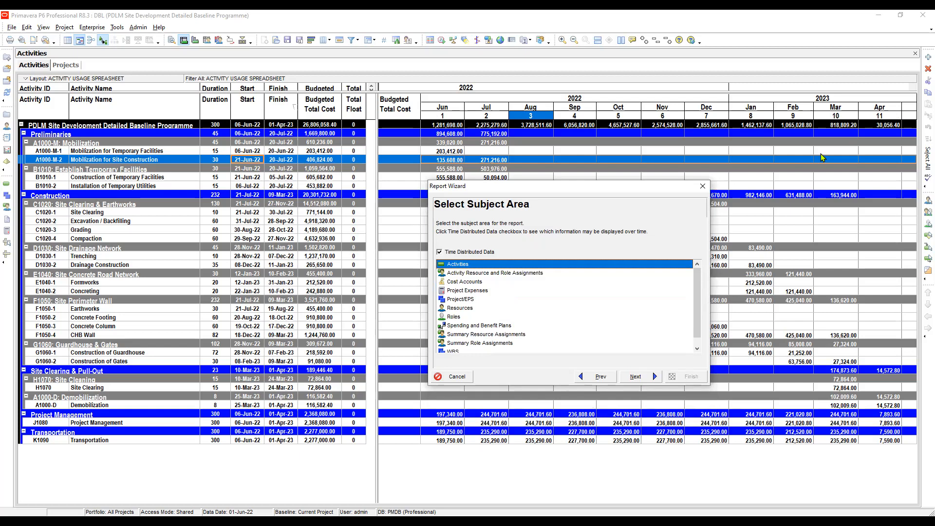
pyautogui.press('Tab')
pyautogui.press('Return')
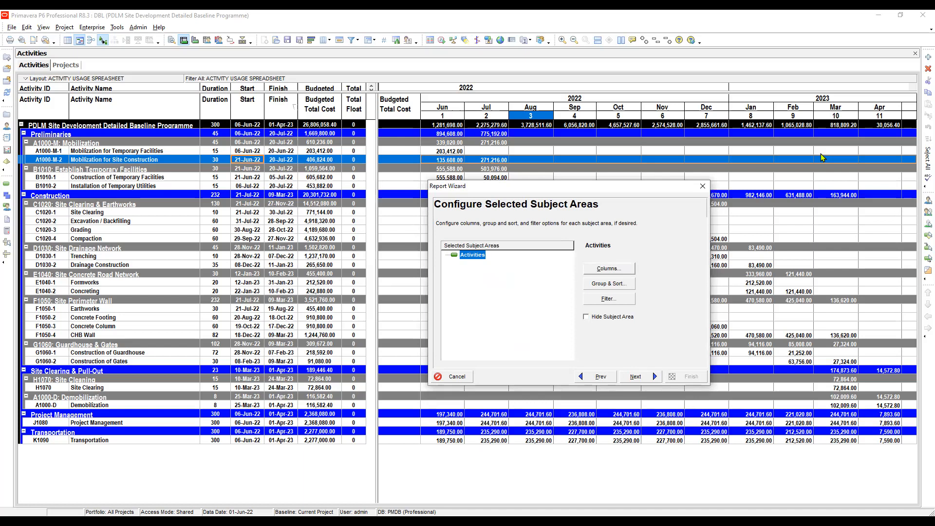
# - Open the Activities subject area's column settings and review the selected columns from Activity ID through Total Float
pyautogui.press('Return')
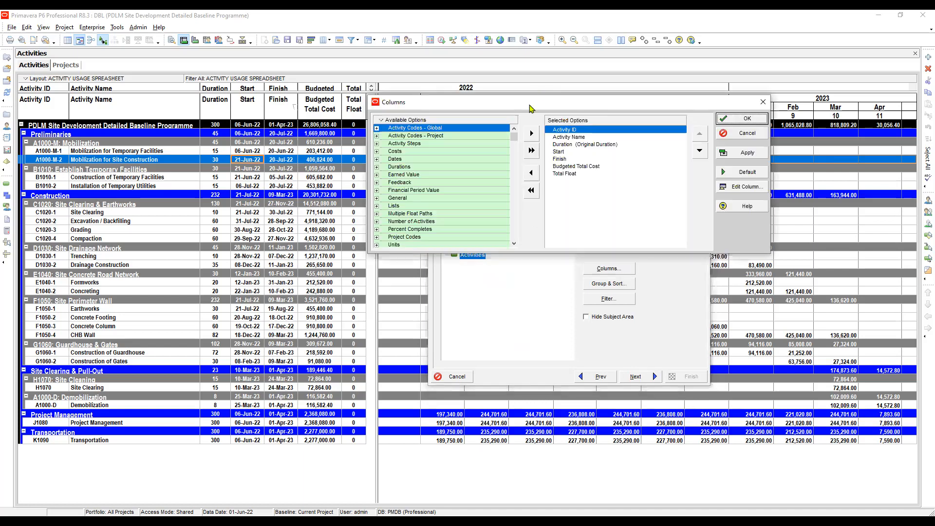
pyautogui.moveTo(531, 106); pyautogui.dragTo(539, 127)
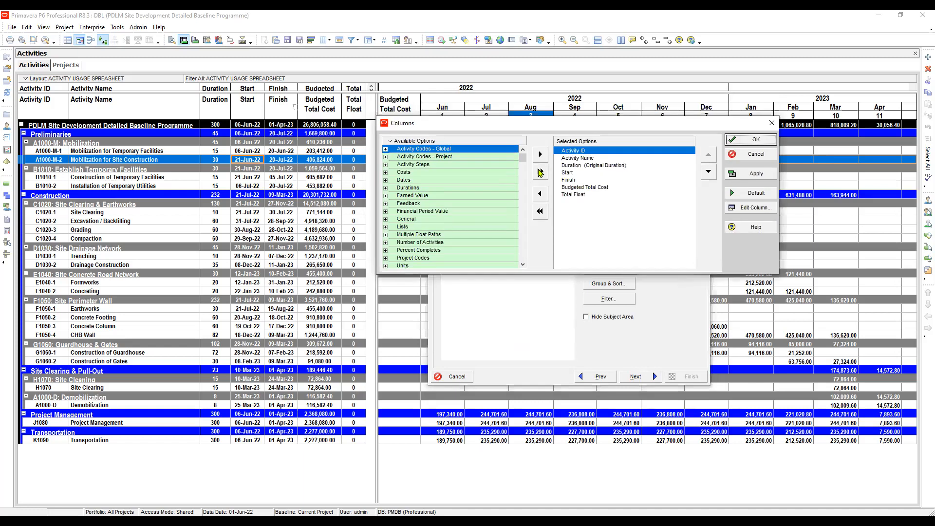
pyautogui.click(585, 166)
pyautogui.click(584, 158)
pyautogui.click(579, 150)
pyautogui.click(582, 159)
pyautogui.click(580, 166)
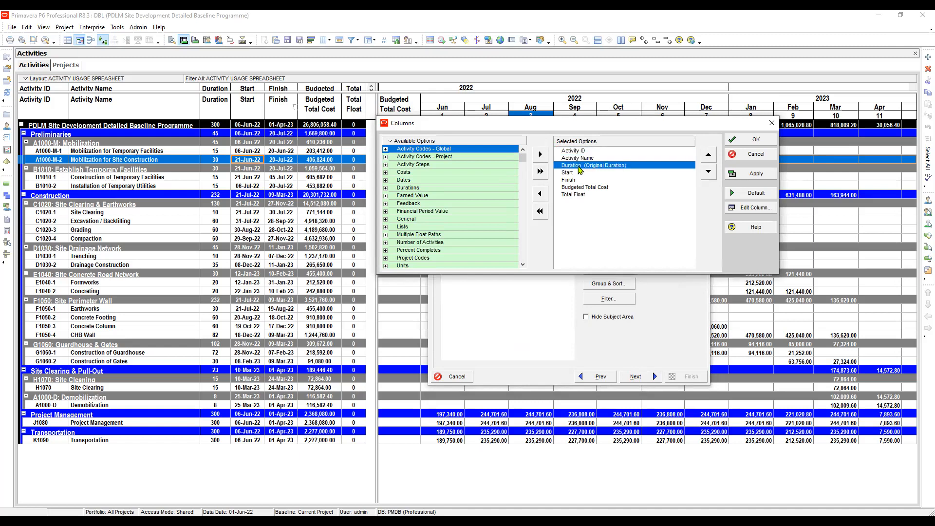
pyautogui.press('Down')
pyautogui.press('Down')
pyautogui.press('Down')
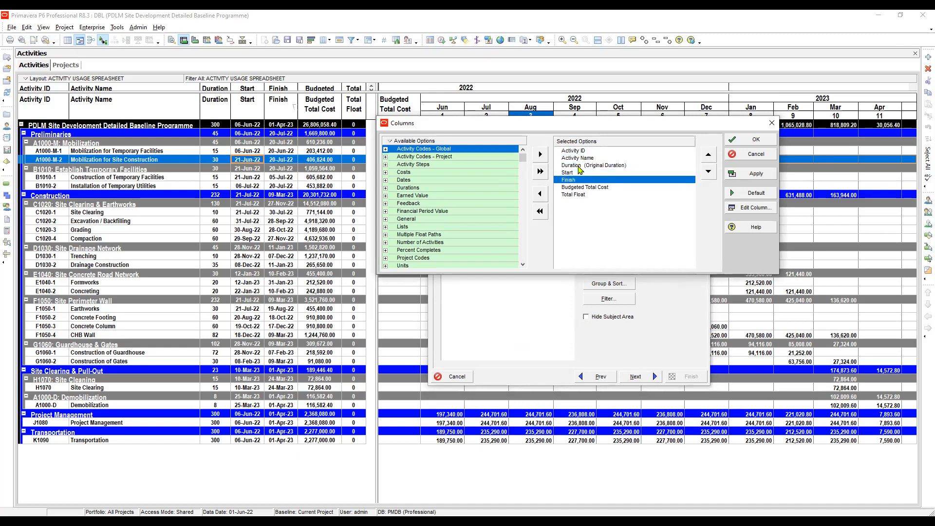
pyautogui.click(588, 165)
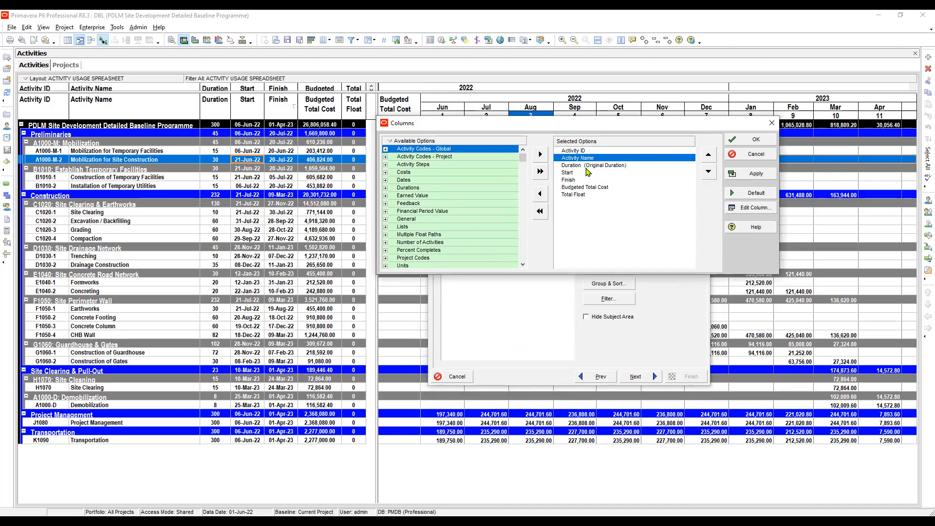
pyautogui.press('Down')
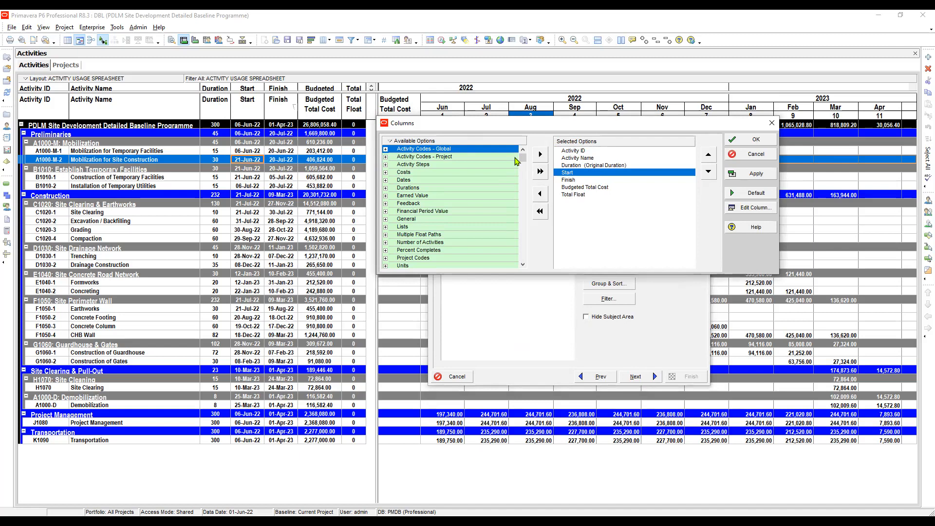
pyautogui.press('Down')
pyautogui.press('Down')
pyautogui.press('Down')
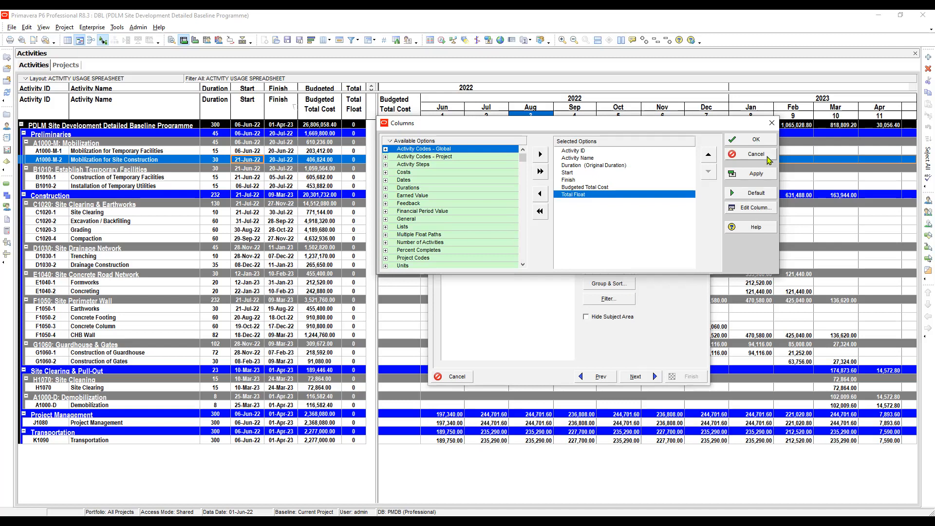
# - Apply the selected columns to the Activities subject area and close the column settings
pyautogui.click(760, 172)
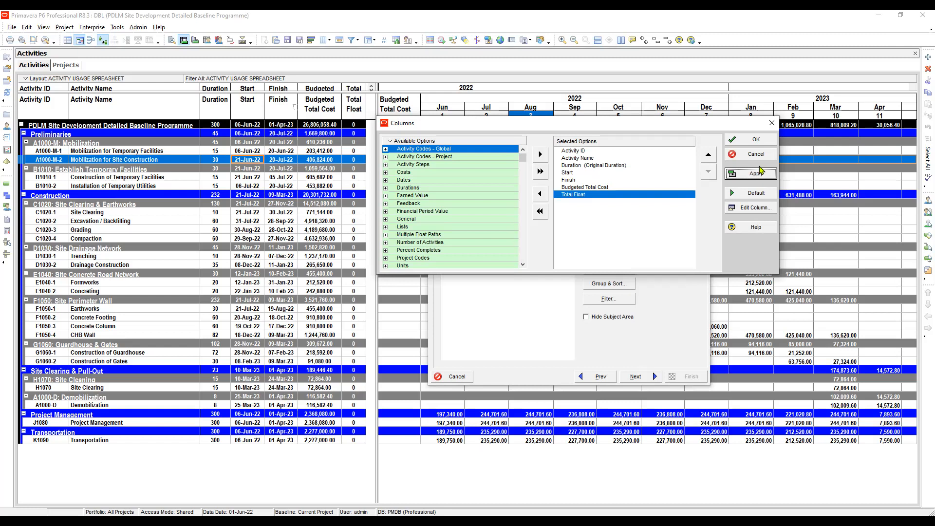
pyautogui.click(755, 142)
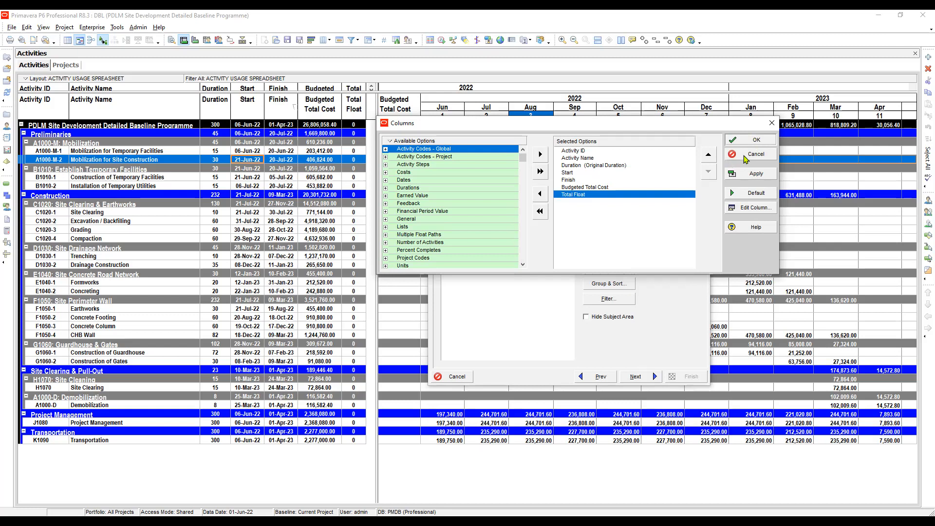
pyautogui.click(758, 141)
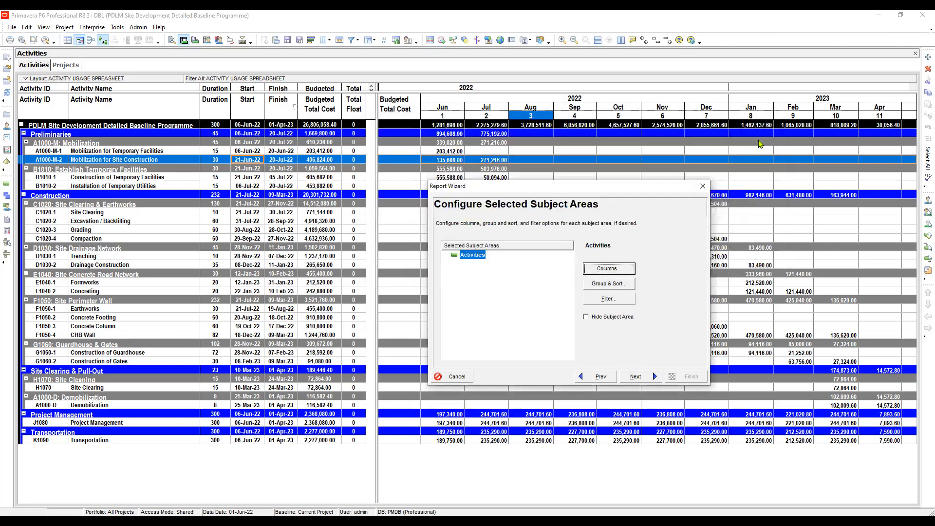
# - Open the report's Group and Sort settings and keep indented WBS grouping to all levels, with totals shown at the bottom
pyautogui.press('Tab')
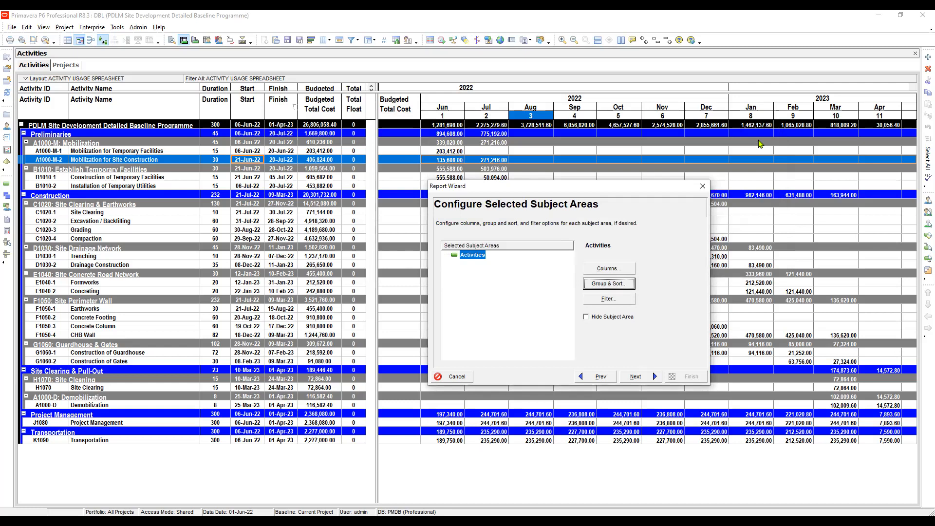
pyautogui.press('Return')
pyautogui.click(340, 263)
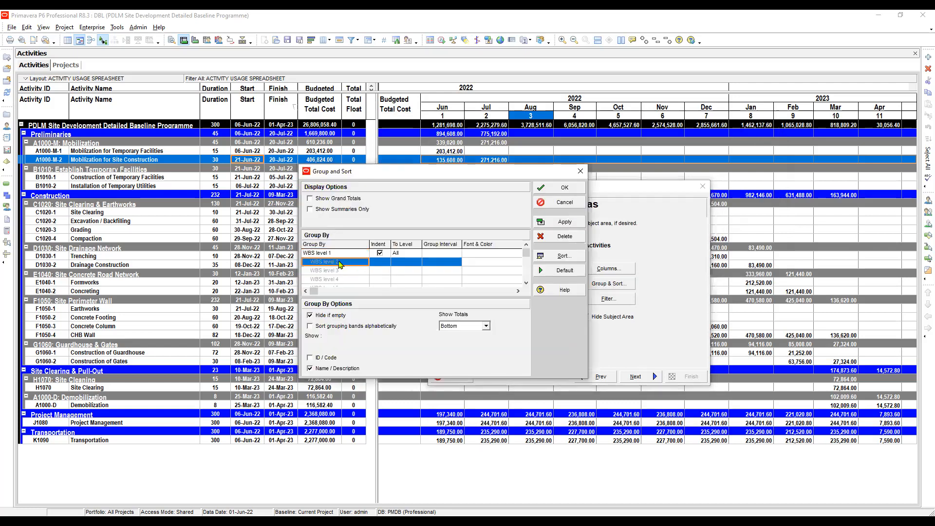
pyautogui.click(339, 254)
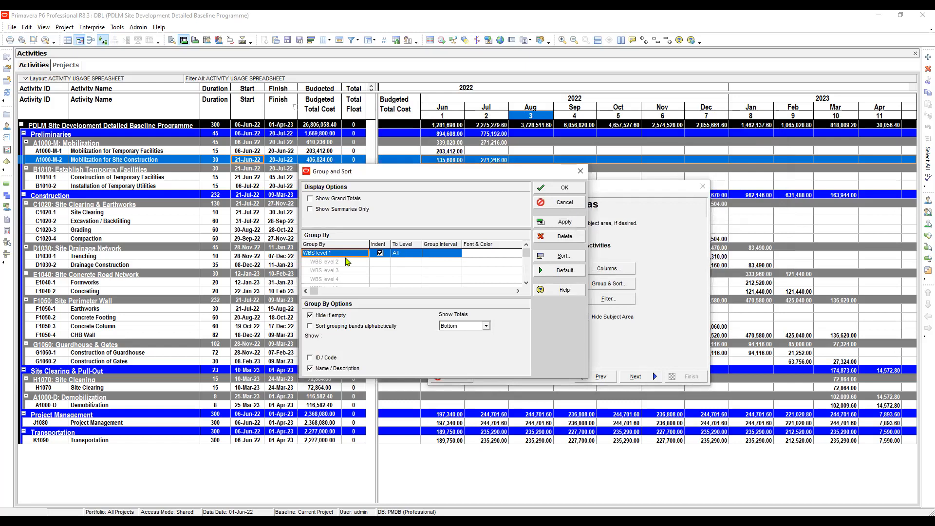
pyautogui.click(336, 262)
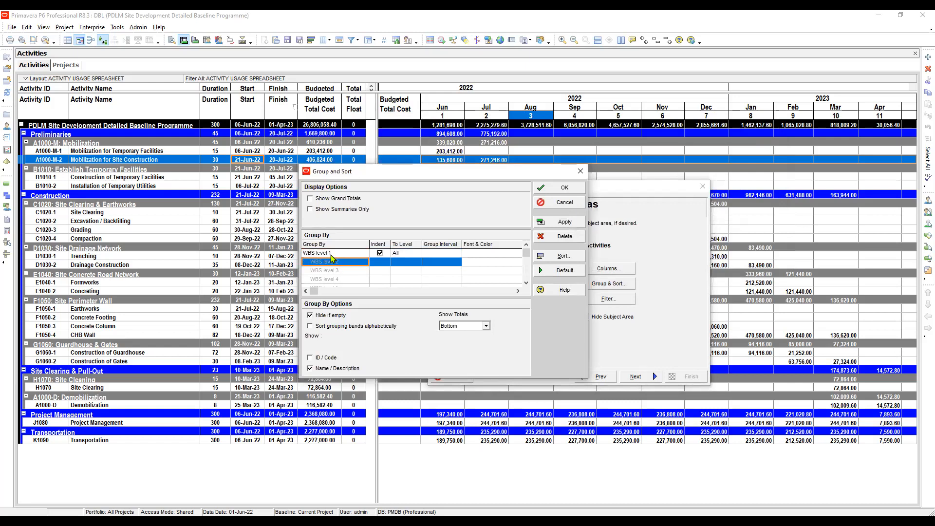
pyautogui.click(334, 254)
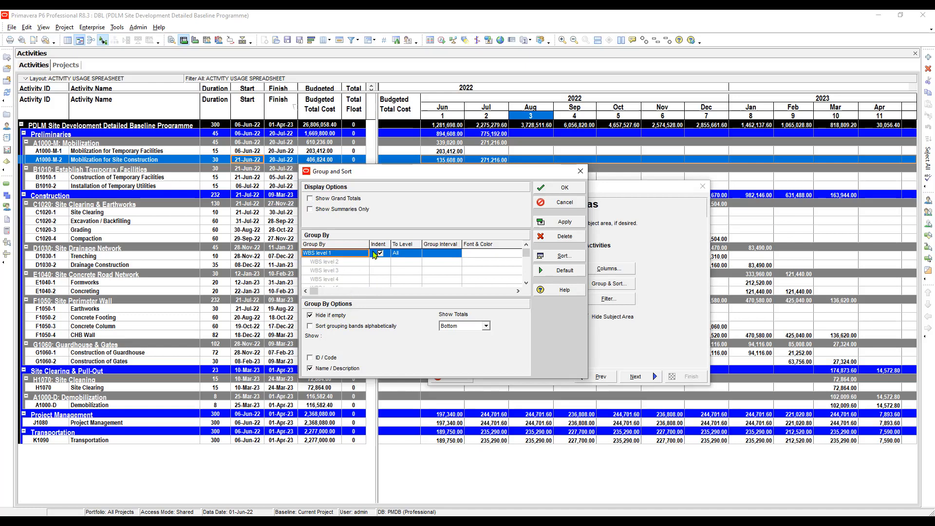
pyautogui.press('Tab')
pyautogui.click(486, 326)
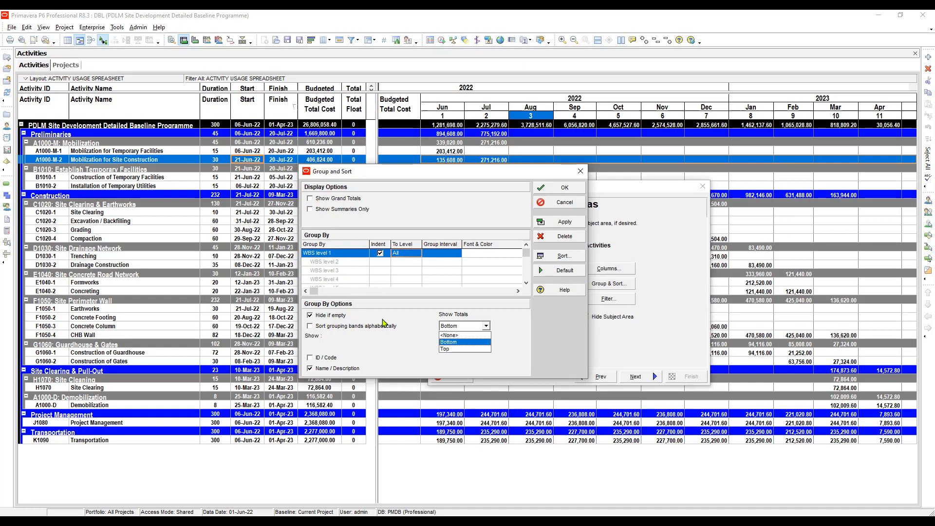
pyautogui.click(449, 341)
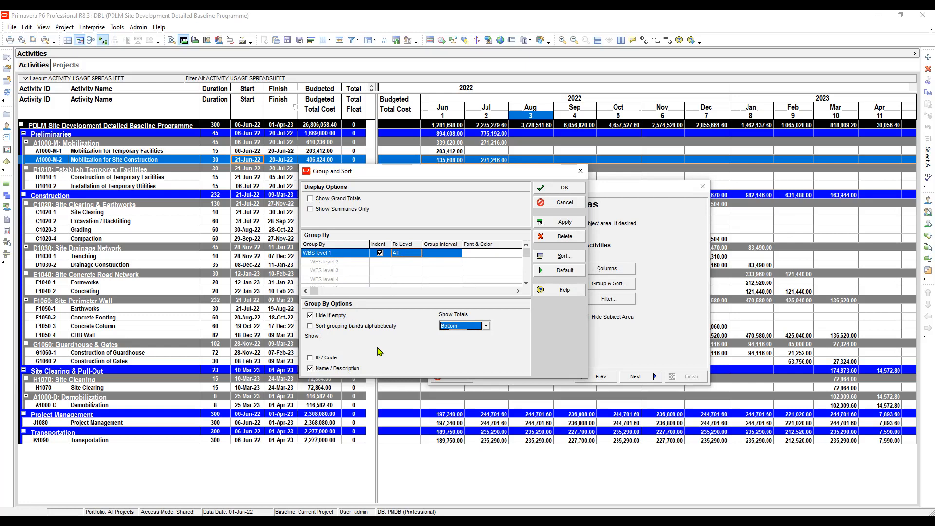
# - Accept ascending sorting by Start and Finish, and confirm the report's Group and Sort settings
pyautogui.press('Tab')
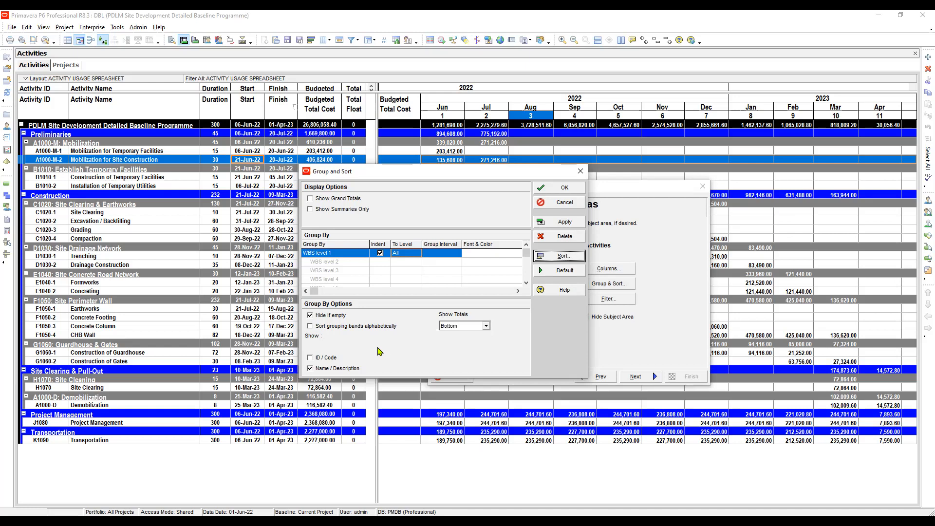
pyautogui.press('Return')
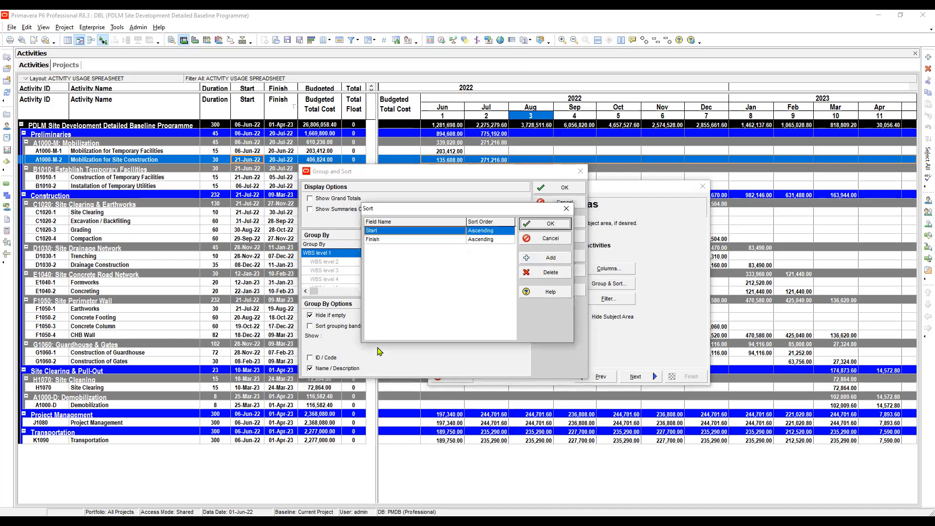
pyautogui.press('Down')
pyautogui.press('Return')
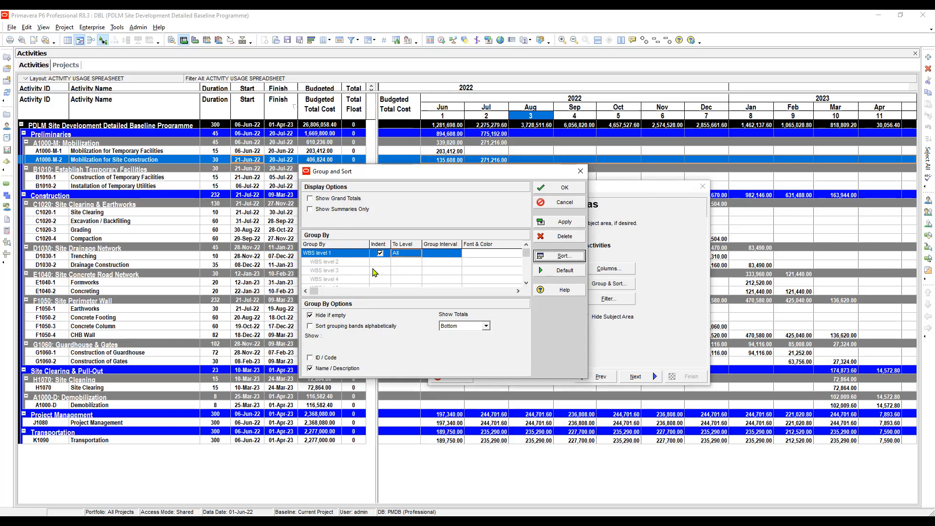
pyautogui.hotkey('shift', 'Tab')
pyautogui.hotkey('shift', 'Tab')
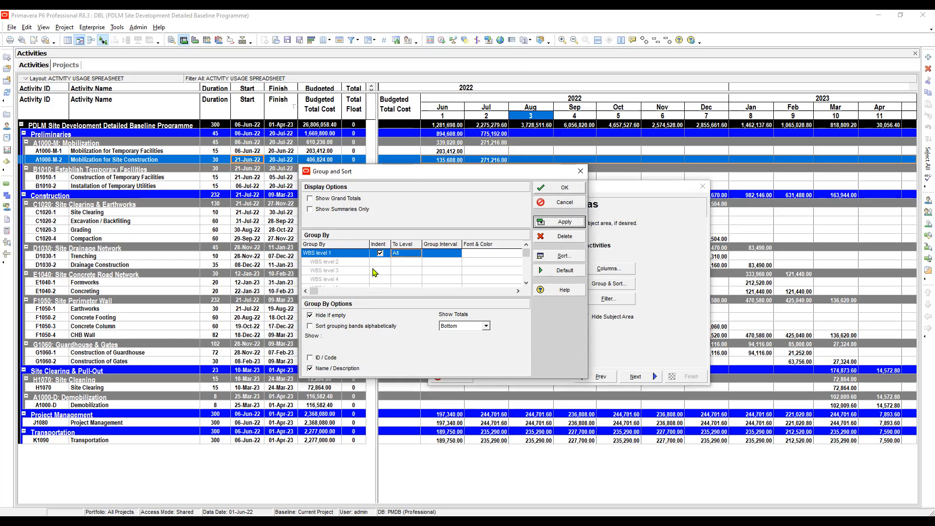
pyautogui.hotkey('shift', 'Tab')
pyautogui.hotkey('shift', 'Tab')
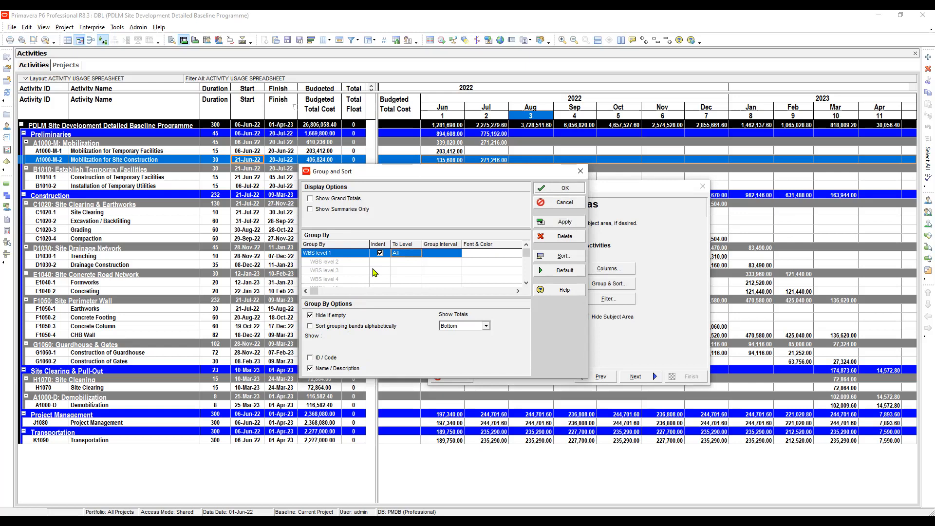
pyautogui.press('Return')
# - Review and apply the report filter where Activity Type is not equal to Start Milestone and not equal to Finish Milestone
pyautogui.press('Tab')
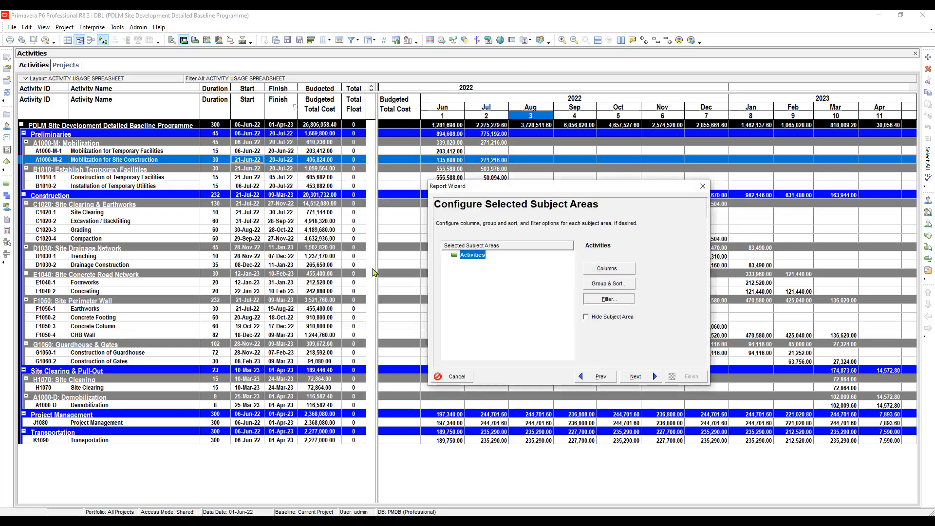
pyautogui.press('Return')
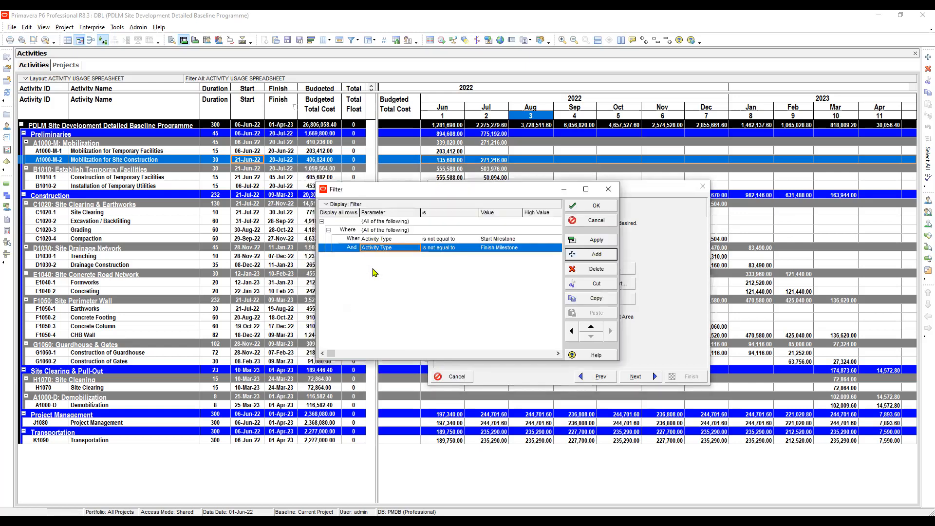
pyautogui.press('Up')
pyautogui.press('Up')
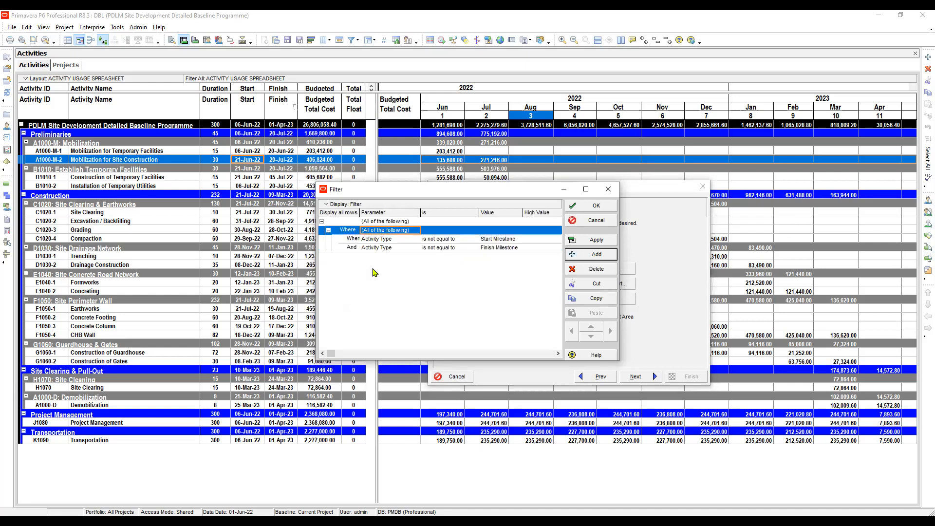
pyautogui.click(382, 242)
pyautogui.press('Right')
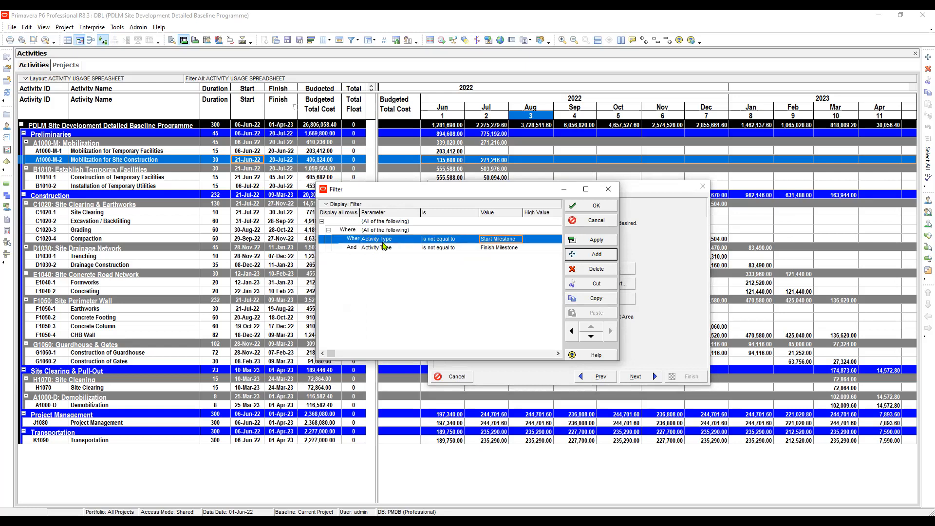
pyautogui.click(381, 251)
pyautogui.press('Right')
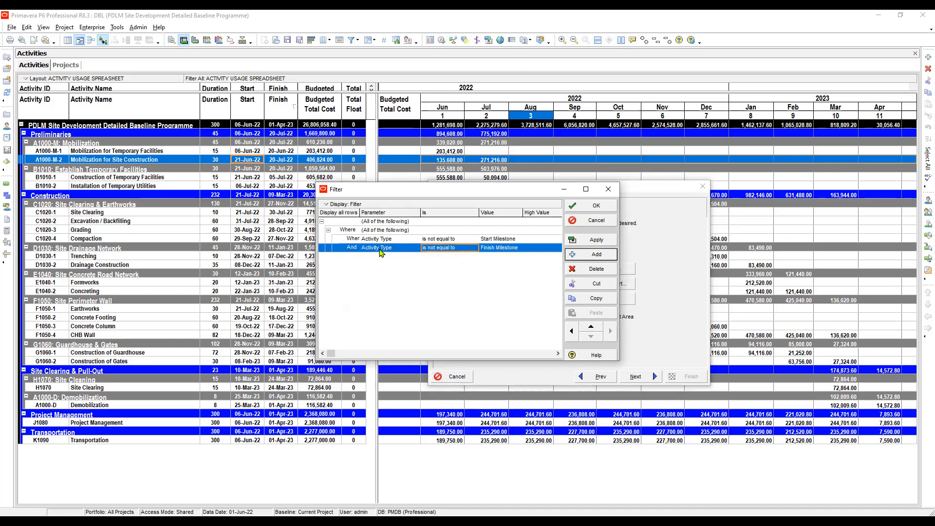
pyautogui.press('Right')
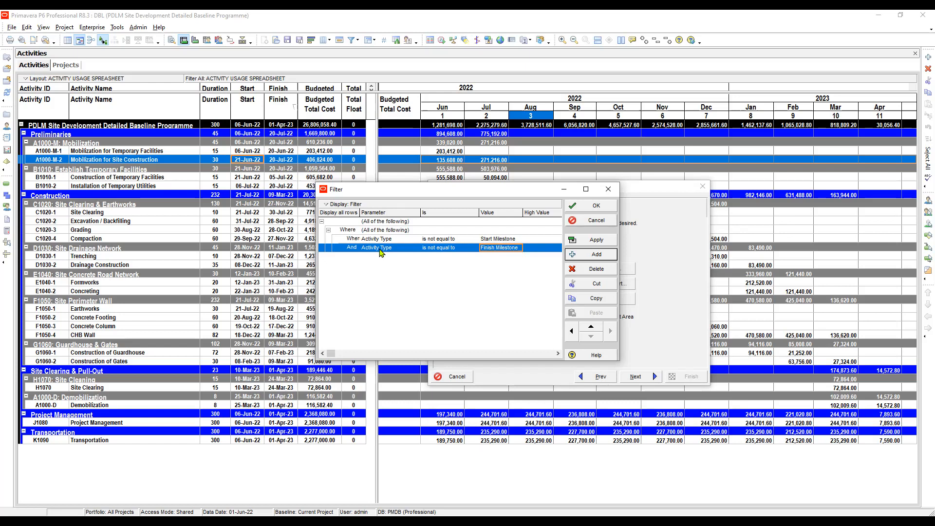
pyautogui.click(591, 240)
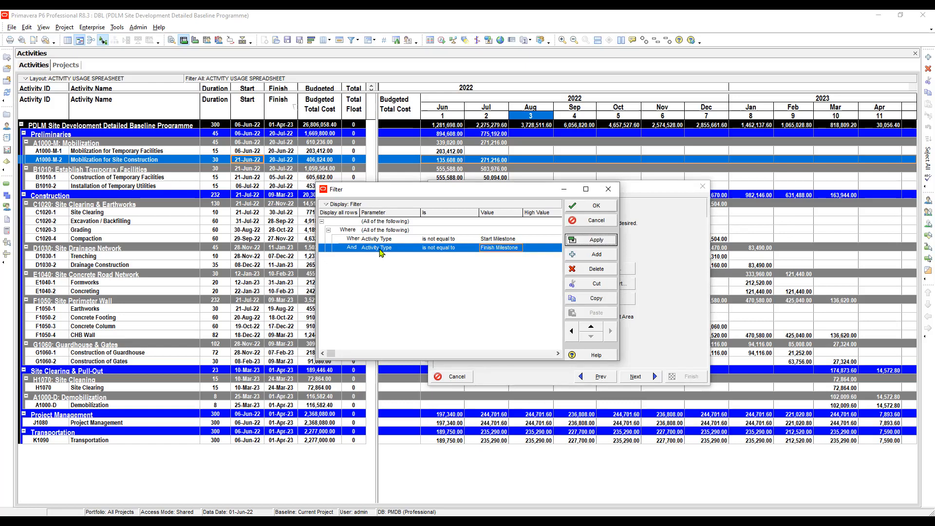
pyautogui.click(590, 206)
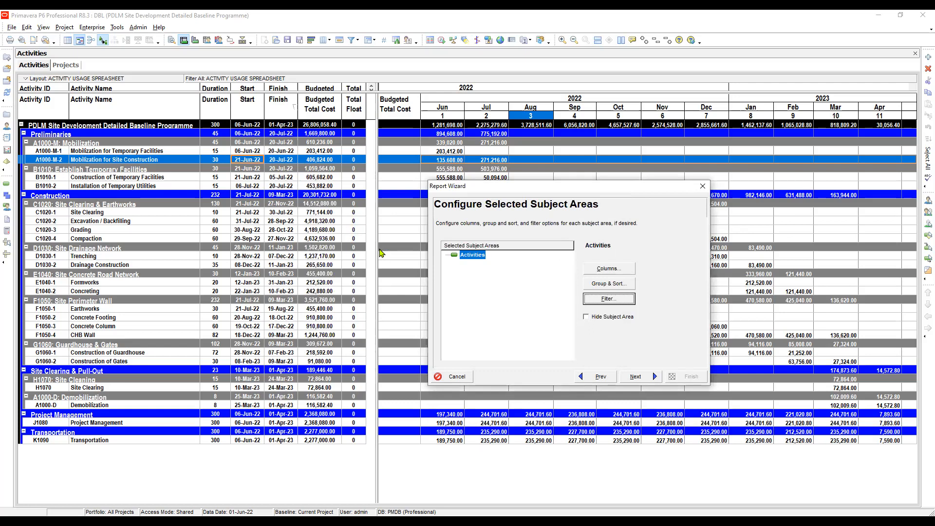
# - Turn on Hide Subject Area for Activities and advance to the report's date options
pyautogui.click(586, 316)
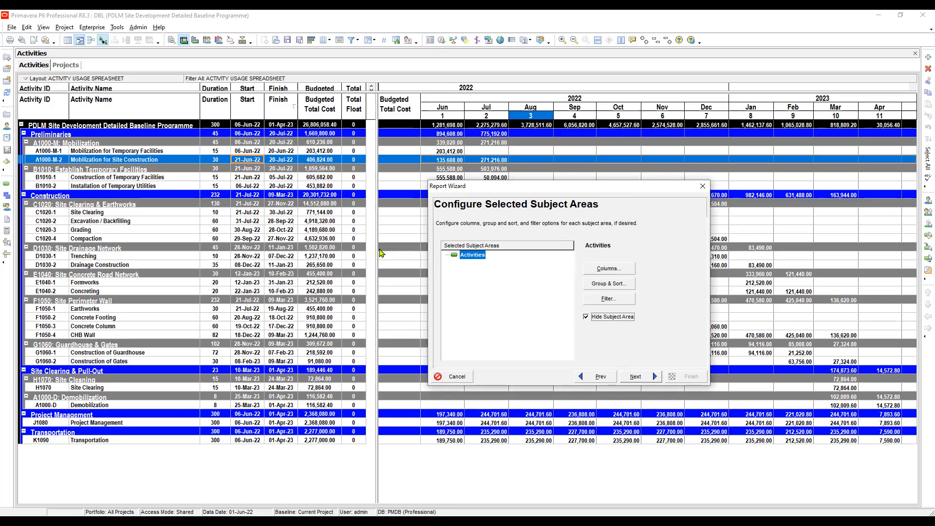
pyautogui.press('Return')
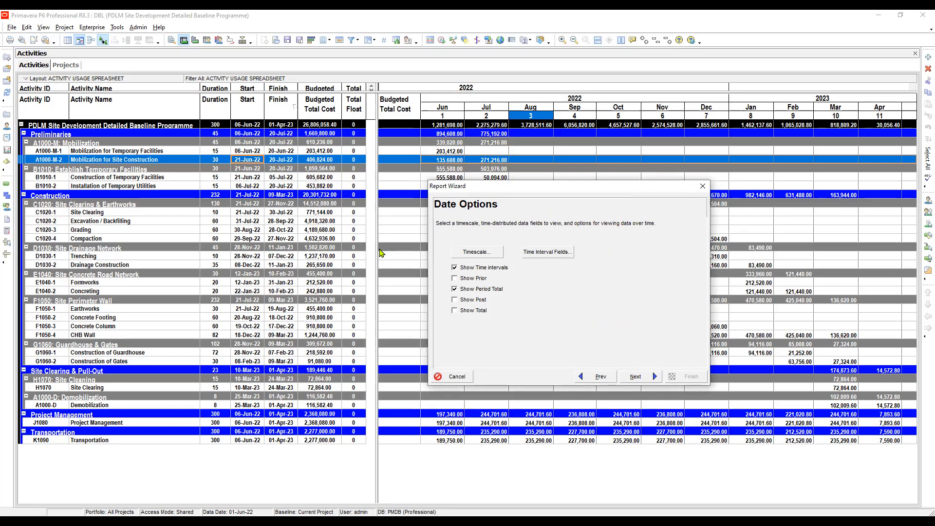
# - Open the report's timescale settings and go to the Timescale Start value
pyautogui.press('Tab')
pyautogui.click(477, 252)
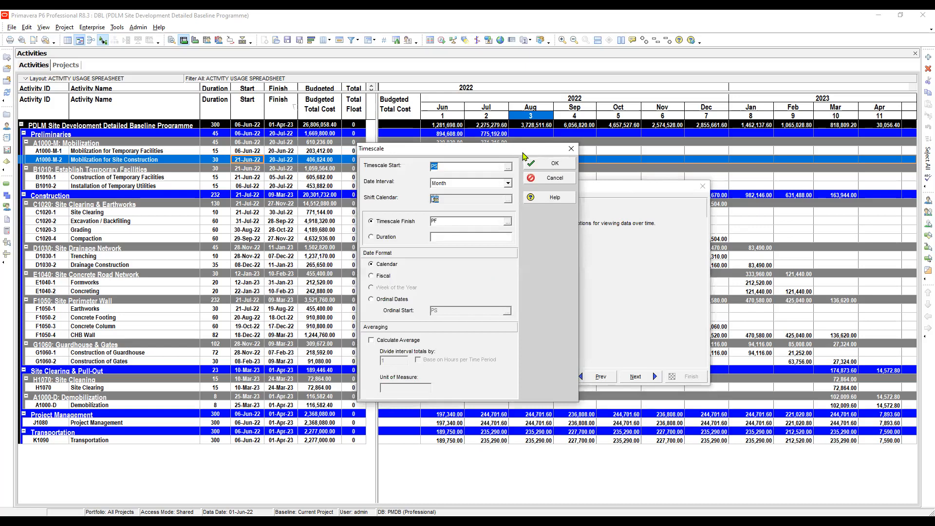
pyautogui.moveTo(522, 153); pyautogui.dragTo(520, 178)
pyautogui.click(467, 191)
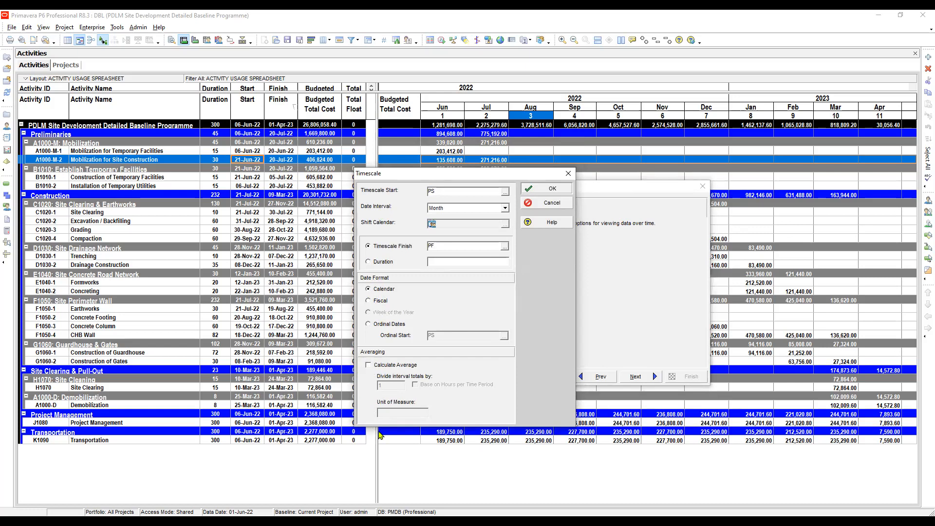
# - Accept the monthly timescale from PS to PF and open the report's time interval fields
pyautogui.press('Return')
pyautogui.press('Tab')
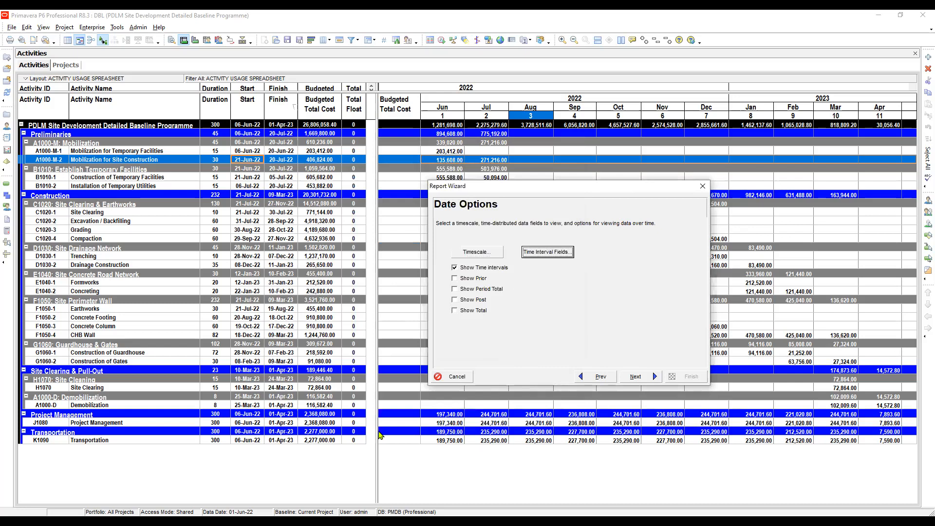
pyautogui.press('Return')
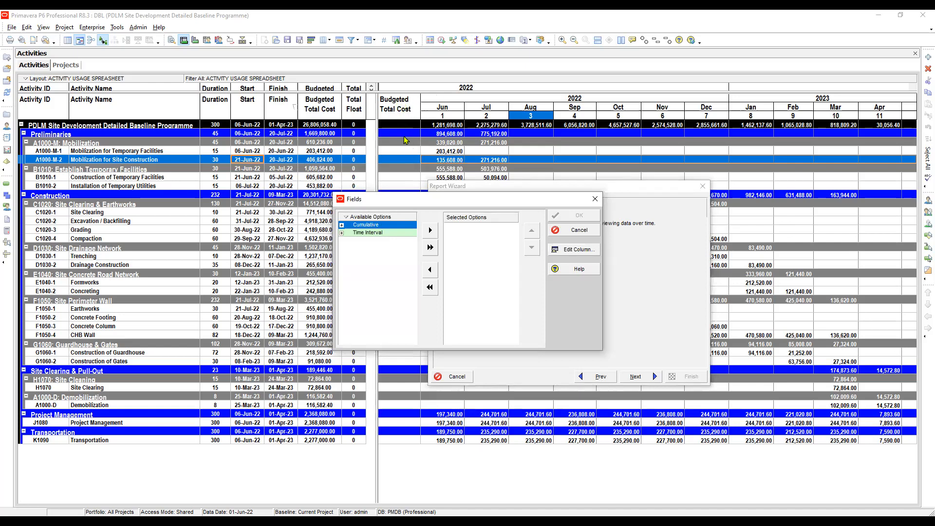
# - Add Budgeted Total Cost from the Costs group under Time Interval to the report's selected fields
pyautogui.click(342, 235)
pyautogui.click(342, 233)
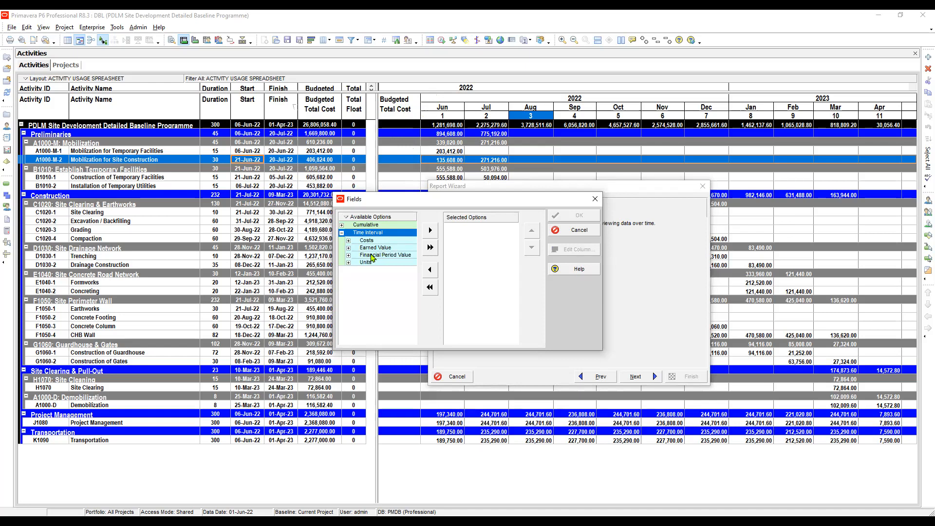
pyautogui.click(348, 241)
pyautogui.scroll(-3, 374, 273)
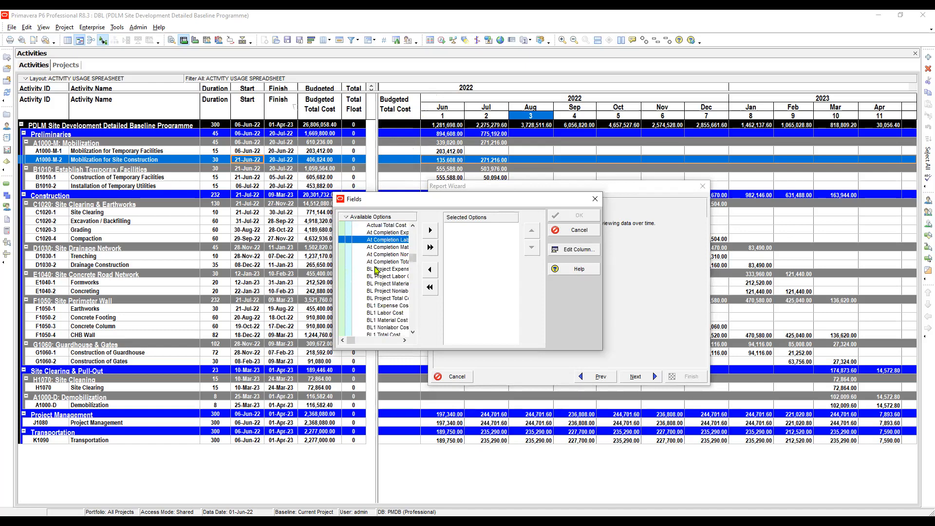
pyautogui.scroll(-3, 374, 274)
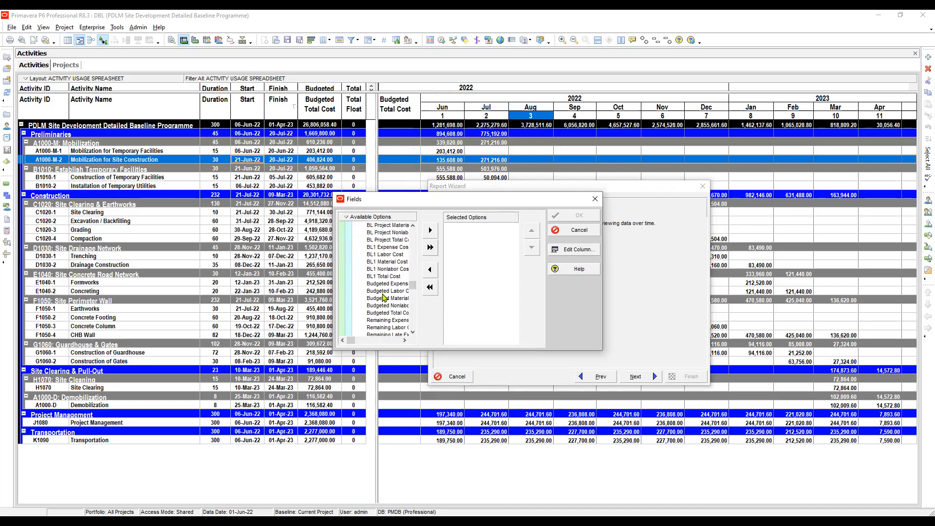
pyautogui.click(382, 285)
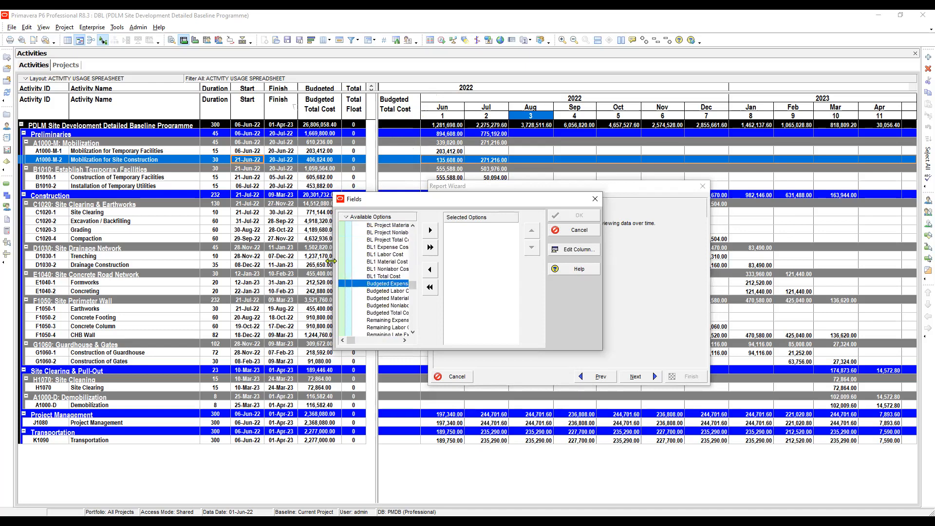
pyautogui.moveTo(331, 261); pyautogui.dragTo(259, 261)
pyautogui.click(339, 290)
pyautogui.click(339, 285)
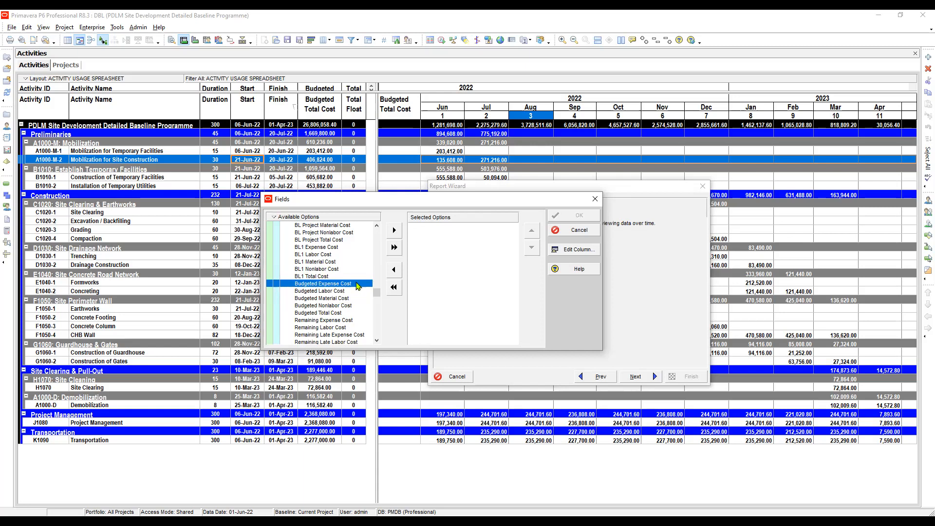
pyautogui.click(322, 314)
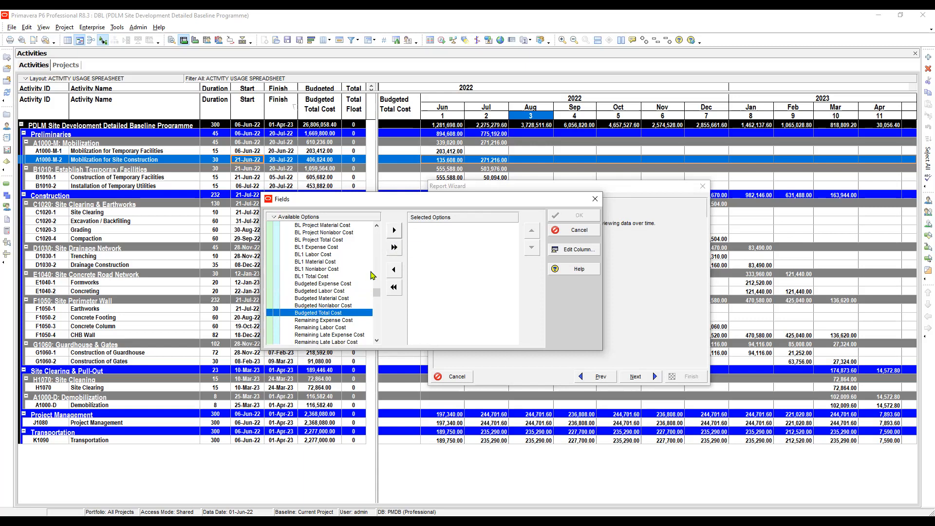
pyautogui.click(394, 230)
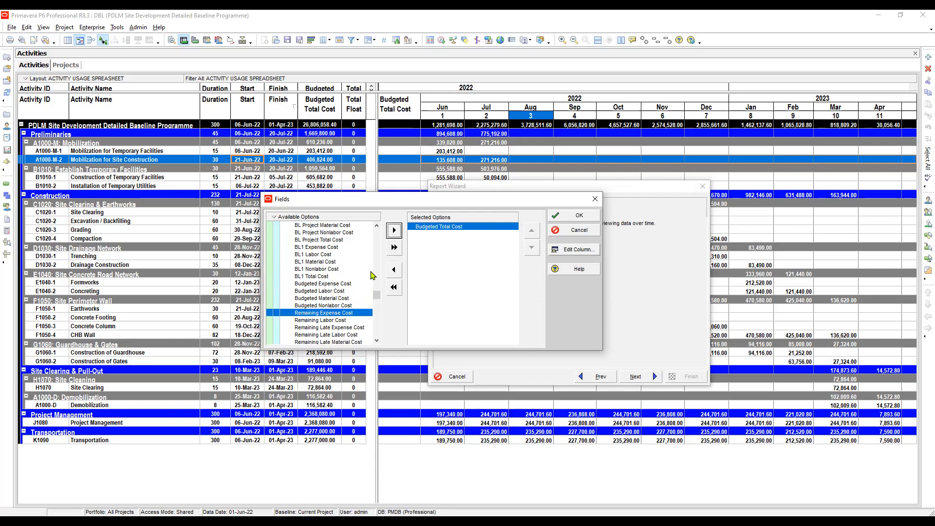
# - Set the alignment of the Remaining Expense Cost column to Center and confirm the time interval field selection
pyautogui.click(574, 250)
pyautogui.click(456, 307)
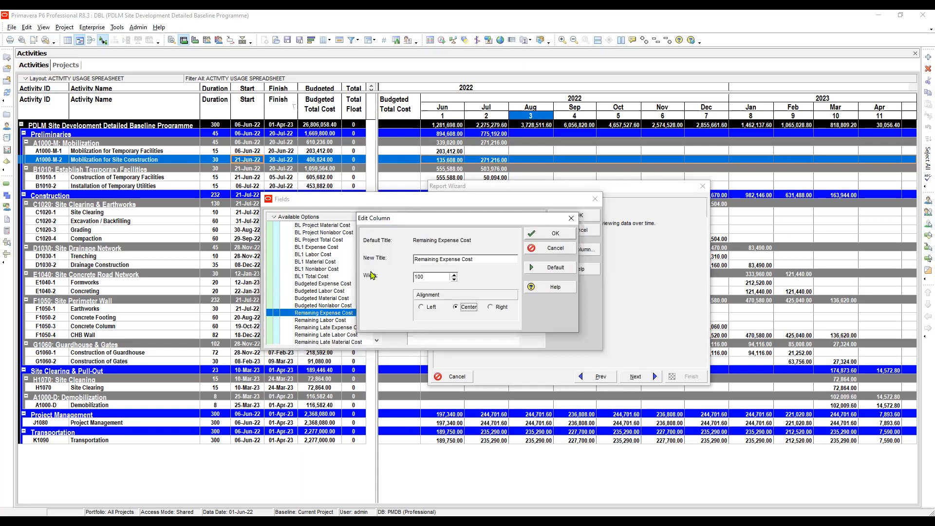
pyautogui.click(555, 233)
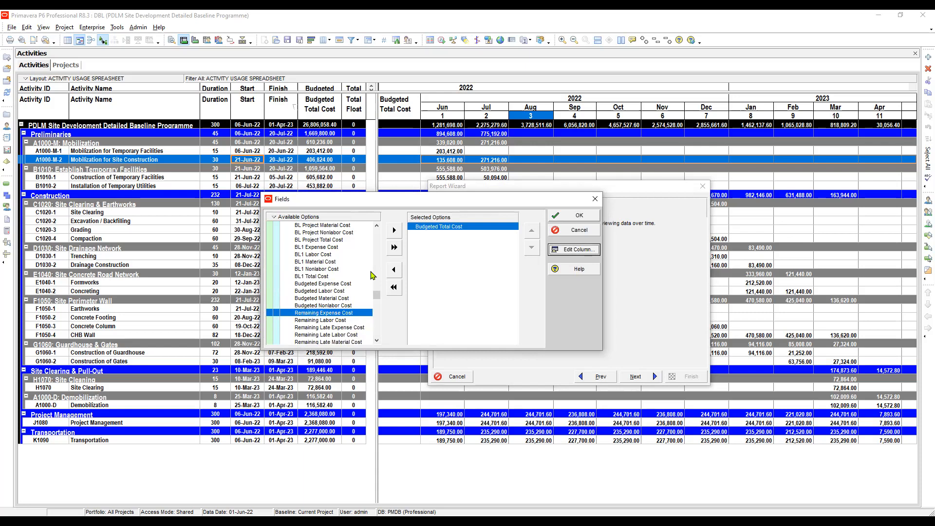
pyautogui.click(575, 216)
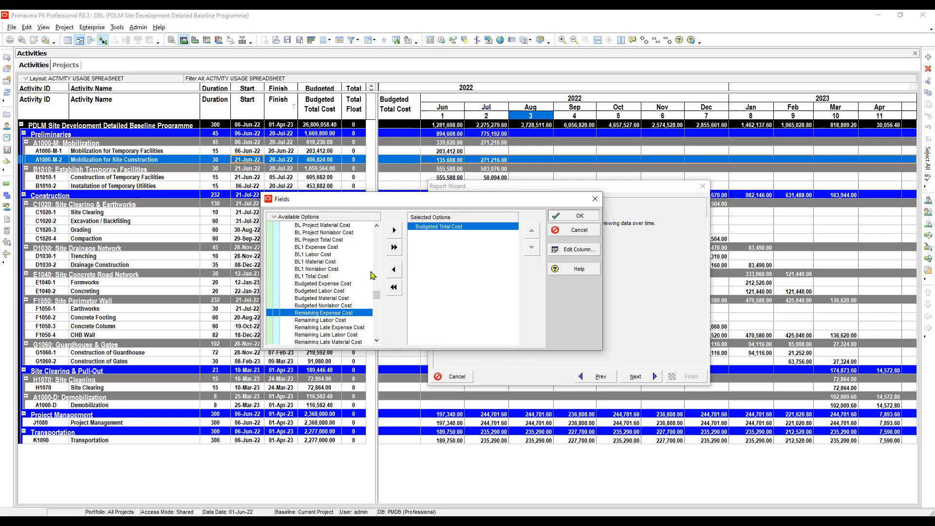
# - Title the report ACTIVITY USAGE SPREADSHEET and run it as a Print Preview
pyautogui.click(636, 376)
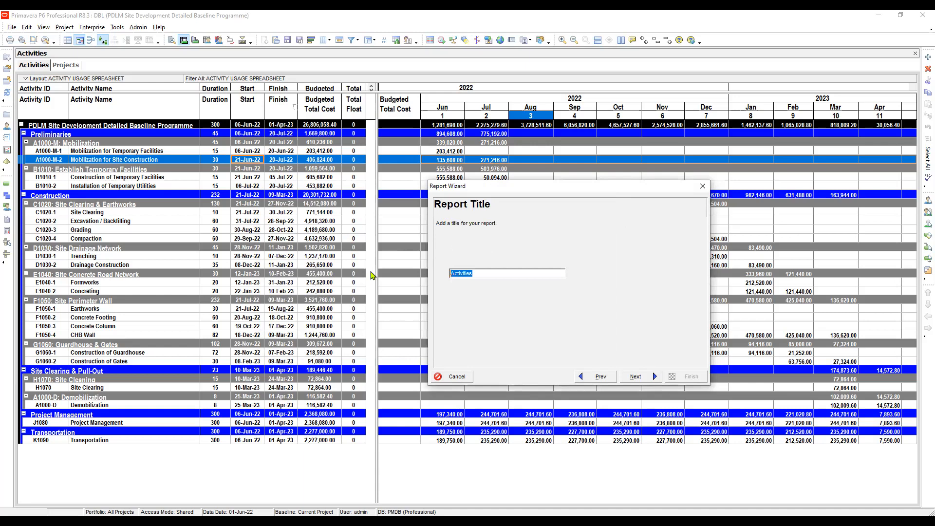
pyautogui.write('ACTIVITY USAGE SPREADSHEET')
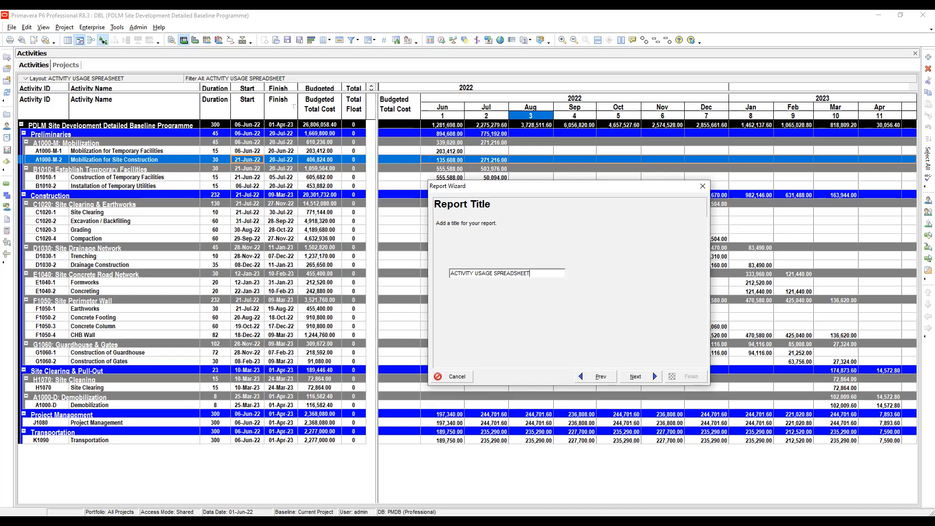
pyautogui.press('Return')
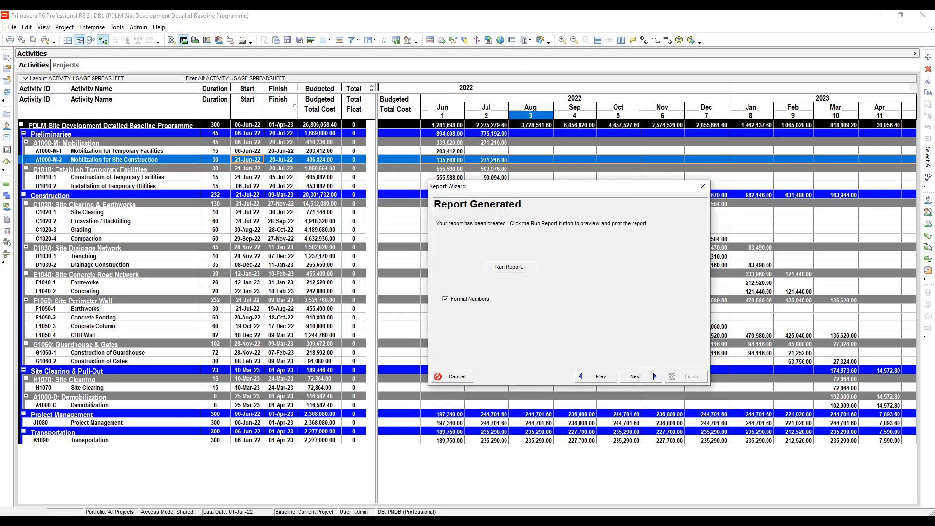
pyautogui.click(510, 267)
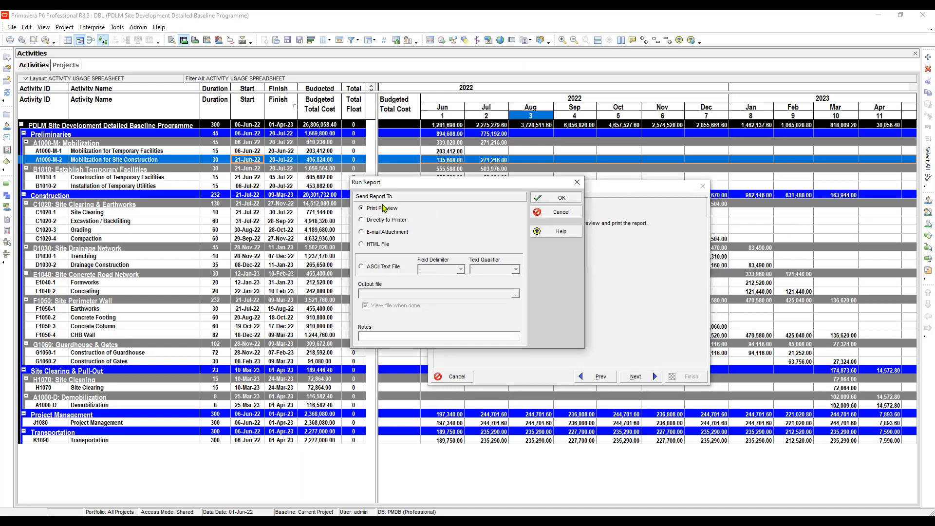
pyautogui.press('Return')
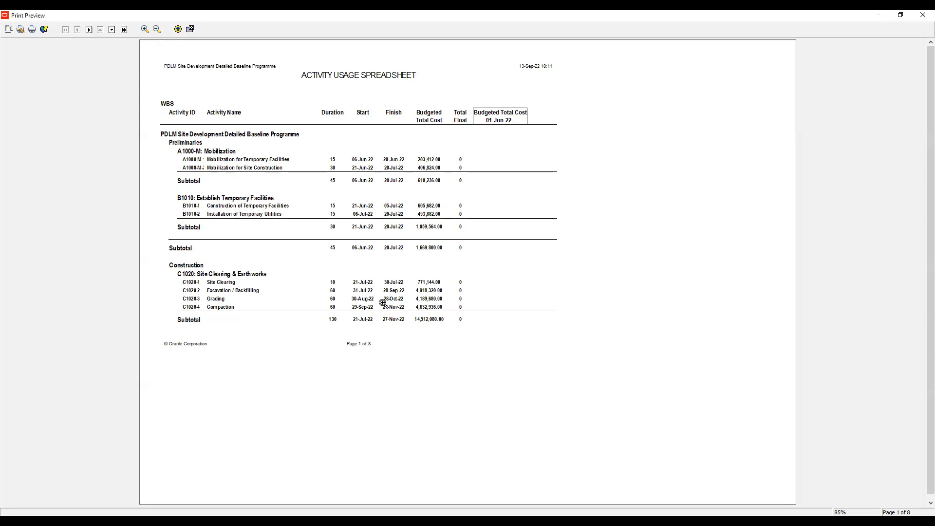
# - Open the Microsoft Print to PDF printer's properties, send the report to it, and cancel saving the output file
pyautogui.click(32, 30)
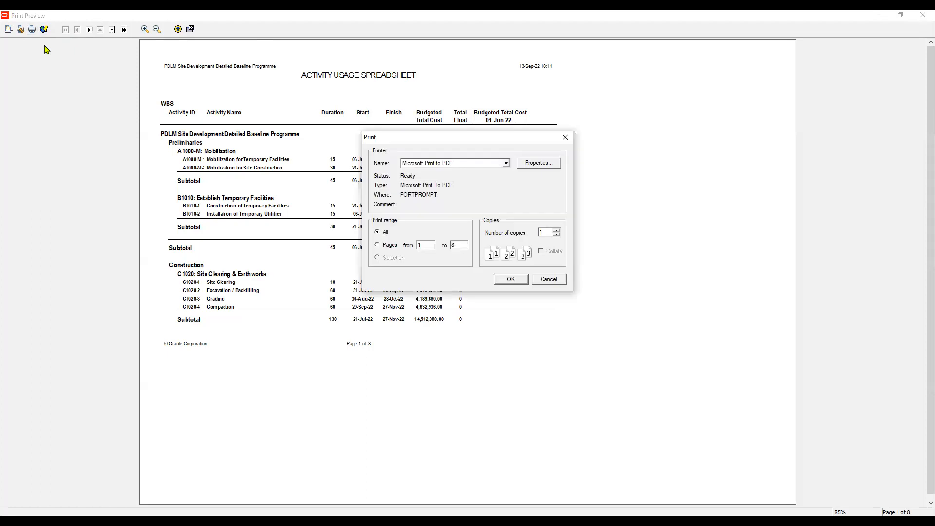
pyautogui.click(539, 163)
pyautogui.press('Escape')
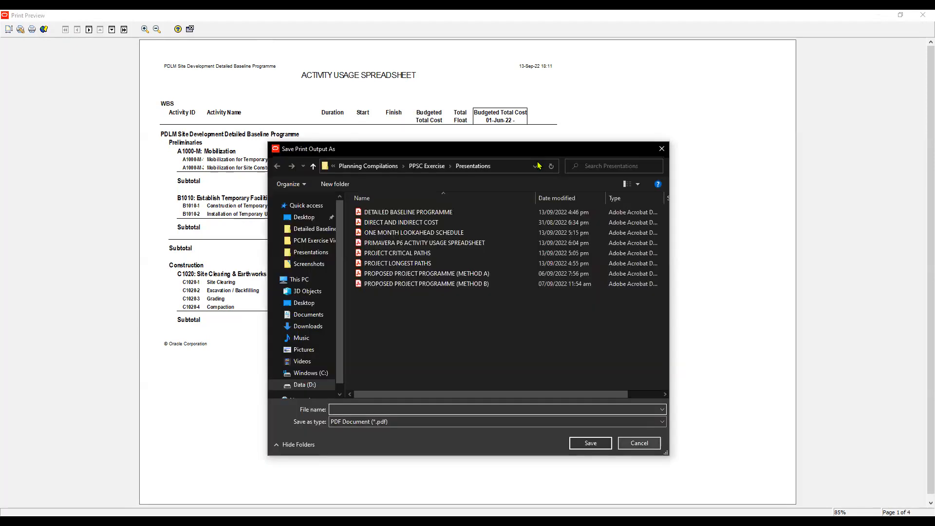
pyautogui.press('Escape')
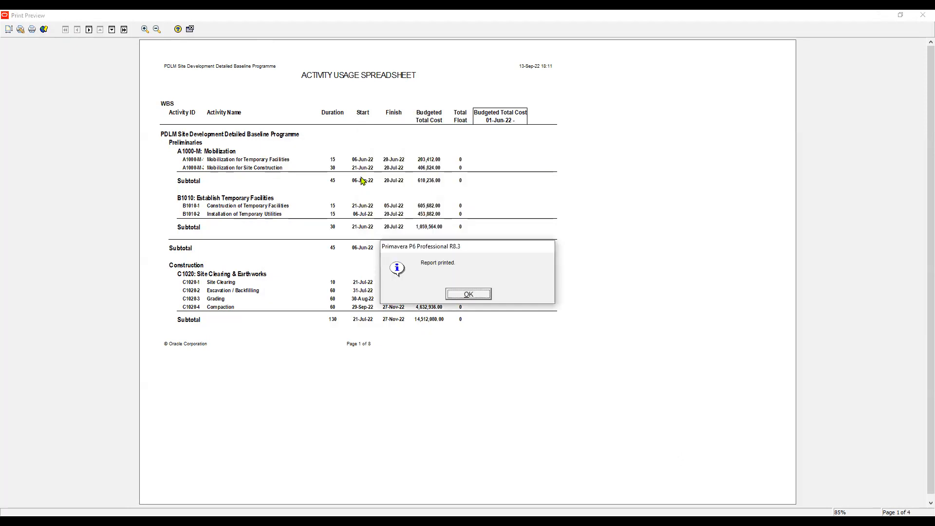
pyautogui.press('Return')
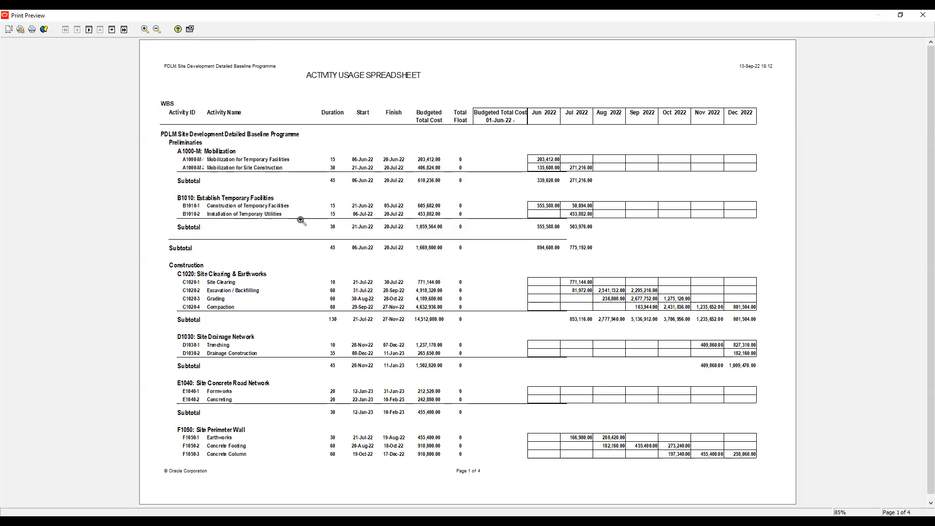
# - Apply page scaling of 90% to the report and reduce it to 85% of normal size
pyautogui.scroll(-2, 301, 221)
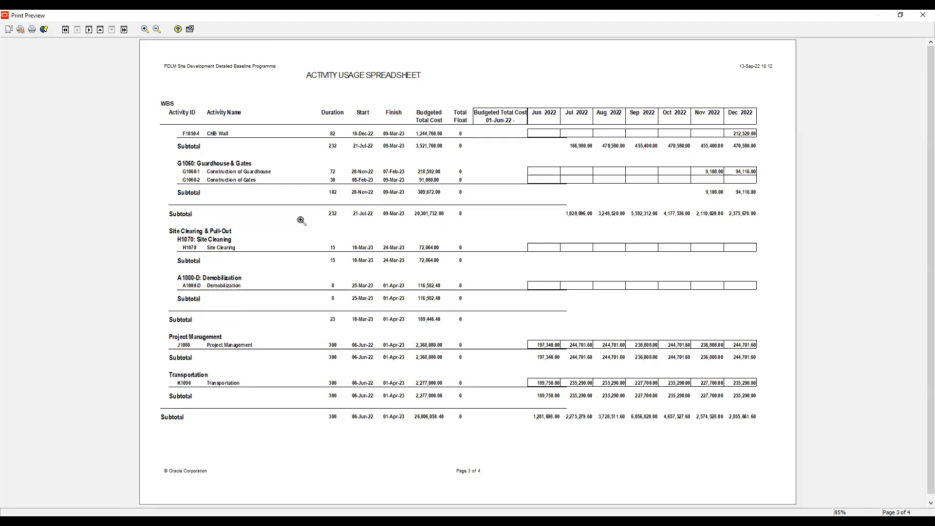
pyautogui.scroll(2, 301, 220)
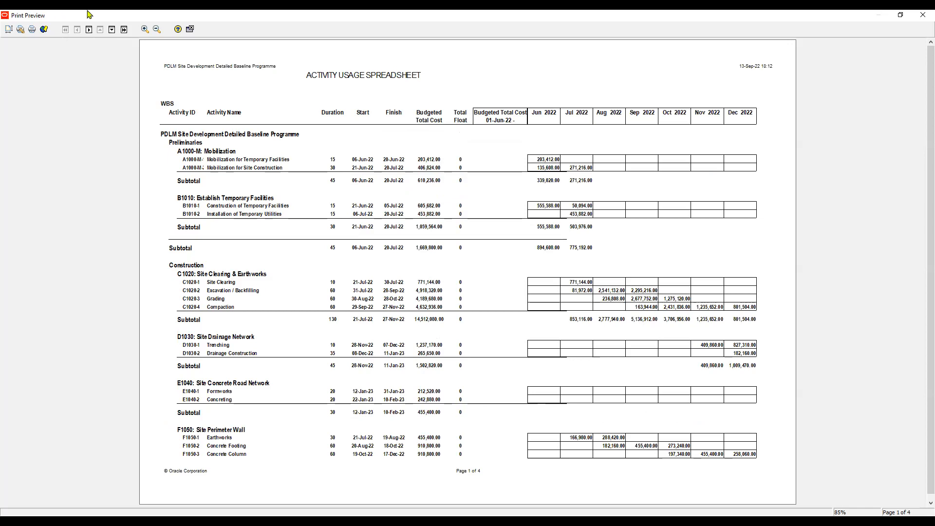
pyautogui.click(9, 31)
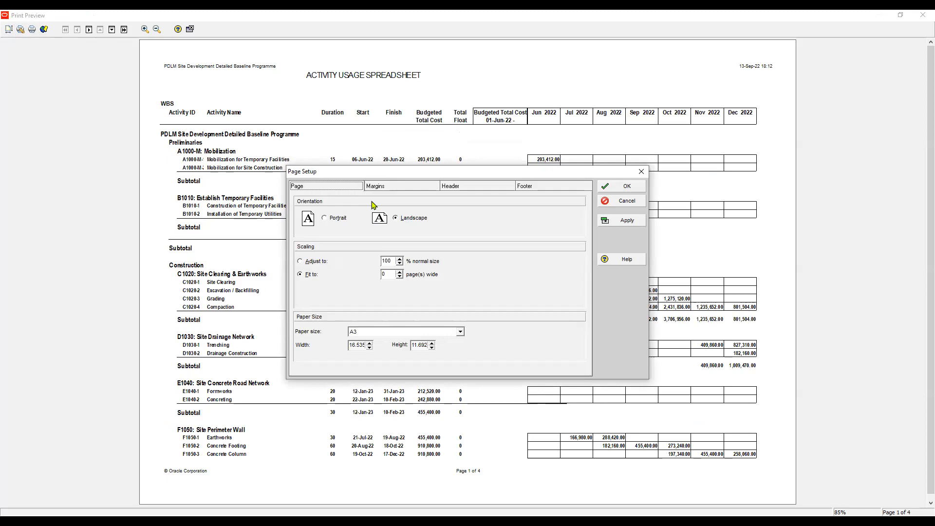
pyautogui.click(301, 261)
pyautogui.press('Tab')
pyautogui.write('90')
pyautogui.hotkey('alt', 'a')
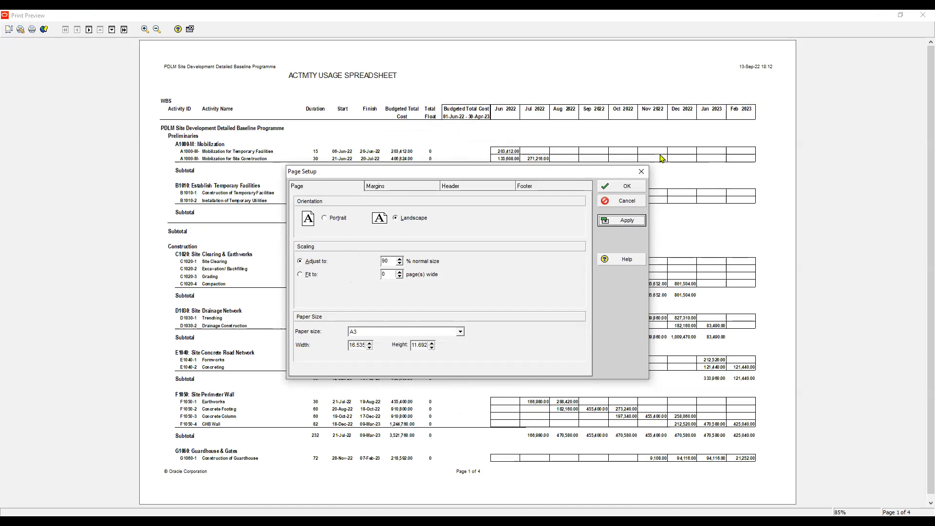
pyautogui.moveTo(390, 261); pyautogui.dragTo(360, 263)
pyautogui.write('85')
pyautogui.press('Return')
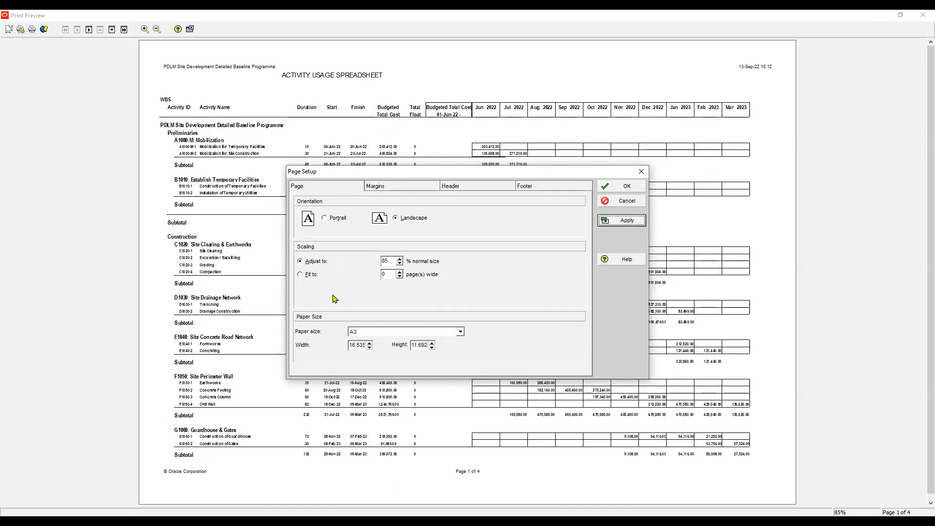
# - Try fitting the report to 1 page wide and uncover the preview behind the page settings
pyautogui.click(303, 274)
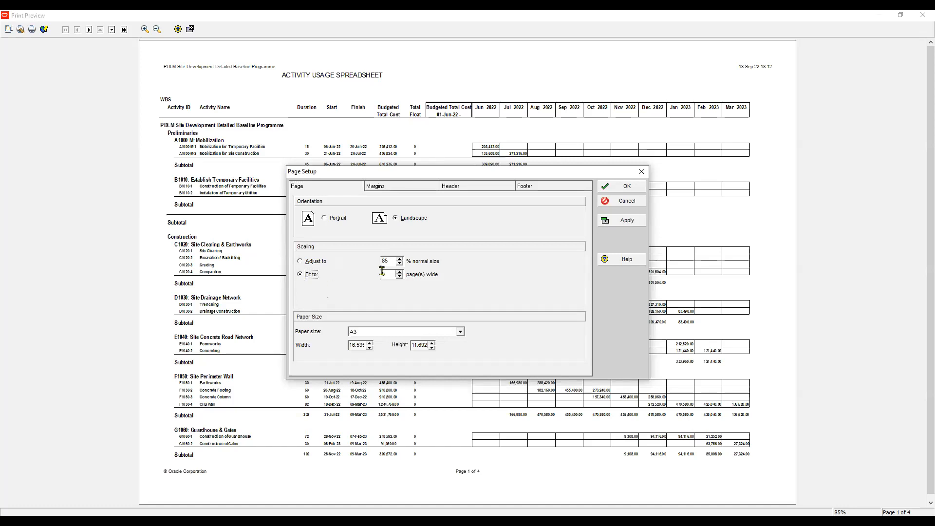
pyautogui.press('Return')
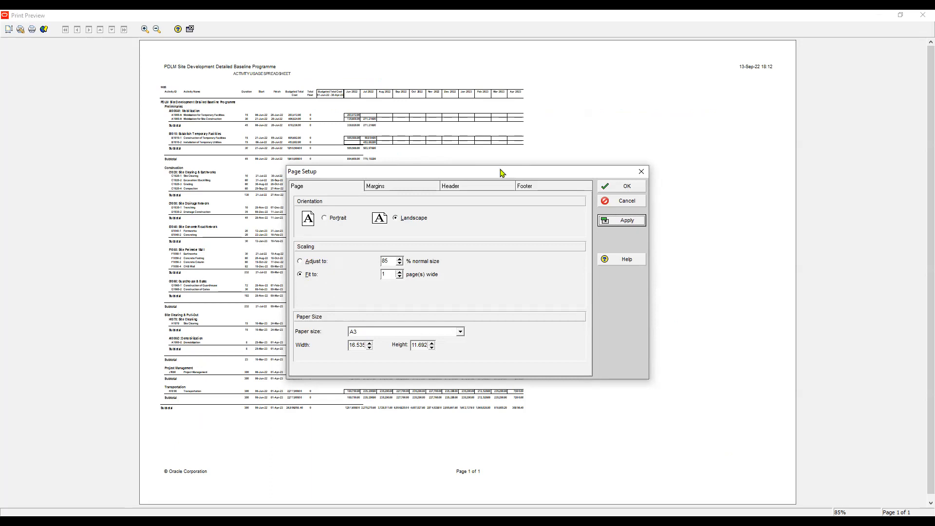
pyautogui.moveTo(500, 171); pyautogui.dragTo(573, 230)
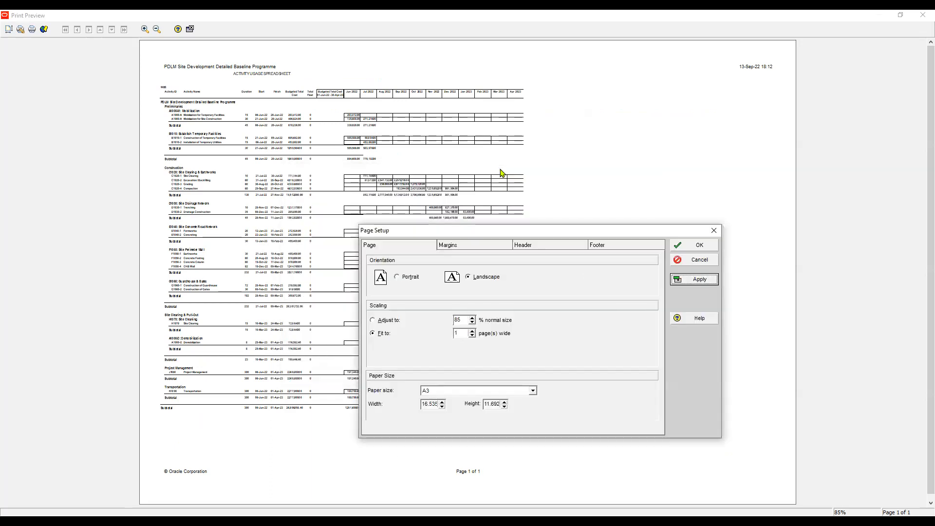
# - Keep A3 paper with scaling adjusted to 85% of normal size, and check the report's second page
pyautogui.click(533, 391)
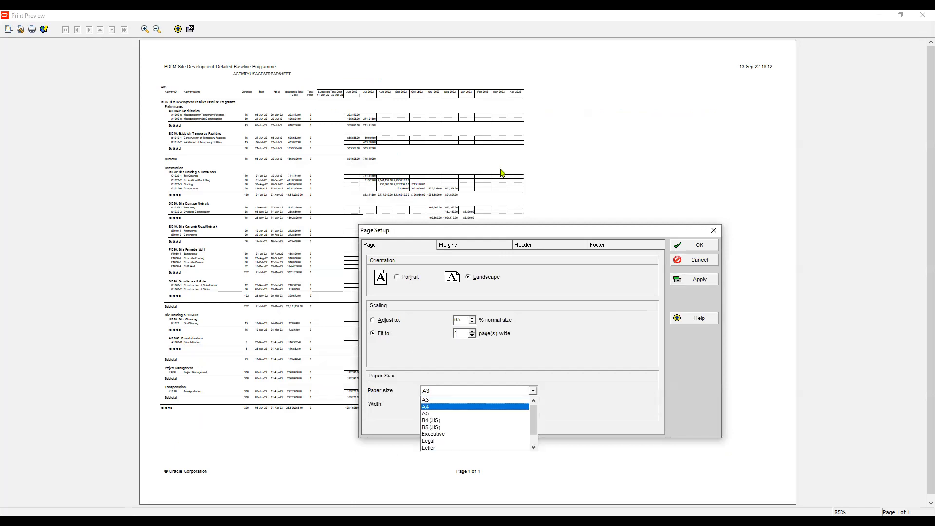
pyautogui.click(453, 400)
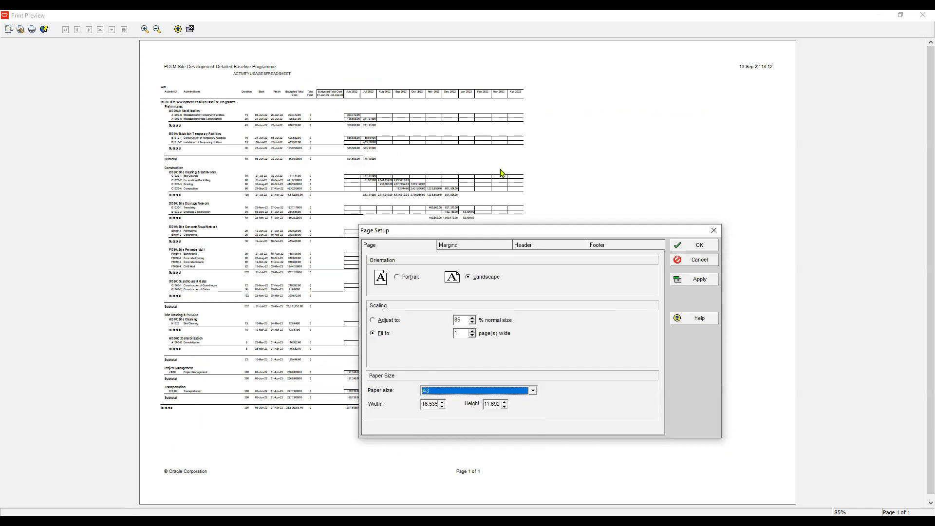
pyautogui.click(379, 323)
pyautogui.click(694, 280)
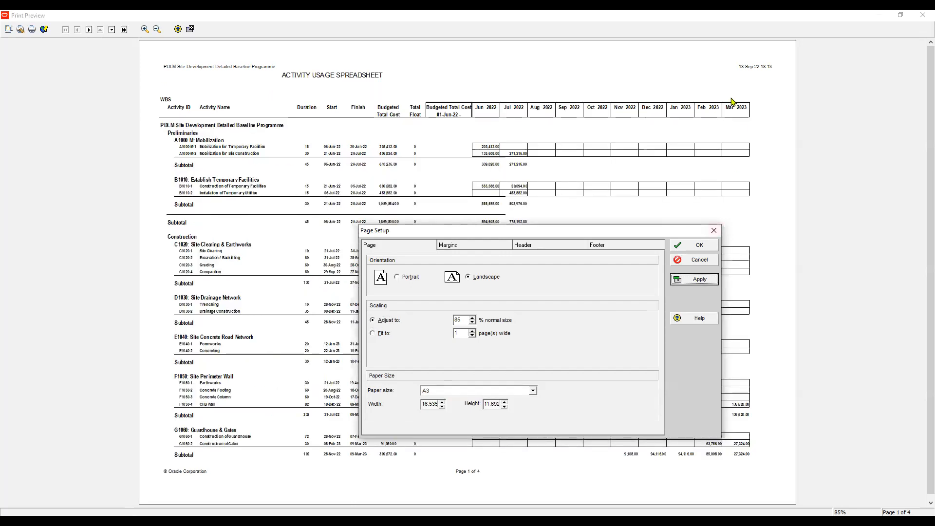
pyautogui.press('Return')
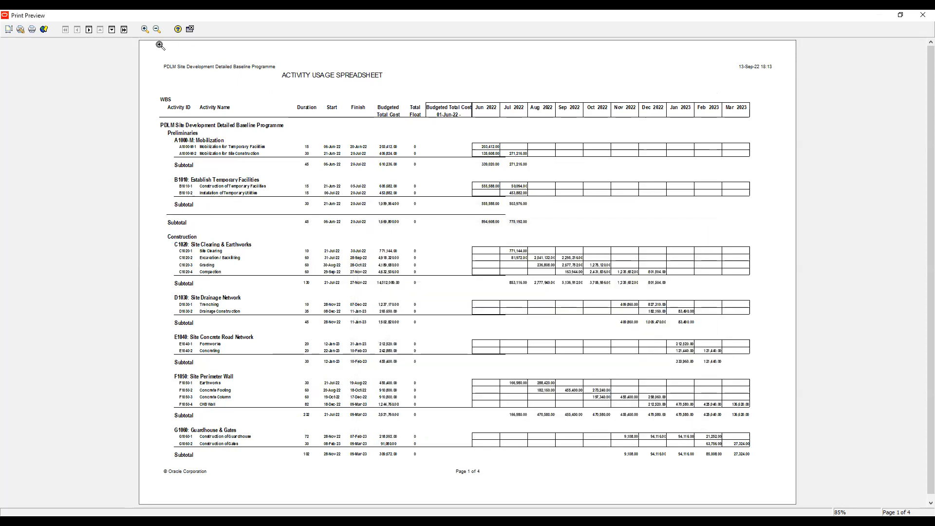
pyautogui.click(89, 30)
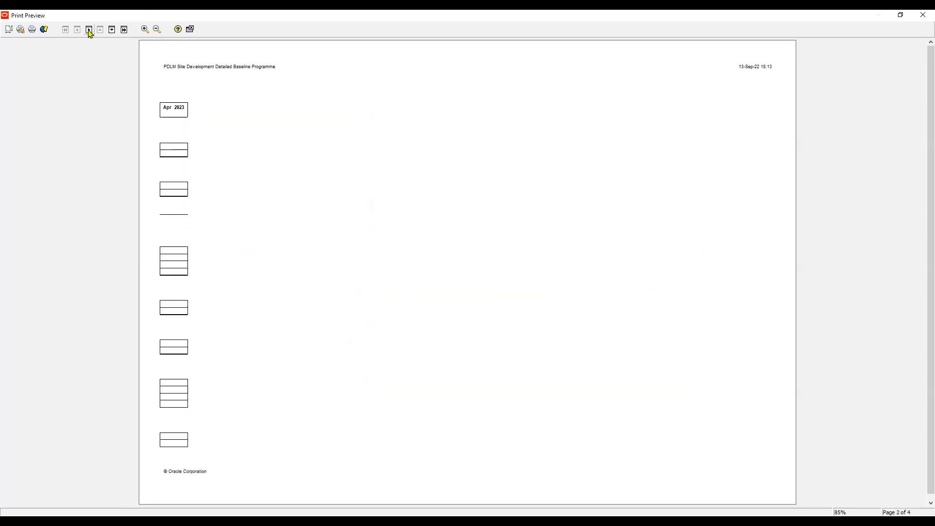
pyautogui.click(77, 30)
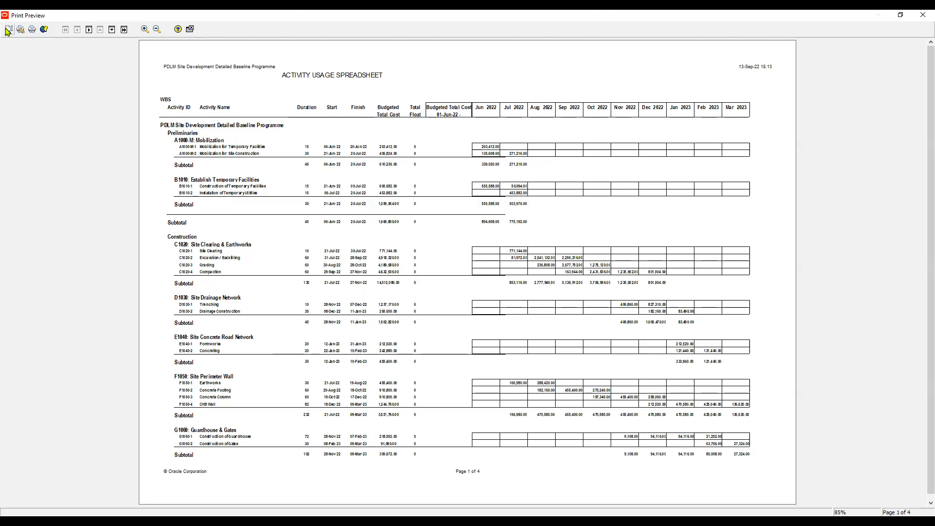
# - Set the report's page scaling to 84% of normal size and apply it
pyautogui.doubleClick(327, 128)
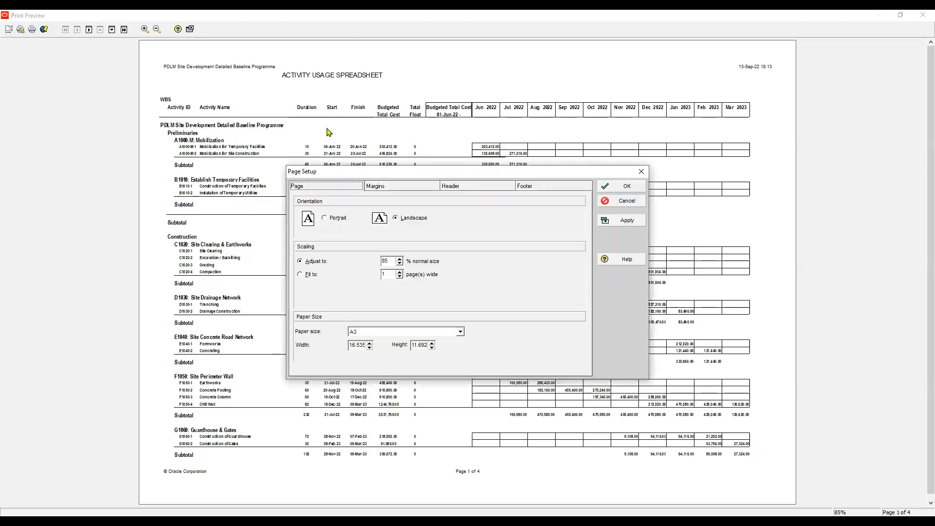
pyautogui.click(317, 189)
pyautogui.click(384, 262)
pyautogui.press('BackSpace')
pyautogui.write('4')
pyautogui.click(622, 220)
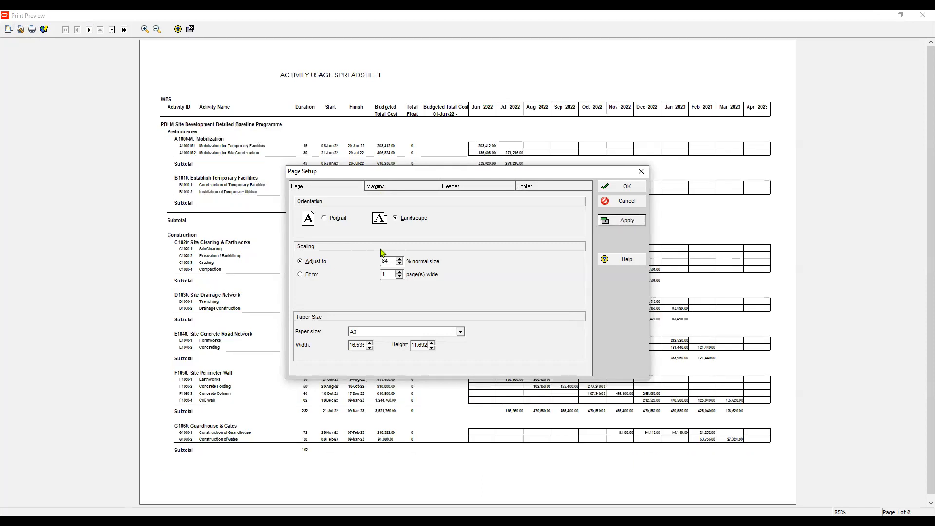
pyautogui.press('Escape')
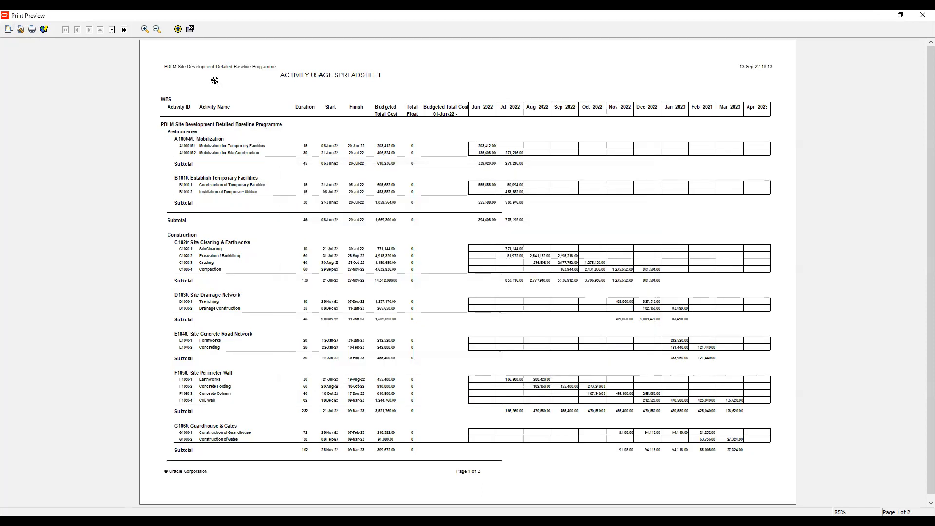
# - Check both pages of the rescaled report and close the print preview
pyautogui.press('pagedown')
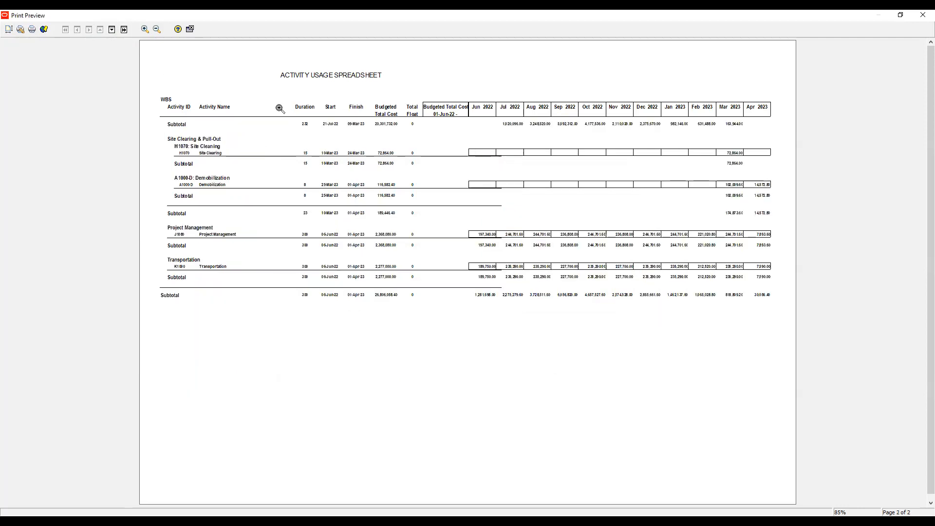
pyautogui.press('pageup')
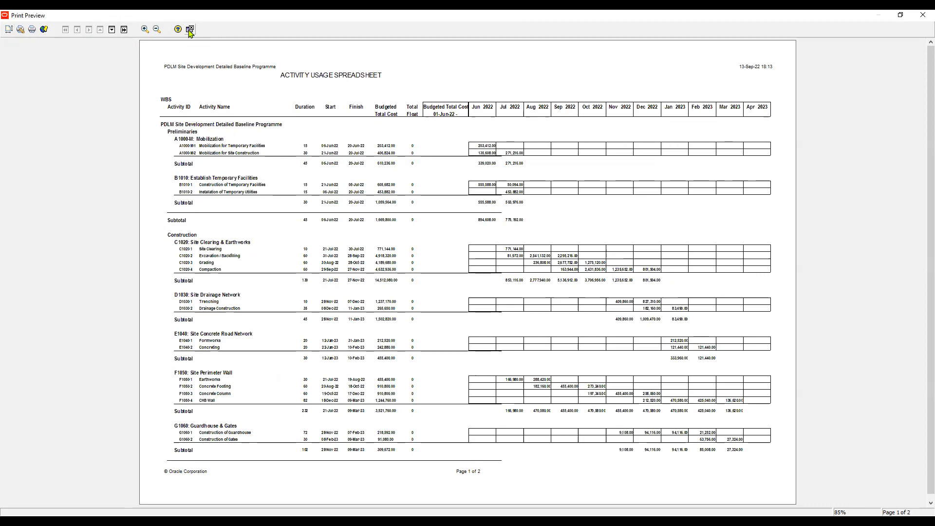
pyautogui.press('pagedown')
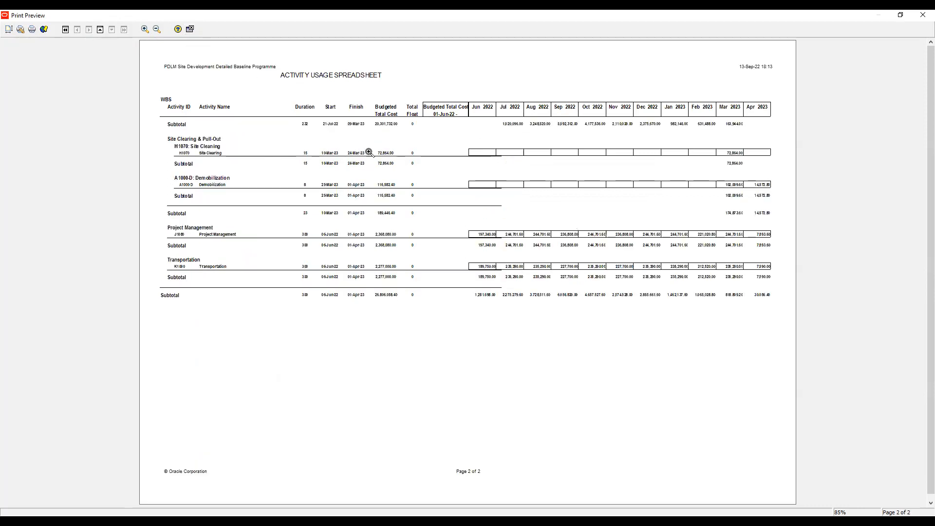
pyautogui.press('pageup')
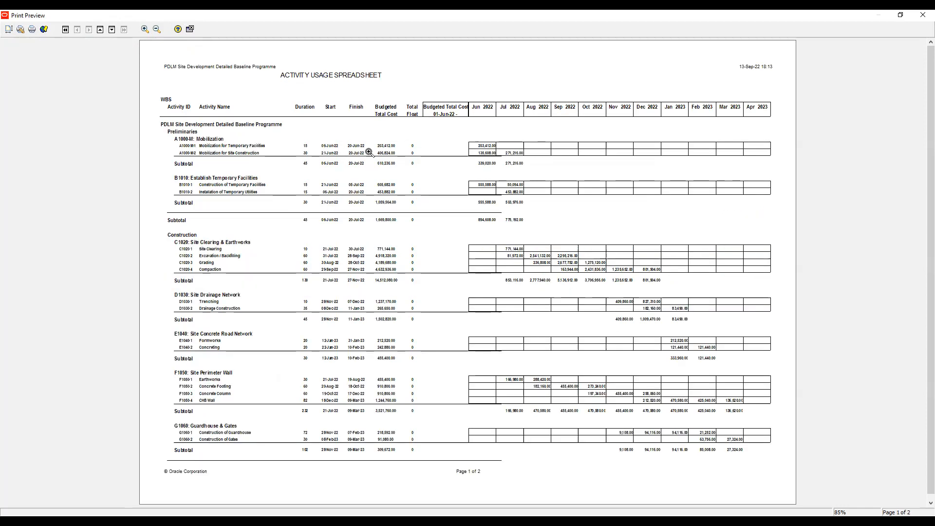
pyautogui.click(190, 29)
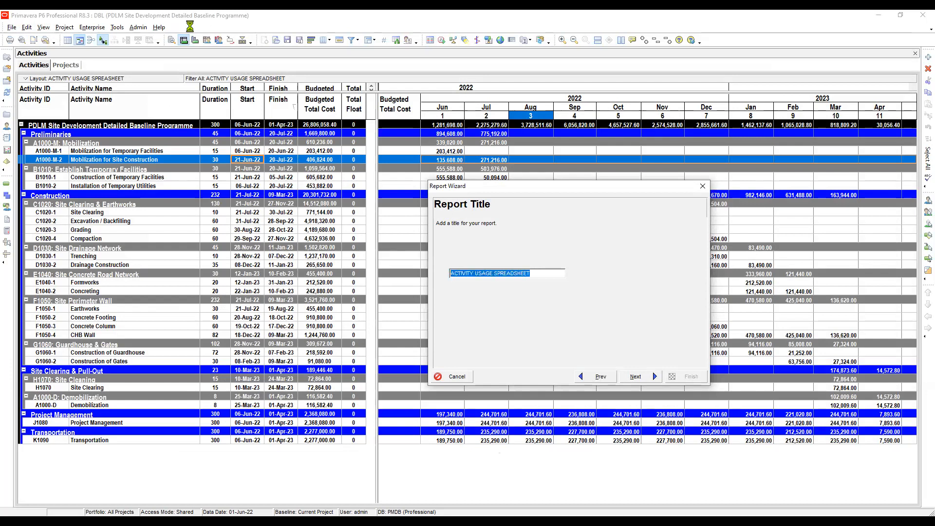
# - Check the report's time interval fields and timescale, and go back to the subject area configuration
pyautogui.click(595, 376)
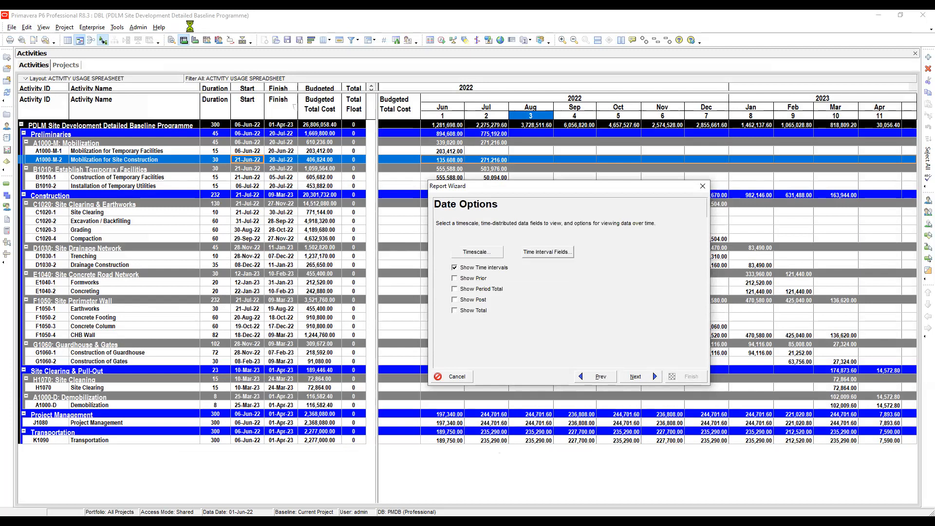
pyautogui.click(547, 252)
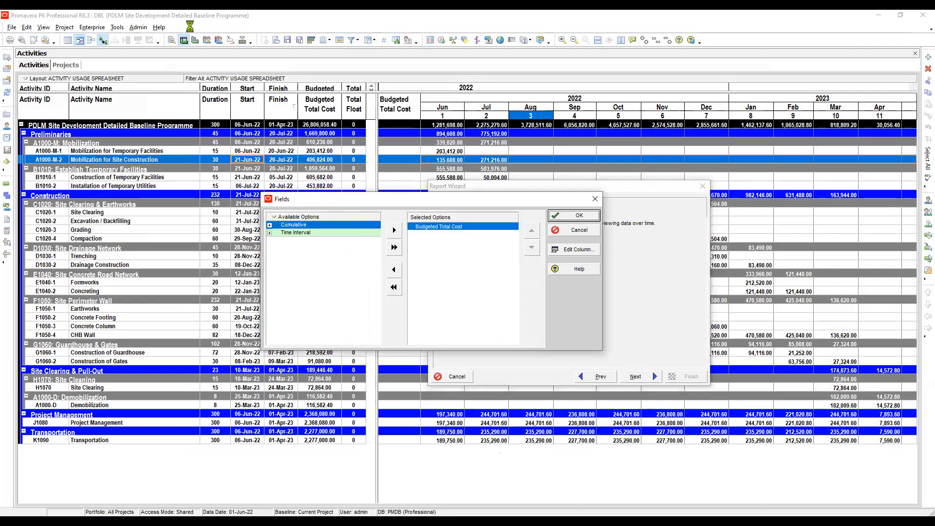
pyautogui.click(576, 215)
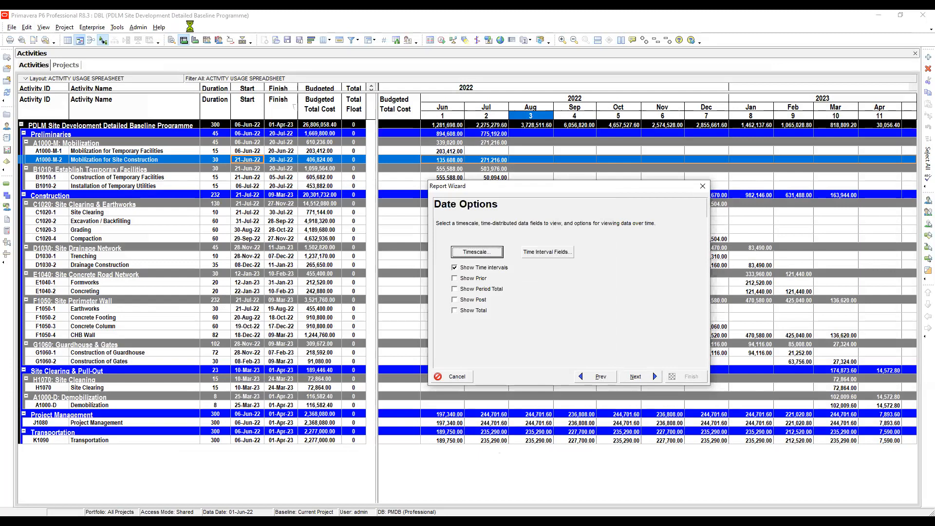
pyautogui.click(560, 163)
pyautogui.click(596, 377)
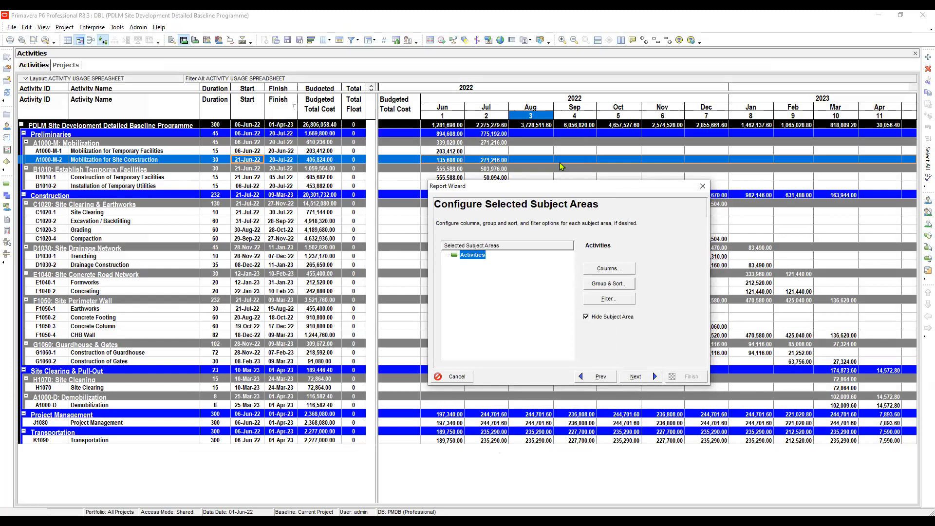
# - Set Show Totals to <None> for the report's WBS level 1 grouping
pyautogui.click(609, 283)
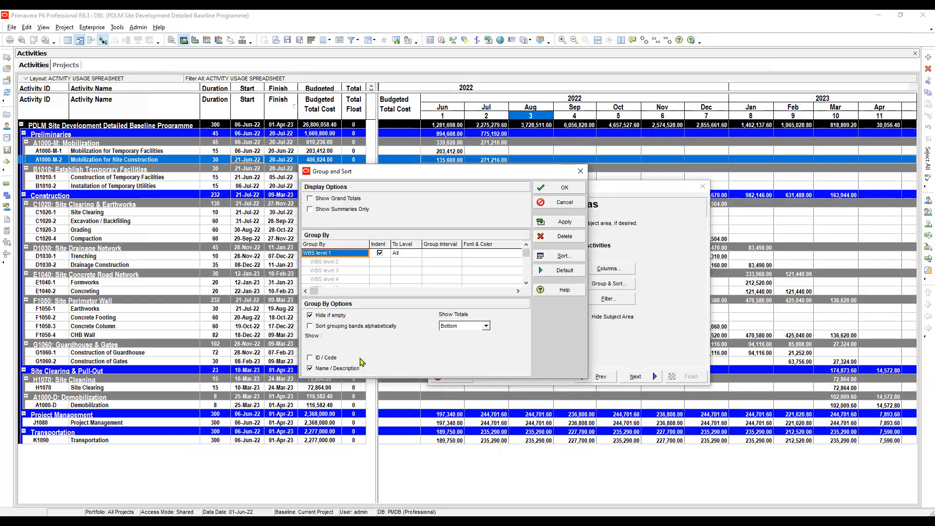
pyautogui.click(487, 325)
pyautogui.click(457, 334)
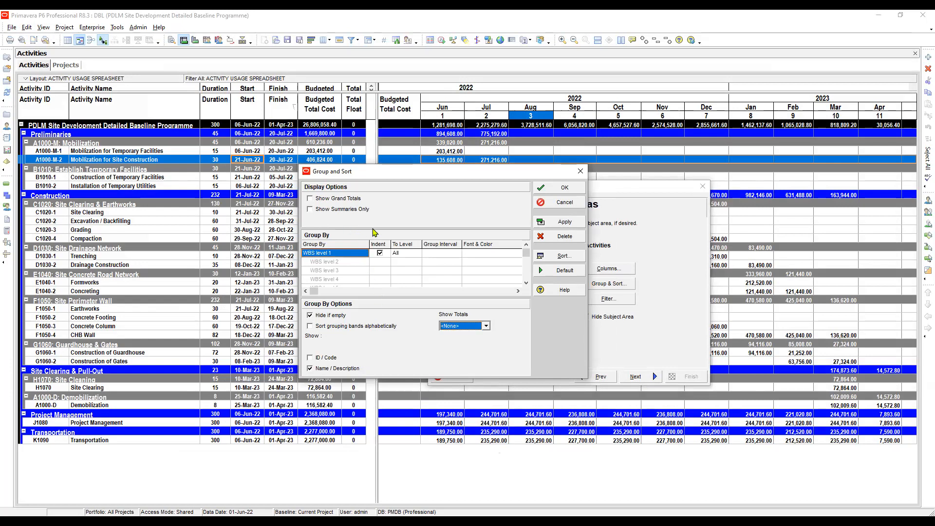
pyautogui.click(559, 187)
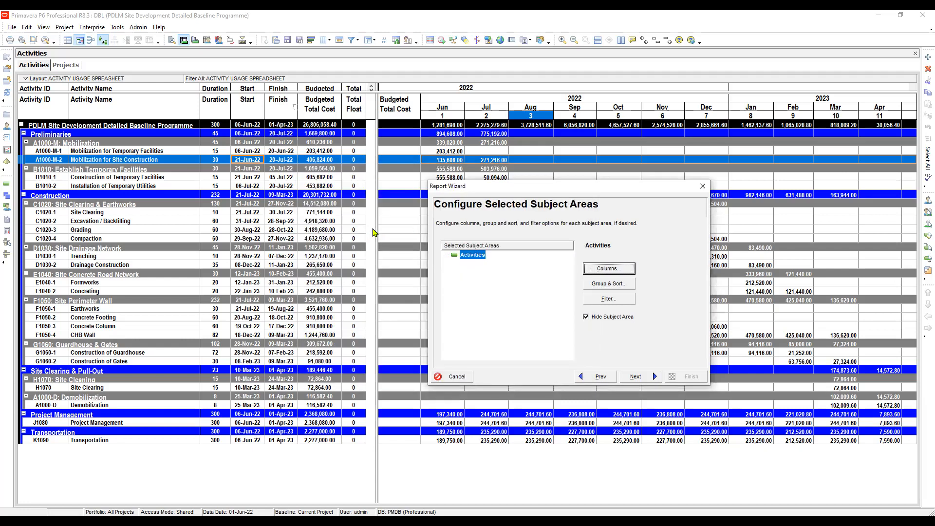
# - Review the columns selected for the Activities subject area and continue to the date options
pyautogui.press('Return')
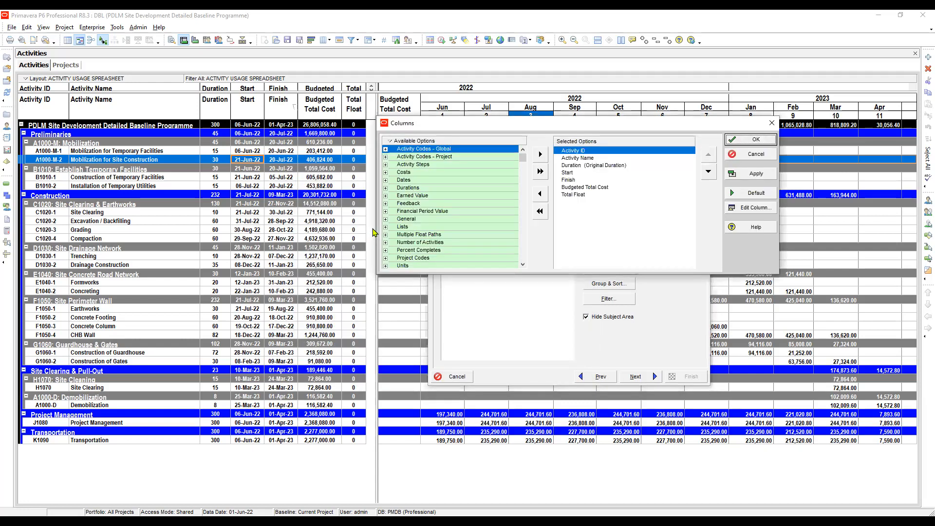
pyautogui.click(754, 140)
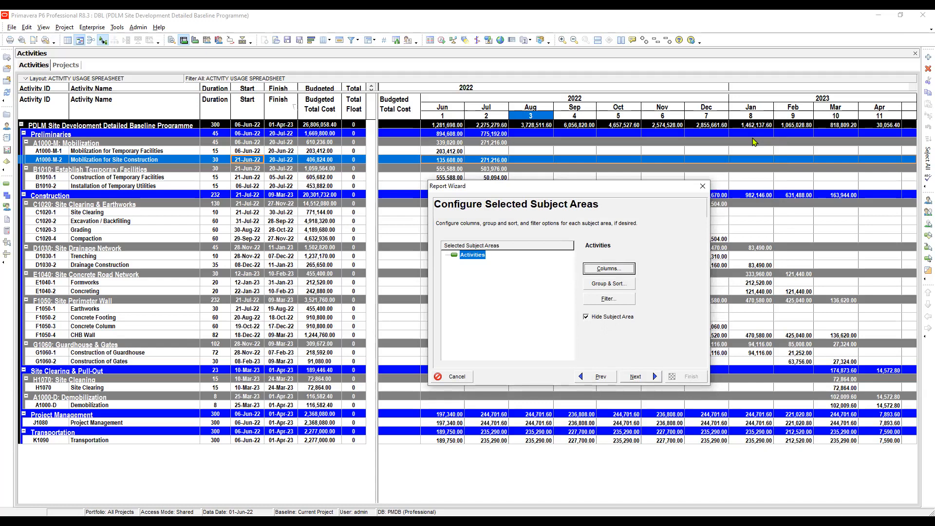
pyautogui.click(640, 376)
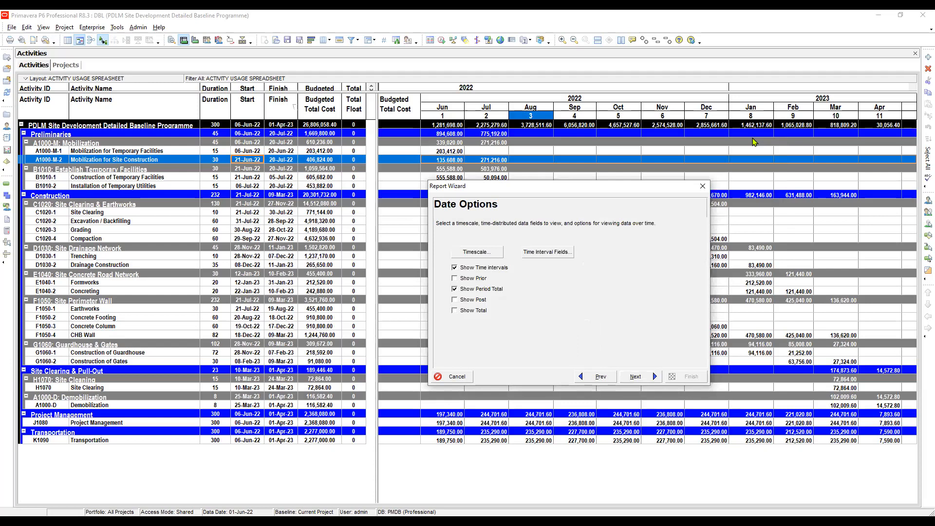
# - Turn off Show Period Total, keeping the monthly PS to PF timescale and the Budgeted Total Cost interval field
pyautogui.click(455, 289)
pyautogui.click(476, 252)
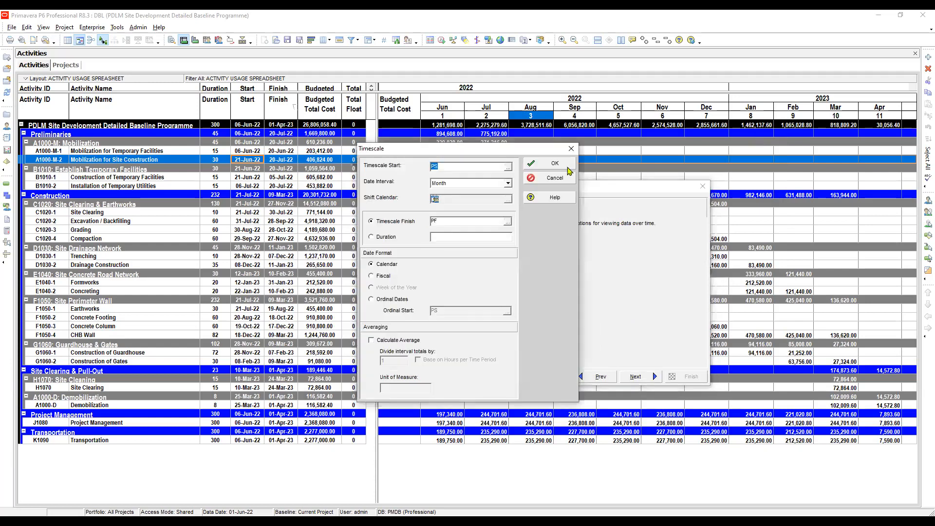
pyautogui.click(555, 164)
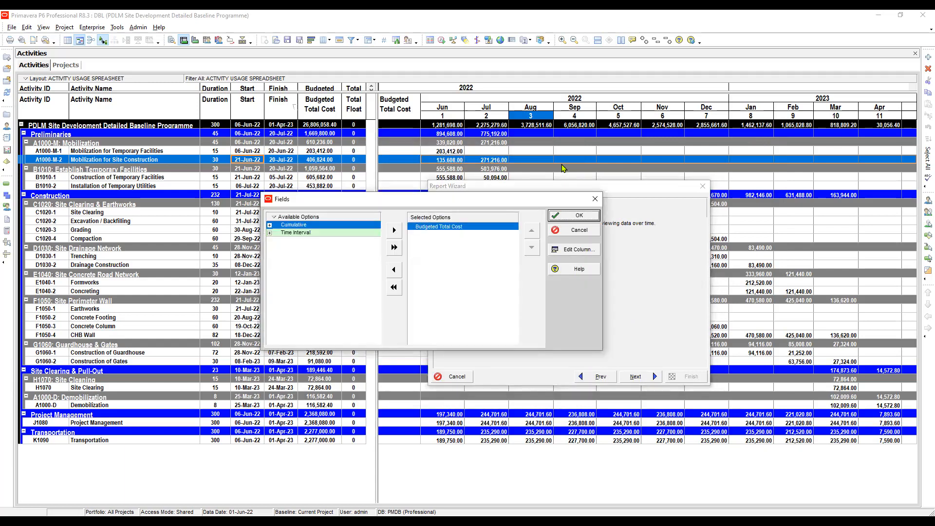
pyautogui.press('Return')
pyautogui.hotkey('alt', 'n')
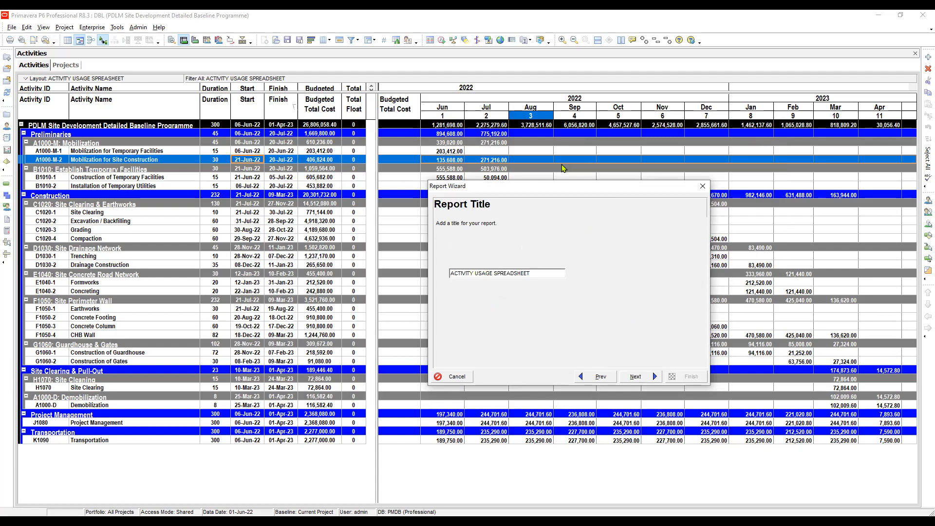
# - Keep the title ACTIVITY USAGE SPREADSHEET and run the report to print preview
pyautogui.press('Tab')
pyautogui.press('Return')
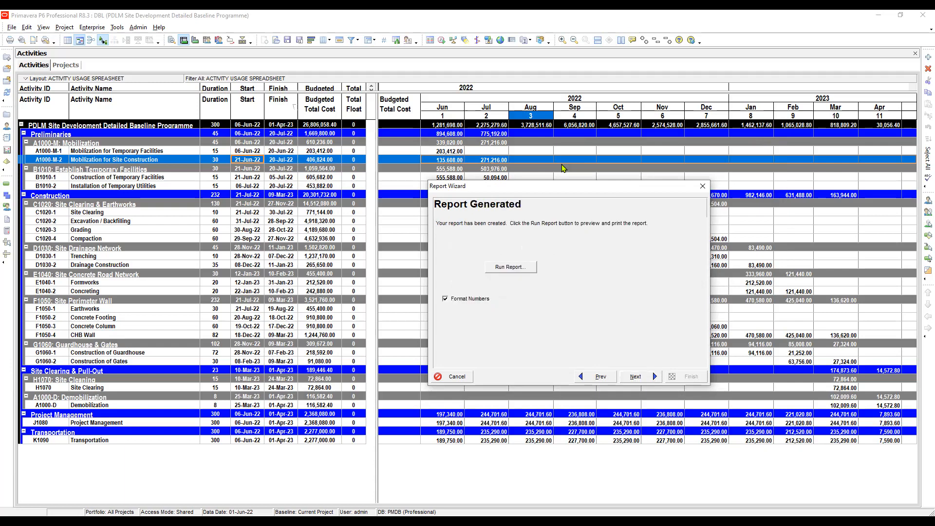
pyautogui.press('Tab')
pyautogui.press('Return')
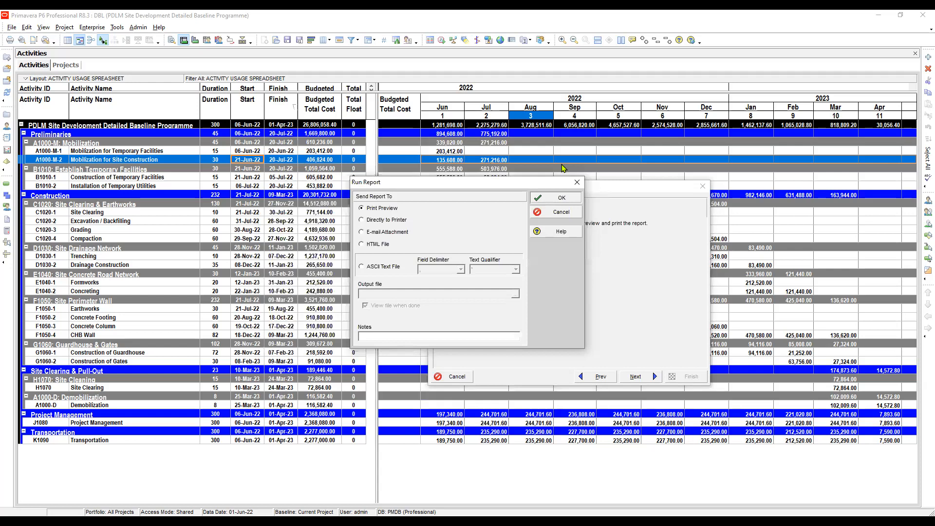
pyautogui.press('Return')
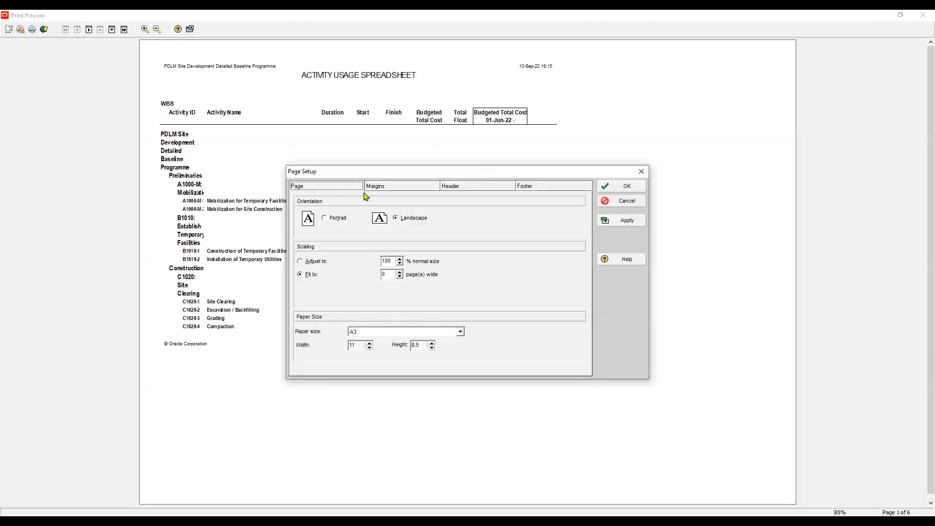
# - Print the report with Microsoft Print to PDF after opening the printer's properties
pyautogui.click(32, 29)
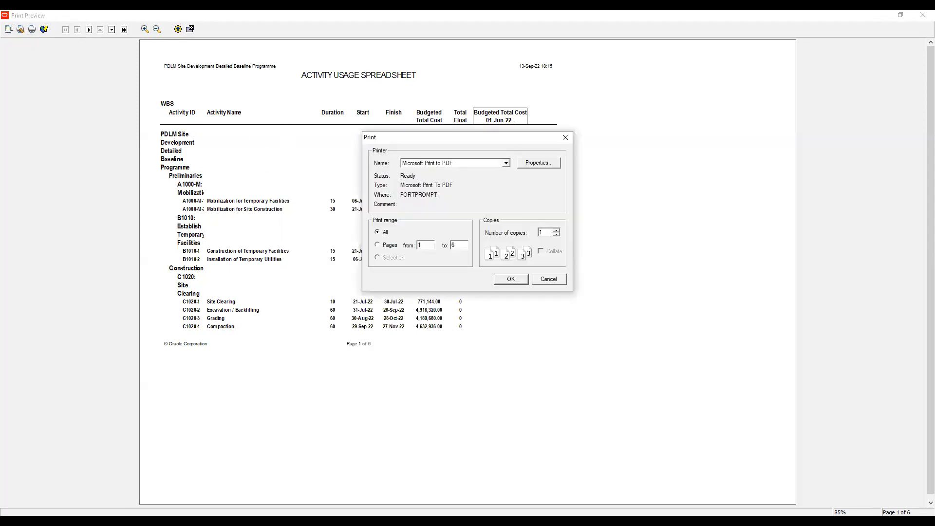
pyautogui.click(538, 166)
pyautogui.press('Return')
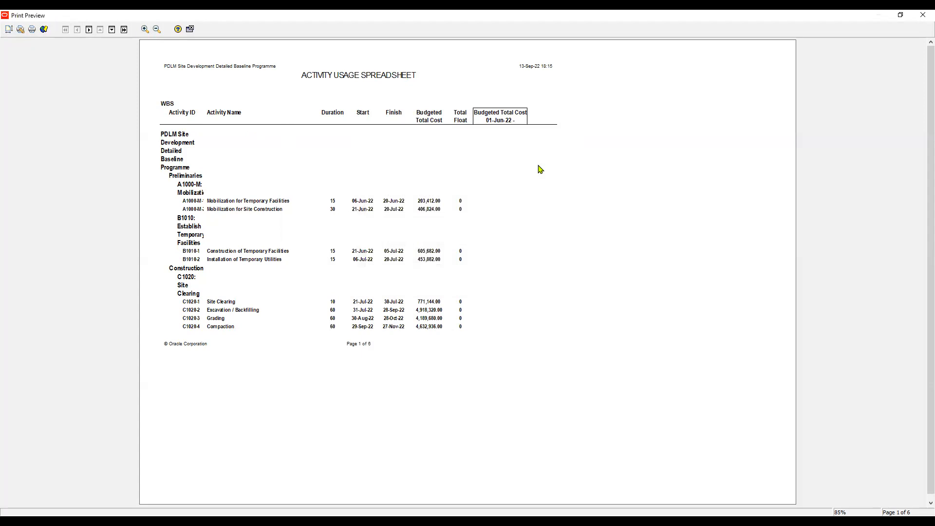
pyautogui.press('Return')
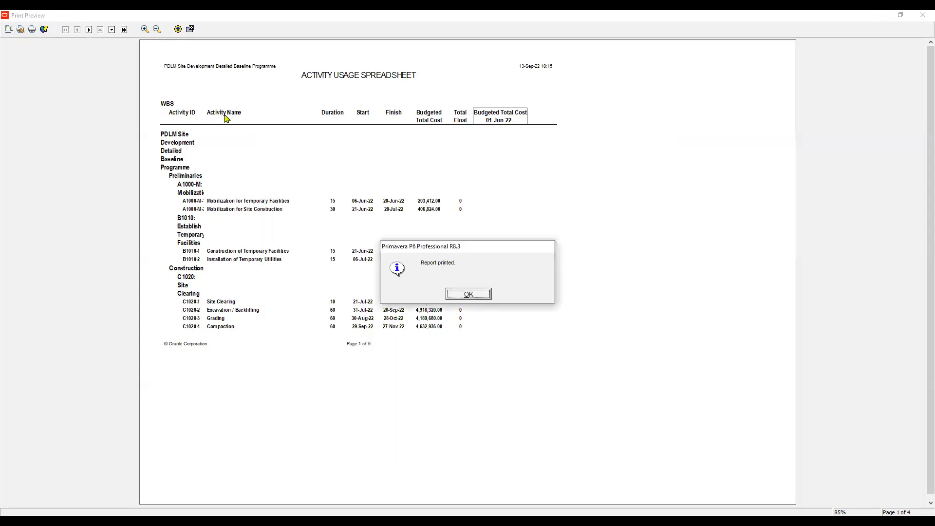
pyautogui.press('Return')
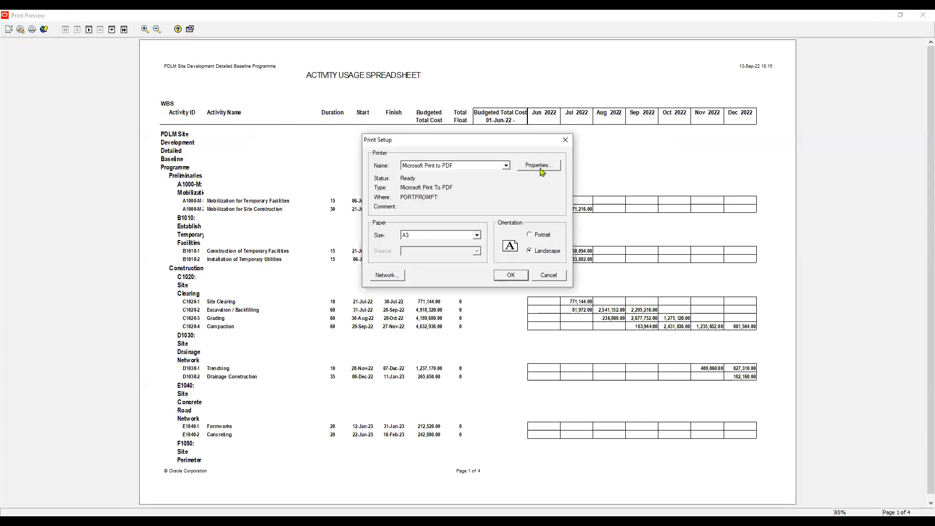
# - Open the Microsoft Print to PDF properties from the print setup and keep A3 landscape paper
pyautogui.click(540, 166)
pyautogui.click(540, 166)
pyautogui.press('Return')
pyautogui.click(612, 170)
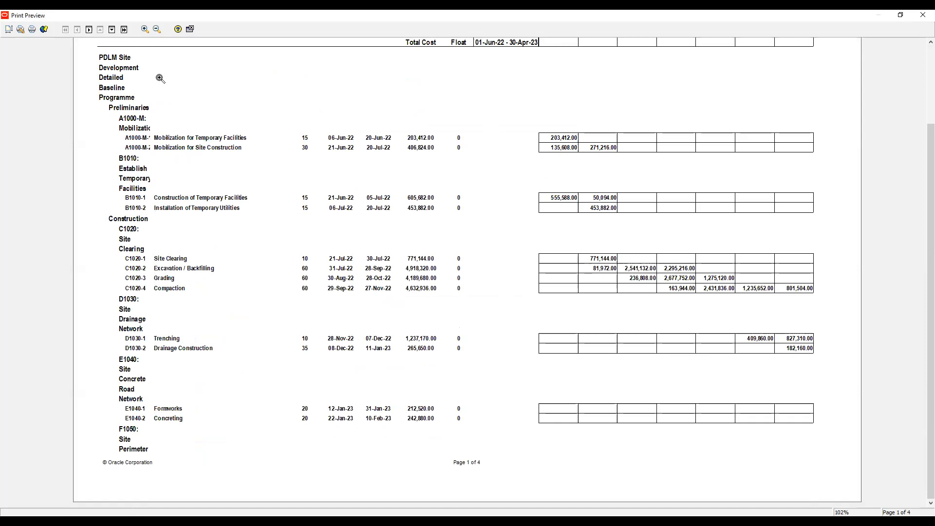
# - Adjust the regenerated report's page scaling to 84% of normal size and accept the page setup
pyautogui.click(155, 29)
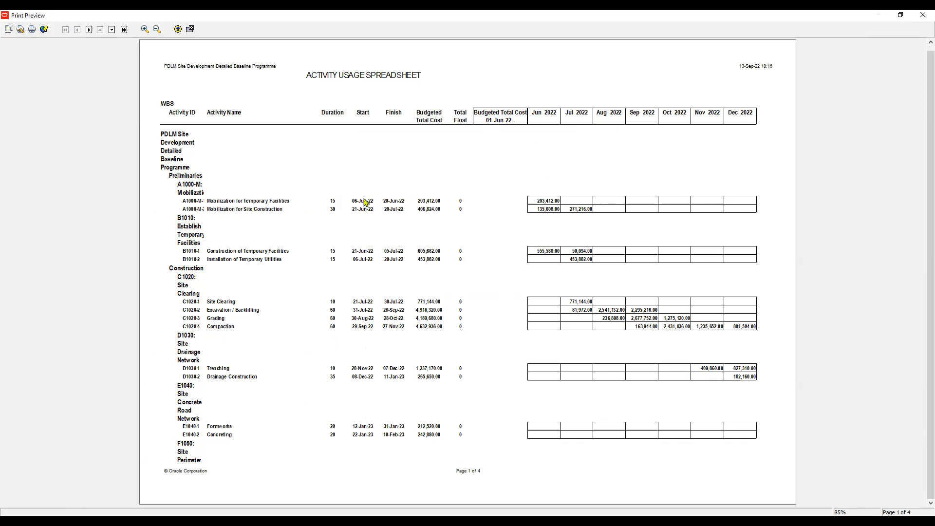
pyautogui.click(300, 261)
pyautogui.press('Tab')
pyautogui.write('84')
pyautogui.hotkey('alt', 'a')
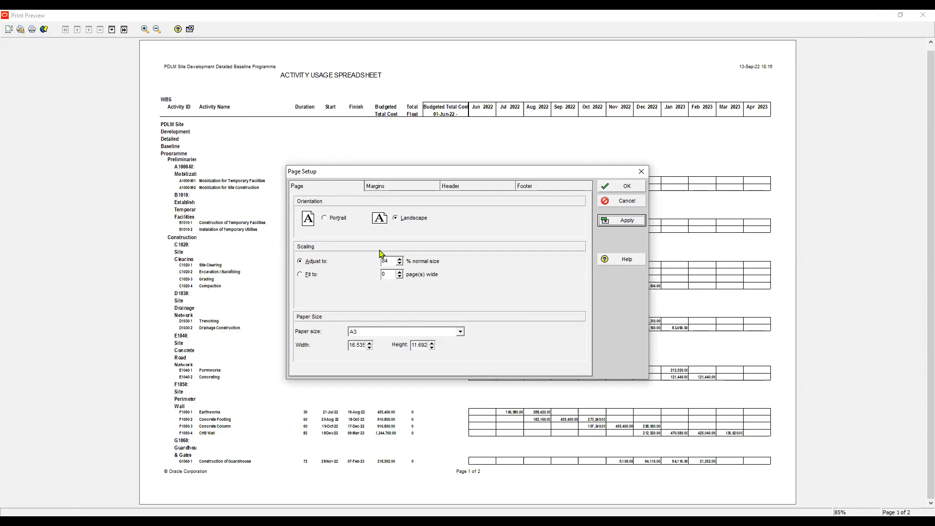
pyautogui.hotkey('alt', 'o')
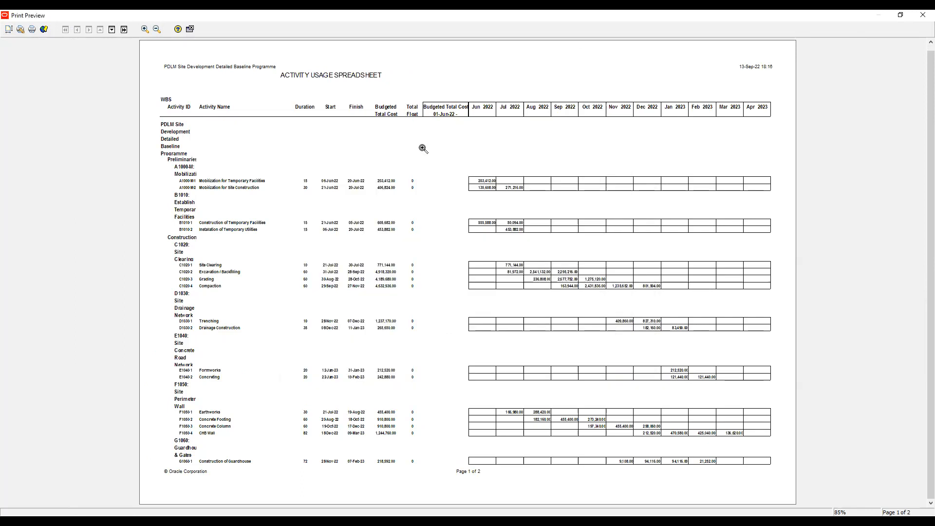
# - Look through the previewed report without subtotals and return to the Report Wizard's date options
pyautogui.scroll(-1, 422, 149)
pyautogui.scroll(1, 423, 149)
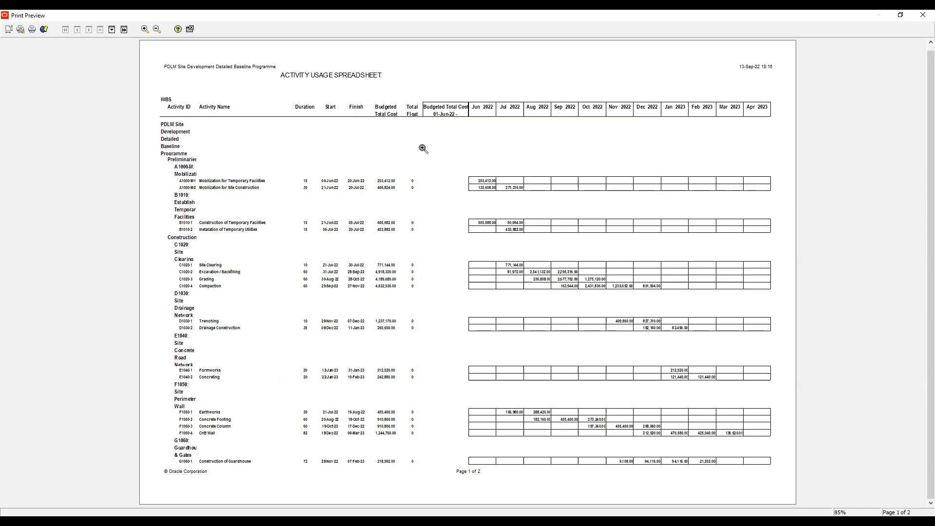
pyautogui.click(190, 29)
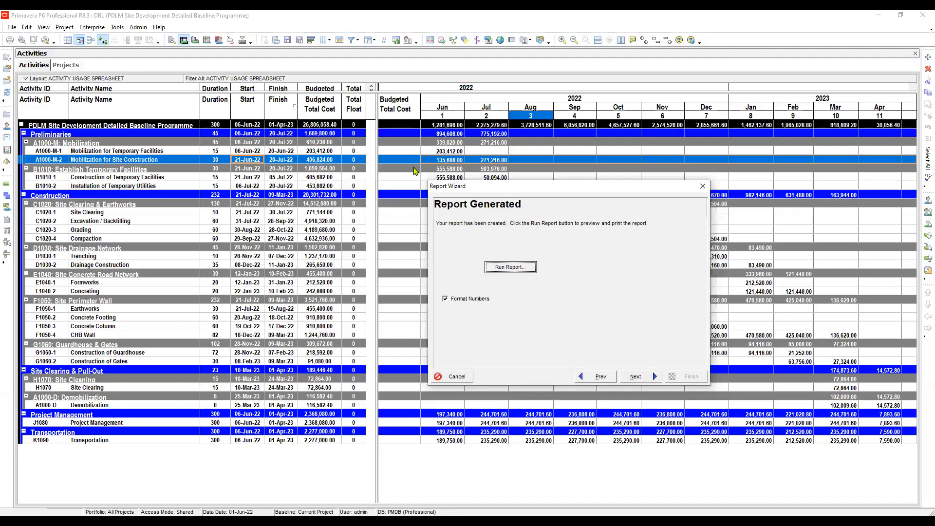
pyautogui.hotkey('alt', 'p')
pyautogui.hotkey('alt', 'p')
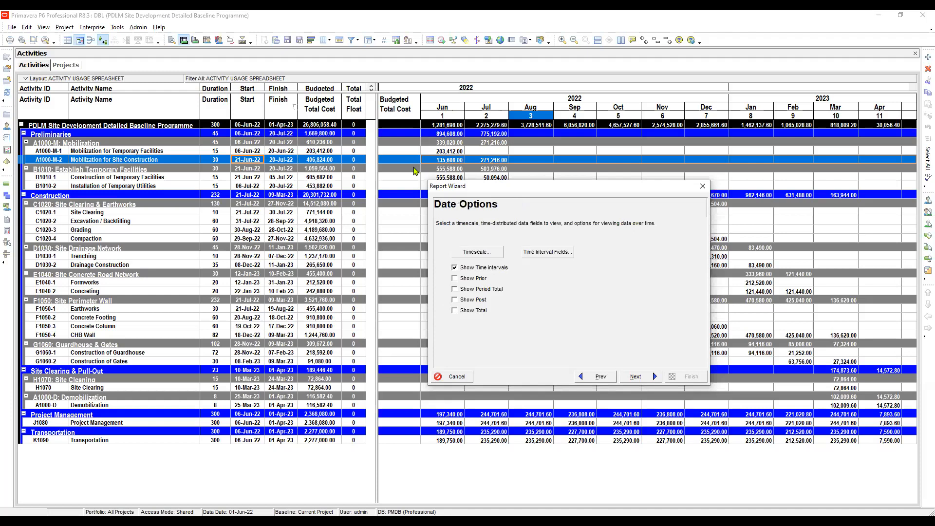
# - Group the report's activities by WBS to level 2 only, accepting the Group and Sort settings for the Activities subject area
pyautogui.hotkey('alt', 'p')
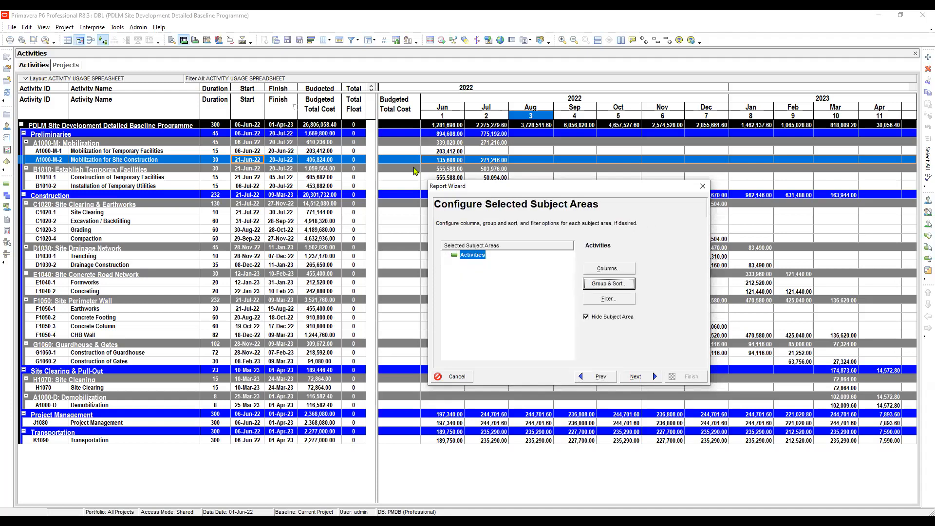
pyautogui.press('Return')
pyautogui.press('Right')
pyautogui.press('Right')
pyautogui.hotkey('alt', 'Down')
pyautogui.press('Down')
pyautogui.press('Down')
pyautogui.press('Return')
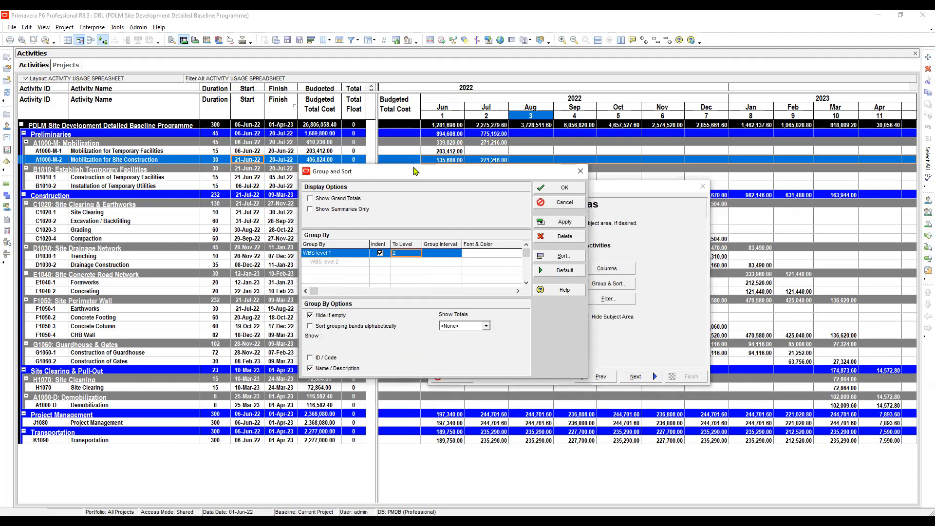
pyautogui.hotkey('shift', 'Tab')
pyautogui.hotkey('shift', 'Tab')
pyautogui.press('Return')
pyautogui.hotkey('alt', 'n')
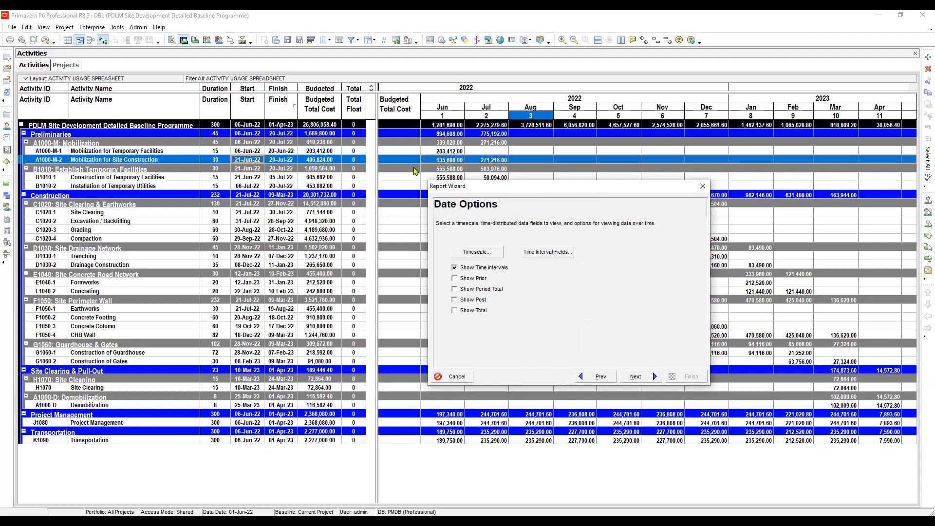
# - Run the report to print preview and check the Microsoft Print to PDF properties, keeping A3 landscape paper
pyautogui.hotkey('alt', 'n')
pyautogui.hotkey('alt', 'n')
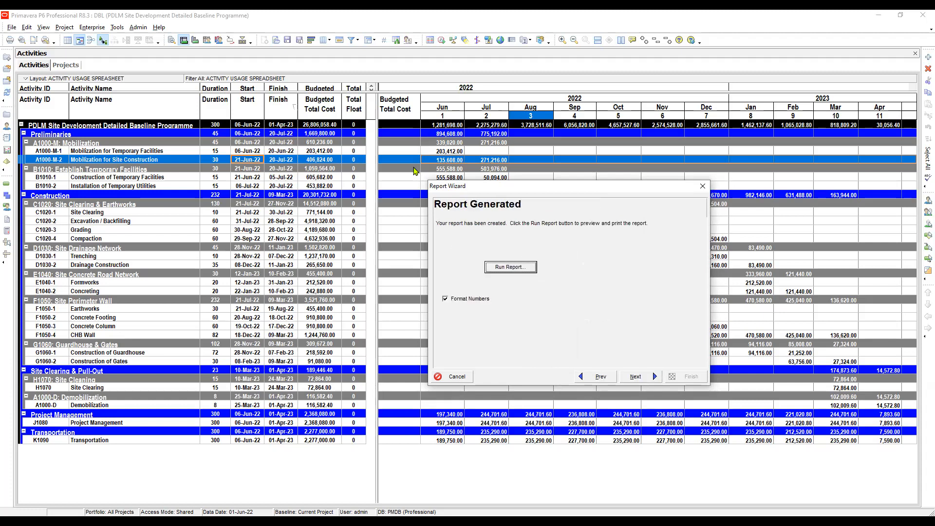
pyautogui.press('Return')
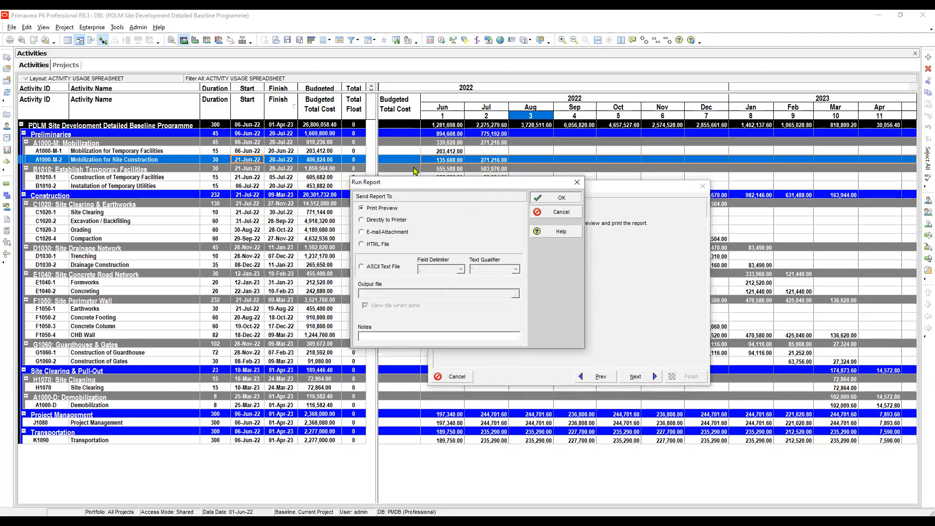
pyautogui.press('Return')
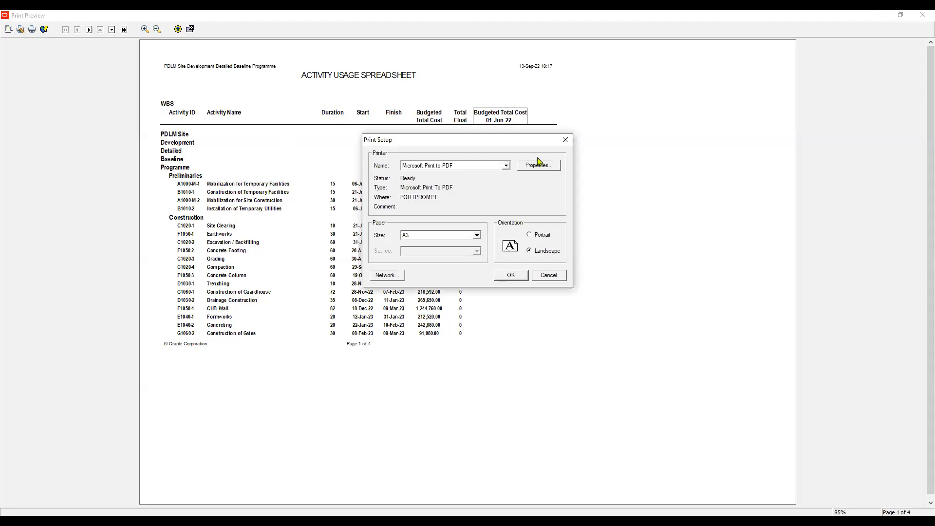
pyautogui.click(540, 166)
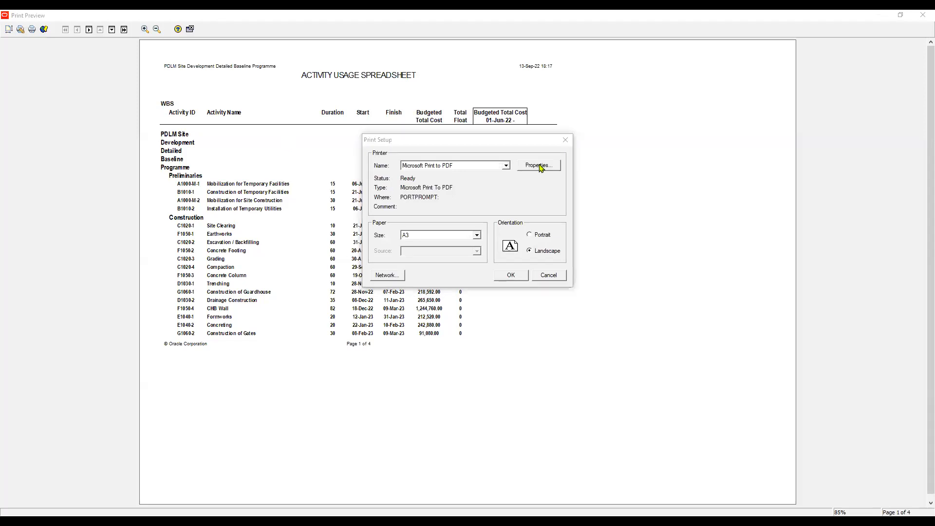
pyautogui.hotkey('alt', 'Down')
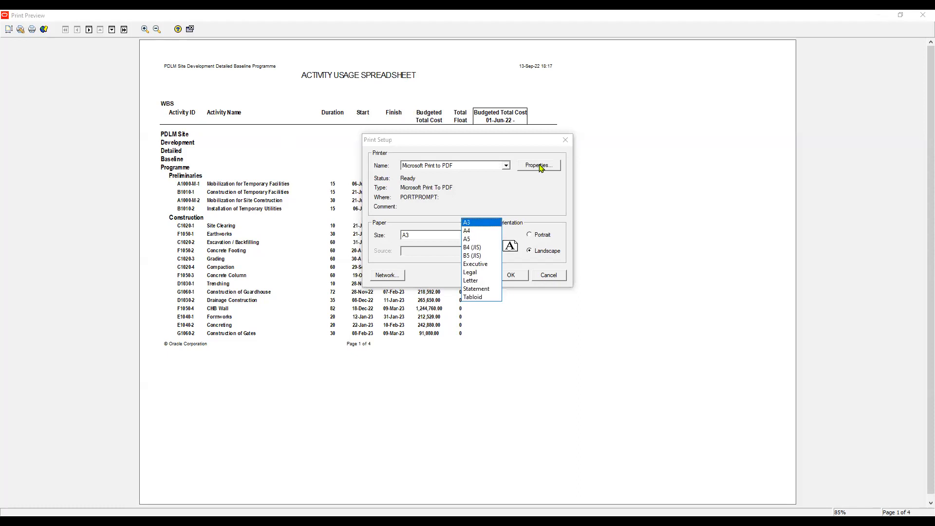
pyautogui.press('Return')
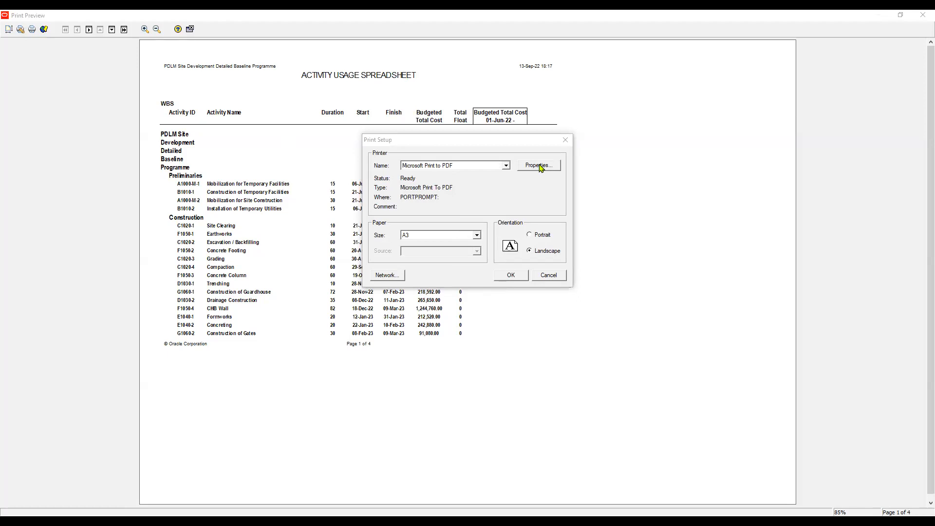
pyautogui.press('Return')
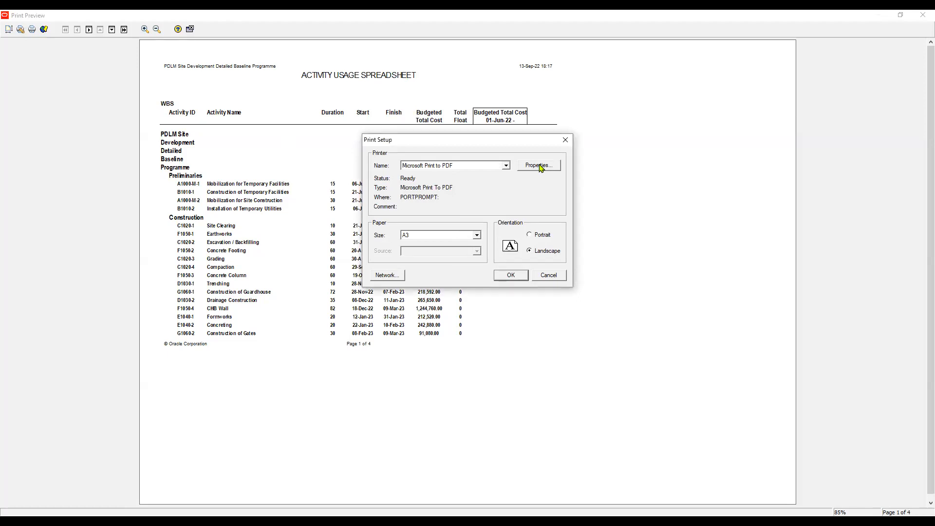
pyautogui.press('Return')
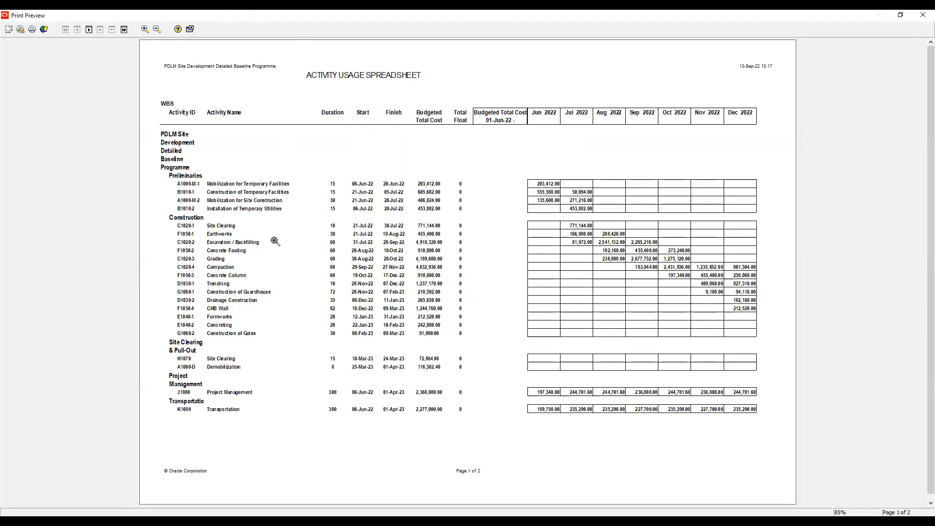
# - Scale the previewed report to fit 1 page wide and change its paper size to A4
pyautogui.click(301, 261)
pyautogui.click(308, 275)
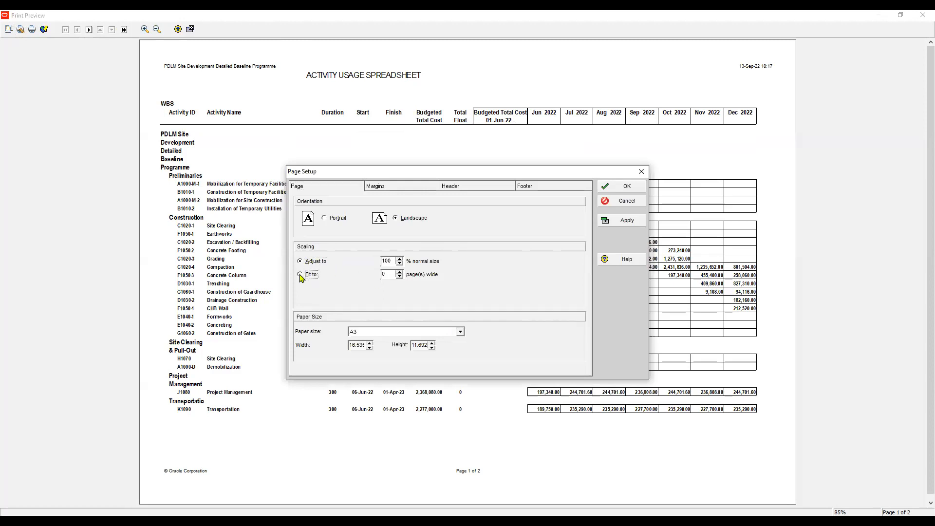
pyautogui.press('Tab')
pyautogui.write('1')
pyautogui.hotkey('alt', 'a')
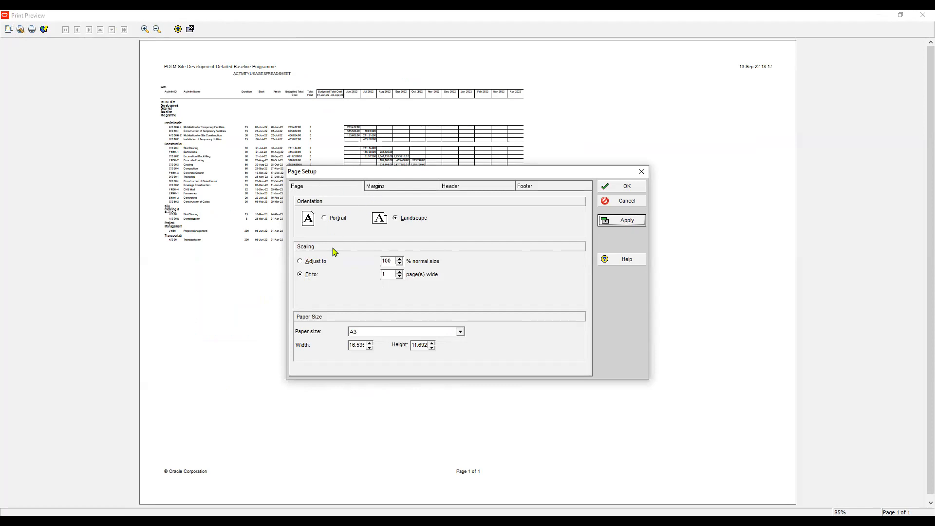
pyautogui.click(381, 336)
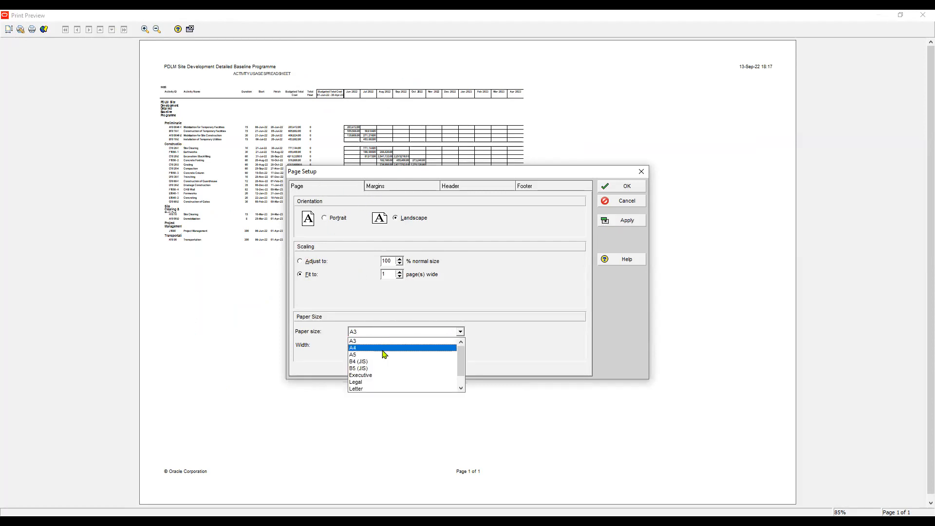
pyautogui.click(383, 353)
pyautogui.click(622, 221)
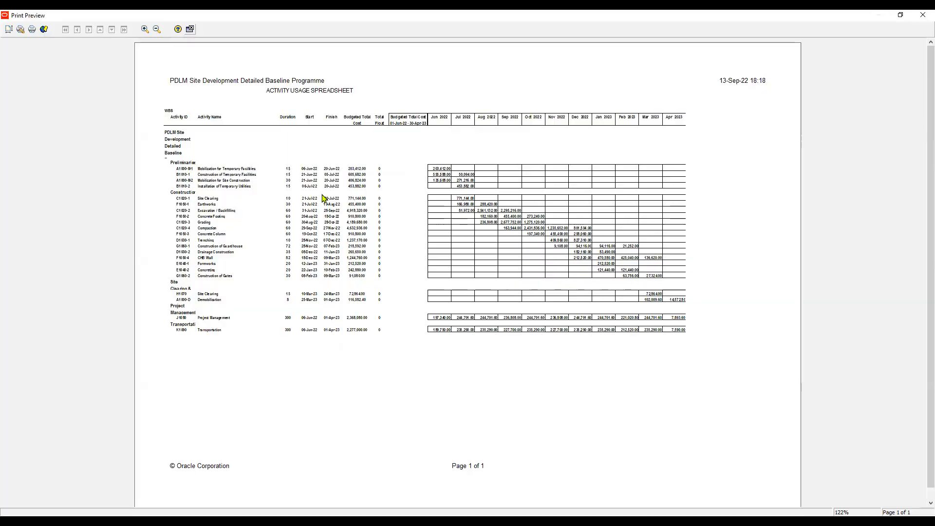
# - Return to the report's subject area configuration and set the WBS grouping's To Level to All
pyautogui.hotkey('alt', 'p')
pyautogui.hotkey('alt', 'p')
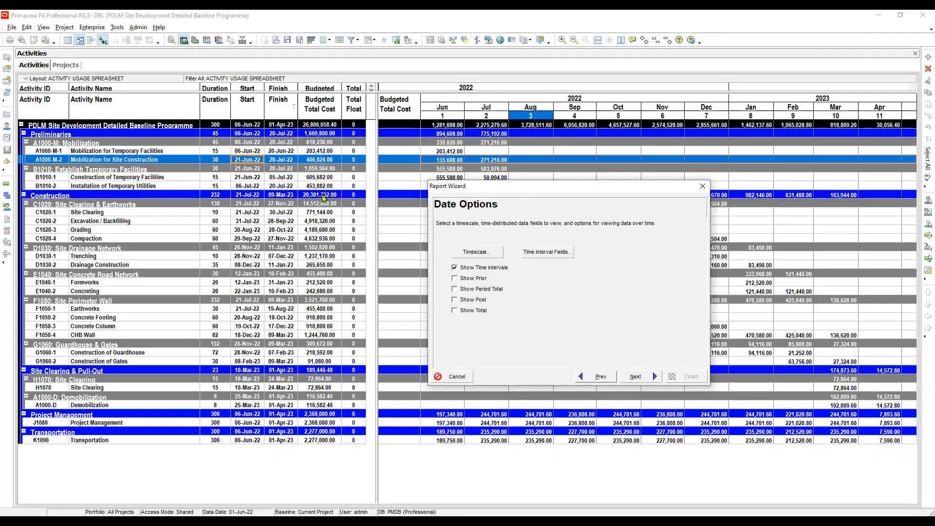
pyautogui.hotkey('alt', 'p')
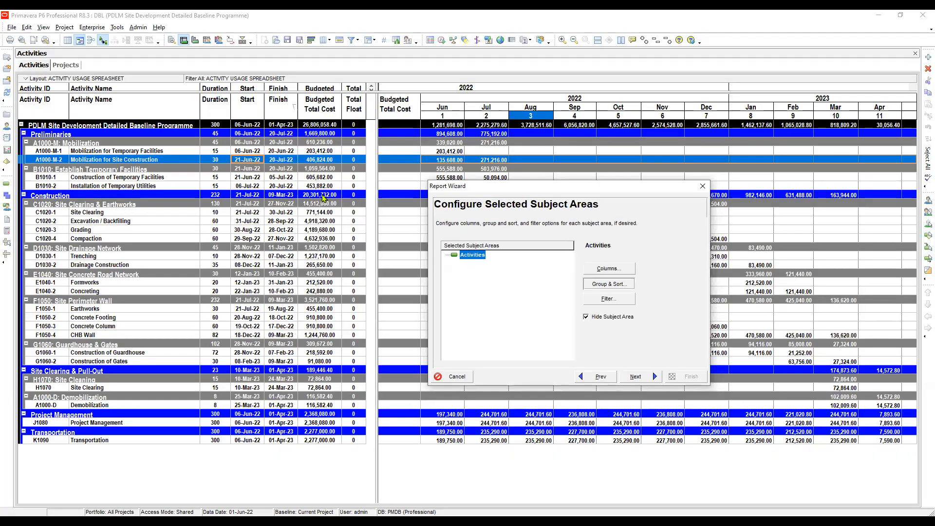
pyautogui.press('Return')
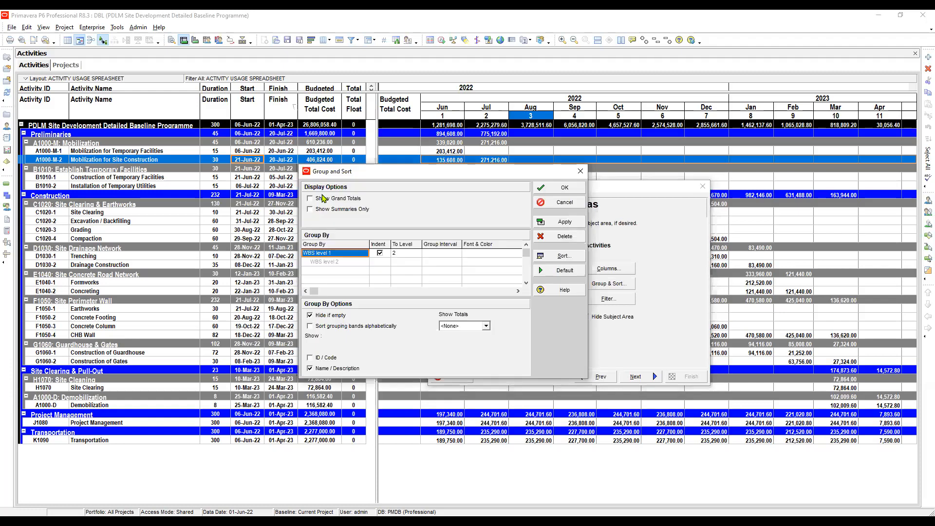
pyautogui.press('Right')
pyautogui.press('Right')
pyautogui.hotkey('alt', 'Down')
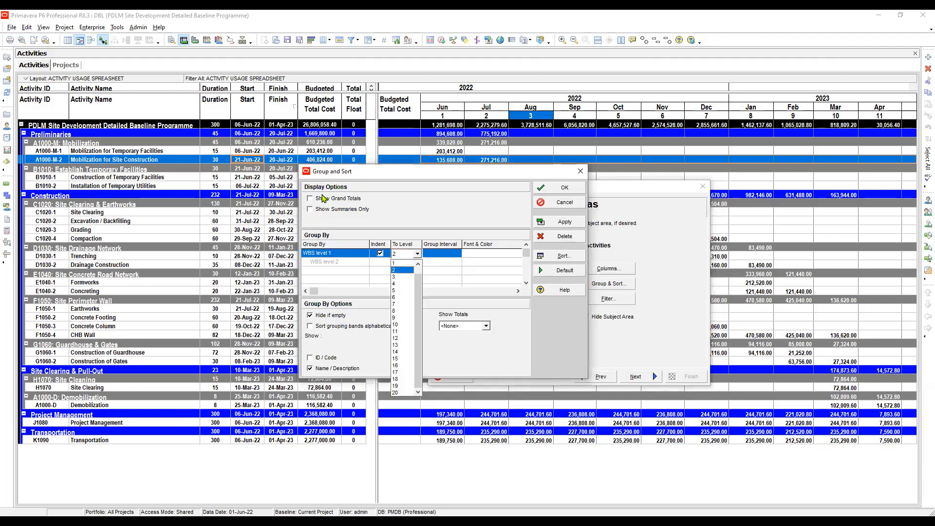
pyautogui.press('Up')
pyautogui.press('Up')
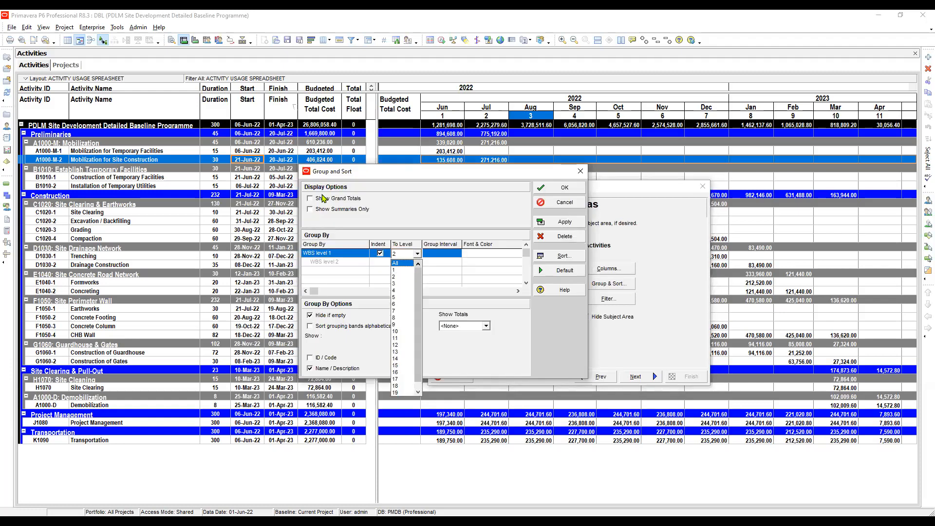
pyautogui.click(397, 263)
pyautogui.click(559, 222)
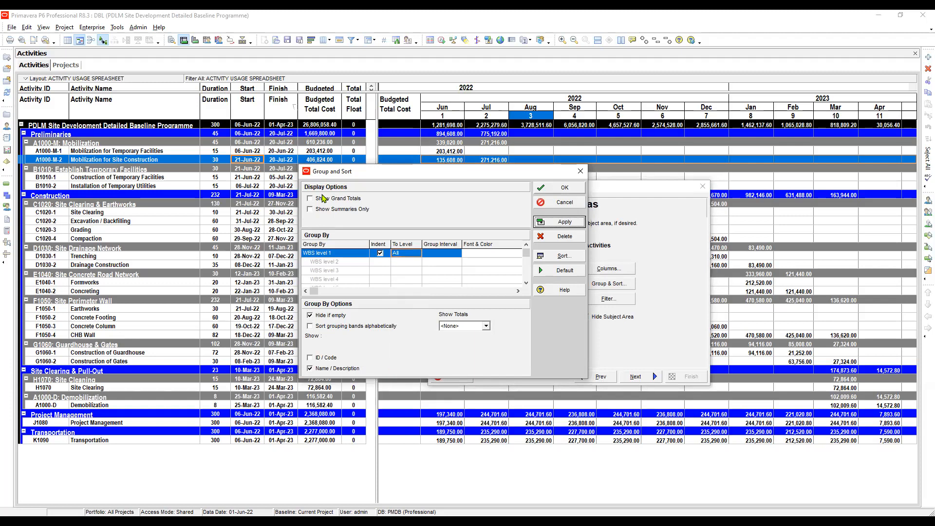
pyautogui.click(559, 188)
pyautogui.click(636, 376)
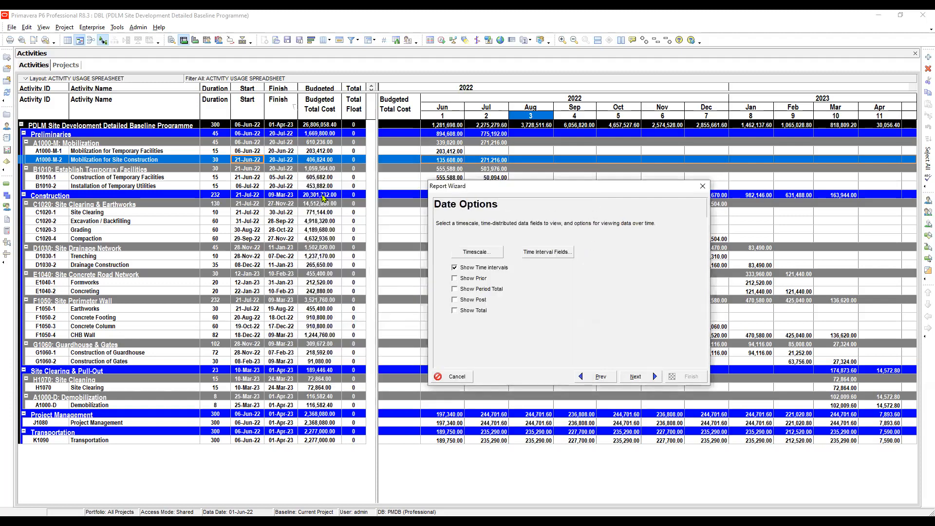
# - Run the regrouped report to print preview and accept the Microsoft Print to PDF setup with A4 landscape paper
pyautogui.click(635, 377)
pyautogui.click(636, 377)
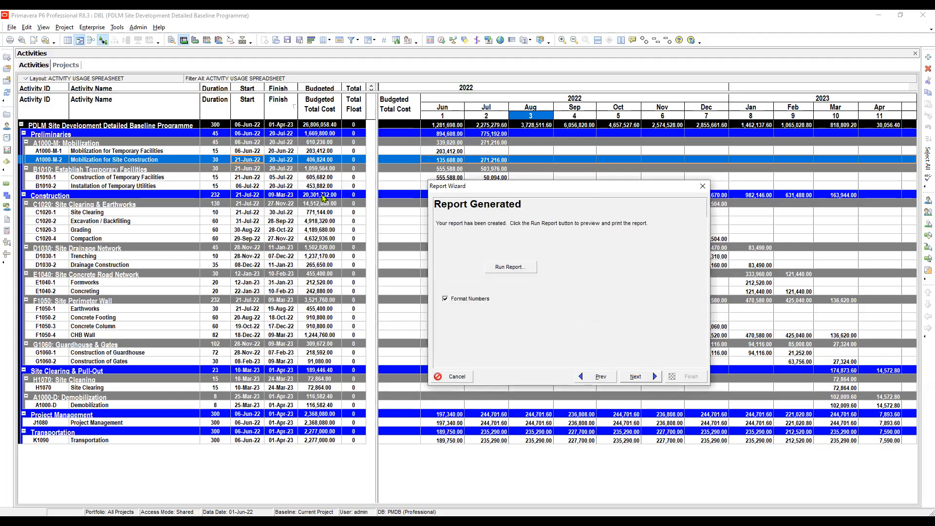
pyautogui.click(511, 267)
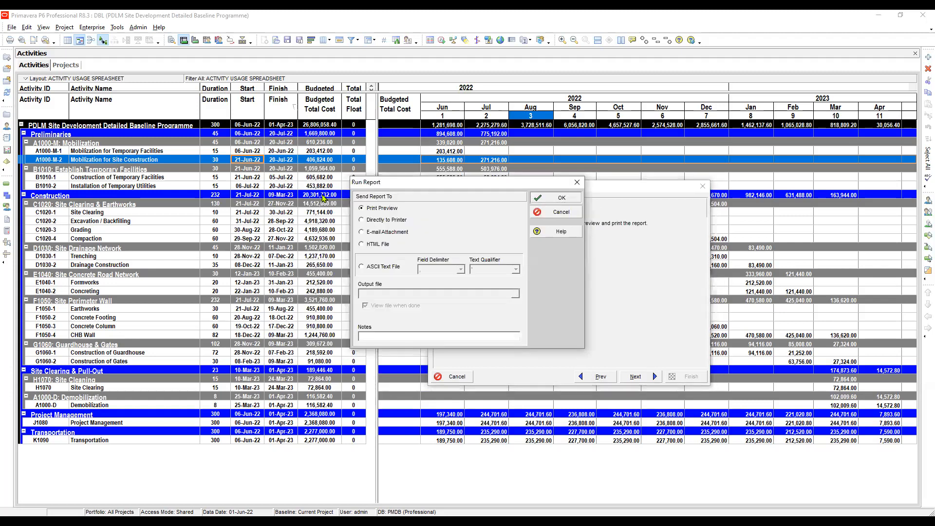
pyautogui.press('Return')
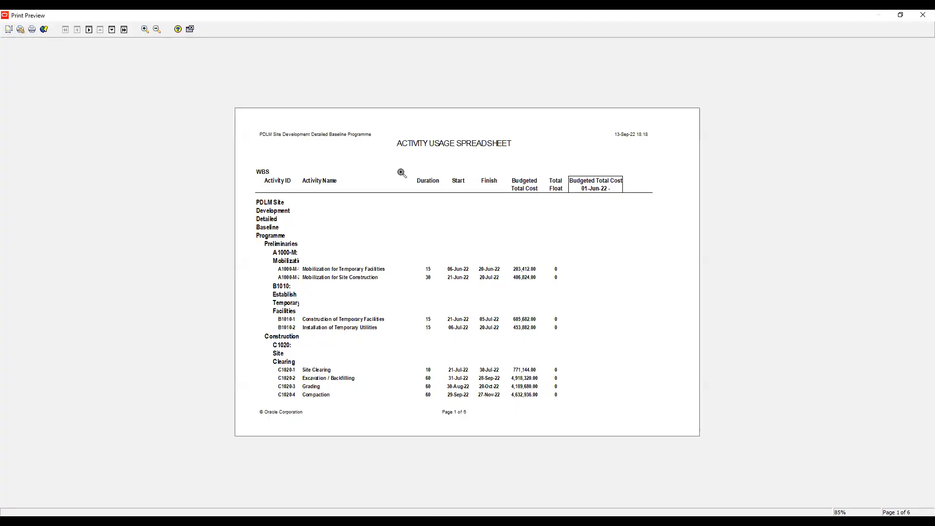
pyautogui.click(9, 30)
pyautogui.click(24, 31)
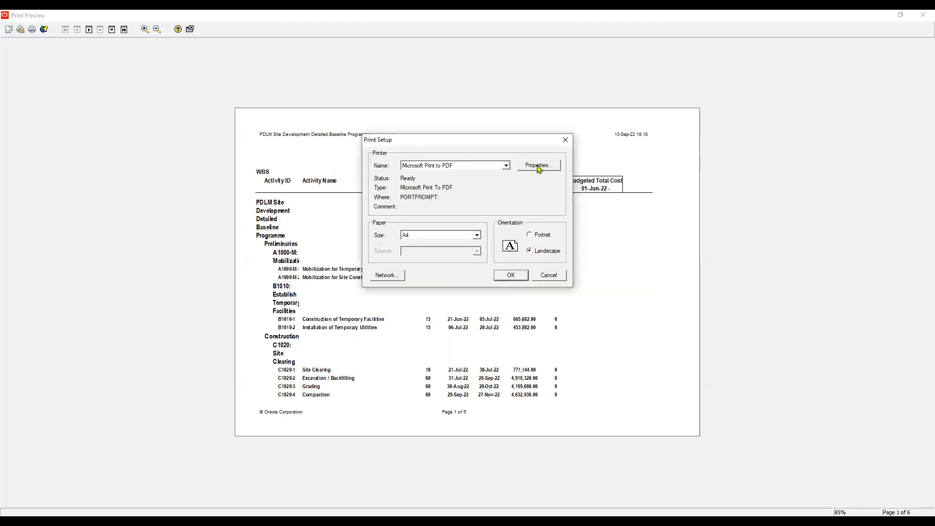
pyautogui.click(538, 166)
pyautogui.click(481, 213)
pyautogui.click(482, 230)
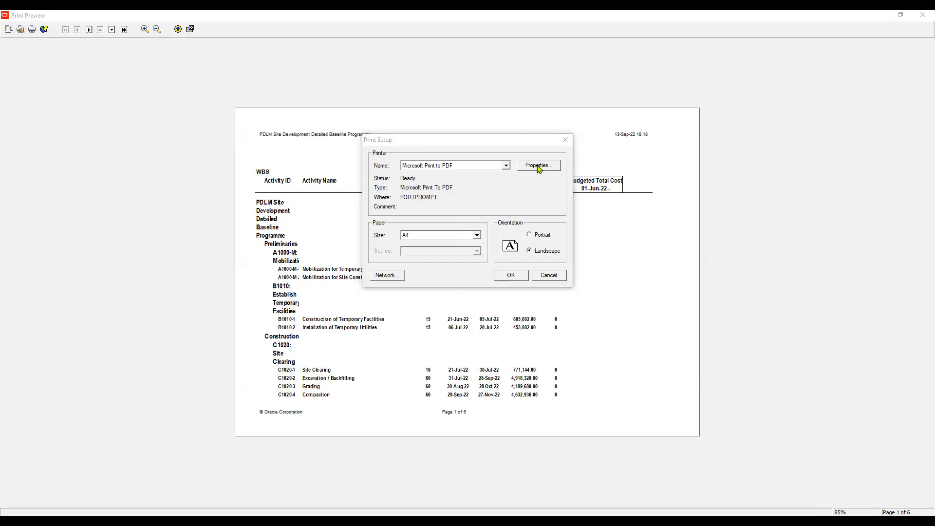
pyautogui.press('Escape')
pyautogui.press('Return')
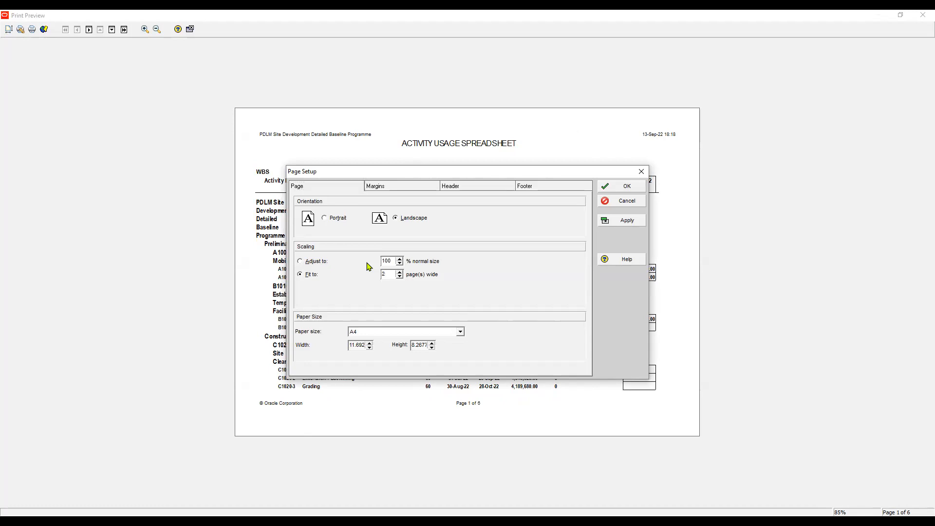
# - Fit the A4 report to 1 page wide and look through its previewed pages
pyautogui.hotkey('alt', 'a')
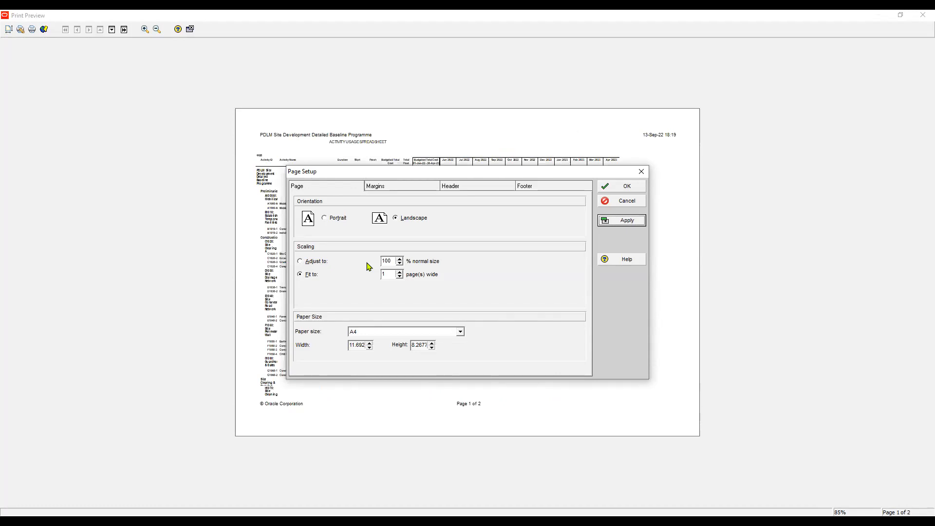
pyautogui.moveTo(631, 172); pyautogui.dragTo(614, 138)
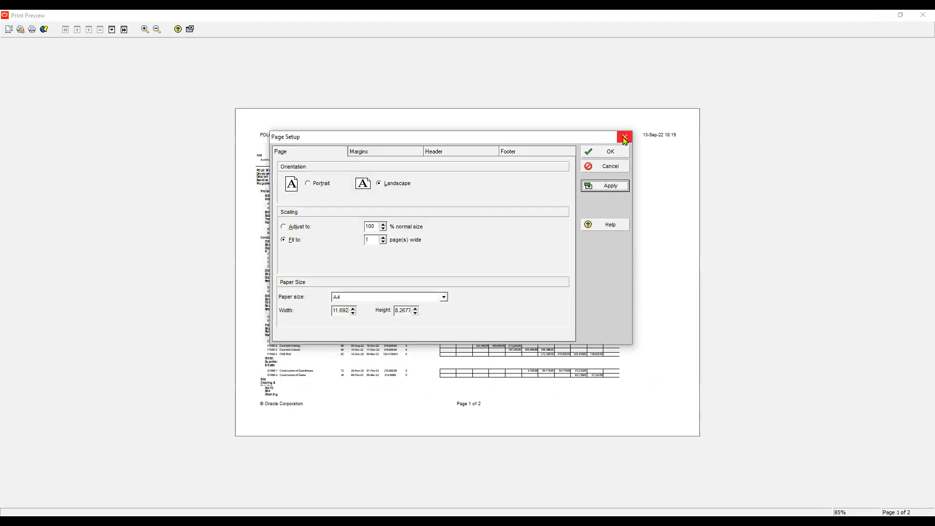
pyautogui.click(624, 140)
pyautogui.press('pagedown')
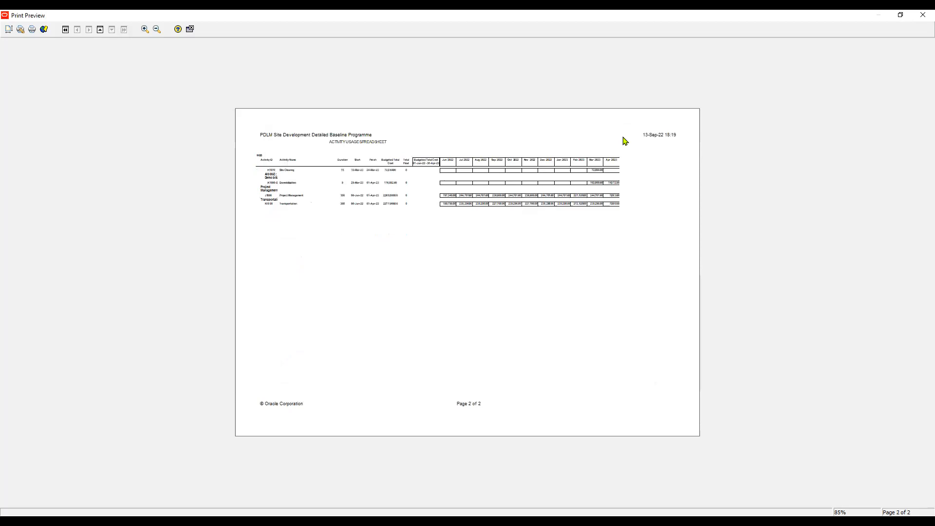
pyautogui.press('pageup')
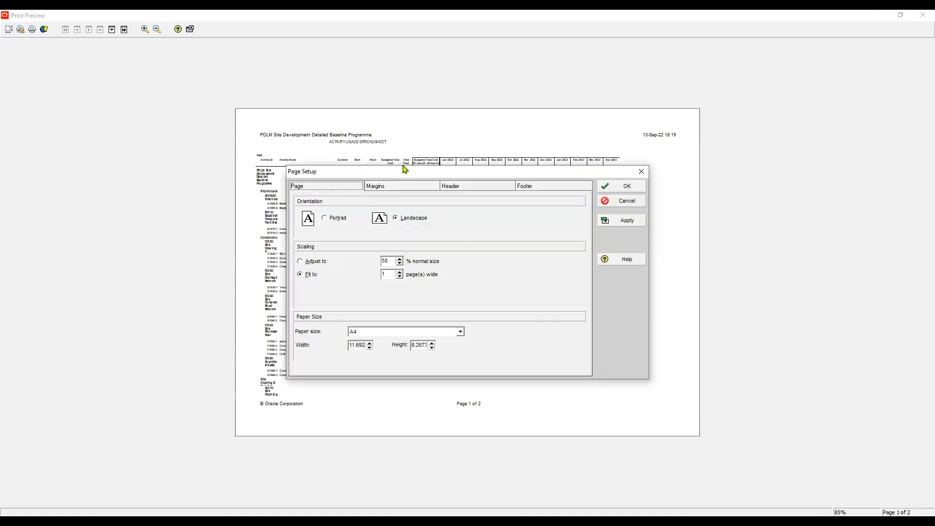
# - Change the report's paper size to A3 and apply the page setup
pyautogui.click(460, 331)
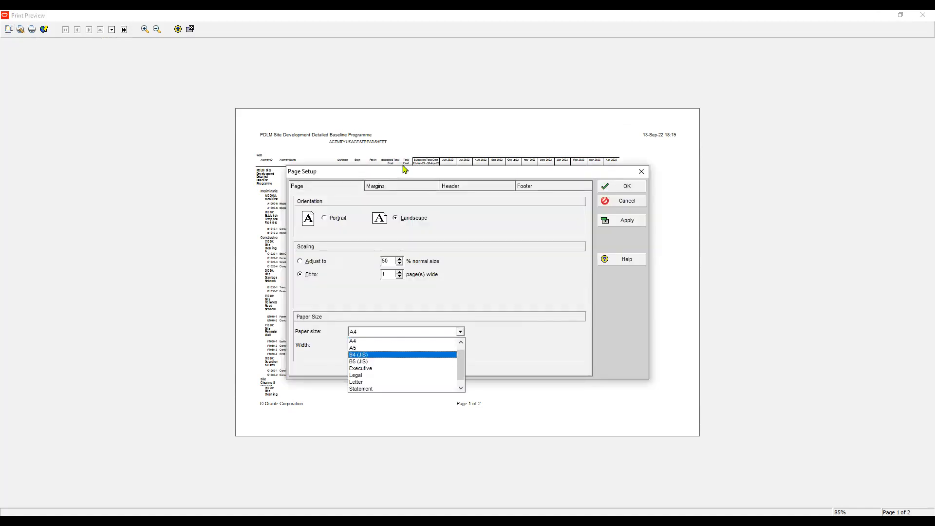
pyautogui.scroll(1, 380, 354)
pyautogui.click(370, 341)
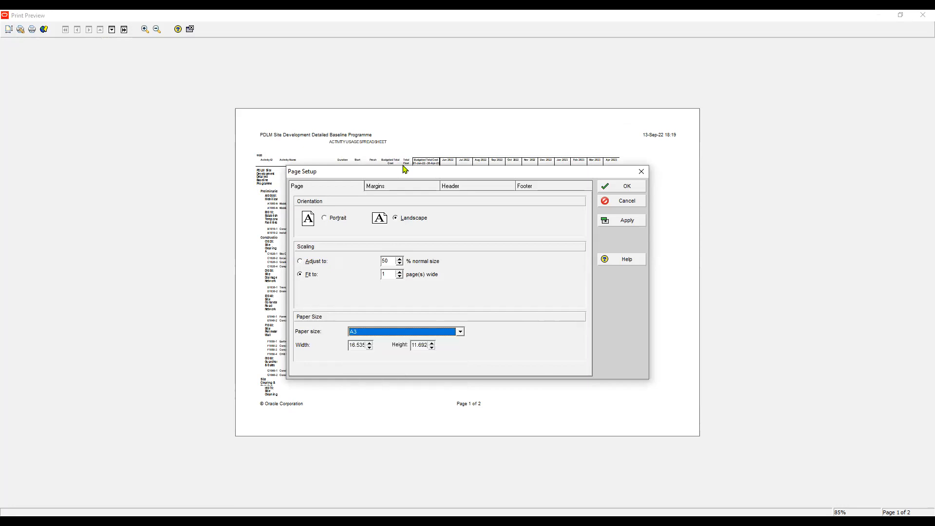
pyautogui.click(622, 220)
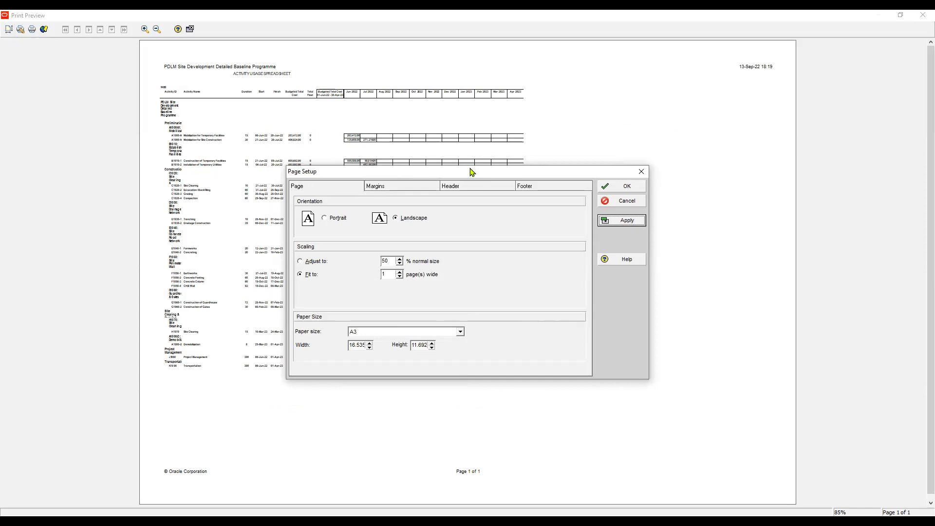
# - Try scaling the A3 report to 85% and then 84% of normal size, applying each value
pyautogui.moveTo(471, 171); pyautogui.dragTo(510, 242)
pyautogui.click(340, 332)
pyautogui.press('Tab')
pyautogui.write('8')
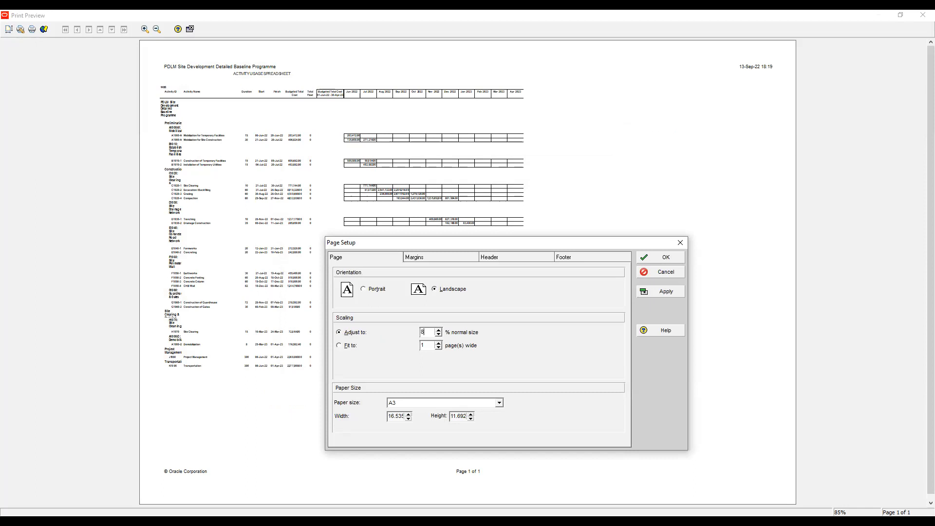
pyautogui.click(660, 291)
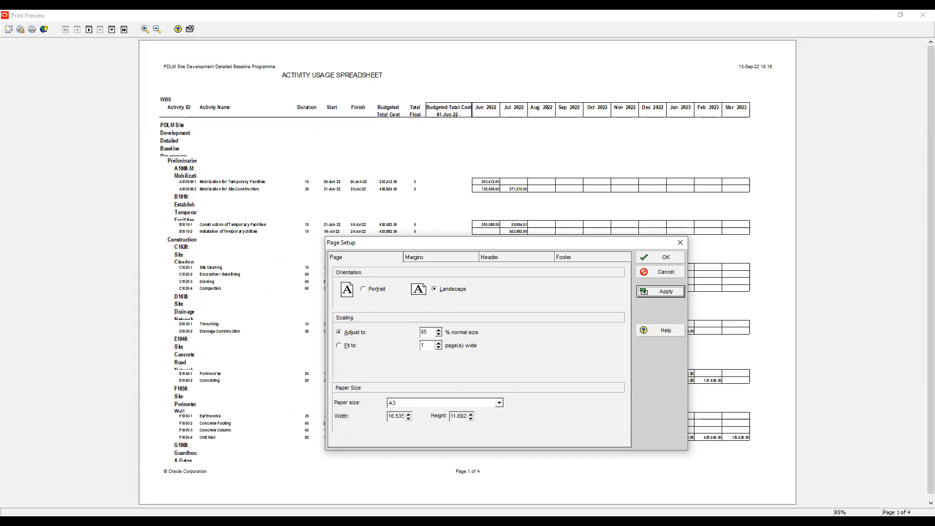
pyautogui.doubleClick(424, 332)
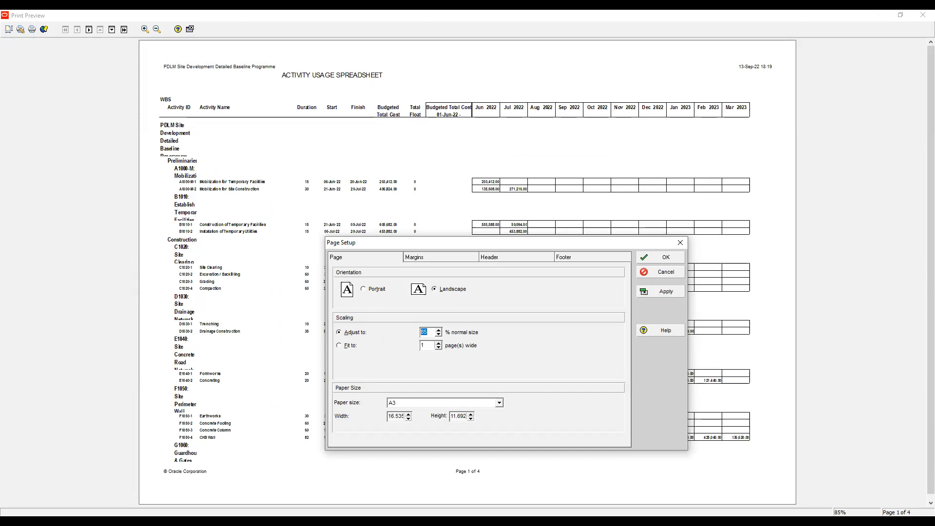
pyautogui.write('84')
pyautogui.click(661, 291)
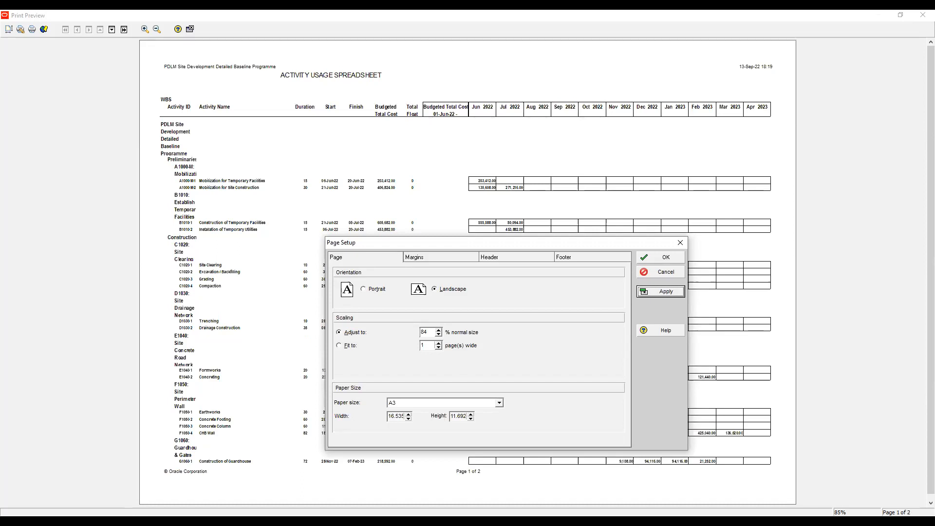
# - Set the report's scaling to 83% of normal size, accept the page setup and look through the previewed pages
pyautogui.doubleClick(424, 332)
pyautogui.press('BackSpace')
pyautogui.write('83')
pyautogui.click(660, 291)
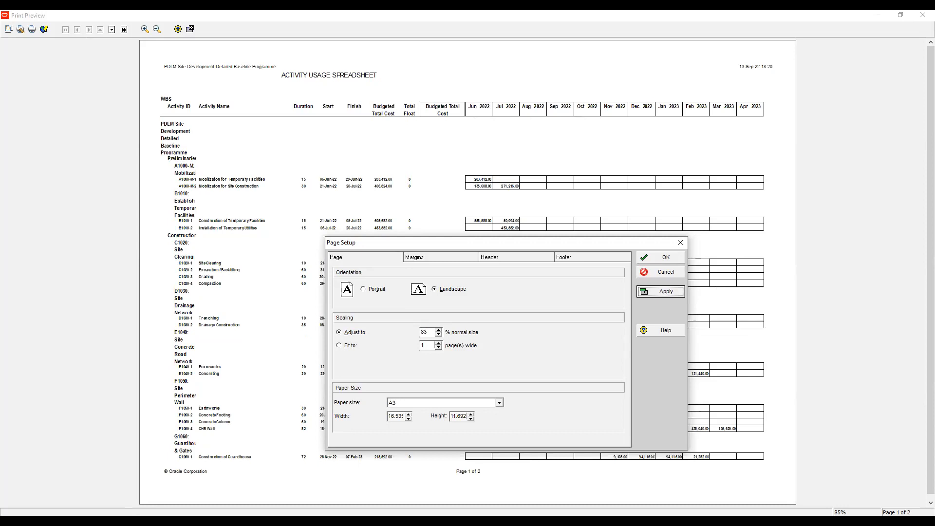
pyautogui.click(661, 257)
pyautogui.scroll(-1, 468, 273)
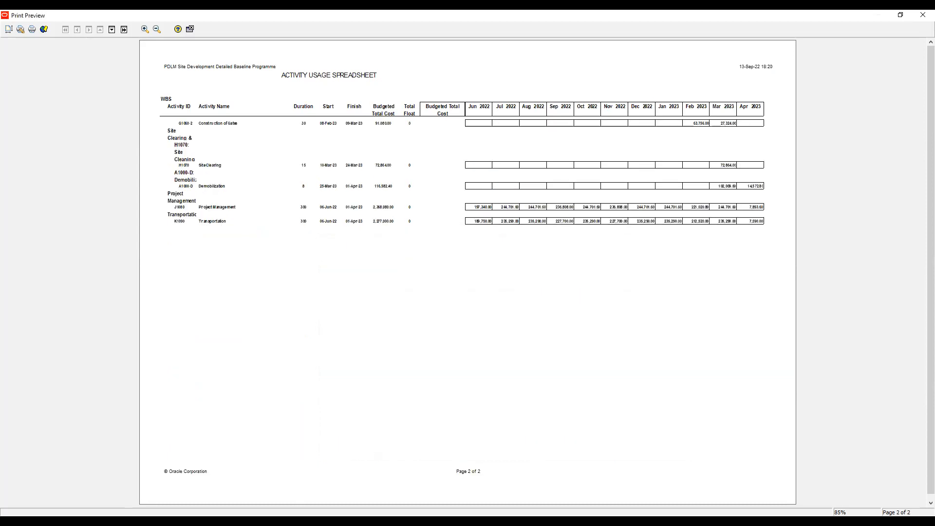
pyautogui.scroll(1, 468, 273)
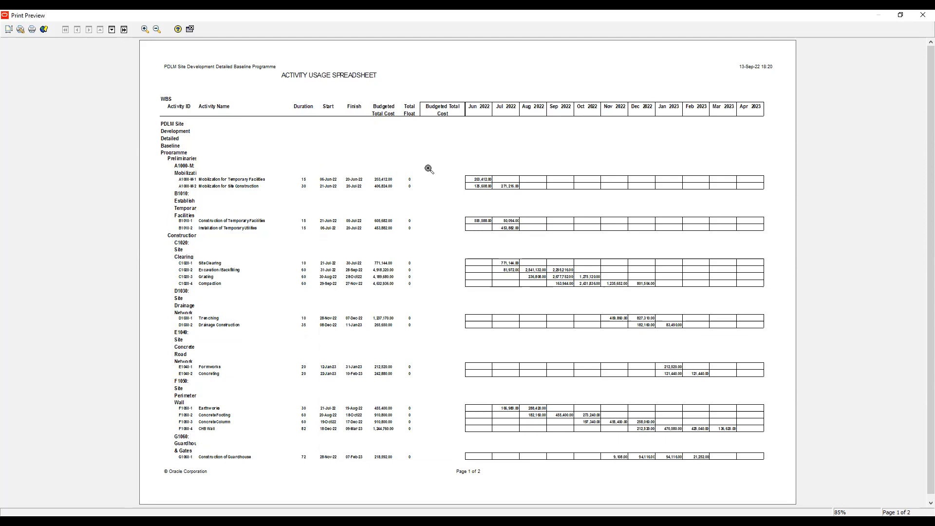
pyautogui.press('pagedown')
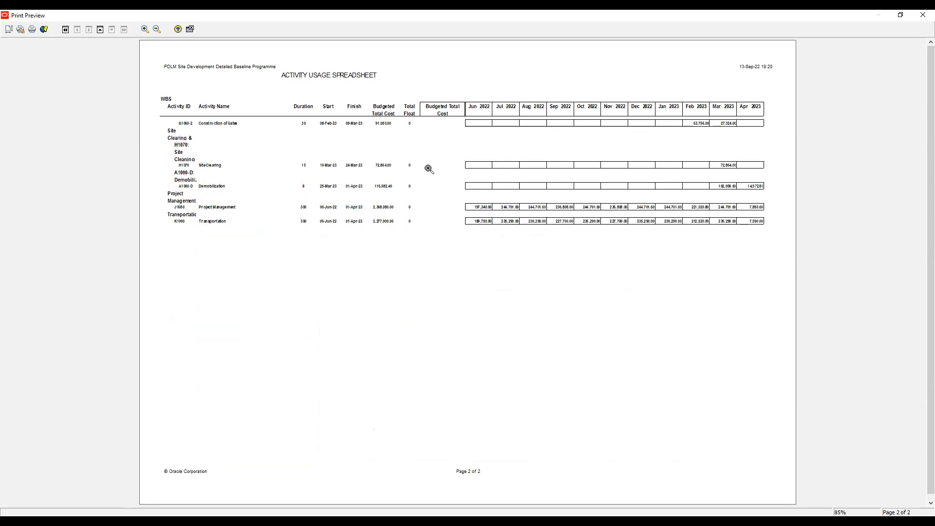
pyautogui.press('pageup')
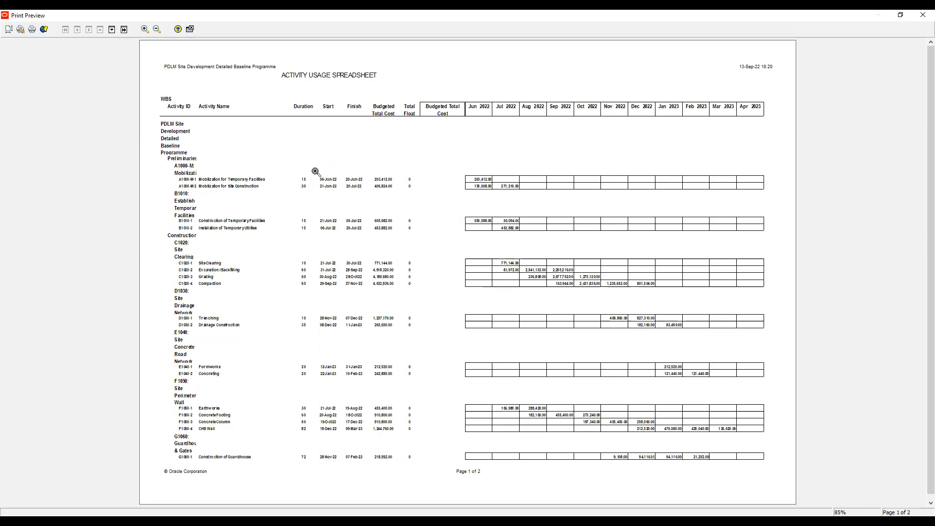
# - Leave the preview and return to the grouping and sorting options of the report's Activities subject area
pyautogui.click(190, 30)
pyautogui.click(190, 29)
pyautogui.hotkey('alt', 'p')
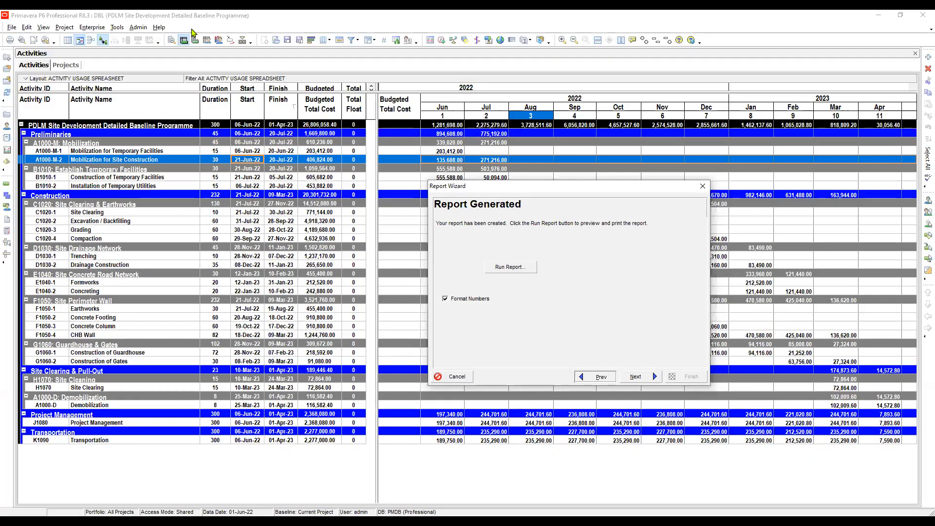
pyautogui.hotkey('alt', 'p')
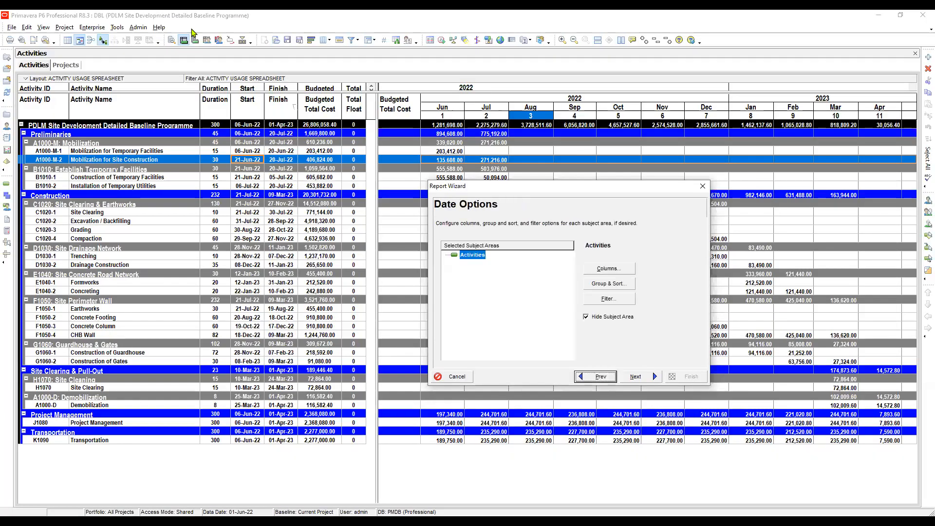
pyautogui.press('Return')
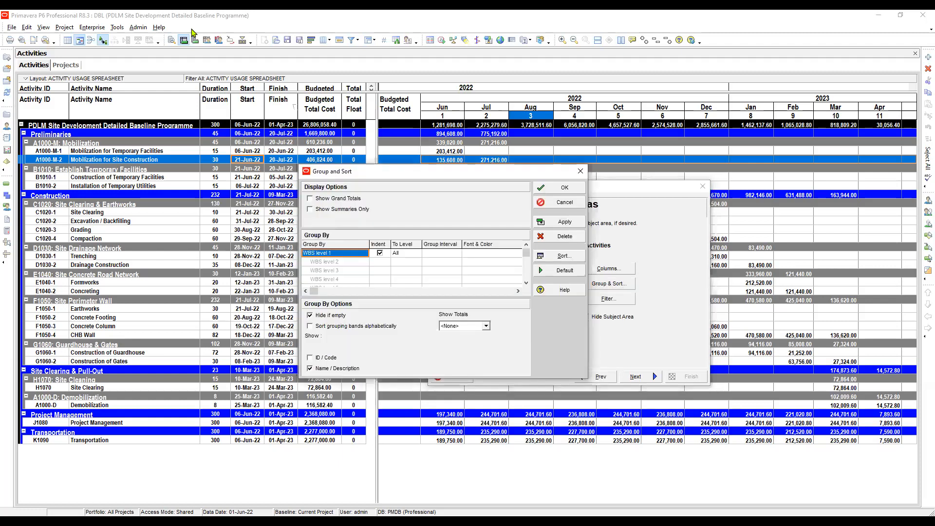
# - Try limiting the report's WBS grouping with a To Level of 3 and apply it
pyautogui.click(406, 253)
pyautogui.click(406, 281)
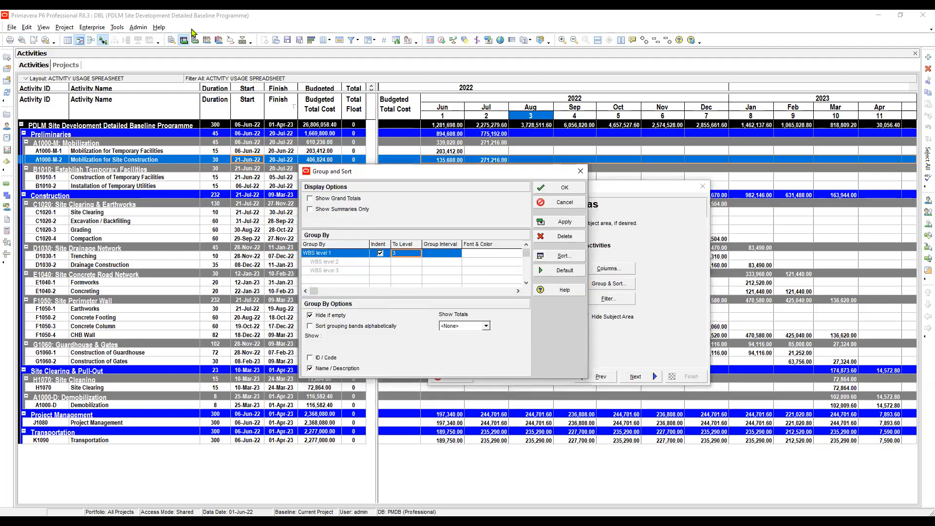
pyautogui.click(560, 222)
# - Set the WBS grouping's To Level to 2 and accept the grouping settings
pyautogui.click(408, 253)
pyautogui.click(402, 270)
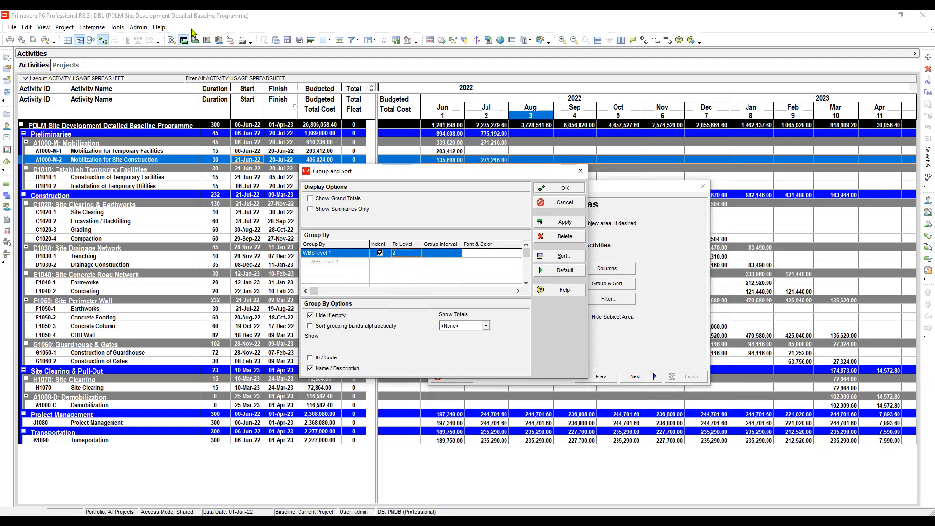
pyautogui.click(559, 188)
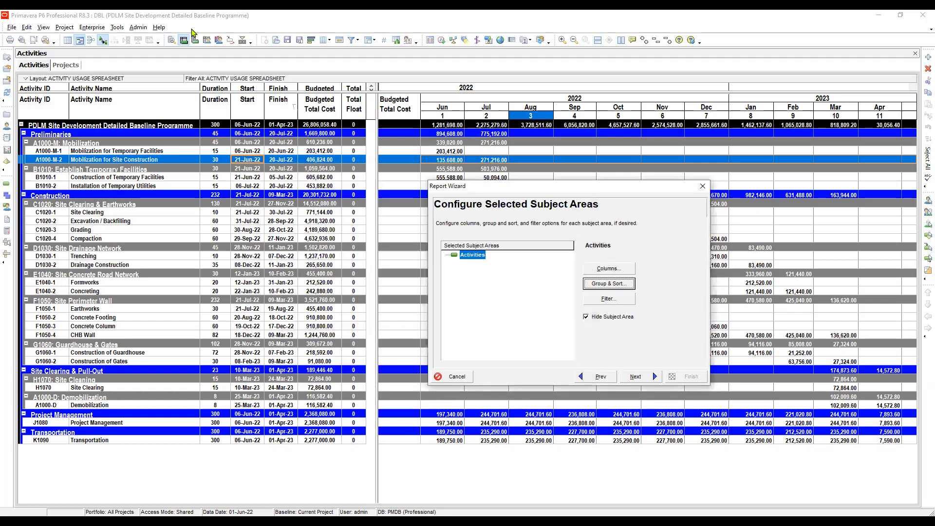
# - Complete the report setup again, run the report to print preview and accept Microsoft Print to PDF with A3 landscape paper
pyautogui.click(635, 376)
pyautogui.click(636, 377)
pyautogui.click(636, 376)
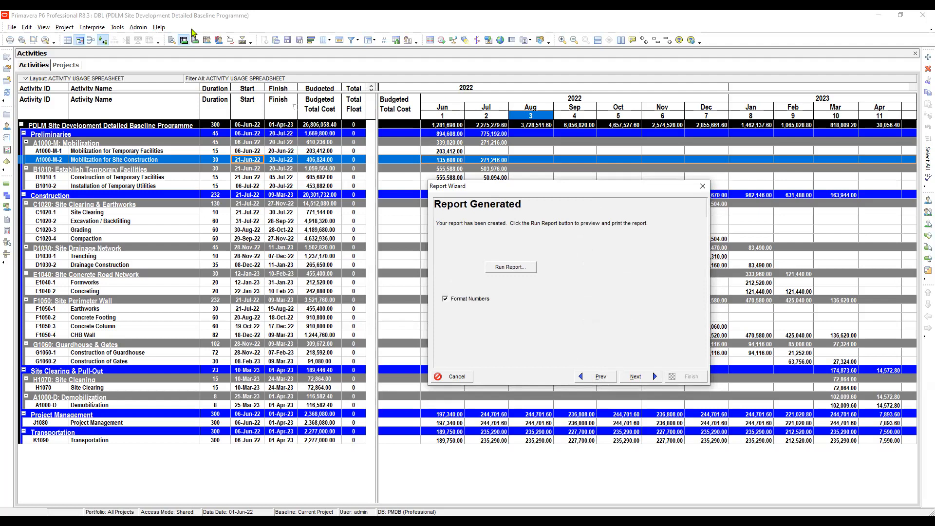
pyautogui.click(511, 267)
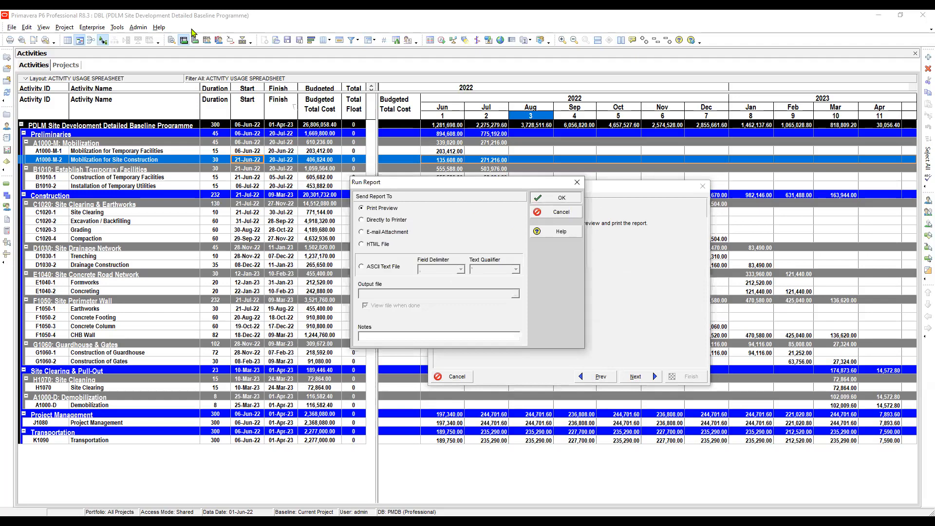
pyautogui.press('Return')
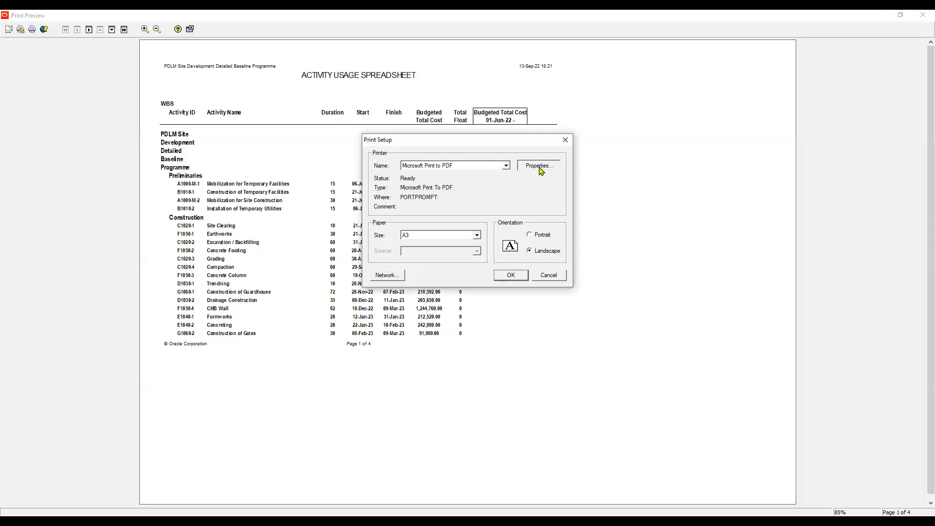
pyautogui.click(538, 166)
pyautogui.press('Return')
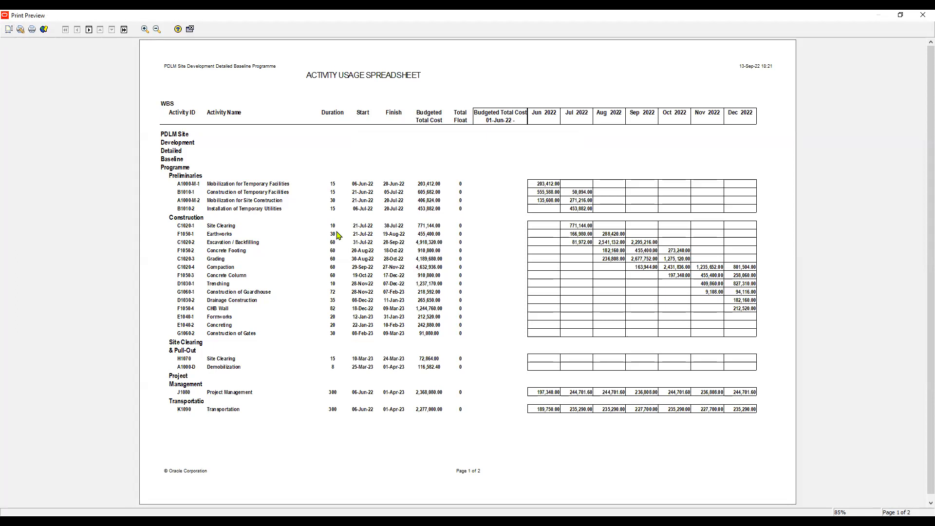
# - Adjust the regrouped report's scaling to 84% of normal size and apply it
pyautogui.click(301, 262)
pyautogui.doubleClick(386, 261)
pyautogui.write('84')
pyautogui.hotkey('alt', 'a')
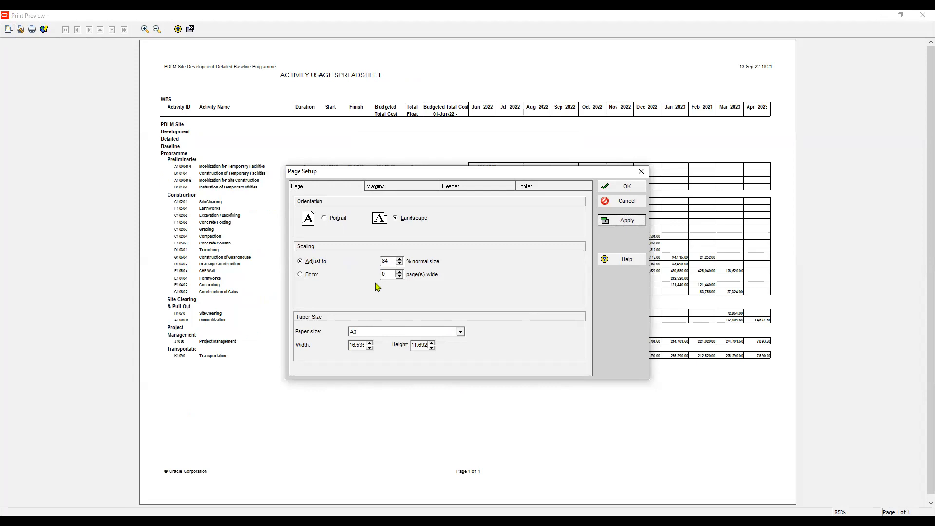
# - Switch header sections 1 and 3 to Picture, choosing a logo image from the Presentations folder
pyautogui.click(461, 186)
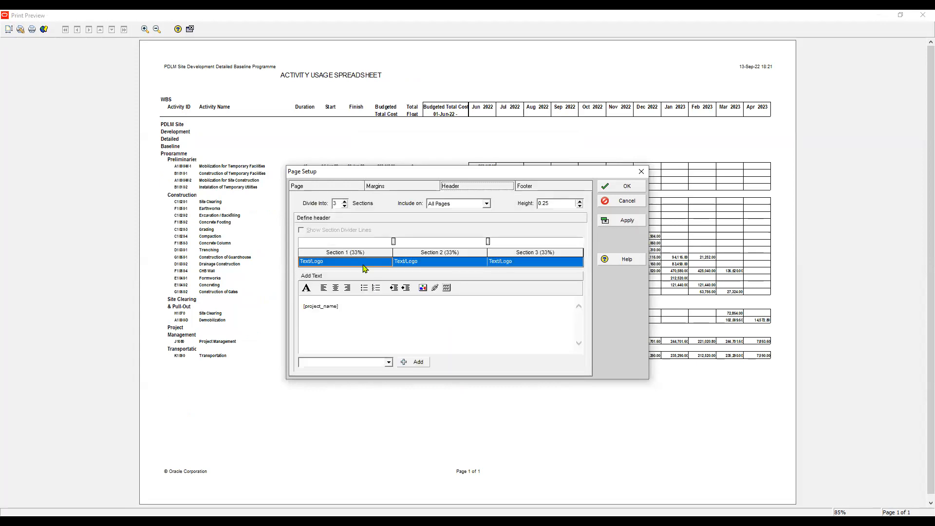
pyautogui.click(347, 266)
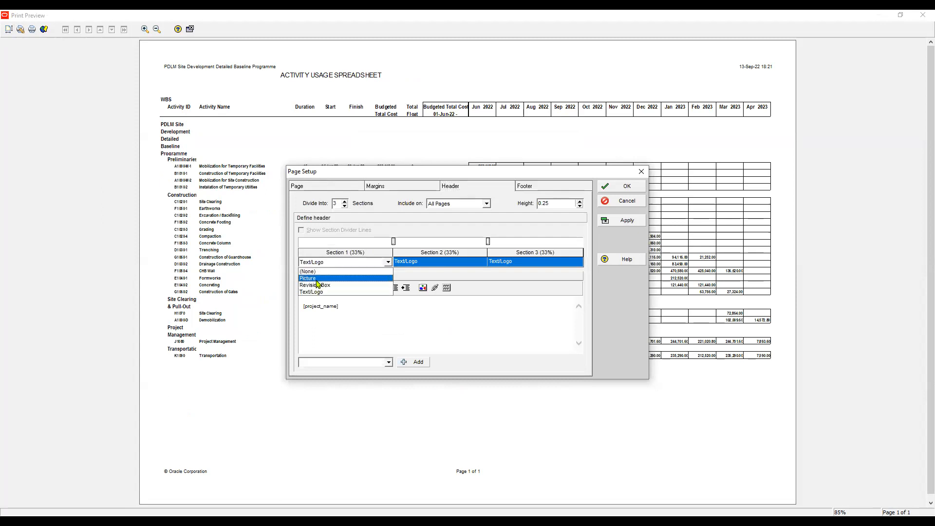
pyautogui.click(317, 279)
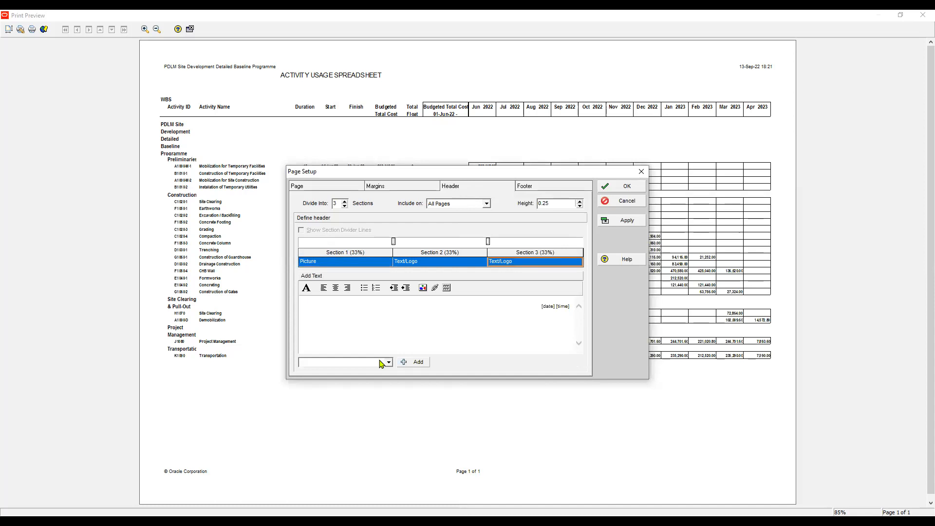
pyautogui.hotkey('alt', 'Down')
pyautogui.press('Up')
pyautogui.press('Up')
pyautogui.press('Return')
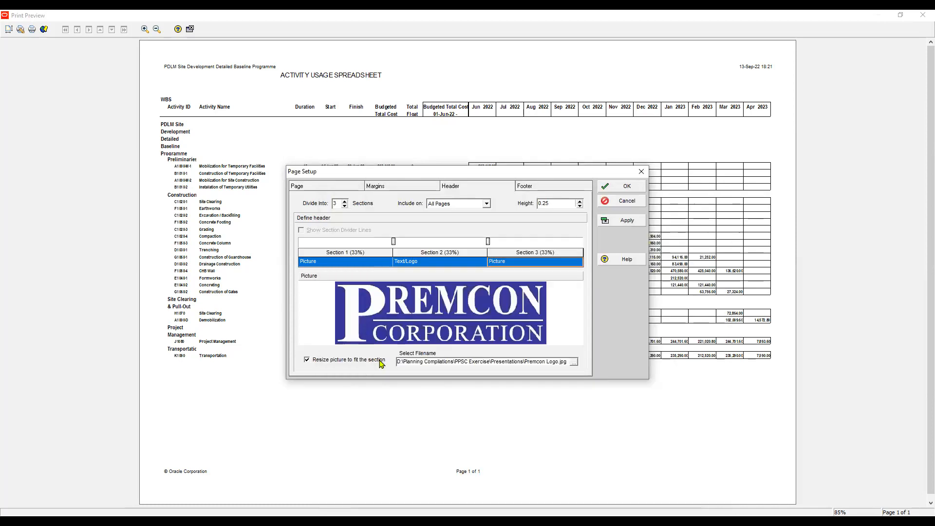
pyautogui.press('Left')
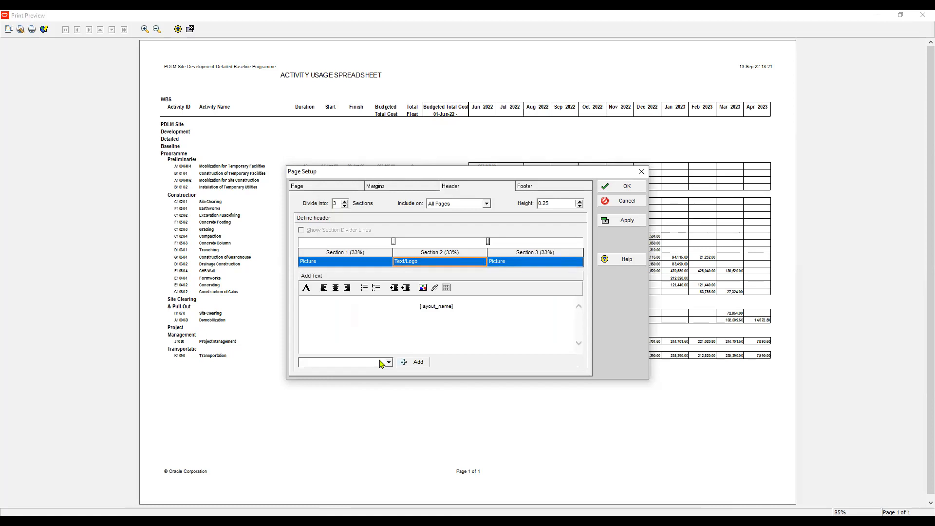
# - Keep header section 2 as Text/Logo and replace its layout name field with the text PDLM SITE DEVELOPMENT
pyautogui.click(440, 262)
pyautogui.click(483, 262)
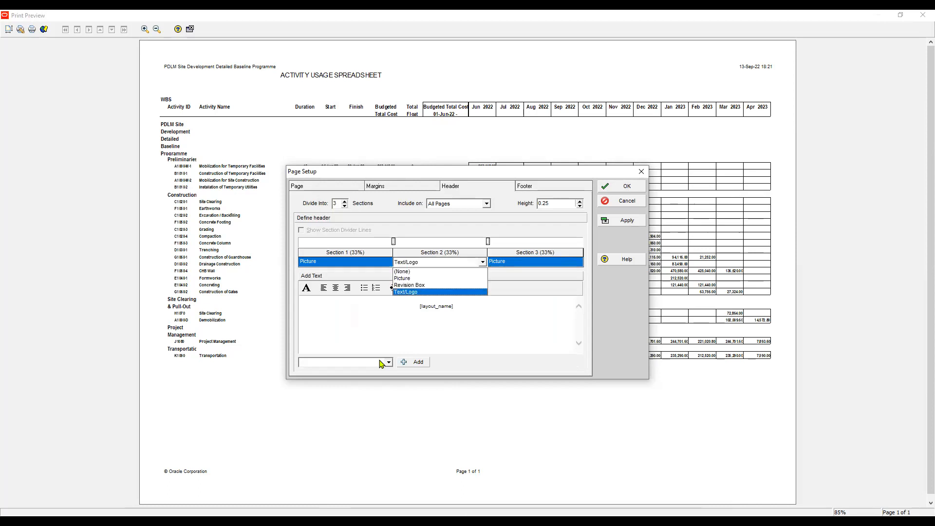
pyautogui.press('Down')
pyautogui.press('Down')
pyautogui.press('Return')
pyautogui.hotkey('ctrl', 'a')
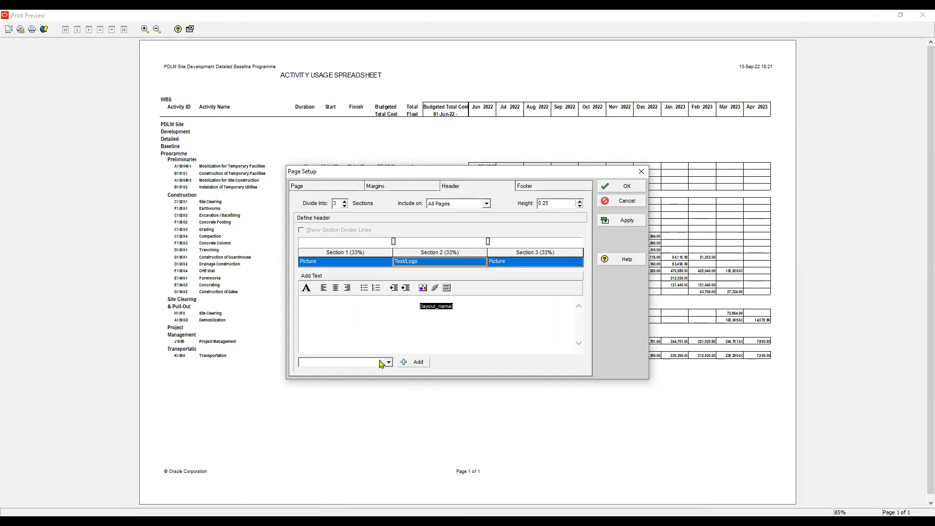
pyautogui.write('PDLM SITE DEVELOPMENT')
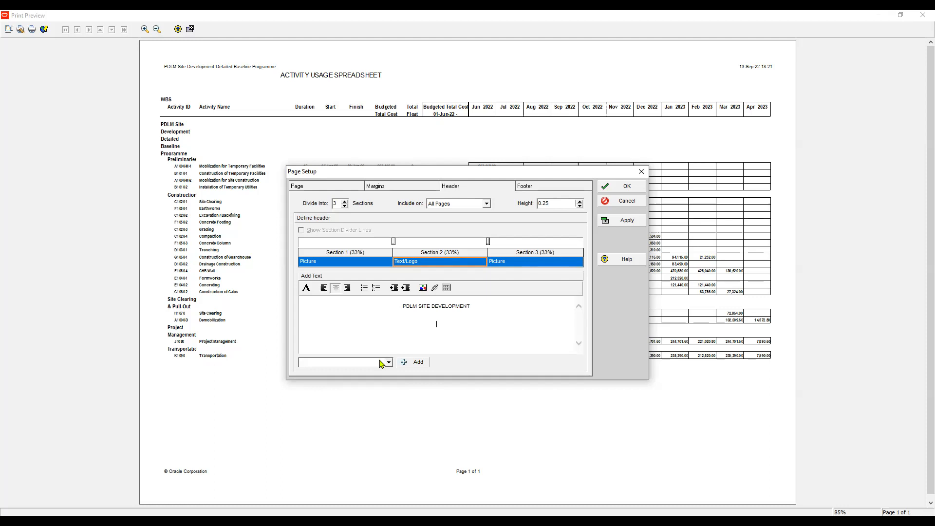
# - Add ACTIVITY USAGE REPORT WIZARD as the second line of header section 2
pyautogui.write('ACTIVITY USAGE SPREADSHEET')
pyautogui.press('BackSpace')
pyautogui.press('BackSpace')
pyautogui.press('BackSpace')
pyautogui.press('BackSpace')
pyautogui.press('BackSpace')
pyautogui.press('BackSpace')
pyautogui.press('BackSpace')
pyautogui.press('BackSpace')
pyautogui.press('BackSpace')
pyautogui.press('BackSpace')
pyautogui.press('BackSpace')
pyautogui.press('BackSpace')
pyautogui.write('REPORT WIZARD')
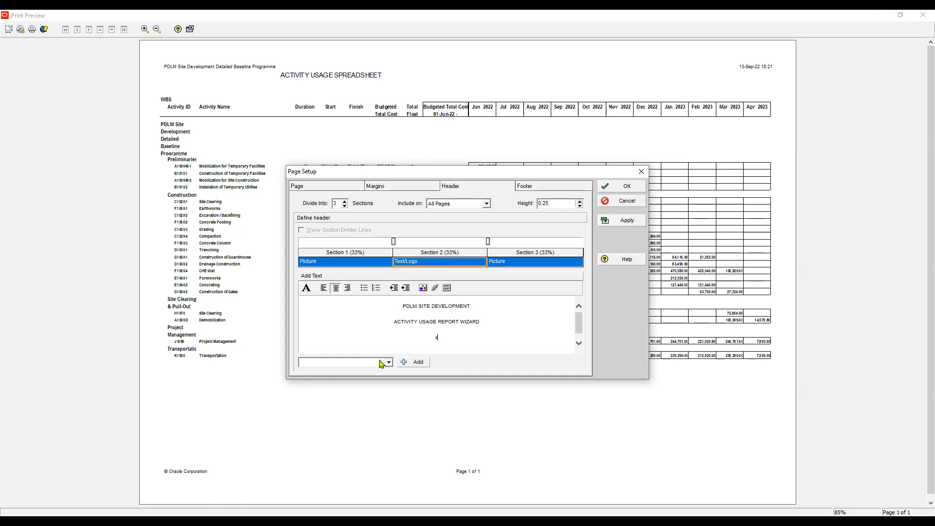
# - Add a third line, STATUS DATE:, to header section 2 and insert the Data Date field after it
pyautogui.write('TATUS DATE:')
pyautogui.click(385, 362)
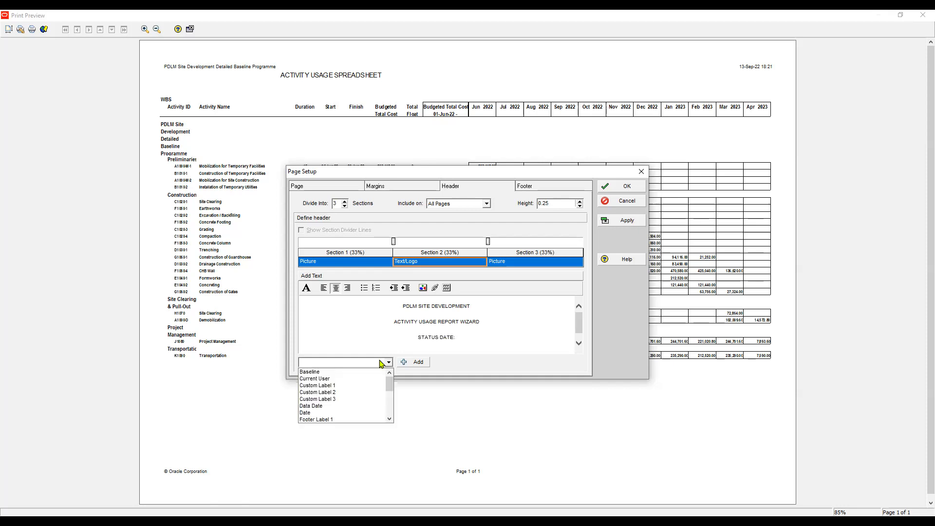
pyautogui.click(326, 406)
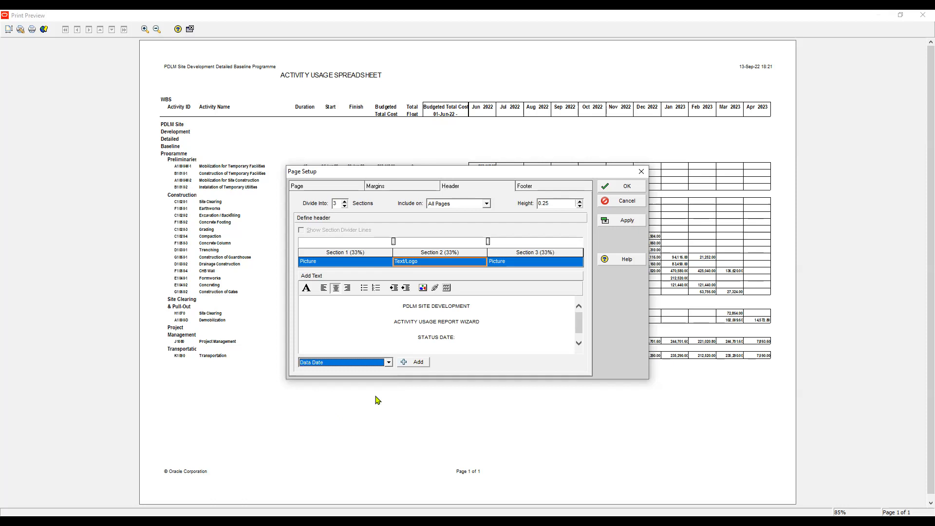
pyautogui.click(414, 361)
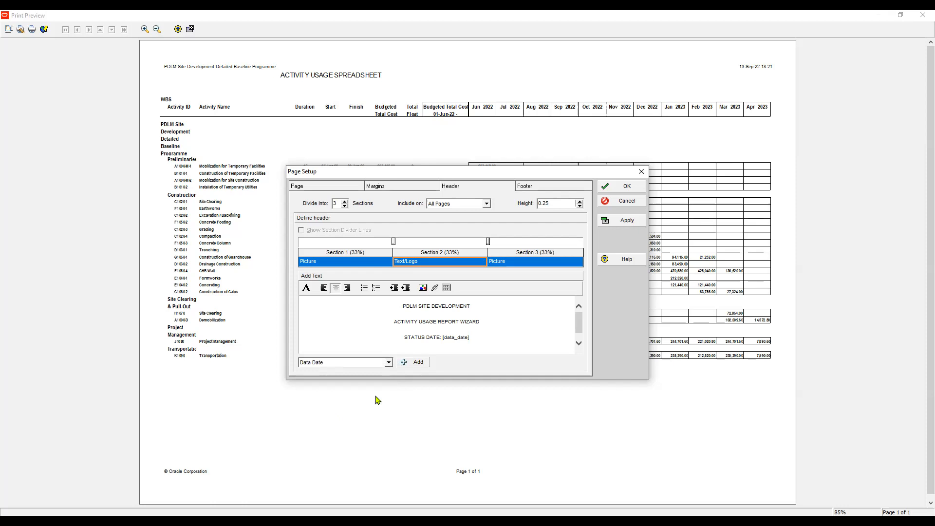
# - Format the first two lines of header section 2 in Arial Black, size 12, blue
pyautogui.hotkey('ctrl', 'Home')
pyautogui.hotkey('shift', 'Down')
pyautogui.hotkey('shift', 'Down')
pyautogui.hotkey('shift', 'Up')
pyautogui.hotkey('shift', 'Down')
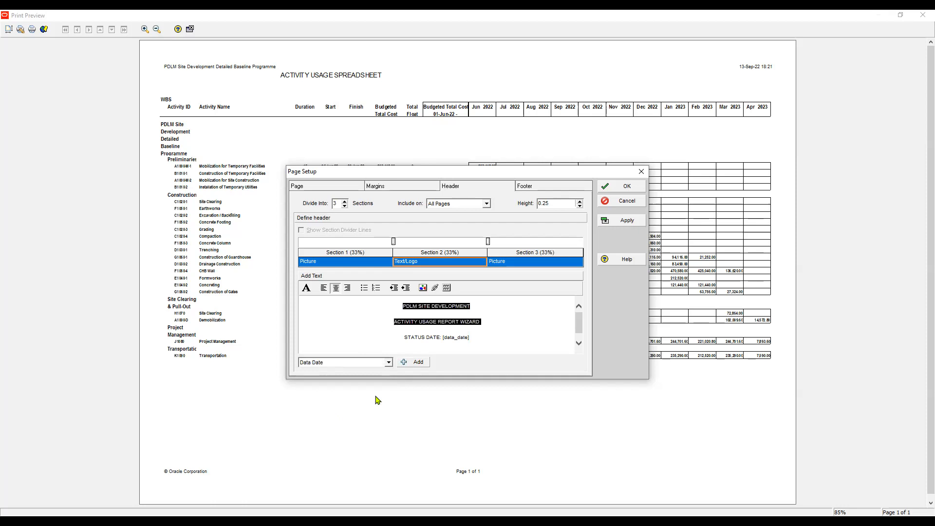
pyautogui.click(309, 288)
pyautogui.click(402, 247)
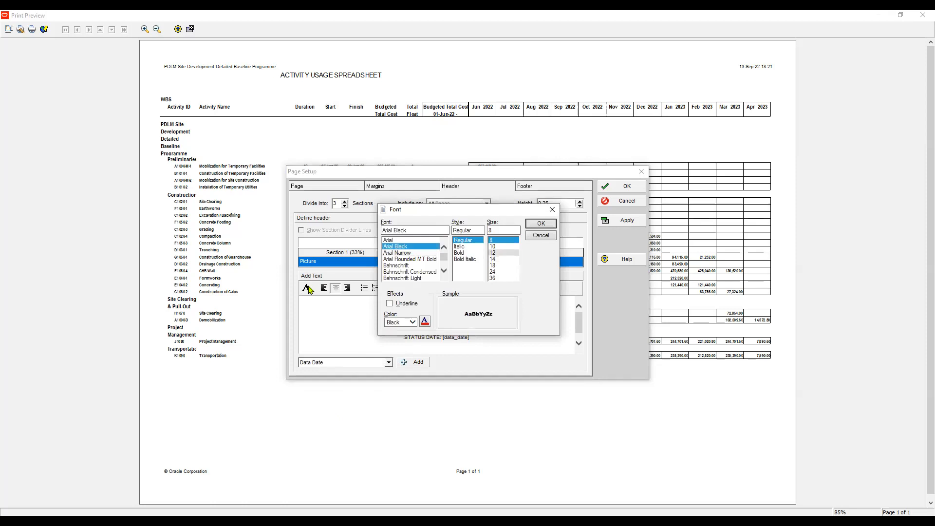
pyautogui.click(492, 253)
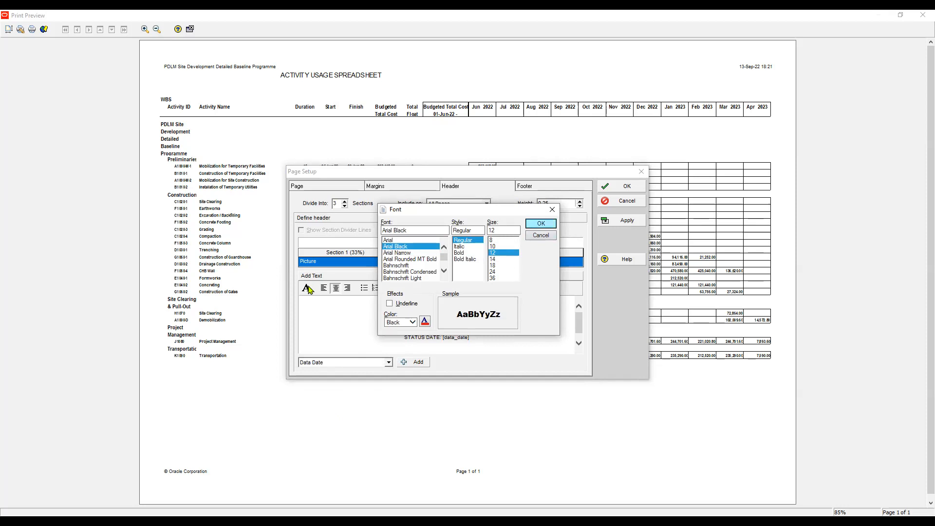
pyautogui.click(412, 322)
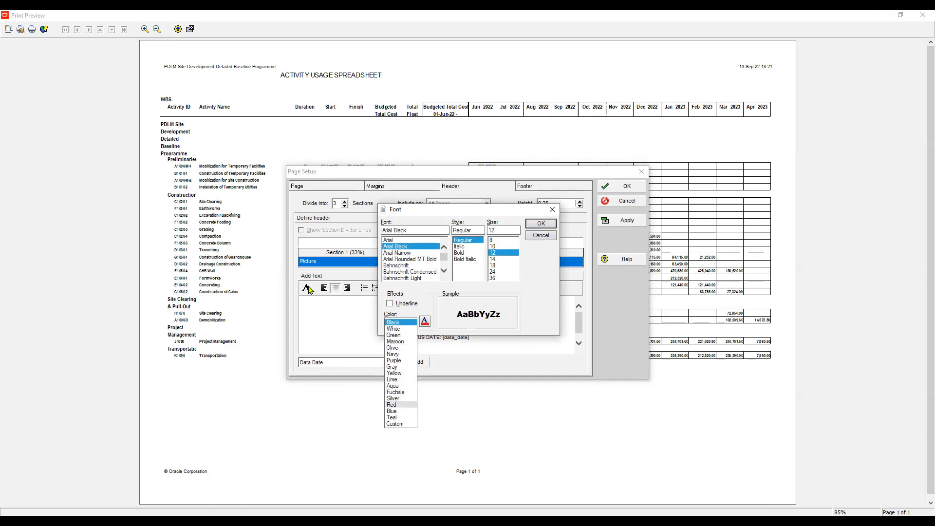
pyautogui.click(392, 411)
pyautogui.click(541, 223)
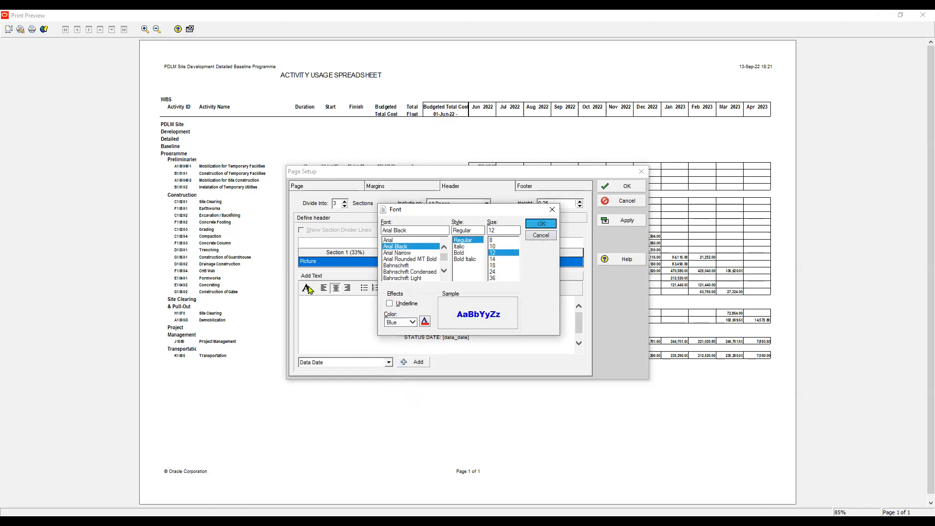
# - Change the font colour of the ACTIVITY USAGE REPORT WIZARD line in header section 2 to maroon
pyautogui.moveTo(507, 329); pyautogui.dragTo(348, 329)
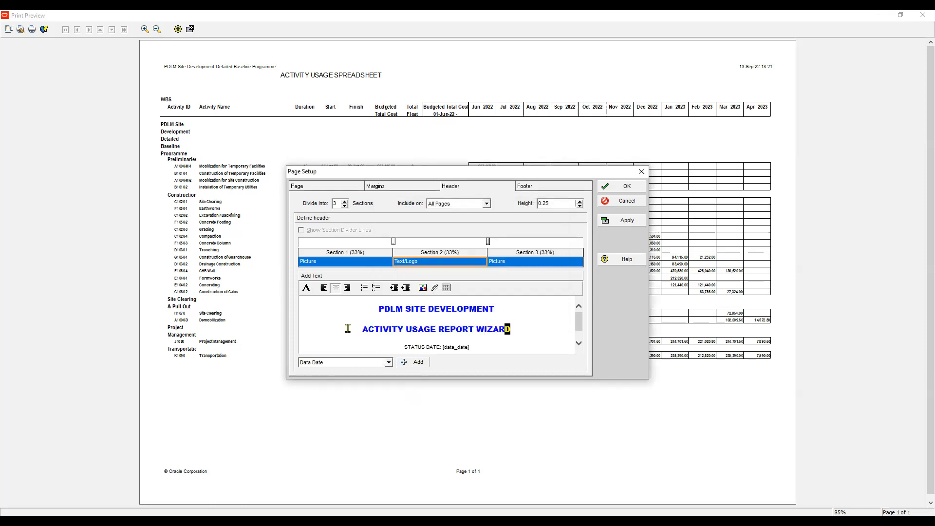
pyautogui.click(306, 288)
pyautogui.click(404, 322)
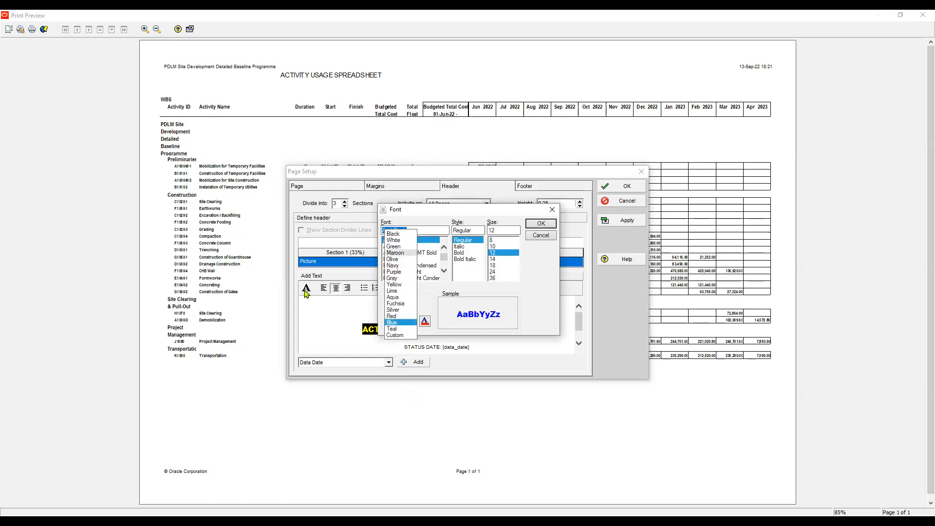
pyautogui.click(395, 252)
pyautogui.press('Return')
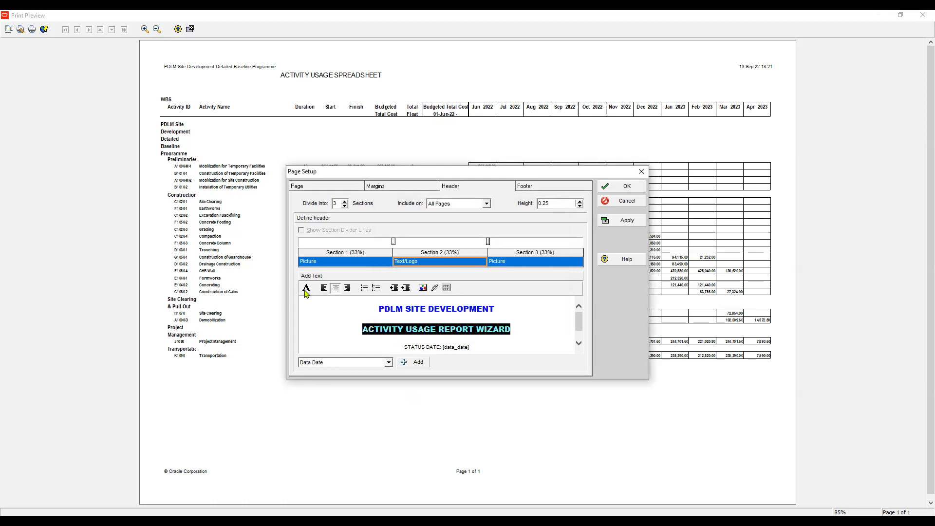
# - Format the STATUS DATE line in Arial Narrow, bold, size 12, and apply the header changes to the preview
pyautogui.moveTo(404, 347); pyautogui.dragTo(470, 348)
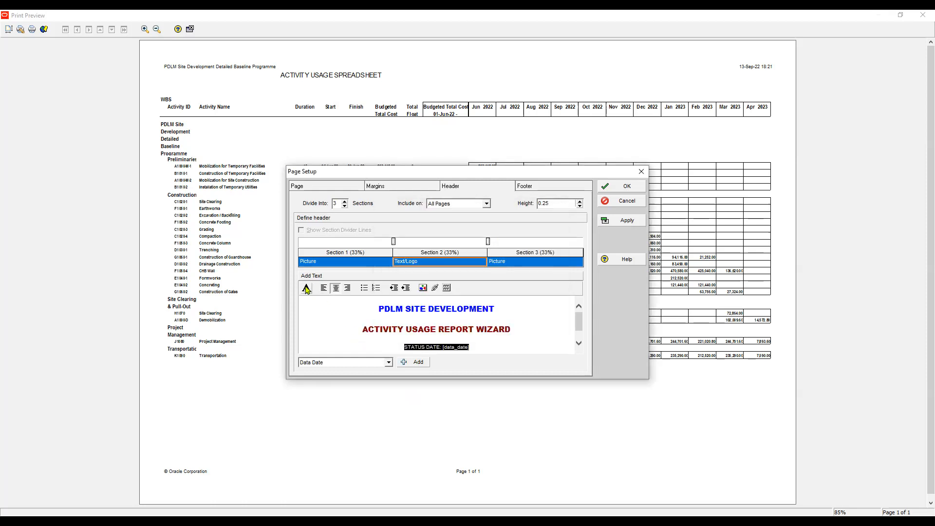
pyautogui.click(306, 289)
pyautogui.click(397, 253)
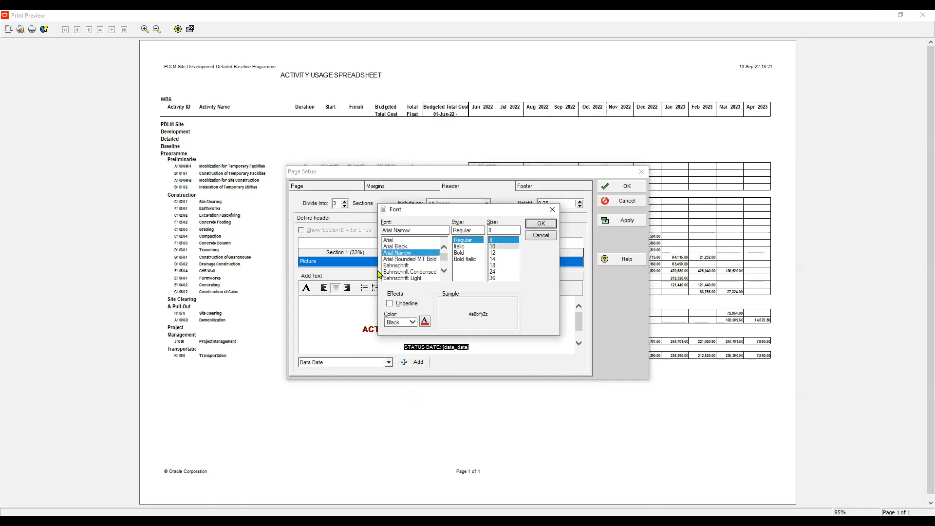
pyautogui.click(503, 253)
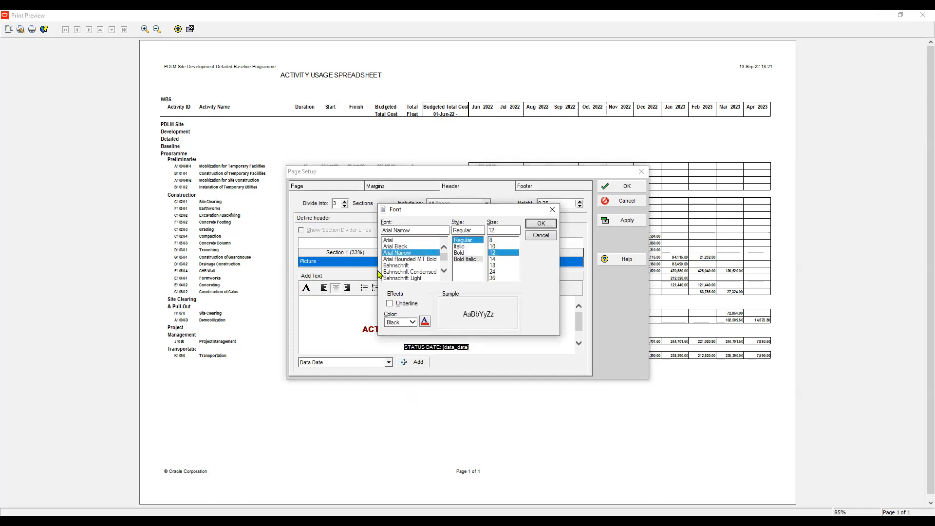
pyautogui.click(459, 252)
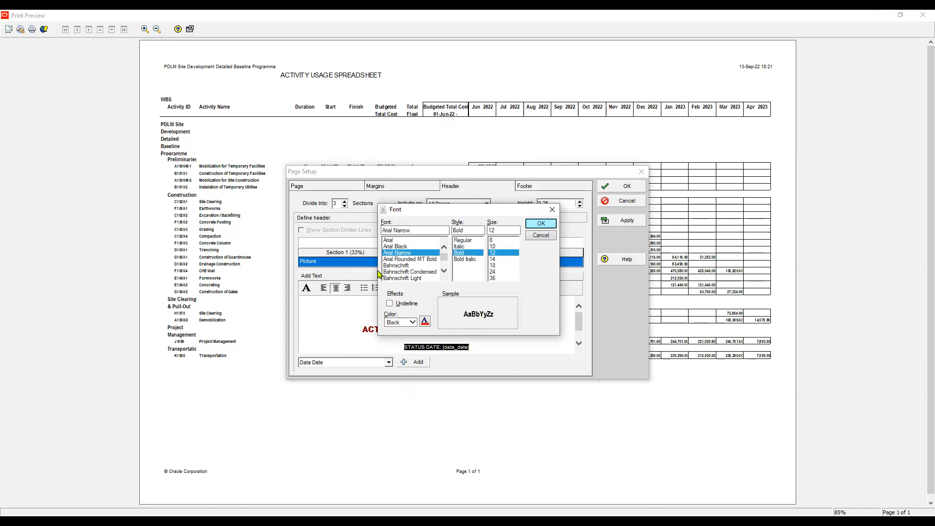
pyautogui.click(540, 223)
pyautogui.click(622, 221)
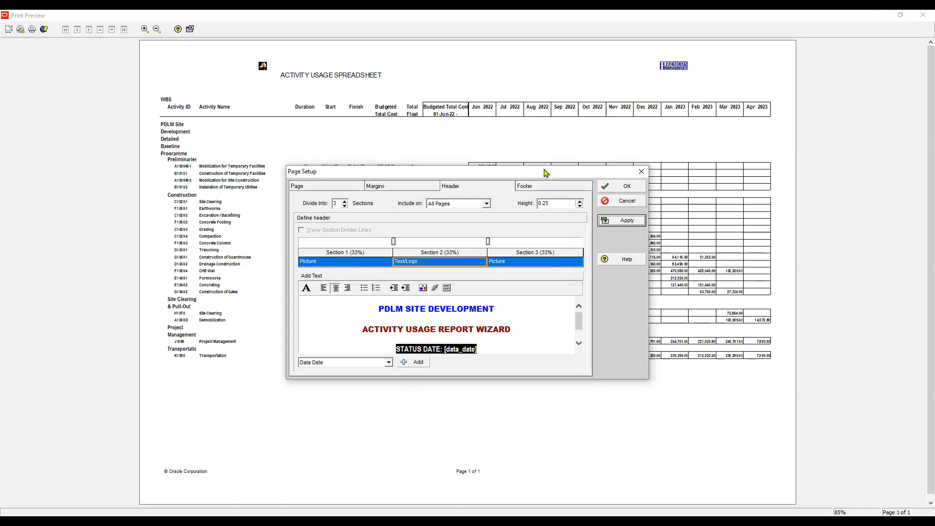
# - Set the header height to 1, apply it to the preview, and accept the page setup
pyautogui.click(550, 203)
pyautogui.press('BackSpace')
pyautogui.press('BackSpace')
pyautogui.write('5')
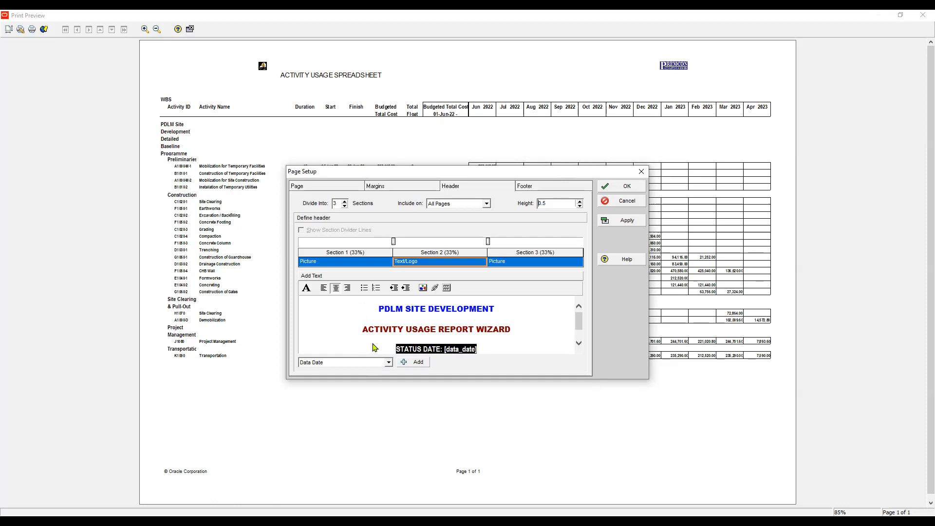
pyautogui.click(579, 201)
pyautogui.click(580, 202)
pyautogui.click(622, 220)
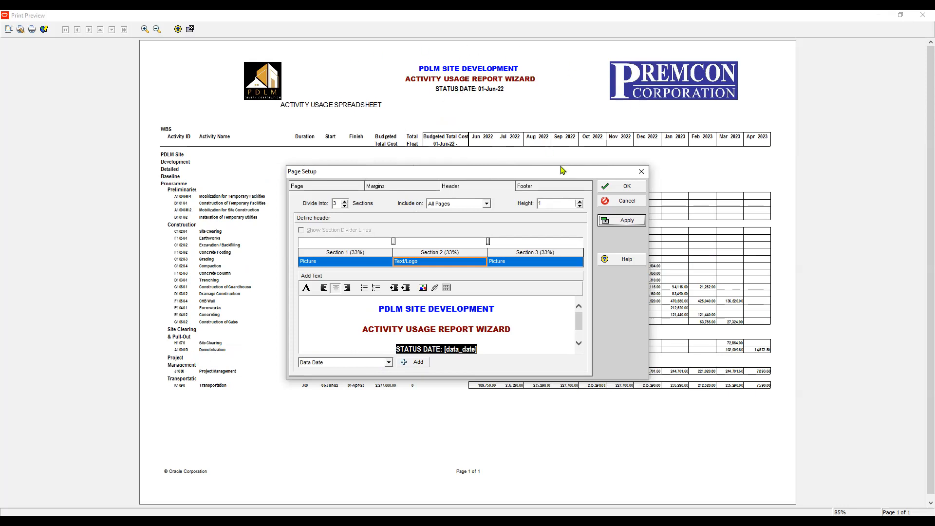
pyautogui.moveTo(561, 168); pyautogui.dragTo(676, 211)
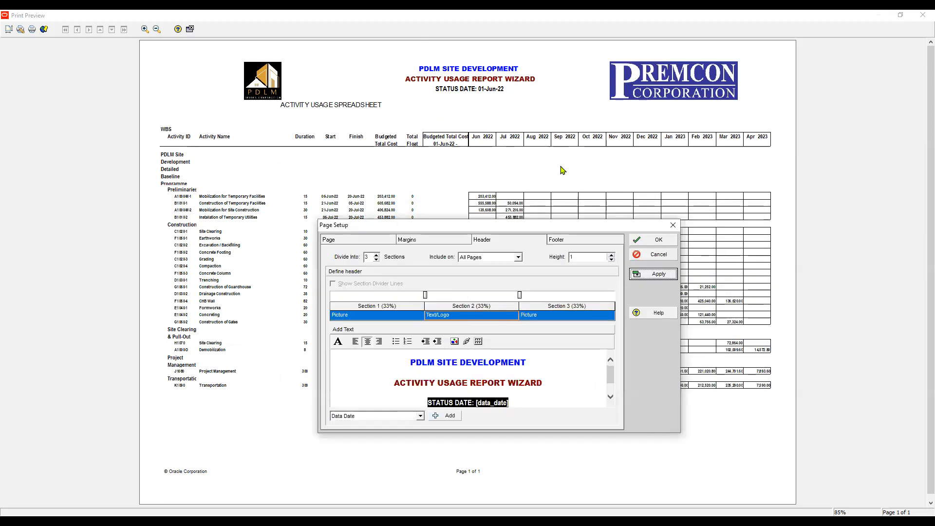
pyautogui.press('Return')
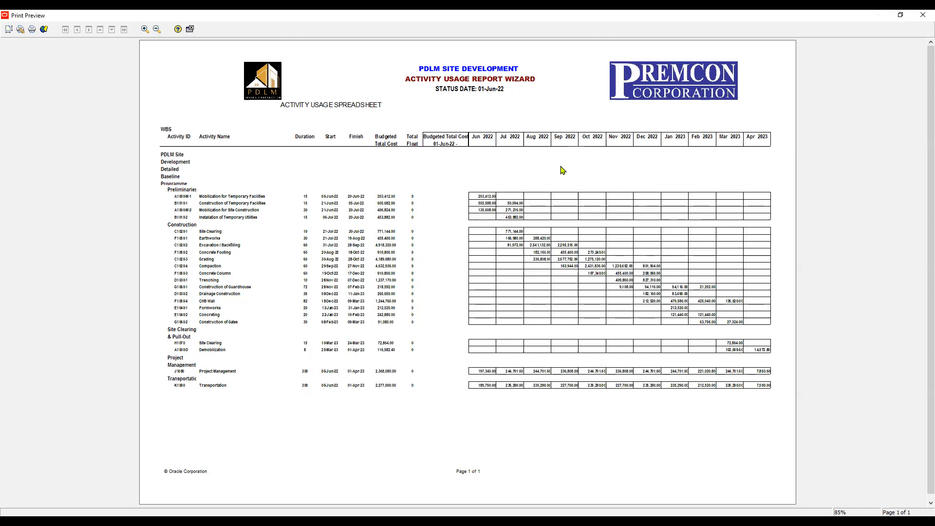
# - Print the report to PDF, choosing the Detailed Baseline Programme Report Layouts folder inside PPSC Exercise > PCM Exercise Video as the save location
pyautogui.click(31, 30)
pyautogui.press('Return')
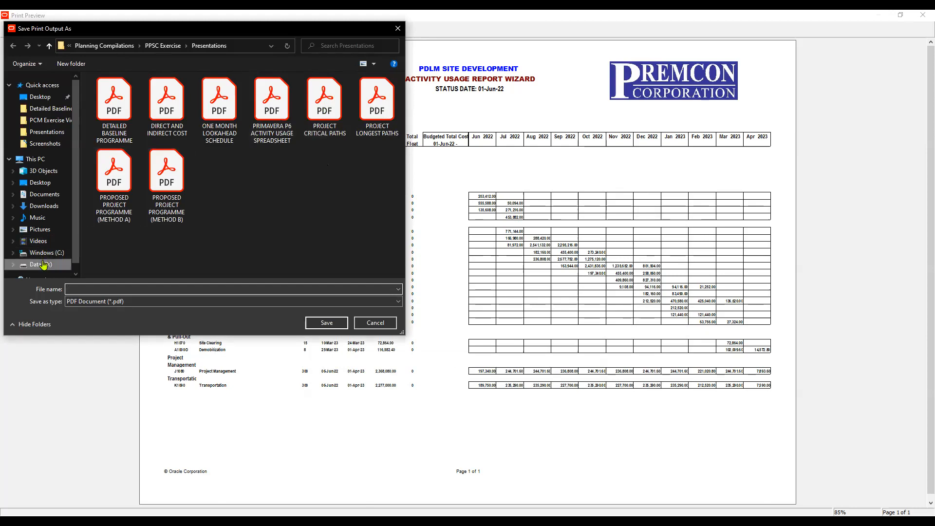
pyautogui.click(41, 264)
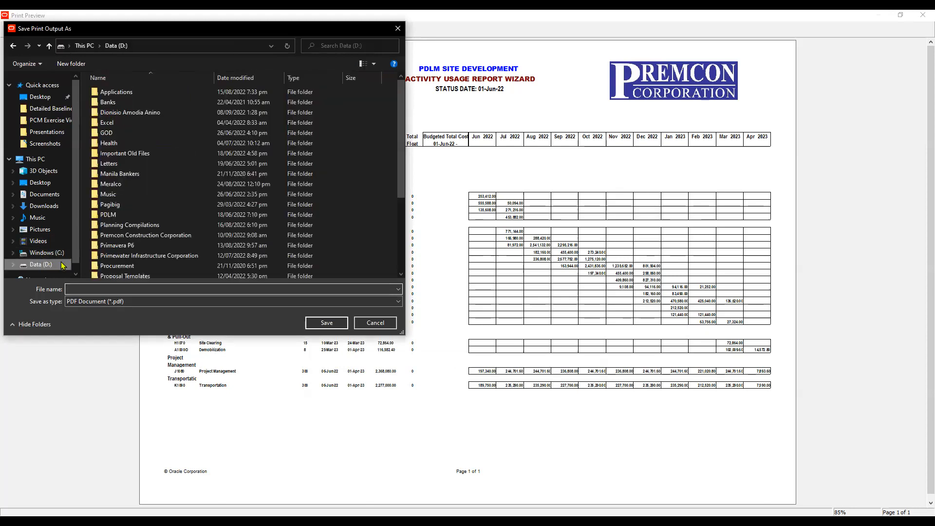
pyautogui.doubleClick(126, 226)
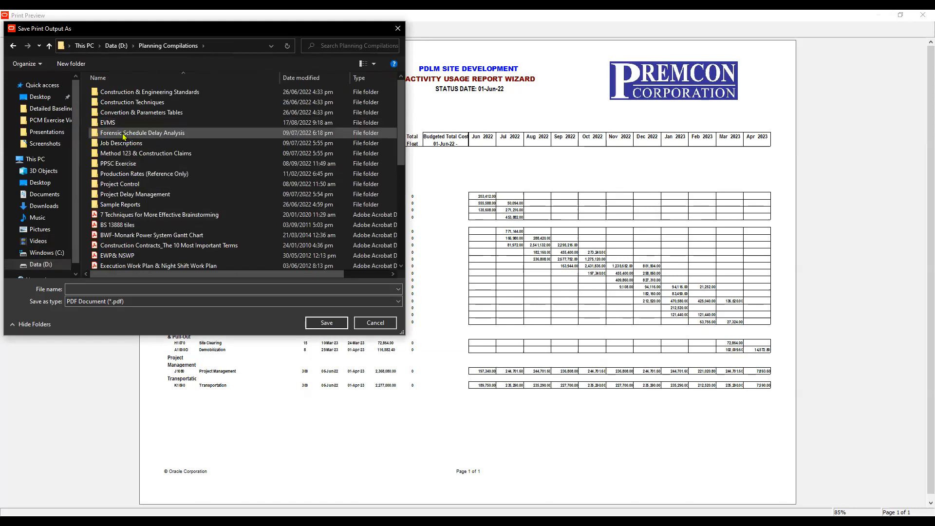
pyautogui.doubleClick(120, 164)
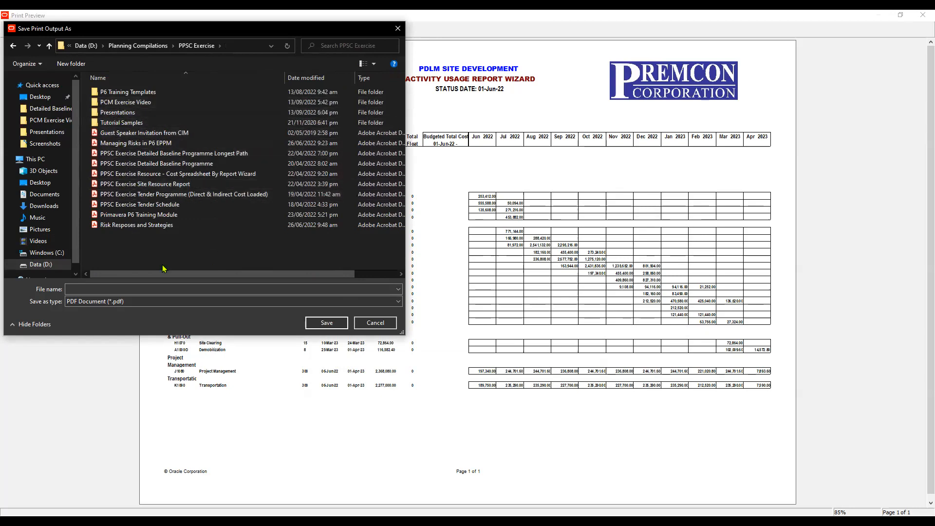
pyautogui.click(50, 46)
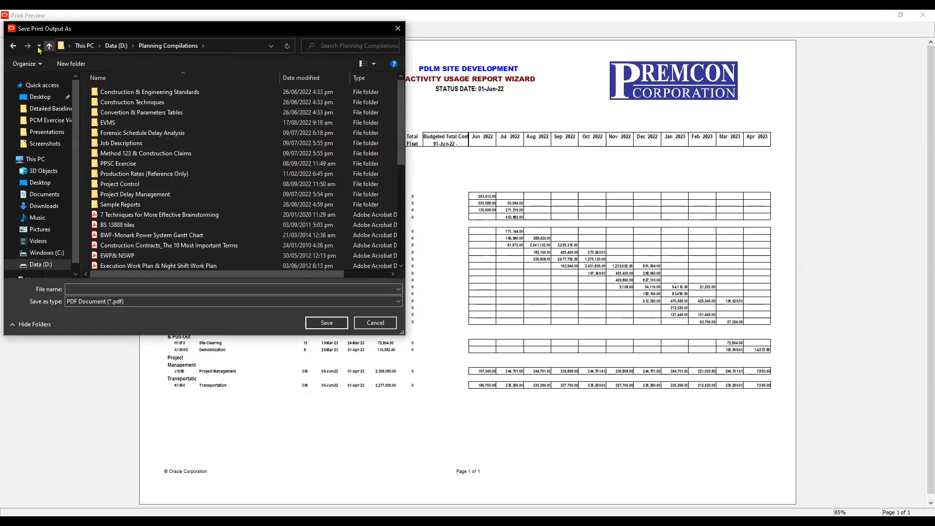
pyautogui.click(13, 47)
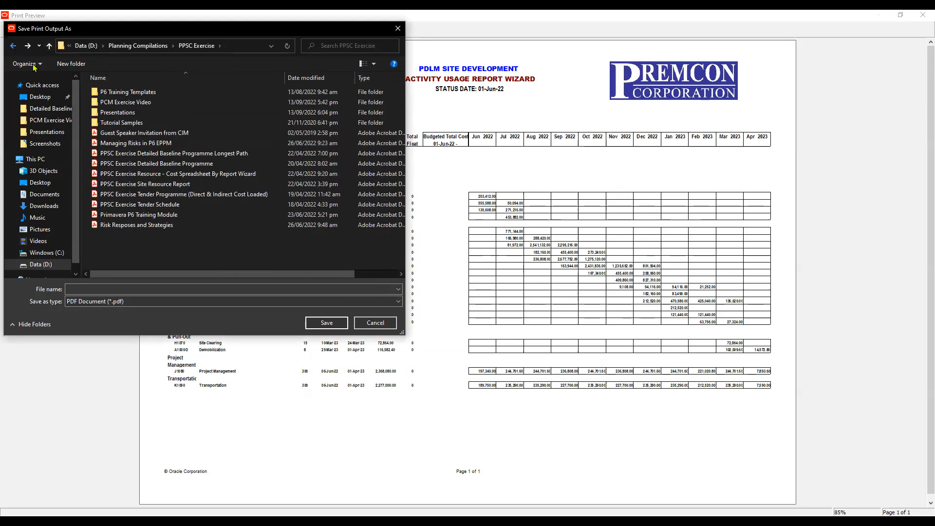
pyautogui.click(127, 103)
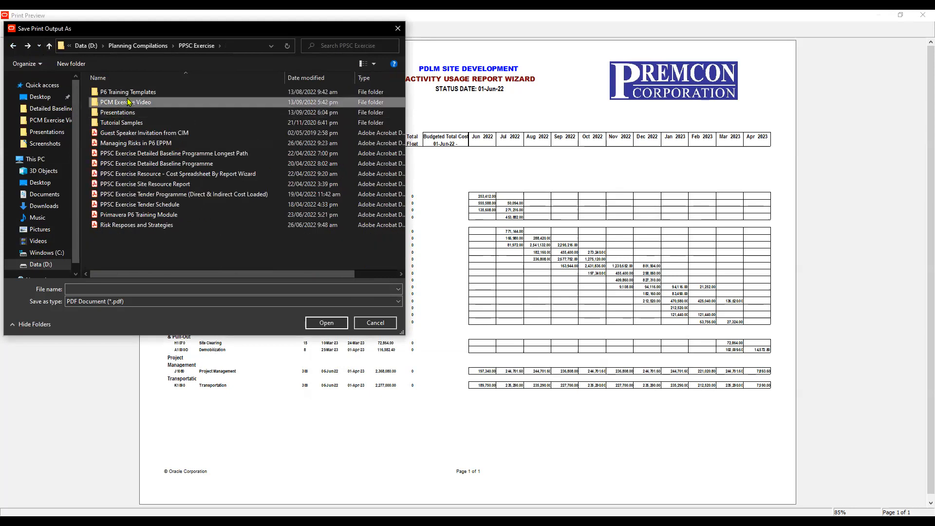
pyautogui.click(130, 92)
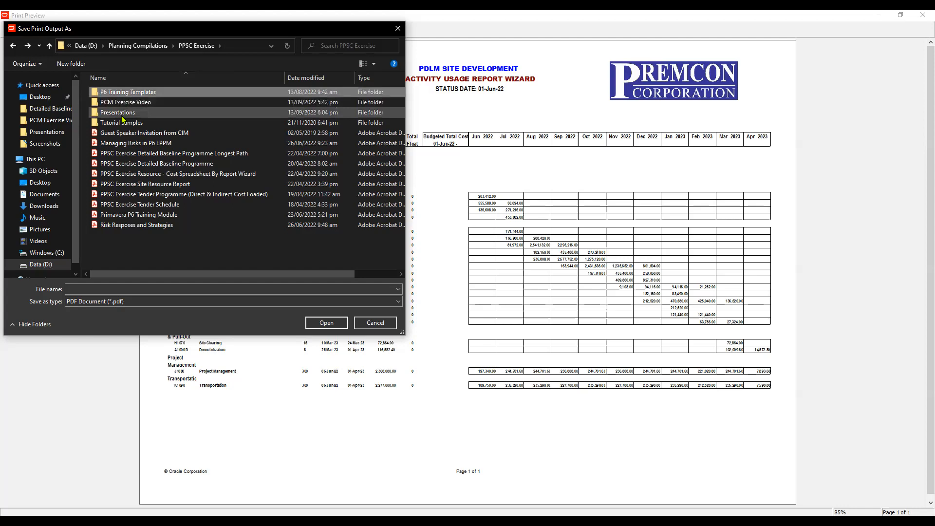
pyautogui.doubleClick(125, 102)
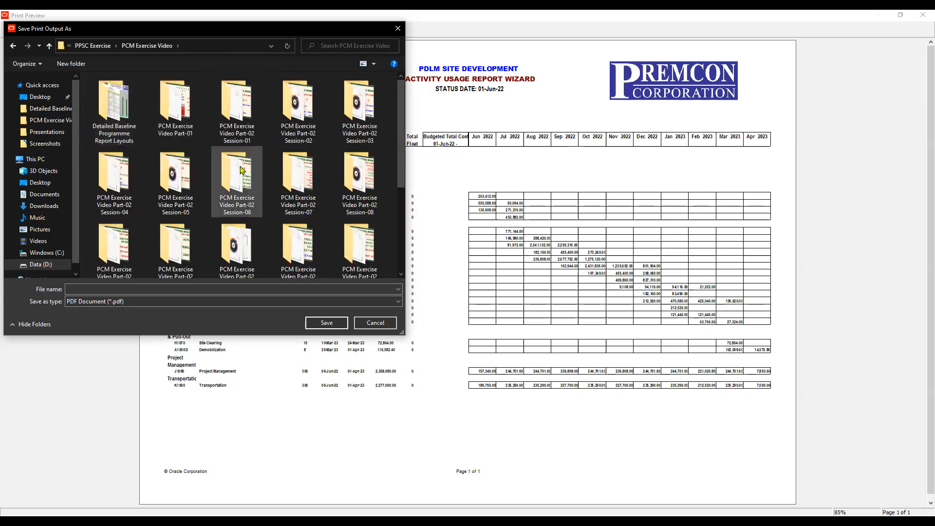
pyautogui.doubleClick(118, 121)
# - Save the PDF output as ACTIVITY USAGE REPORT WIZARD and dismiss the print message
pyautogui.click(139, 291)
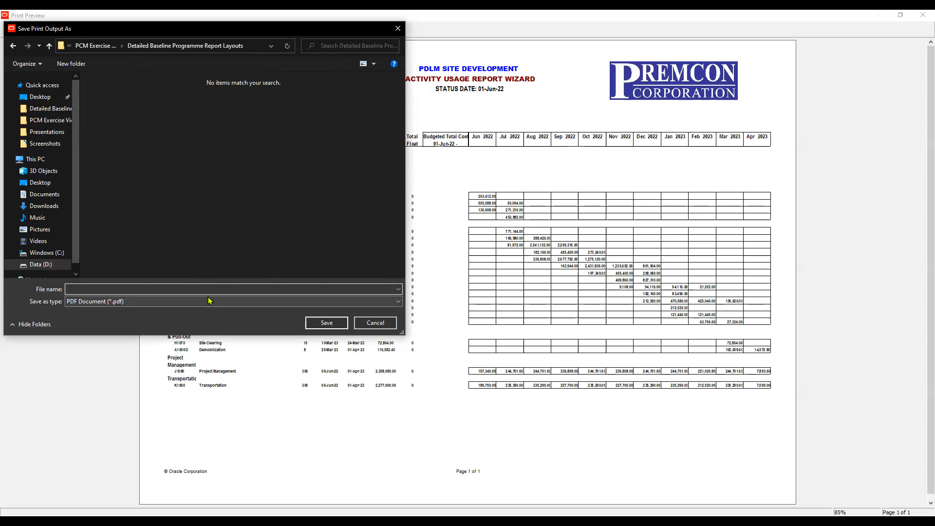
pyautogui.write('ACTIVITY USAGE REPORT WIZARD')
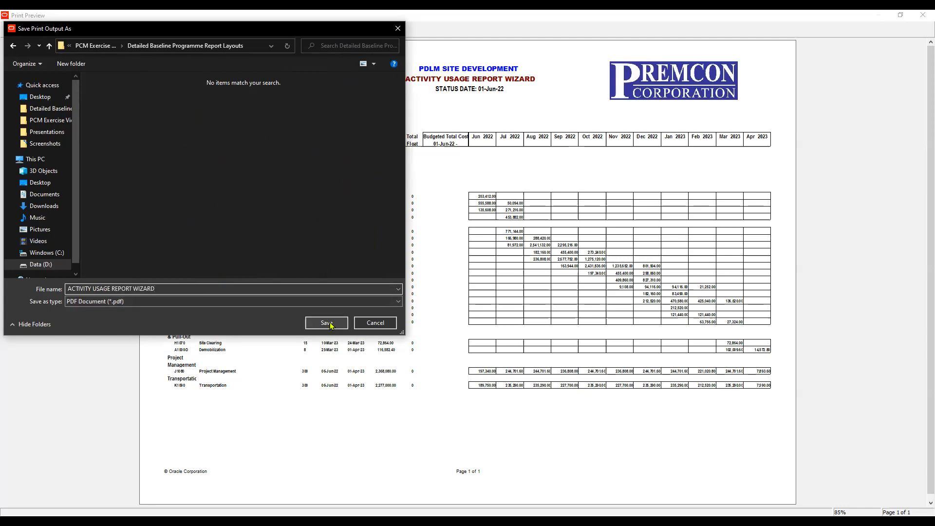
pyautogui.click(326, 323)
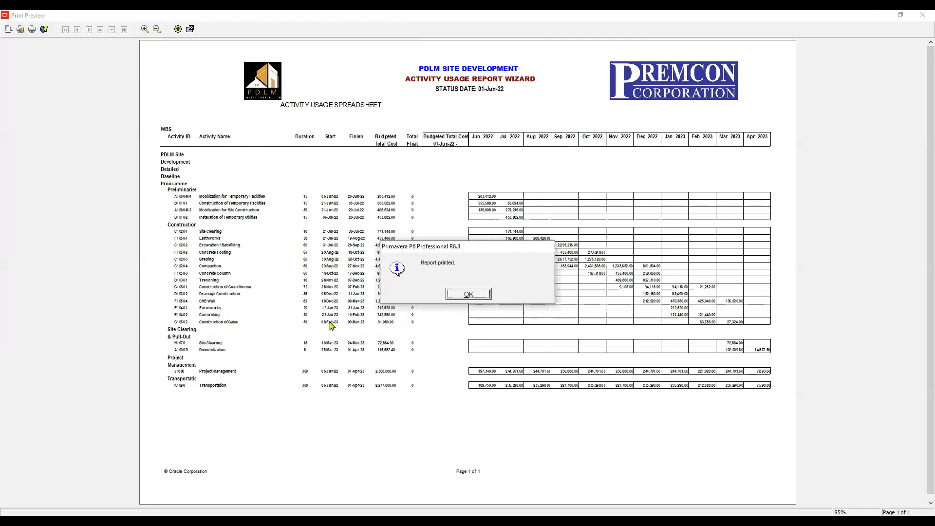
pyautogui.press('Return')
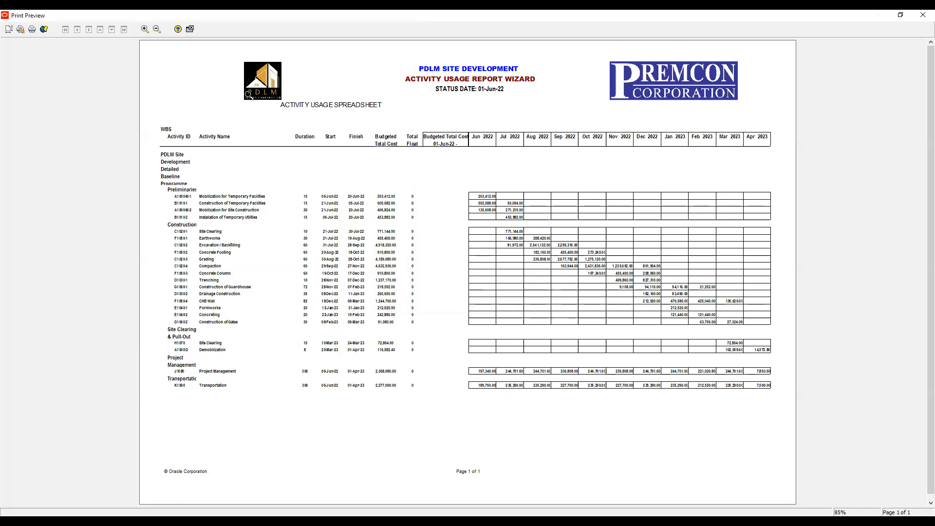
# - Reopen the report in Print Preview to check its layout, and close the preview to return to the Report Wizard
pyautogui.click(190, 30)
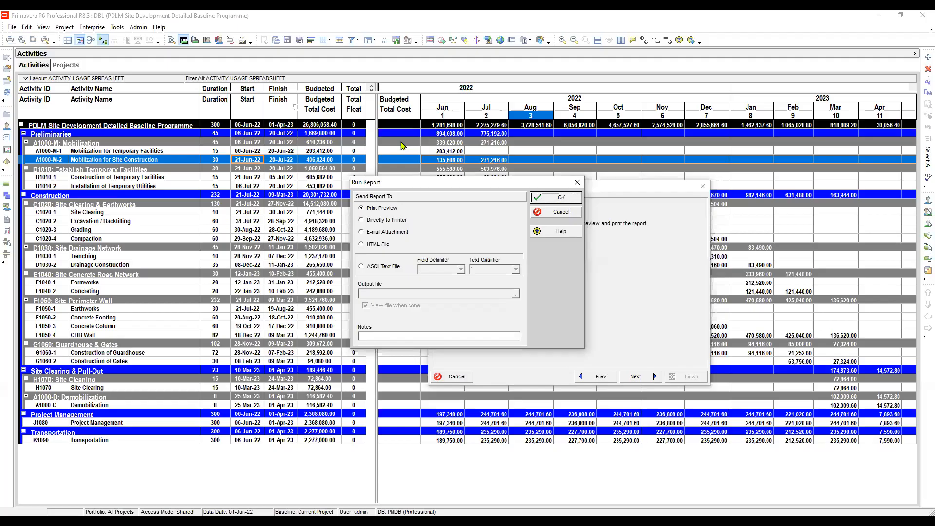
pyautogui.press('Return')
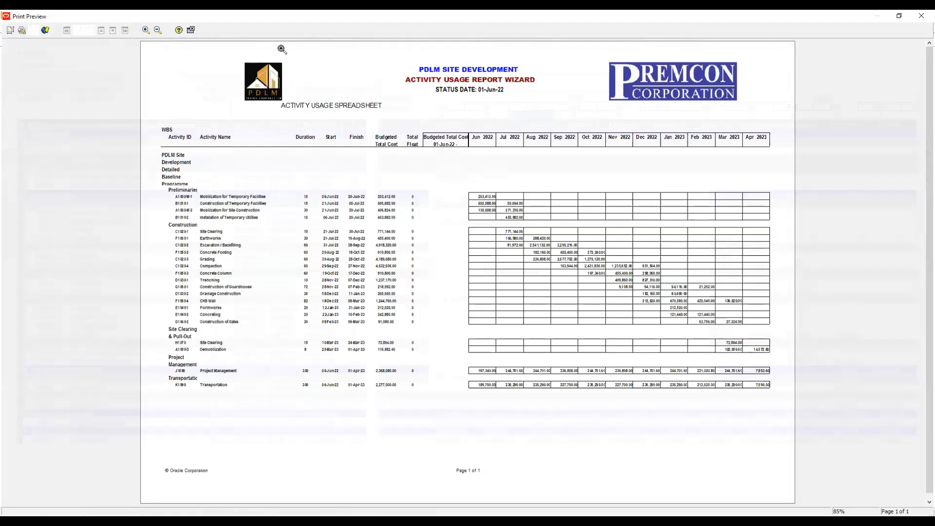
pyautogui.click(191, 29)
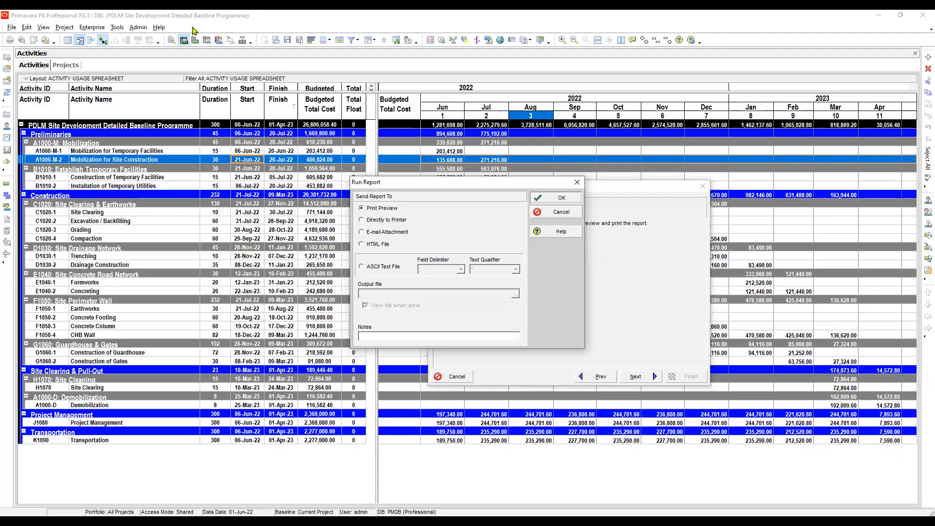
pyautogui.press('Return')
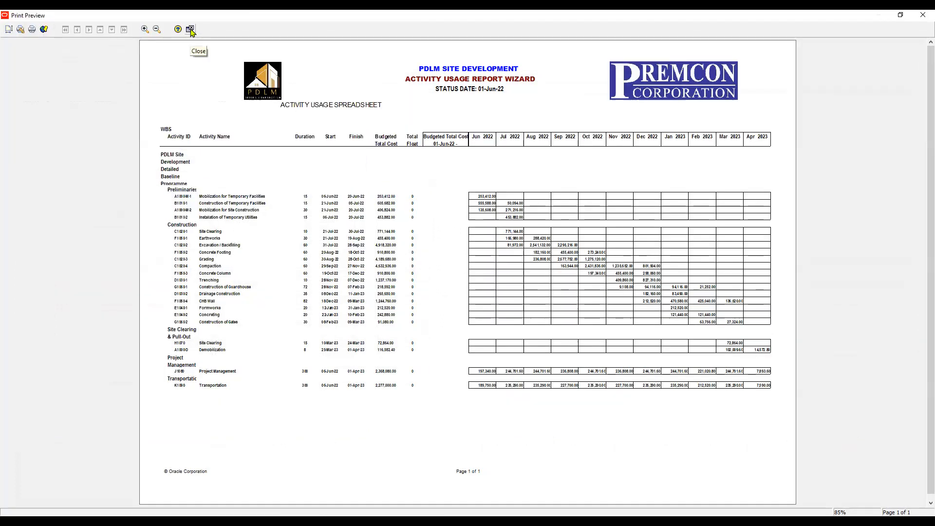
pyautogui.click(190, 29)
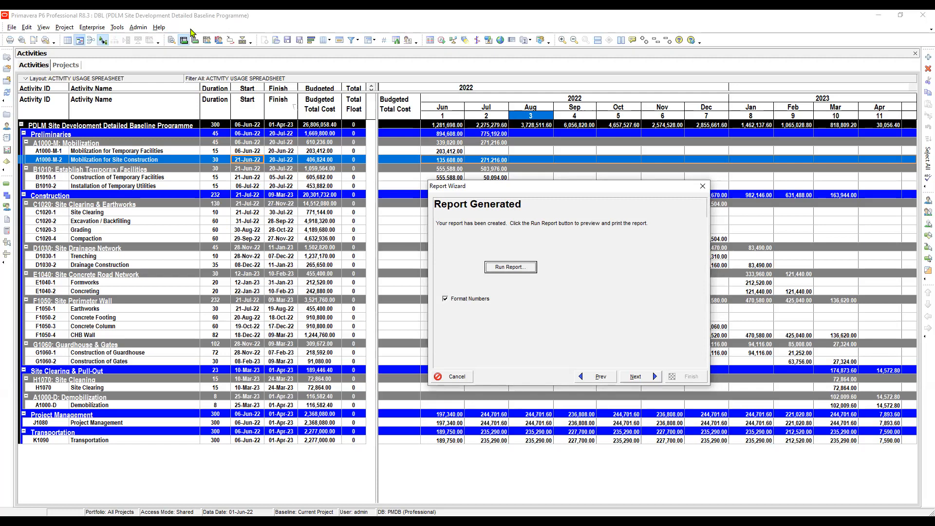
# - Save the generated report from the Report Wizard, accept the save messages, and finish the wizard
pyautogui.hotkey('alt', 'n')
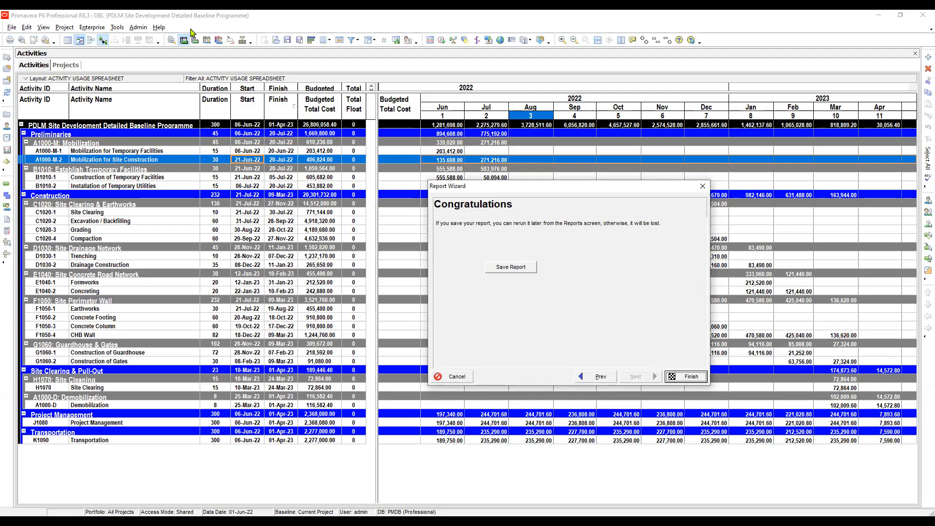
pyautogui.click(511, 267)
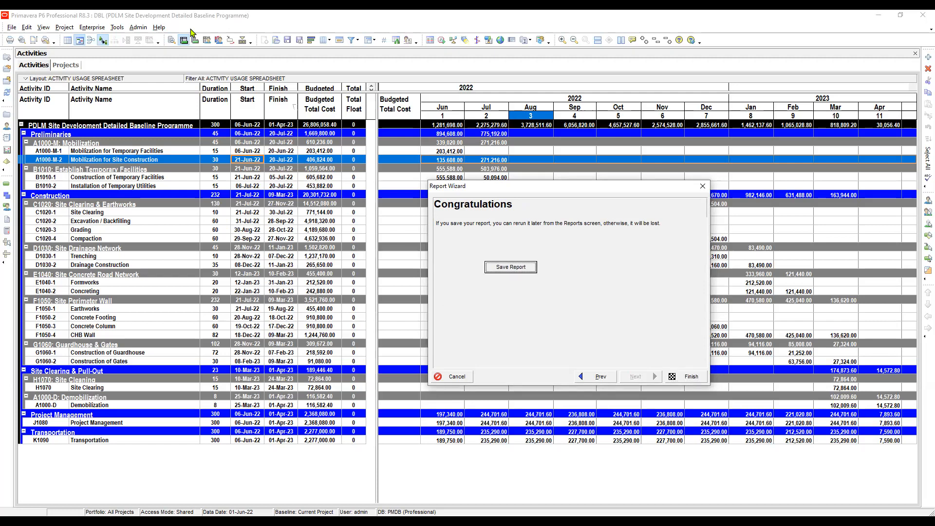
pyautogui.press('Return')
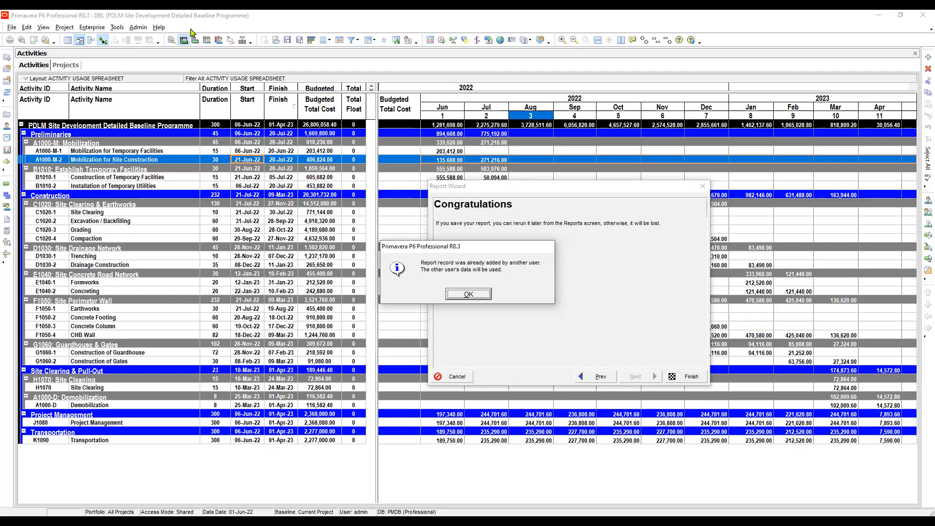
pyautogui.press('Return')
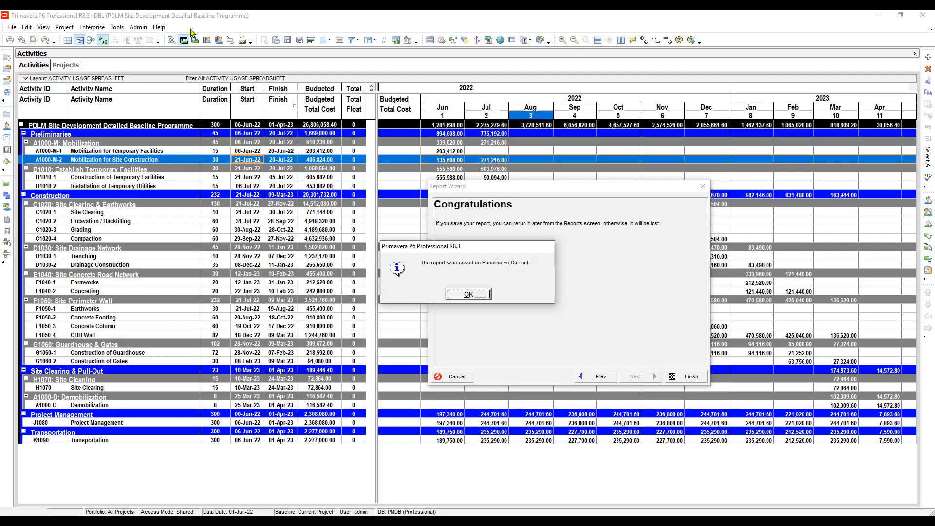
pyautogui.press('Return')
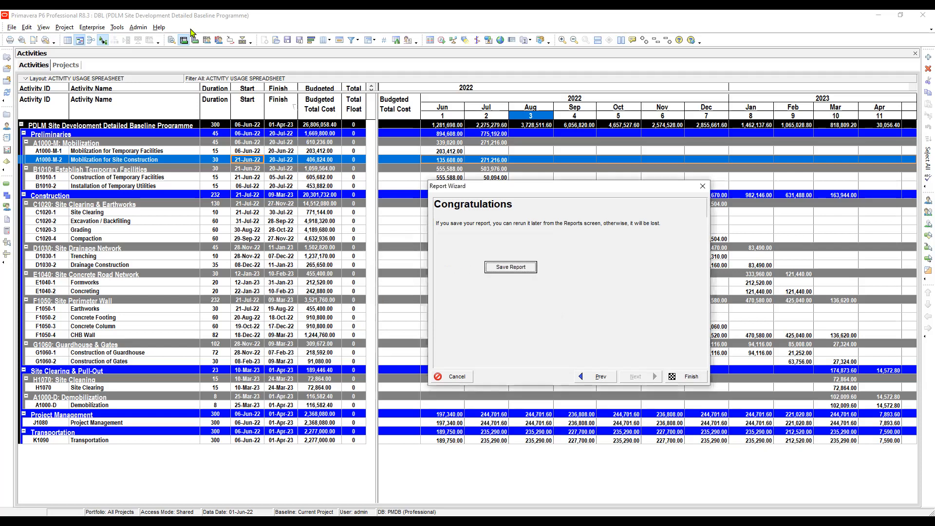
pyautogui.press('Tab')
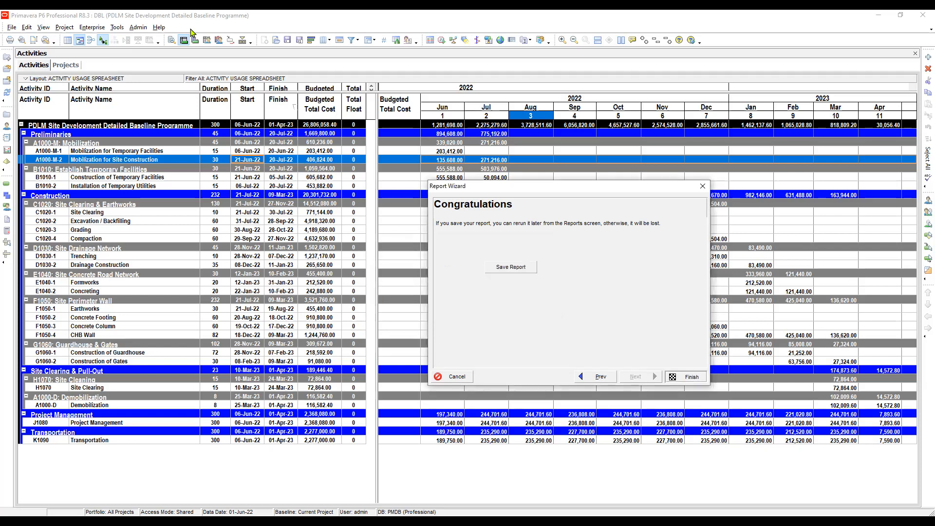
pyautogui.press('Return')
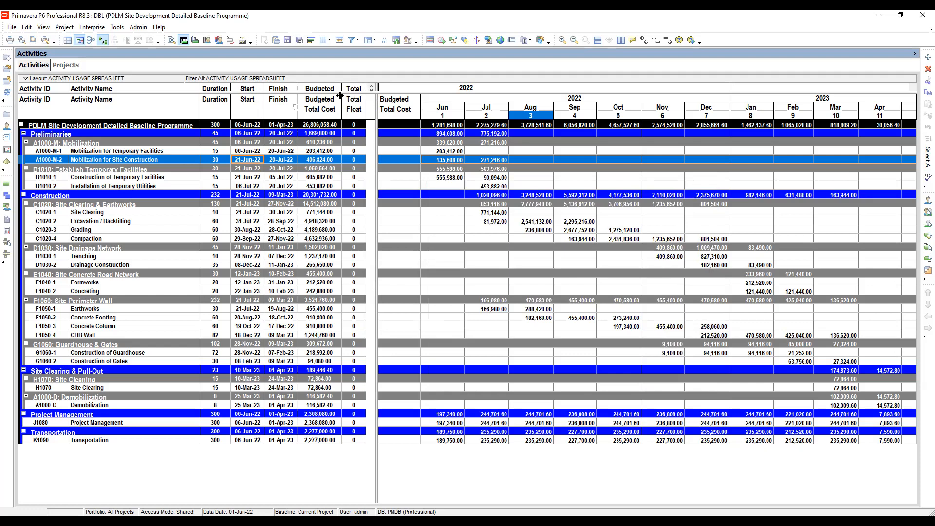
# - Open the Reports list and examine the reports in the Standard PMO Reports and Administration & Security groups
pyautogui.click(117, 27)
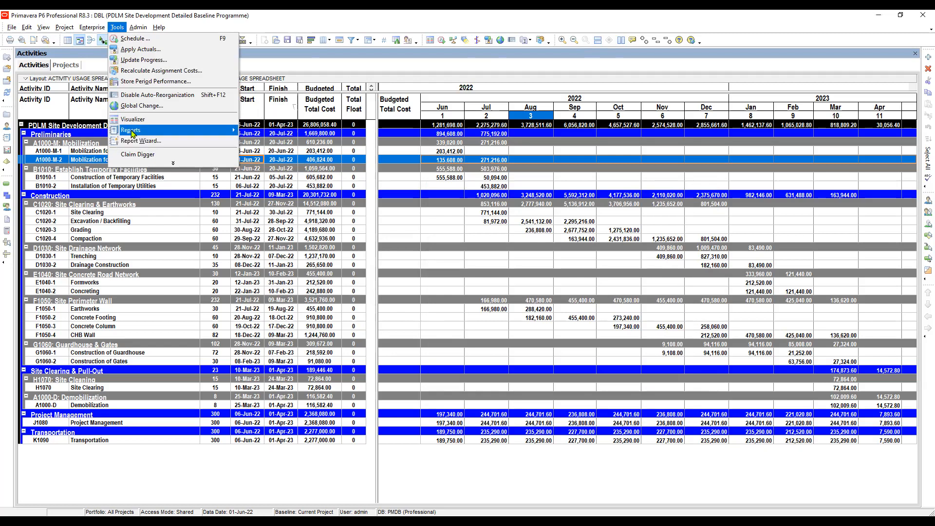
pyautogui.moveTo(132, 134)
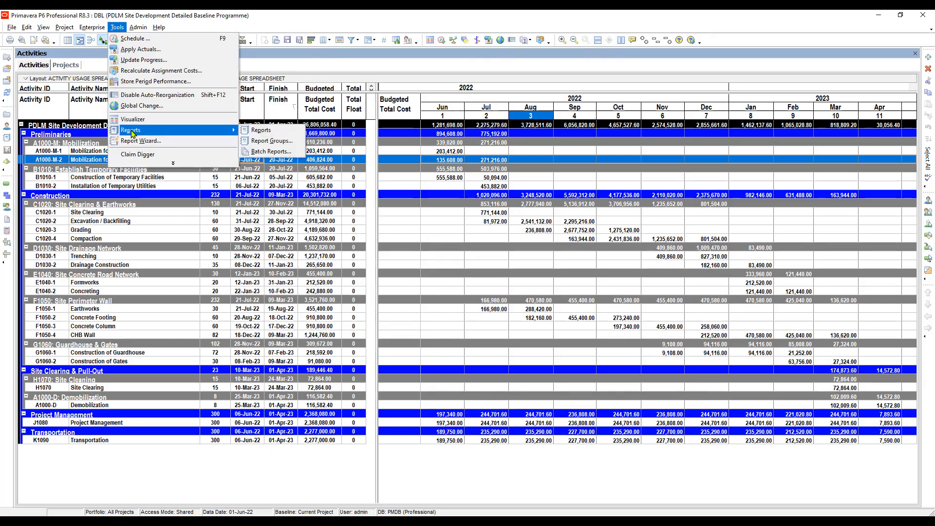
pyautogui.click(265, 134)
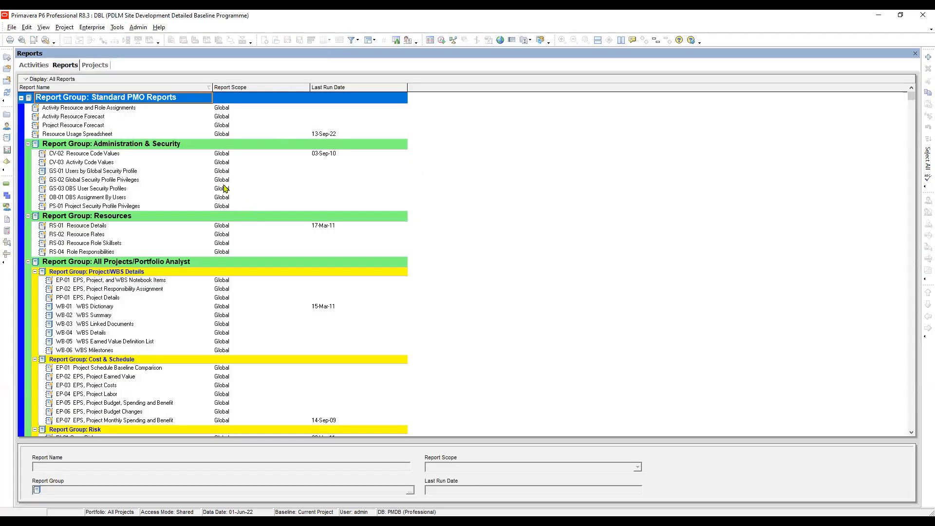
pyautogui.click(121, 110)
pyautogui.click(110, 135)
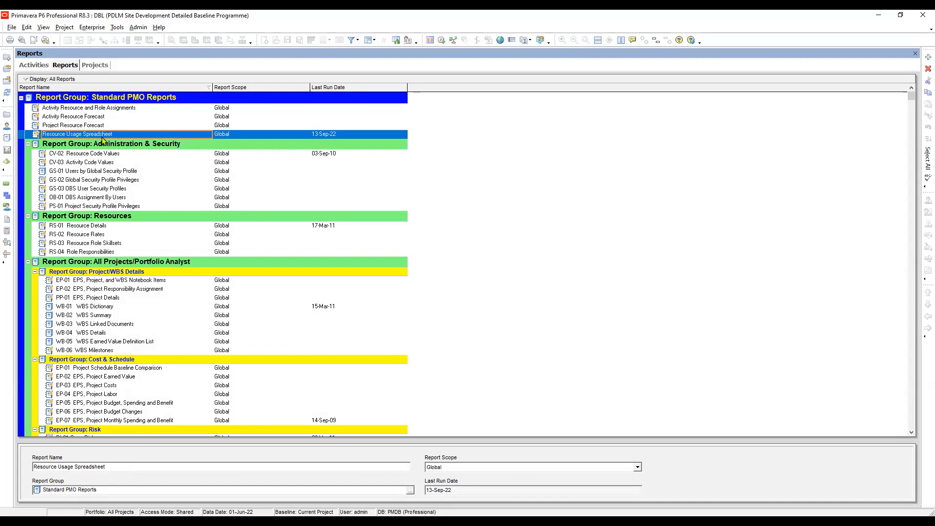
pyautogui.click(117, 154)
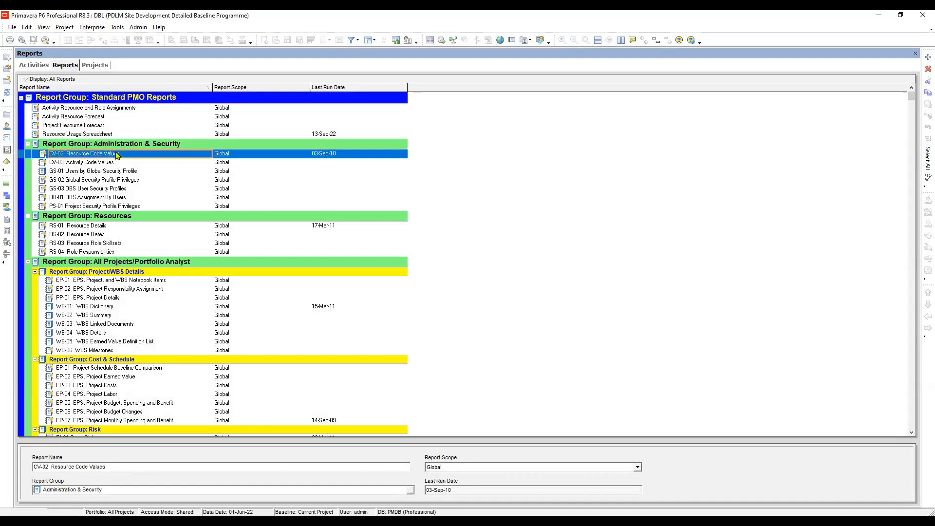
pyautogui.click(117, 163)
pyautogui.click(133, 171)
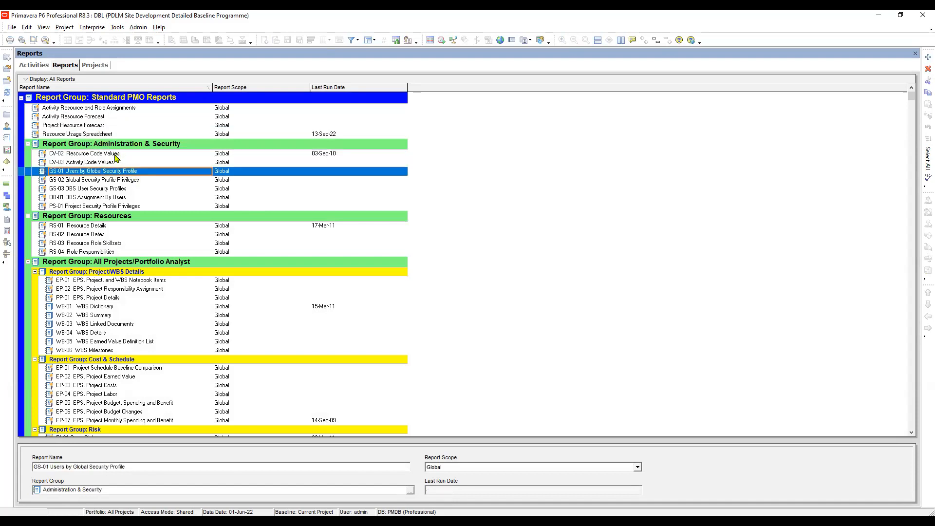
pyautogui.click(116, 155)
pyautogui.click(111, 109)
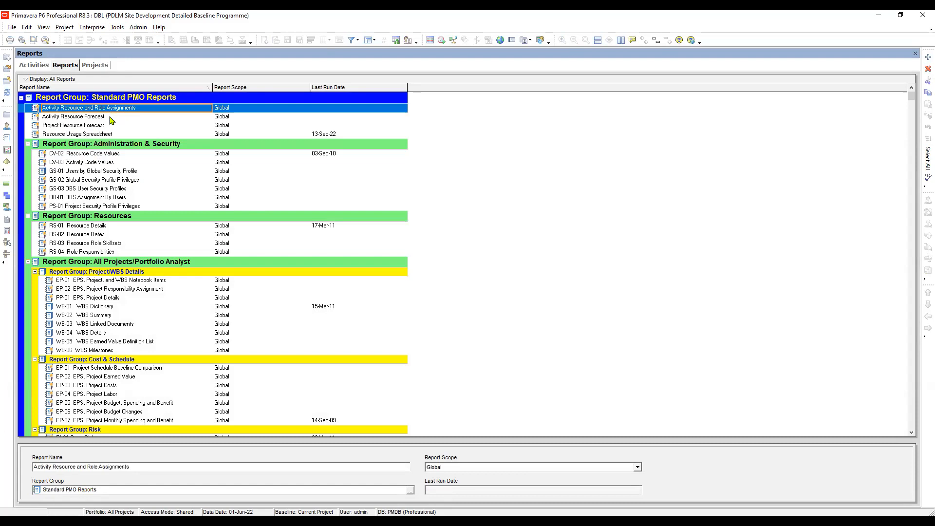
pyautogui.click(112, 118)
pyautogui.doubleClick(106, 108)
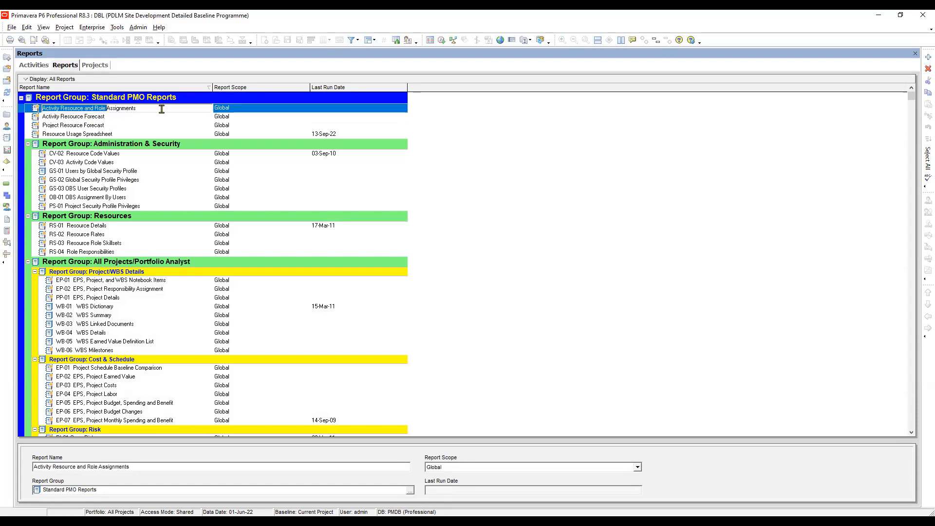
pyautogui.click(126, 120)
# - Run the Activity Resource and Role Assignments report to Print Preview, view its first page, and close the preview
pyautogui.click(119, 109)
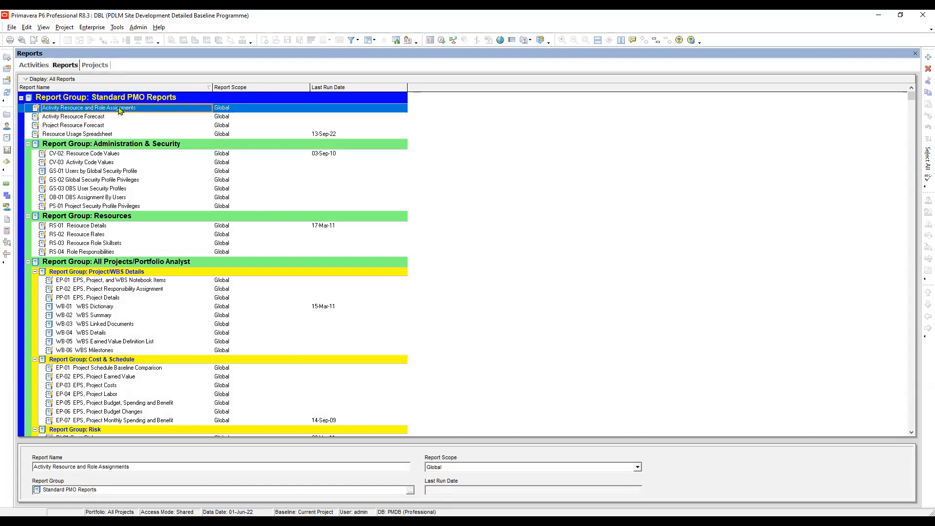
pyautogui.rightClick(119, 109)
pyautogui.moveTo(149, 115)
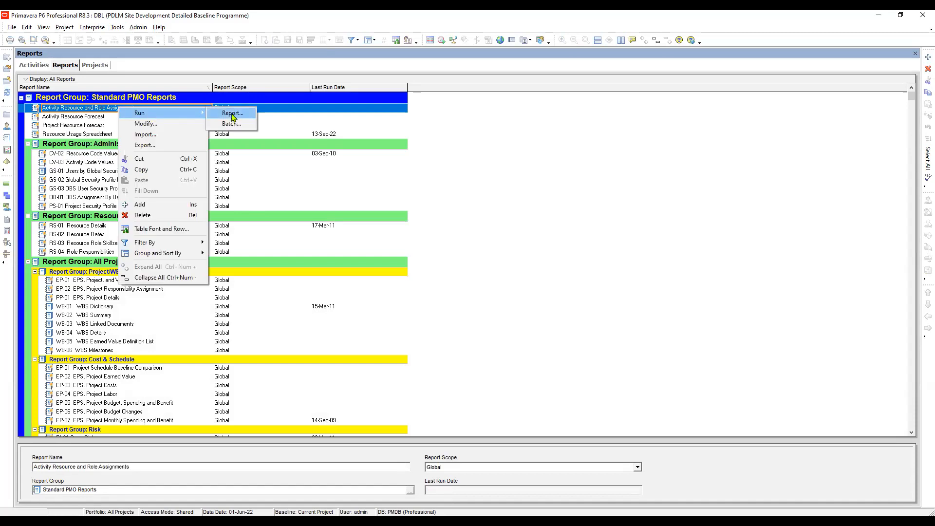
pyautogui.click(234, 113)
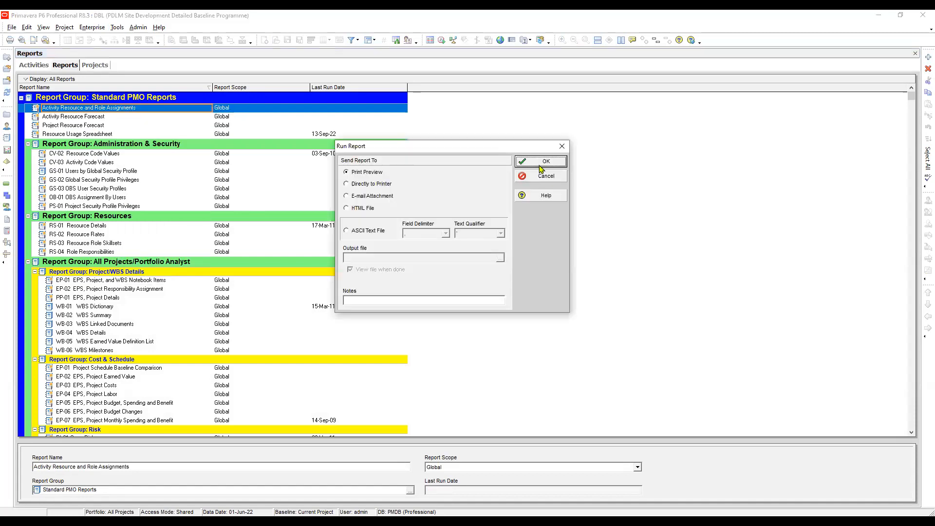
pyautogui.click(544, 162)
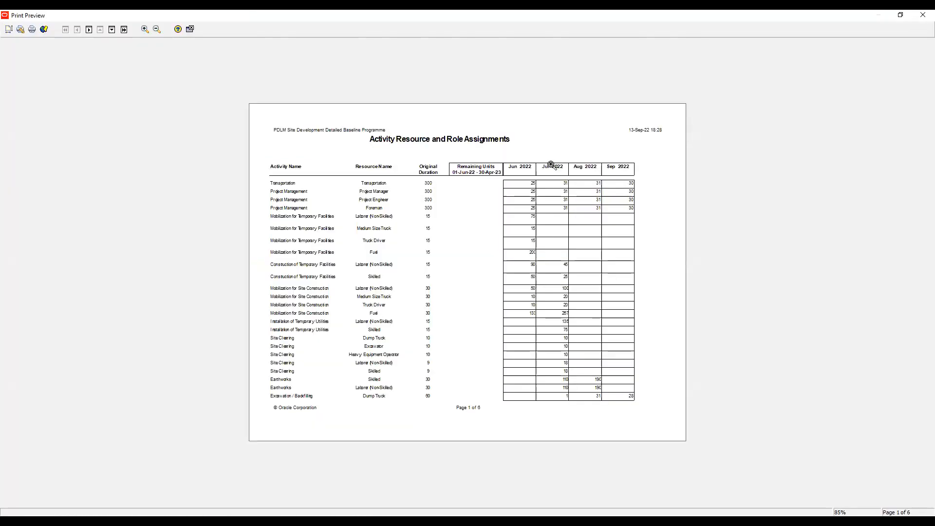
pyautogui.click(190, 29)
# - Examine the available reports from the Standard PMO Reports group through the Risk group under All Projects/Portfolio Analyst
pyautogui.click(148, 206)
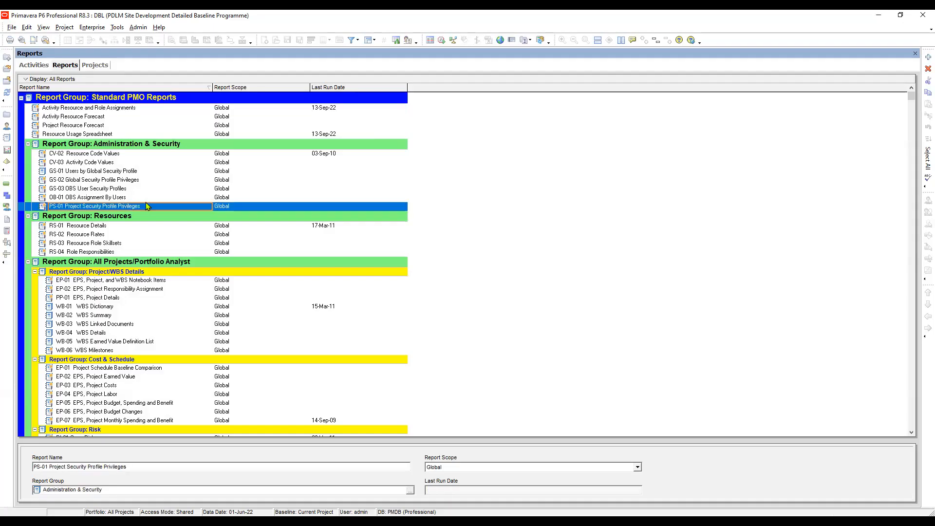
pyautogui.click(93, 134)
pyautogui.scroll(-2, 95, 134)
pyautogui.scroll(2, 96, 129)
pyautogui.click(88, 105)
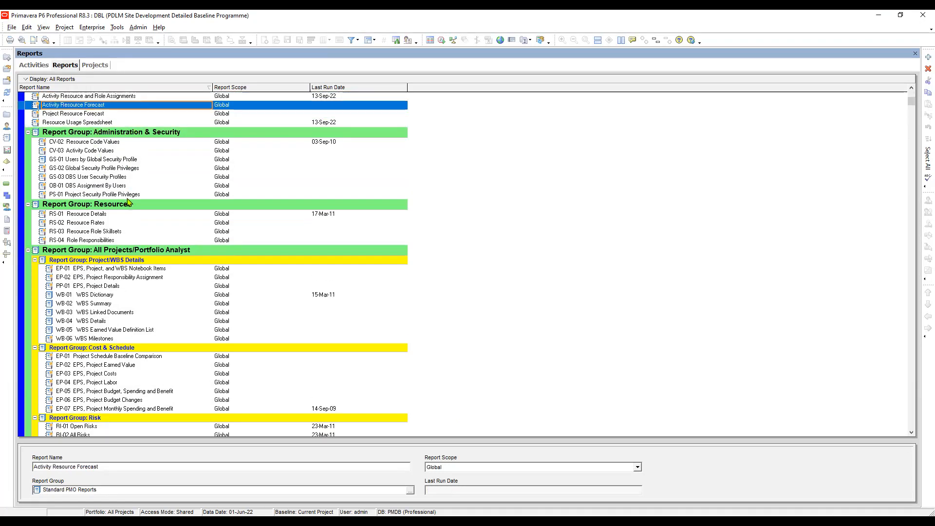
pyautogui.scroll(-2, 125, 184)
pyautogui.scroll(-2, 125, 186)
pyautogui.click(125, 233)
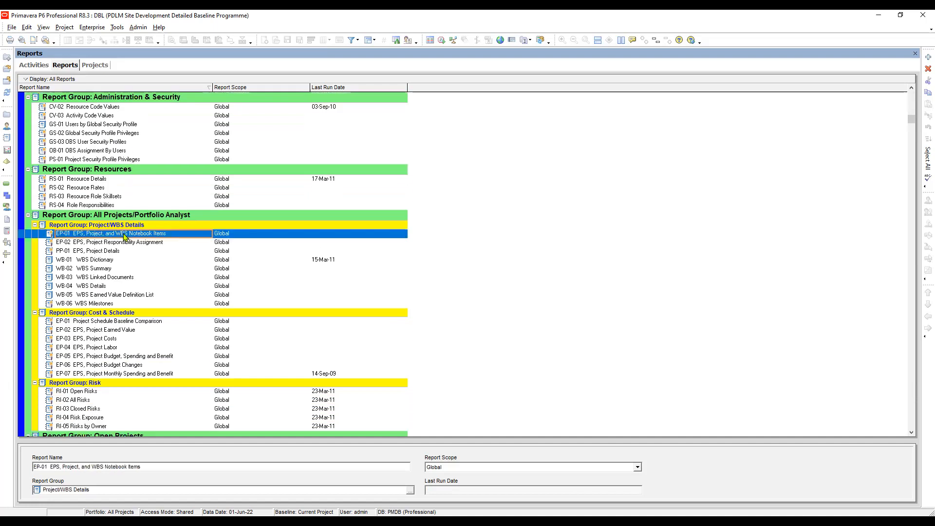
pyautogui.scroll(-5, 134, 275)
pyautogui.scroll(-3, 141, 311)
pyautogui.click(149, 329)
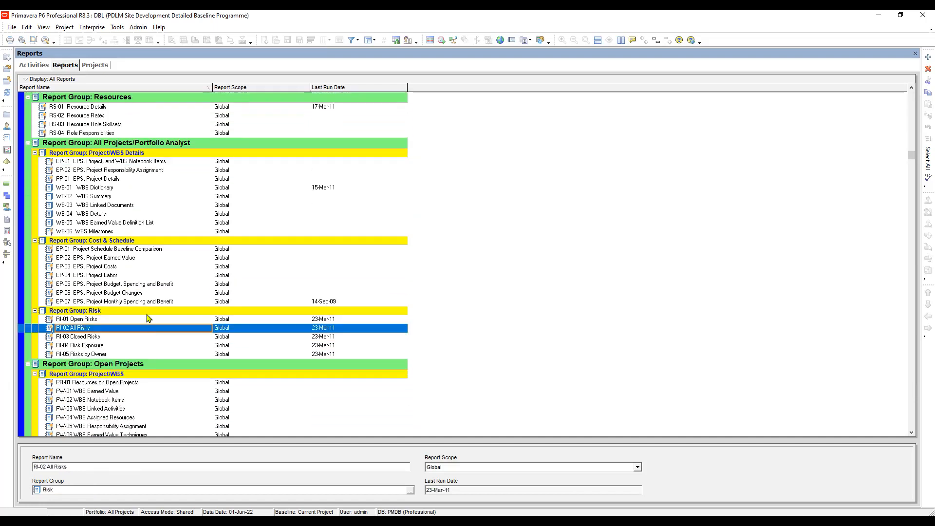
# - Examine the Open Projects report groups, from Project/WBS, Cost and Schedule through Resource Usage, to the end of the report list
pyautogui.scroll(-5, 148, 319)
pyautogui.click(143, 337)
pyautogui.scroll(-4, 143, 340)
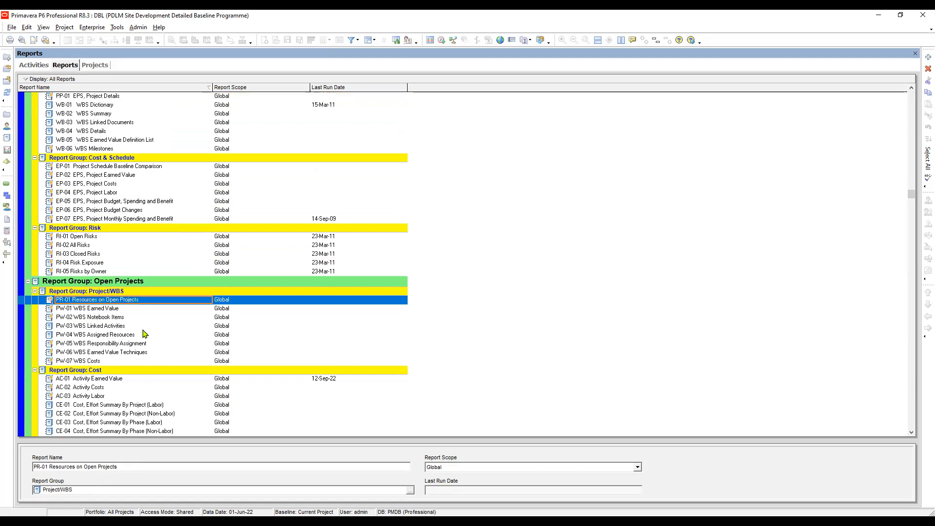
pyautogui.scroll(-5, 146, 326)
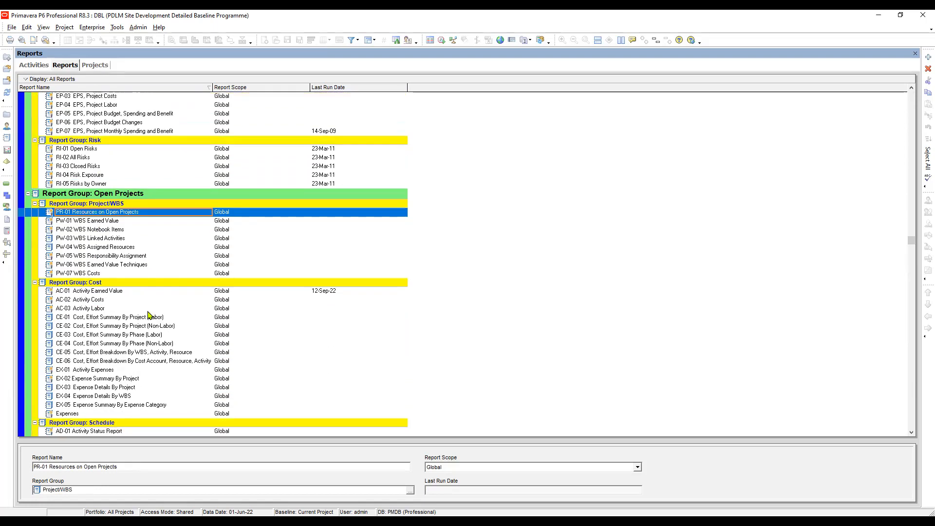
pyautogui.scroll(-4, 149, 315)
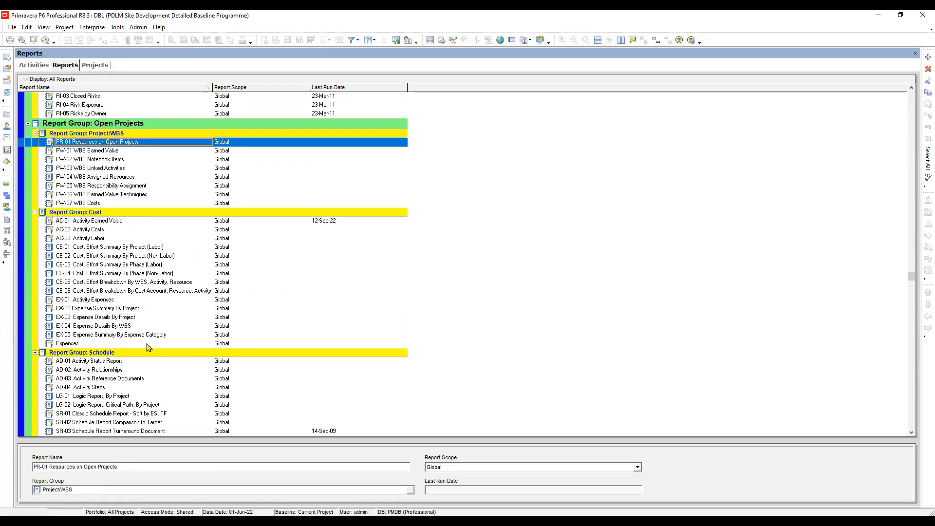
pyautogui.click(125, 363)
pyautogui.scroll(-5, 132, 341)
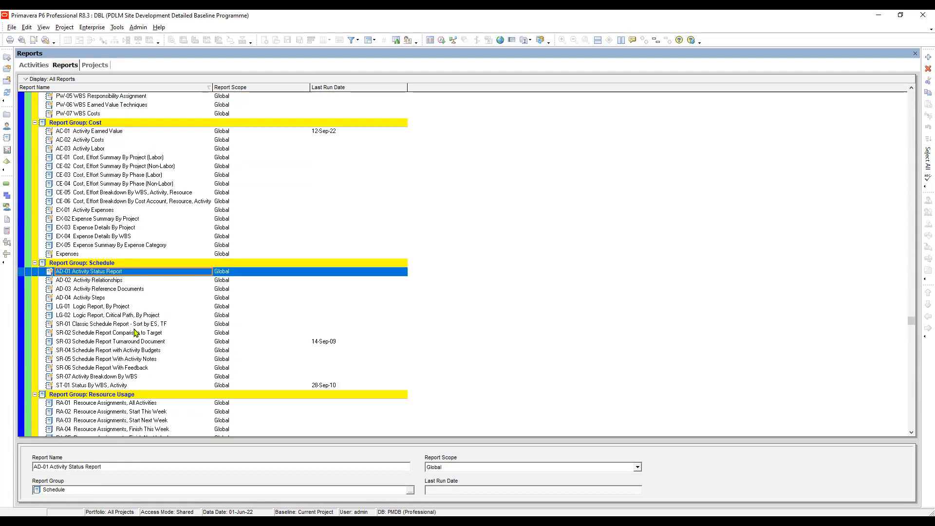
pyautogui.scroll(-1, 127, 393)
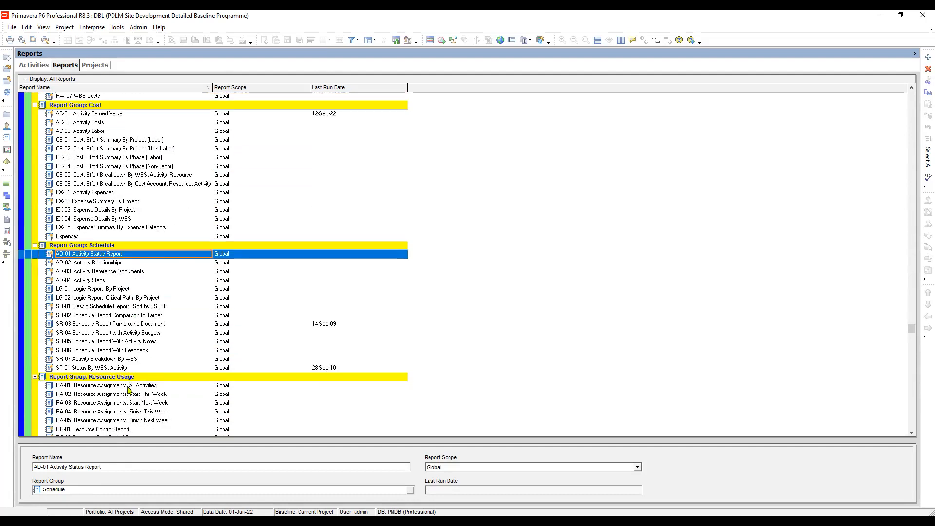
pyautogui.scroll(-1, 125, 314)
pyautogui.scroll(-3, 126, 310)
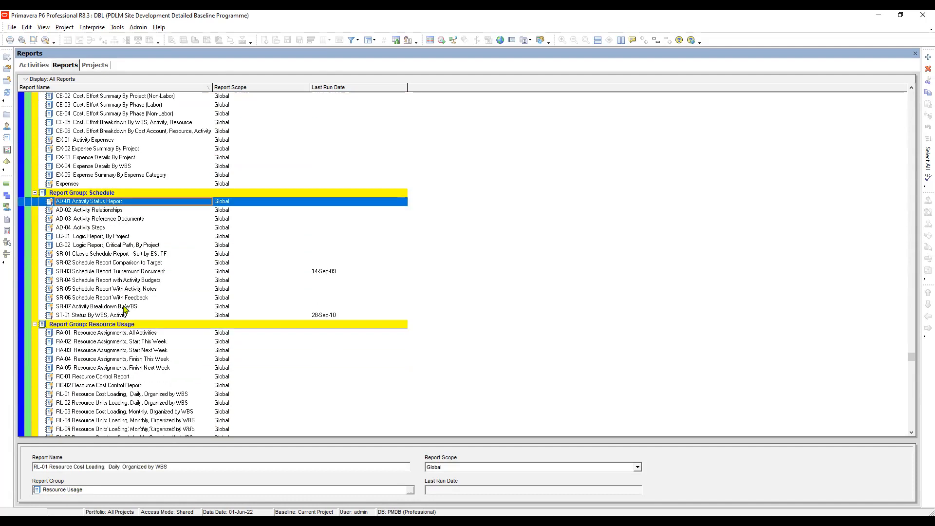
pyautogui.scroll(-4, 124, 310)
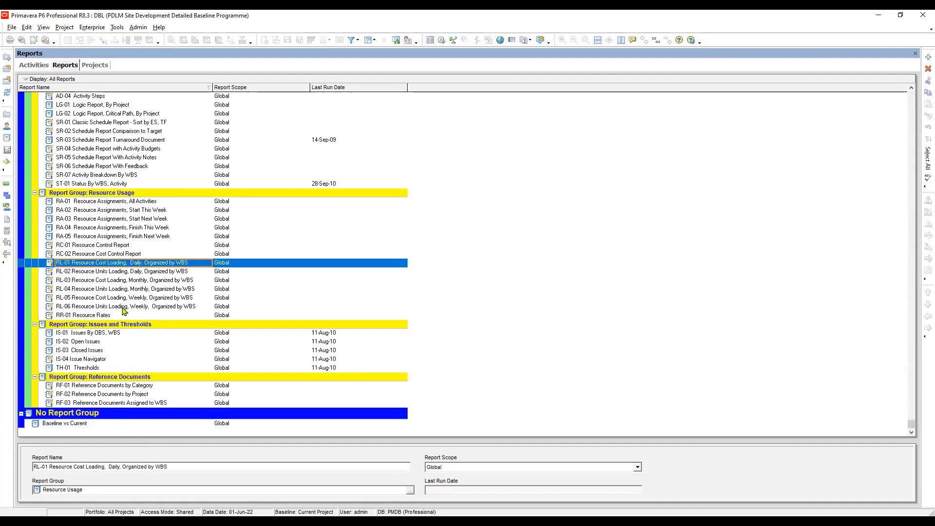
# - Review the report list back up to its start and select the Activity Resource and Role Assignments report
pyautogui.scroll(1, 124, 310)
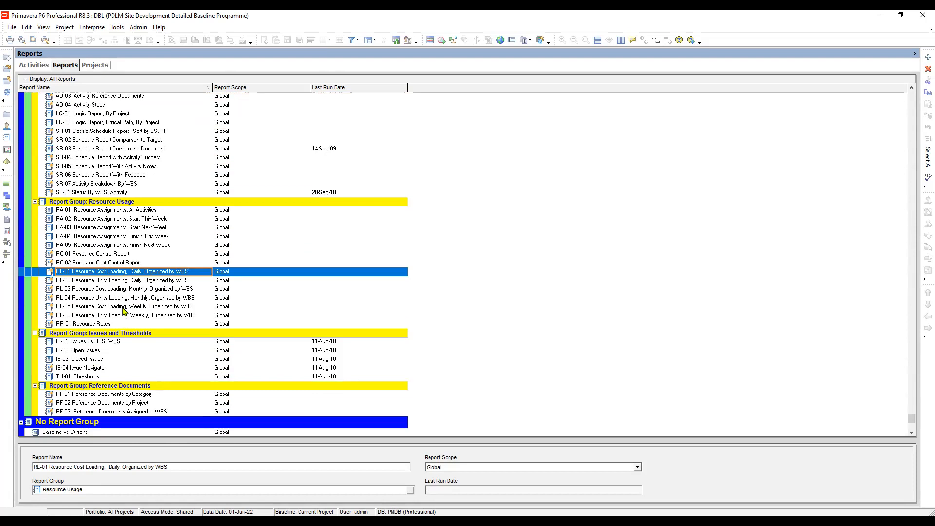
pyautogui.scroll(3, 127, 302)
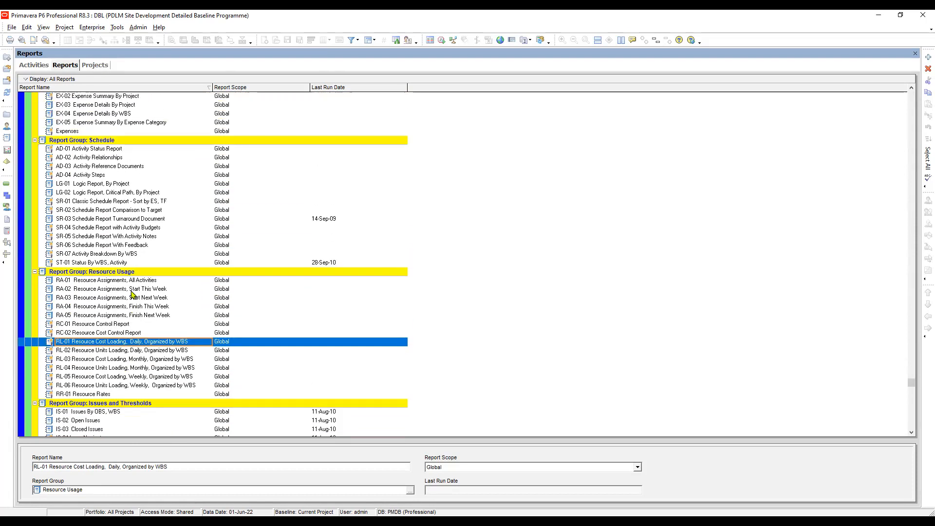
pyautogui.scroll(6, 131, 294)
pyautogui.scroll(4, 131, 293)
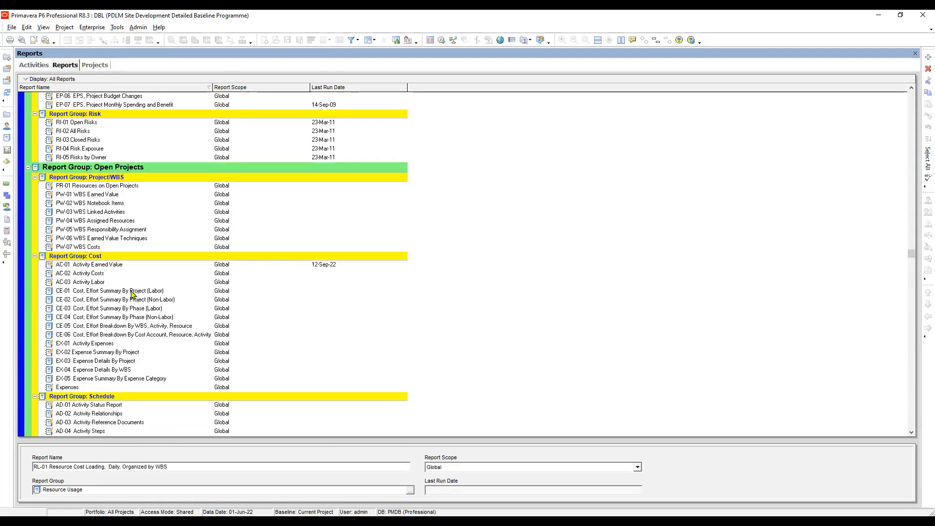
pyautogui.scroll(2, 132, 294)
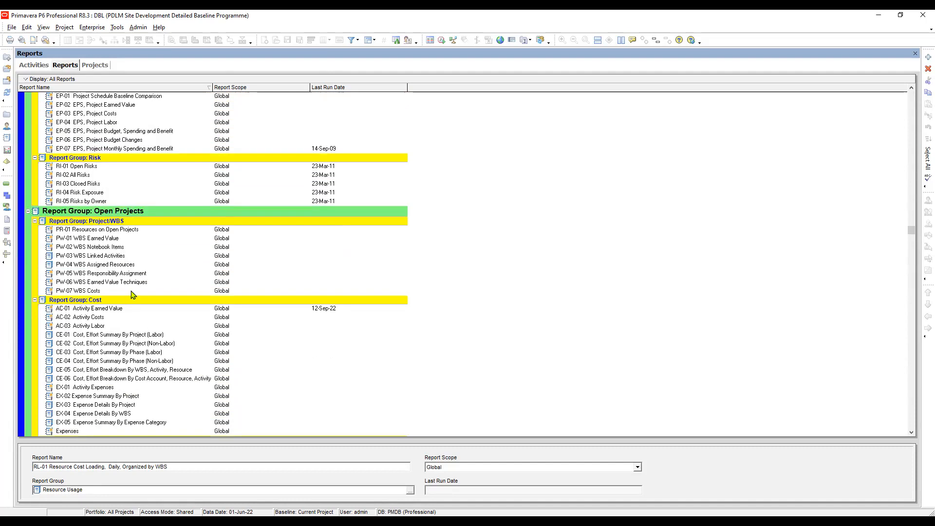
pyautogui.scroll(10, 130, 293)
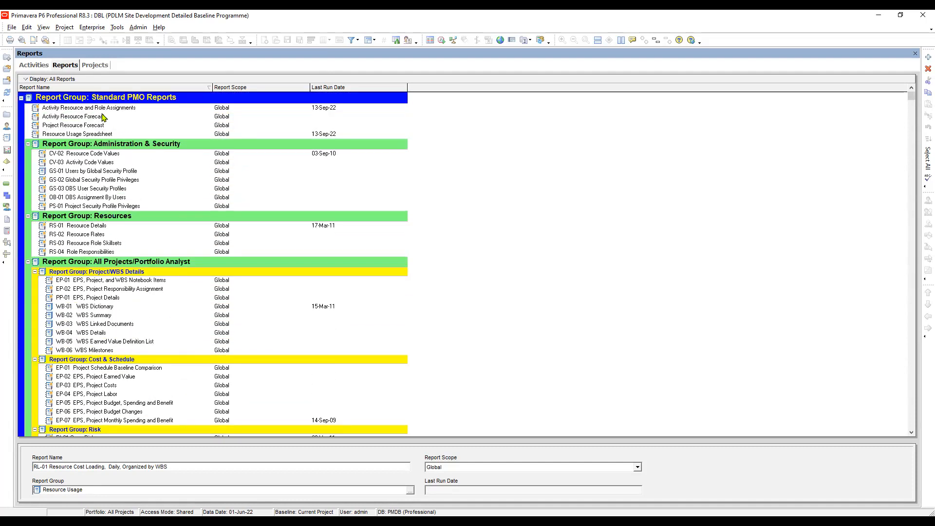
pyautogui.click(103, 109)
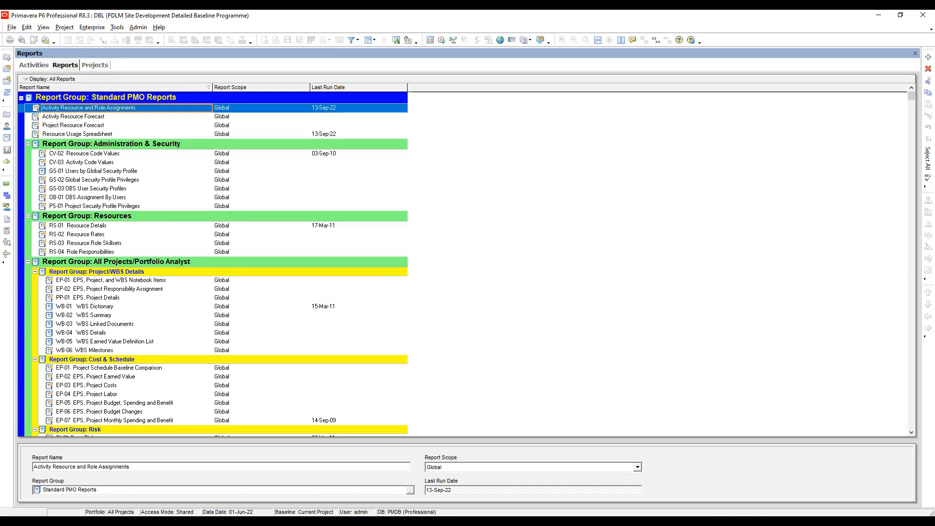
# - Return to the Activities view, select the project summary row's Budgeted Total Cost, and switch to another window
pyautogui.click(37, 65)
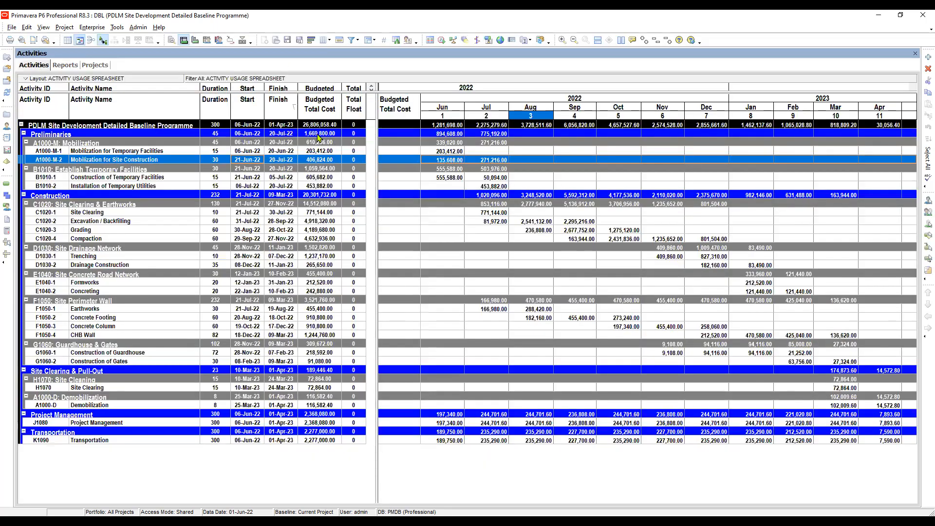
pyautogui.click(318, 136)
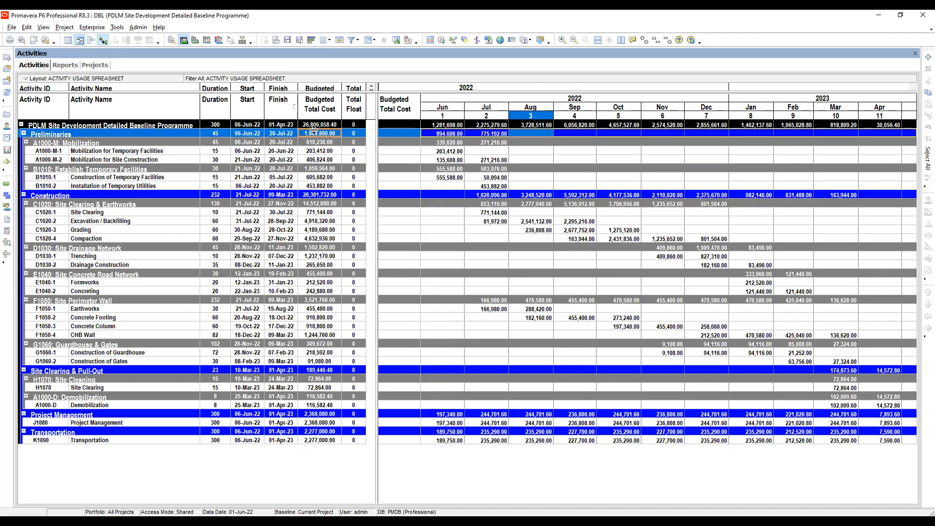
pyautogui.press('Up')
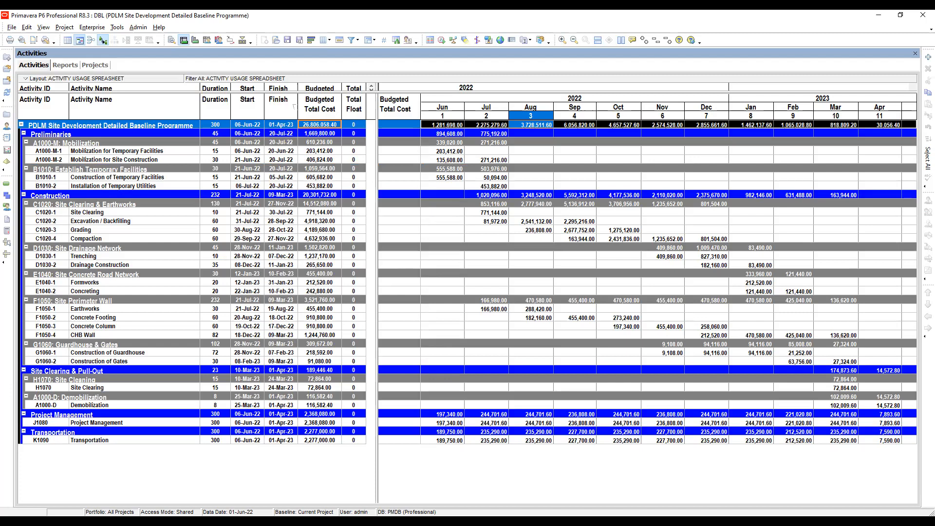
pyautogui.hotkey('alt', 'Tab')
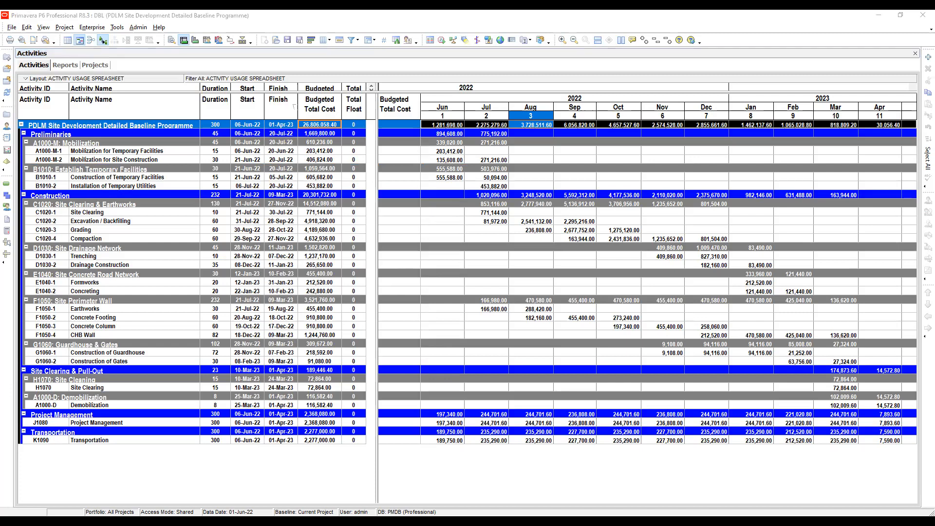
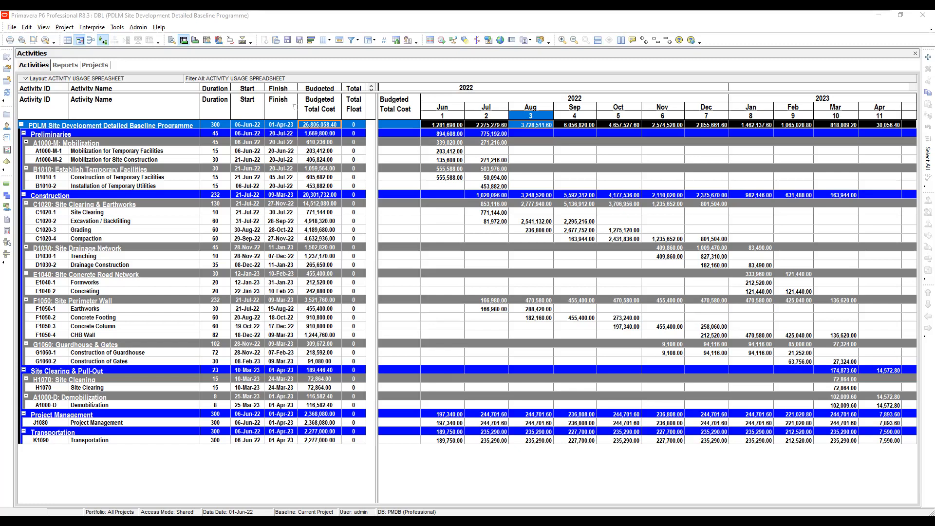
# - Copy every row of the activity usage spreadsheet, from the project summary through Transportation, and switch to the Excel workbook
pyautogui.click(327, 157)
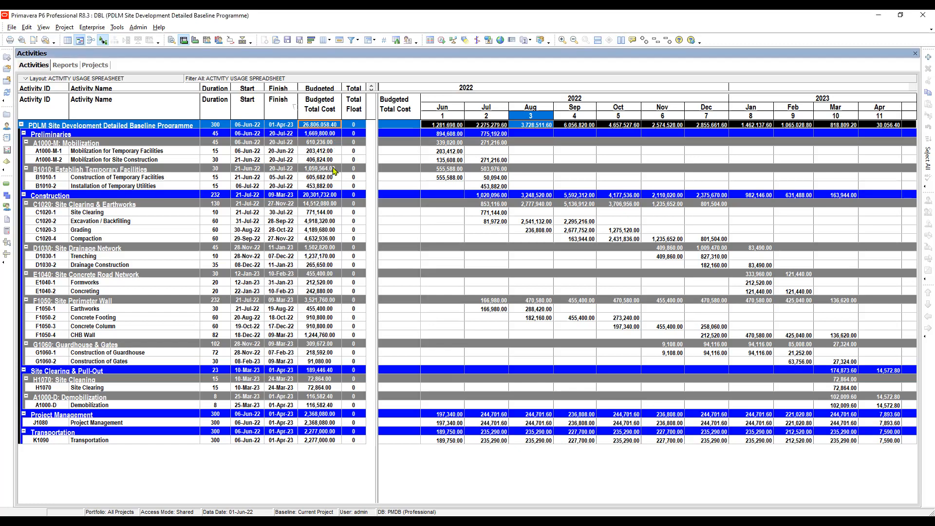
pyautogui.click(168, 151)
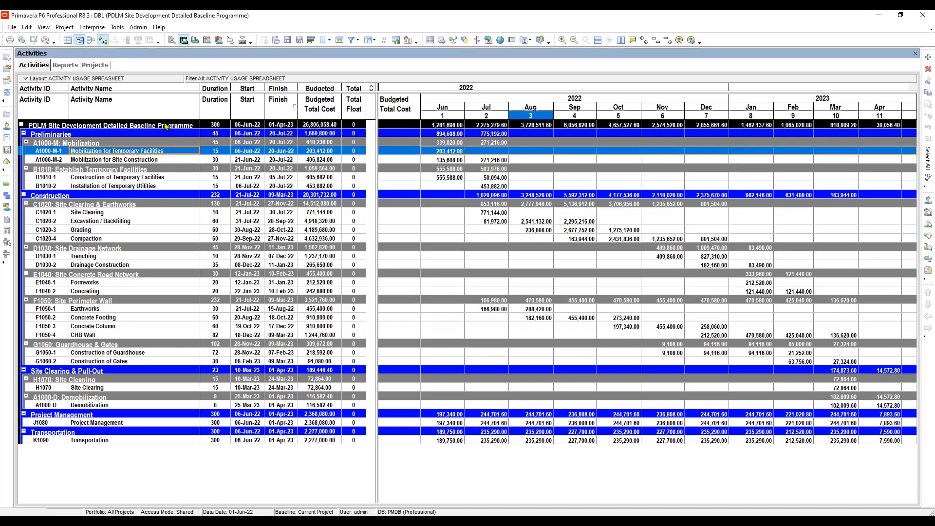
pyautogui.click(165, 126)
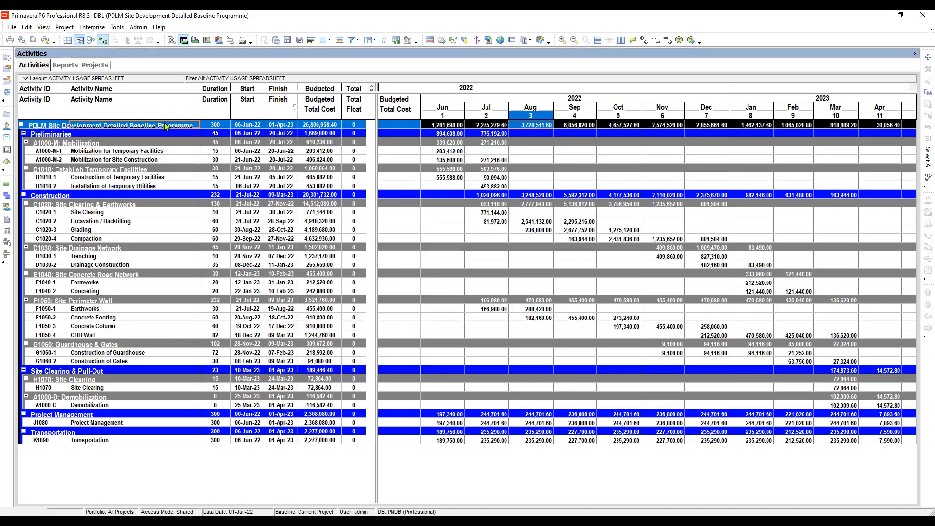
pyautogui.keyDown('shift'); pyautogui.click(216, 440); pyautogui.keyUp('shift')
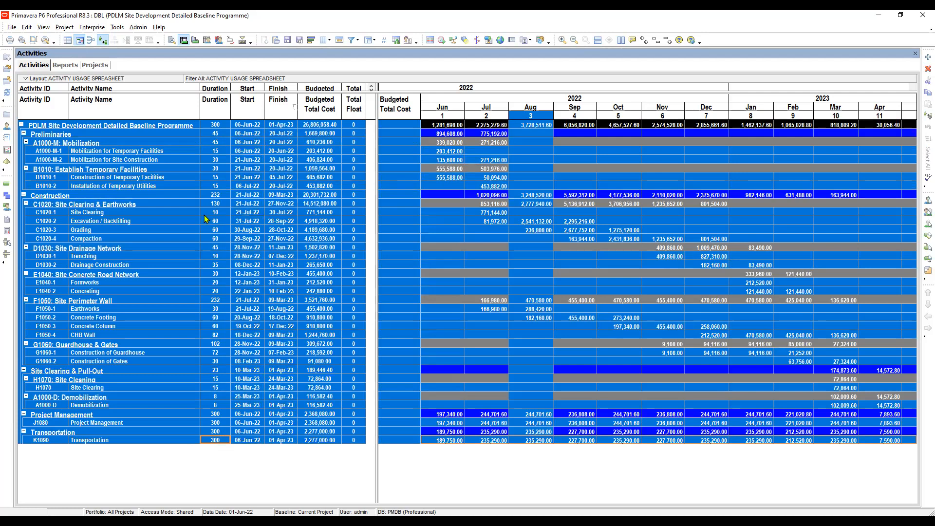
pyautogui.hotkey('ctrl', 'c')
pyautogui.hotkey('alt', 'Tab')
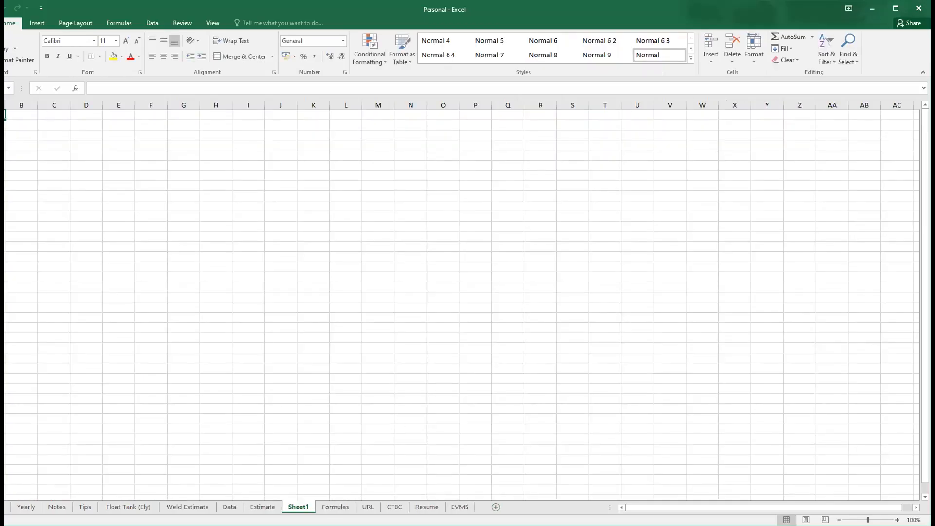
# - Move Sheet1 to the end of the sheet order, after EVMS, and paste the copied activity data at cell C2
pyautogui.moveTo(302, 509); pyautogui.dragTo(371, 511)
pyautogui.moveTo(372, 511); pyautogui.dragTo(468, 509)
pyautogui.click(52, 125)
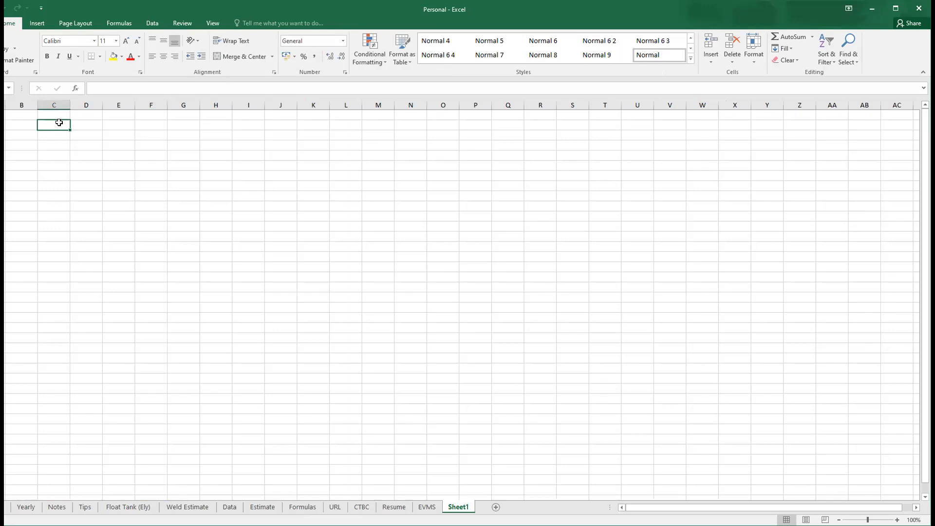
pyautogui.hotkey('ctrl', 'v')
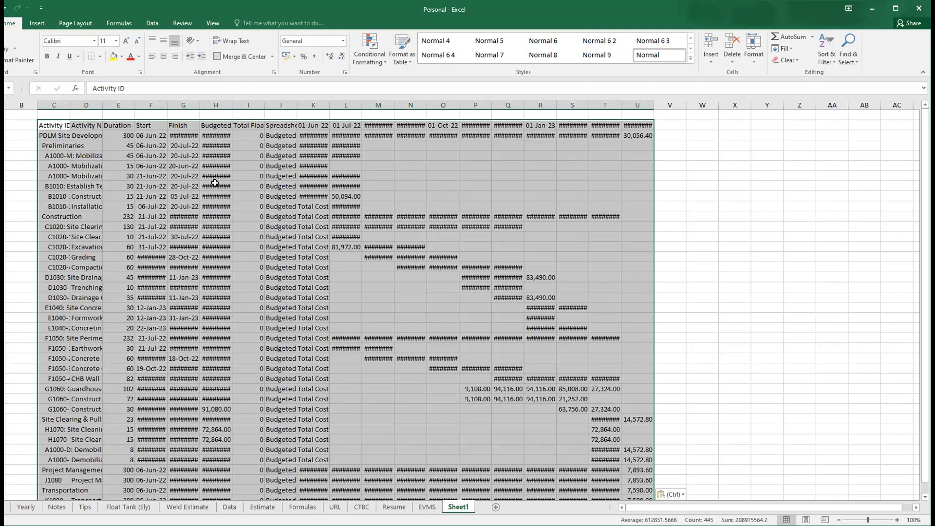
# - Auto-fit columns C through U to their contents and make column B slightly narrower
pyautogui.click(119, 177)
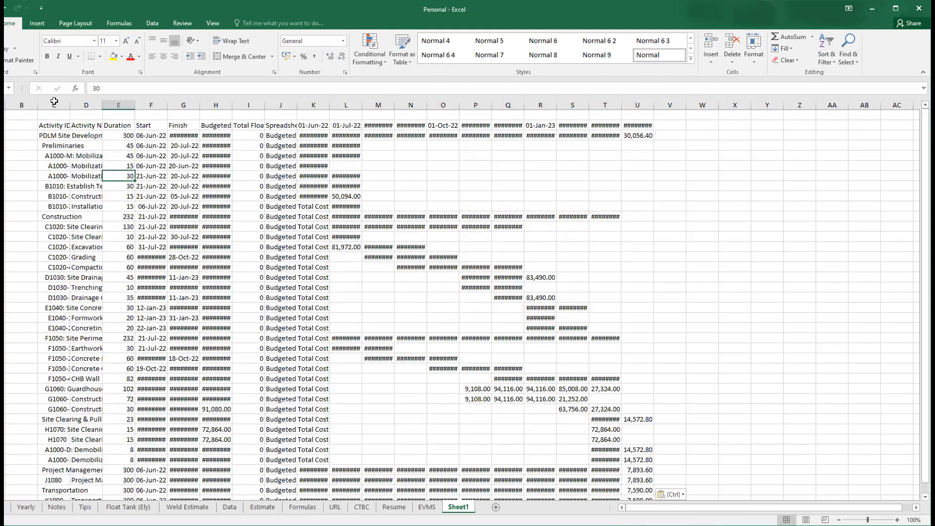
pyautogui.moveTo(54, 105); pyautogui.dragTo(86, 106)
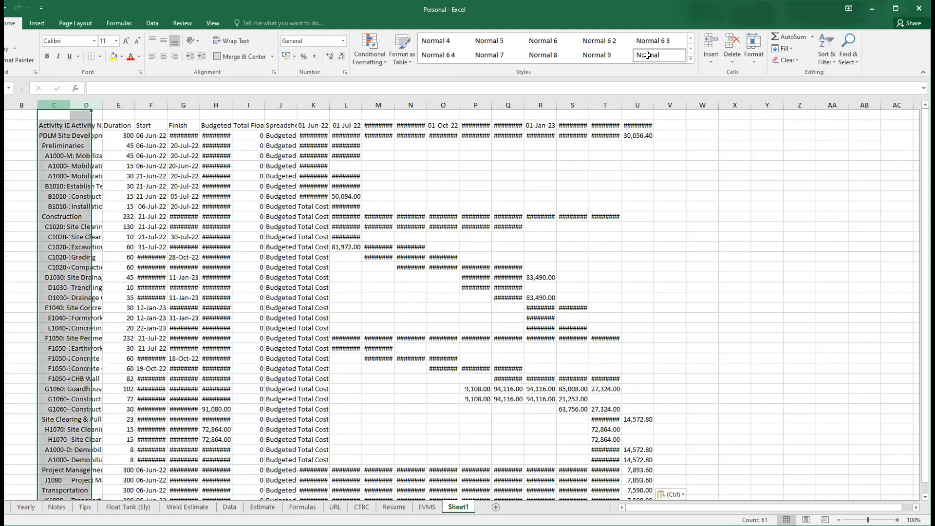
pyautogui.moveTo(647, 56); pyautogui.dragTo(622, 101)
pyautogui.doubleClick(622, 101)
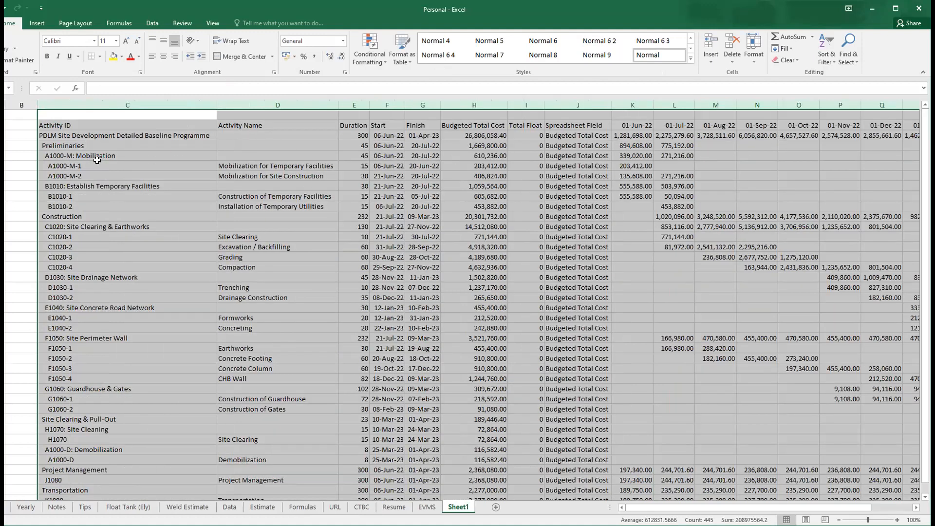
pyautogui.moveTo(36, 101); pyautogui.dragTo(24, 102)
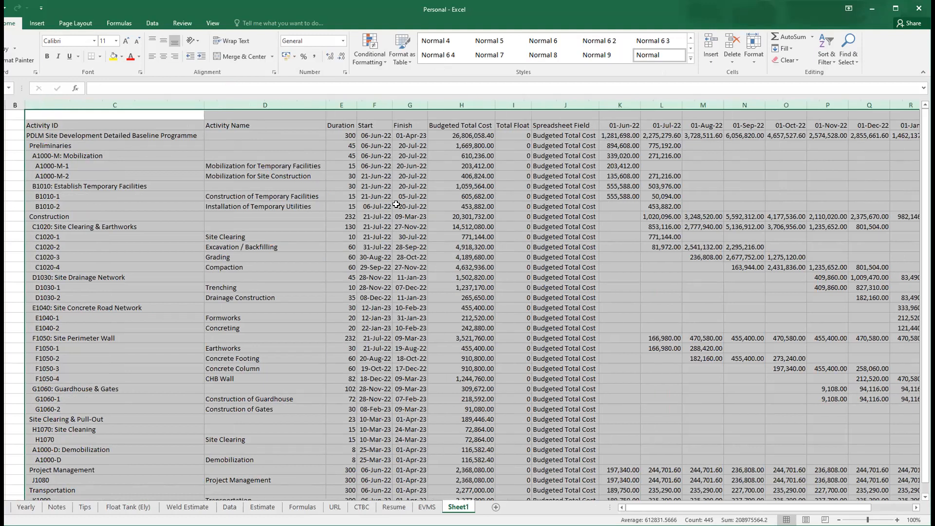
# - Narrow the Activity ID column to about half its width so that long group titles run into the Activity Name column
pyautogui.click(462, 166)
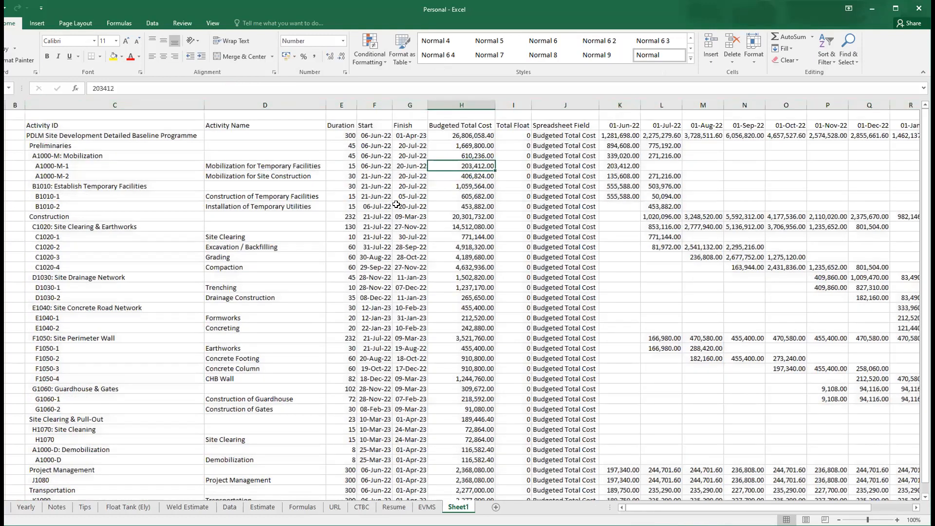
pyautogui.click(348, 102)
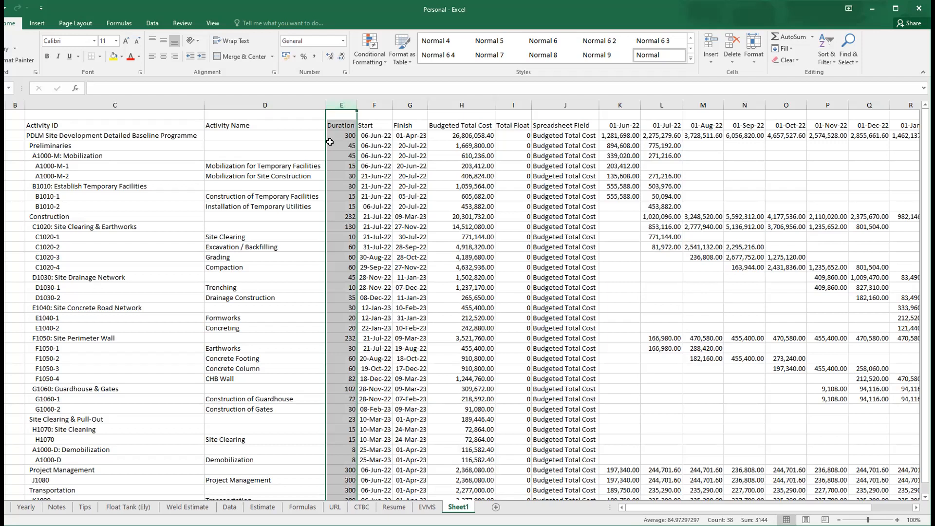
pyautogui.click(160, 103)
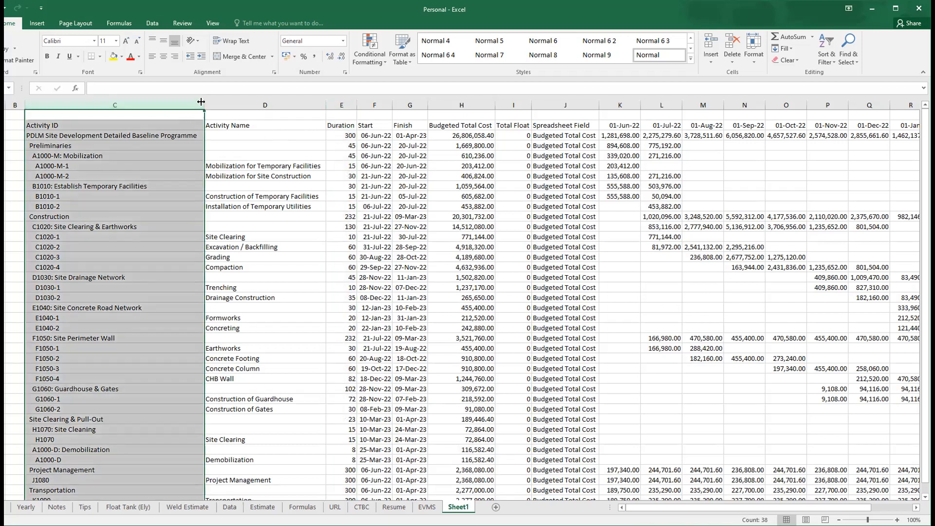
pyautogui.moveTo(201, 102); pyautogui.dragTo(110, 102)
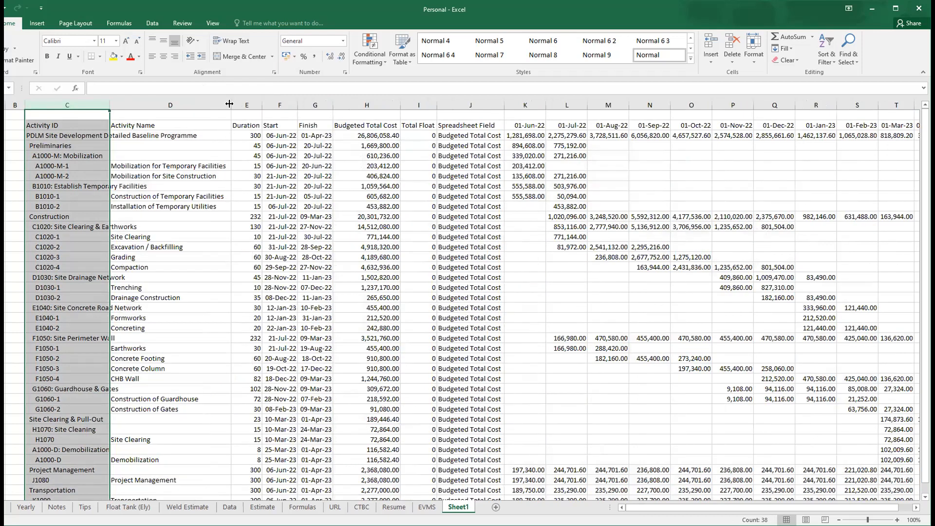
# - Center the contents of columns E through U, from Duration to the last month, horizontally
pyautogui.click(253, 105)
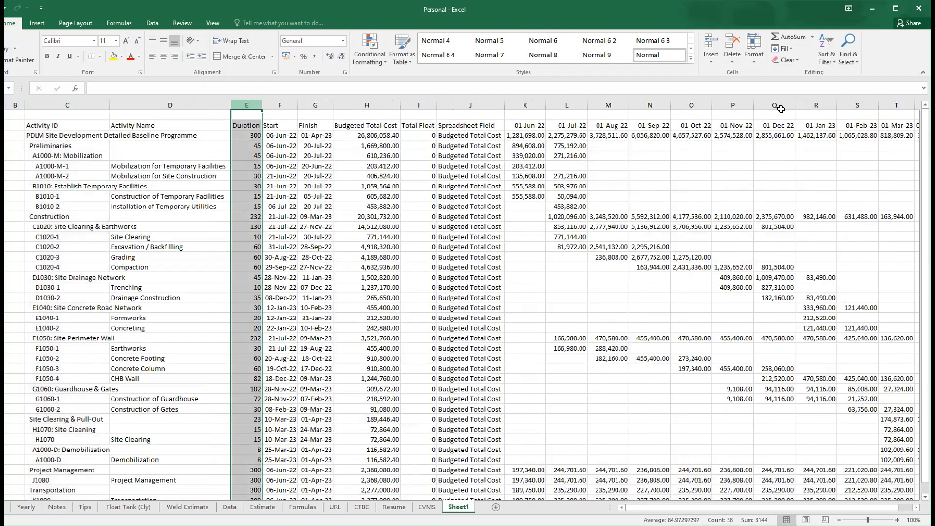
pyautogui.hotkey('ctrl', 'shift', 'Right')
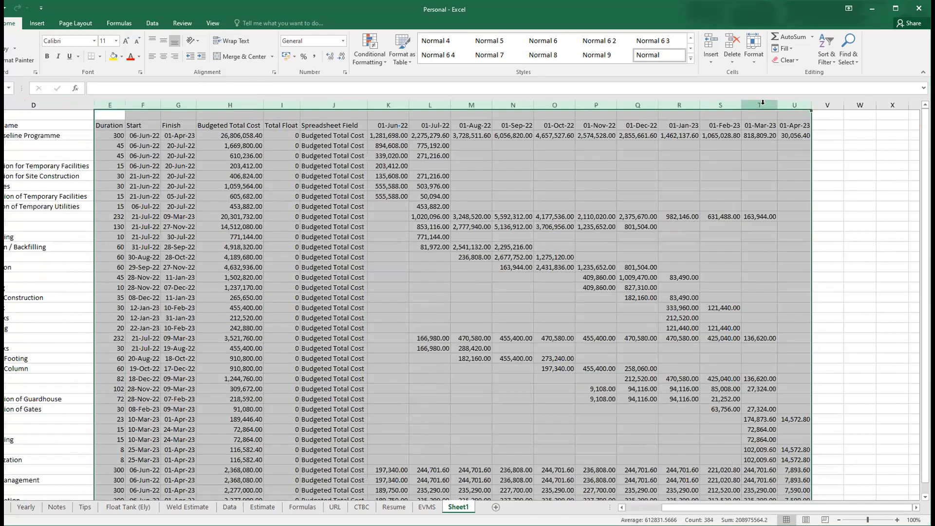
pyautogui.rightClick(763, 103)
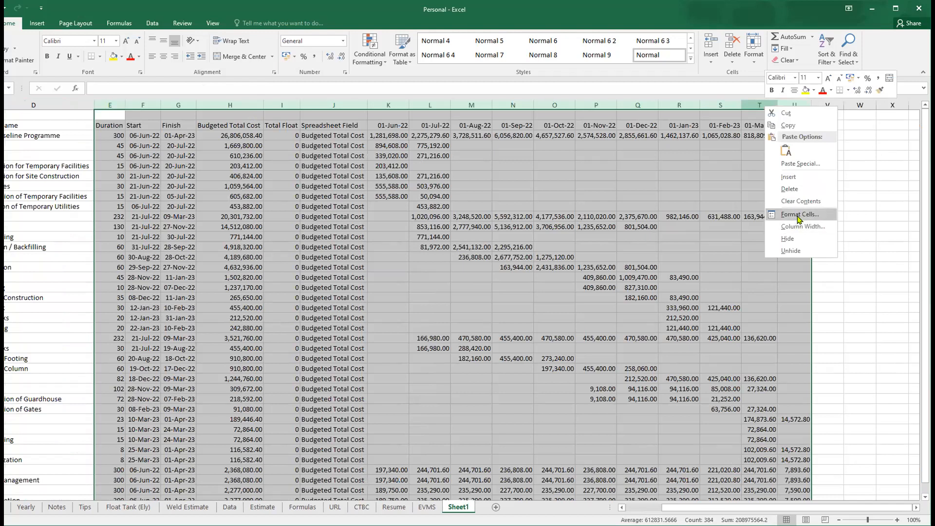
pyautogui.click(799, 215)
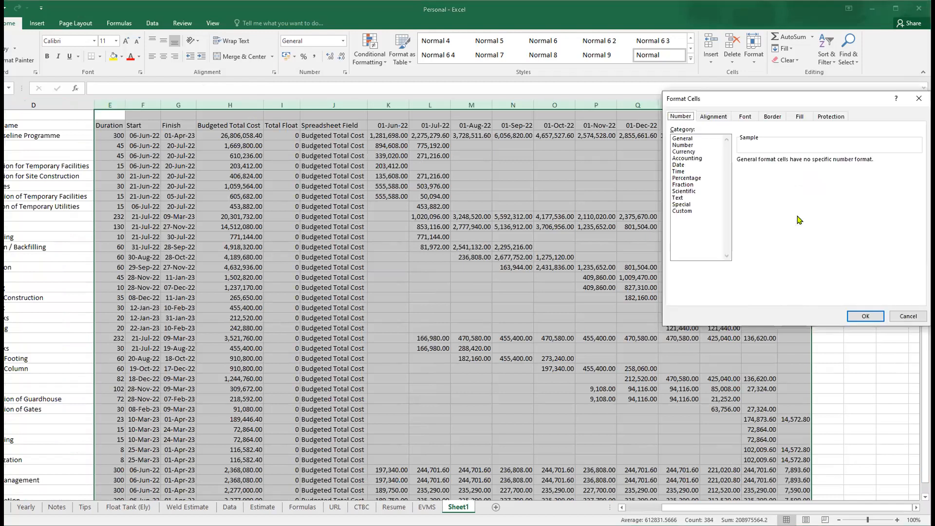
pyautogui.press('Escape')
pyautogui.click(163, 56)
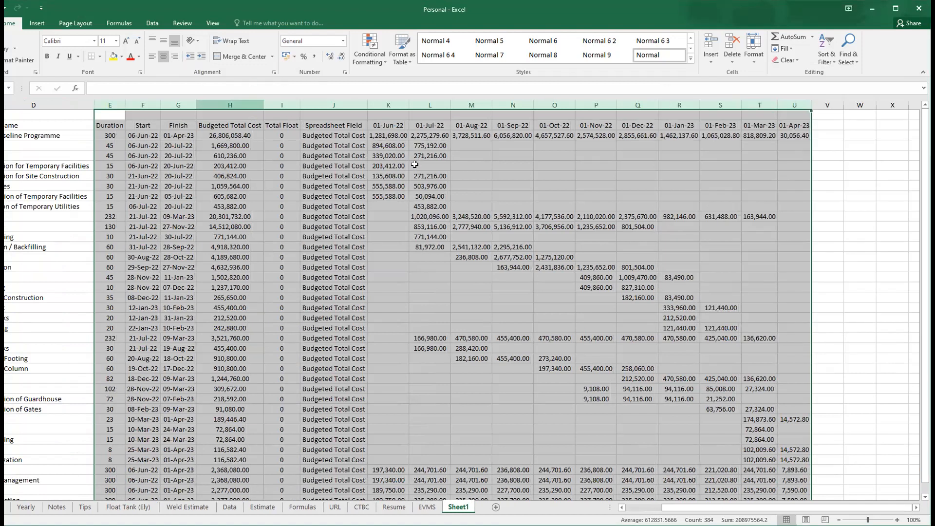
pyautogui.click(230, 163)
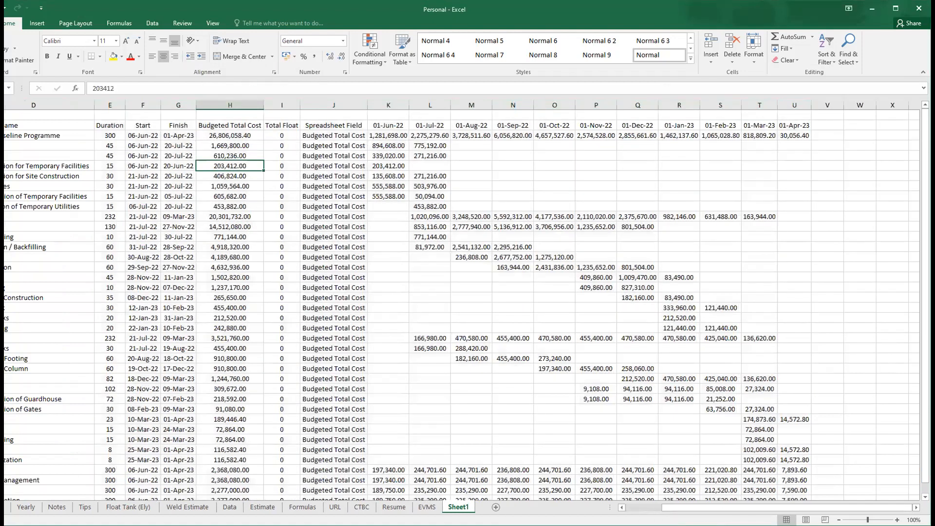
# - Maximize the Excel window and insert six blank rows above the table's header row, starting at row 2
pyautogui.hscroll(-2, 204, 228)
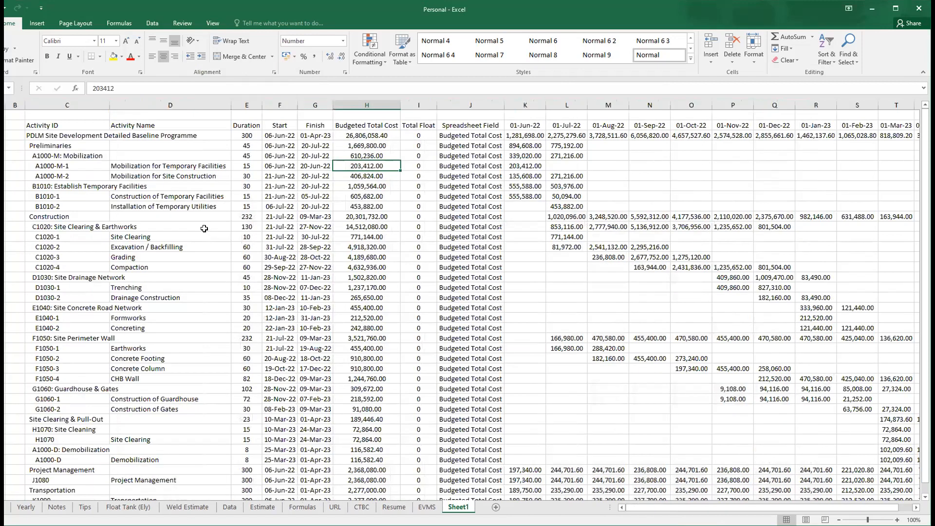
pyautogui.click(27, 125)
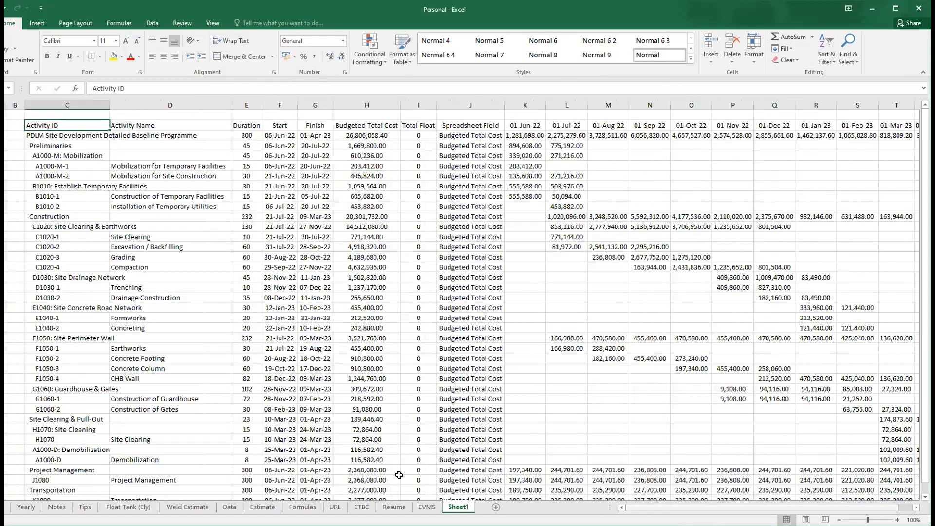
pyautogui.click(895, 9)
pyautogui.click(6, 129)
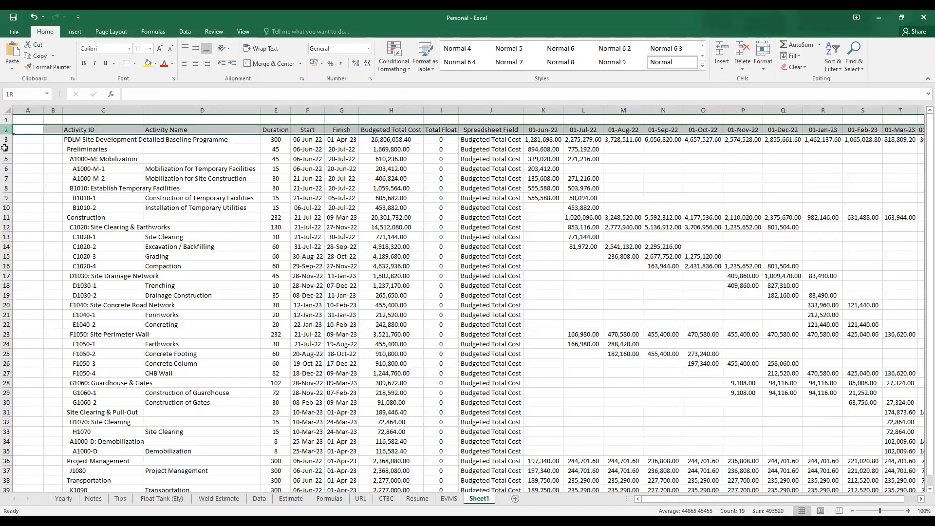
pyautogui.hotkey('shift', 'Down')
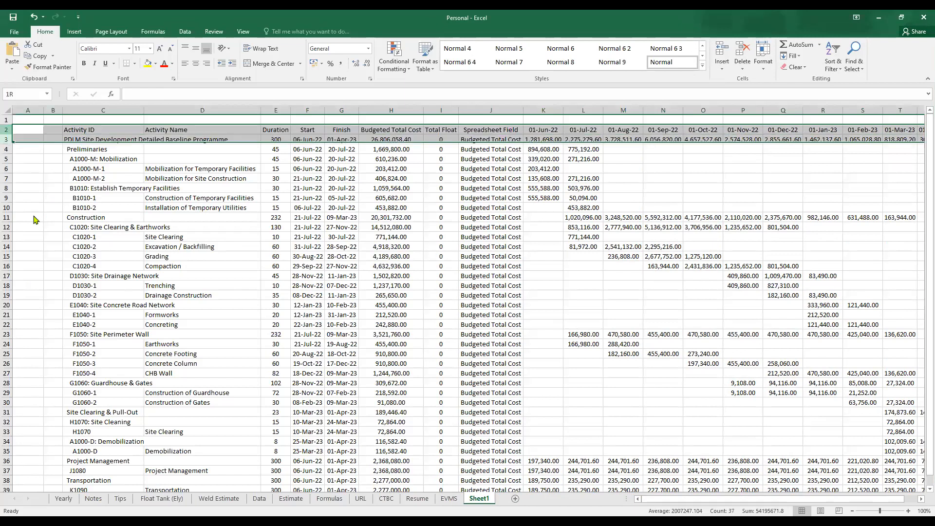
pyautogui.hotkey('shift', 'Down')
pyautogui.hotkey('shift', 'Down')
pyautogui.hotkey('shift', 'Down')
pyautogui.hotkey('shift', 'Down')
pyautogui.hotkey('ctrl', 'shift', '+')
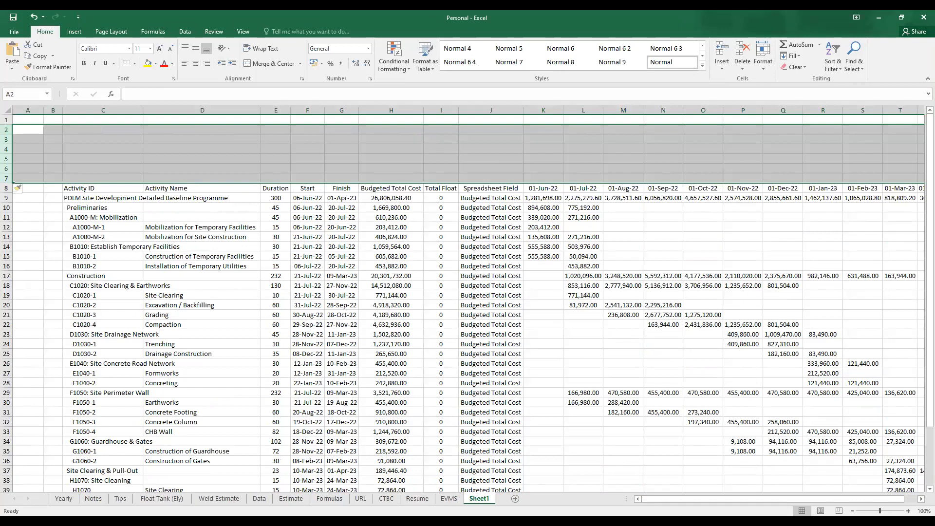
pyautogui.hotkey('alt', 'Tab')
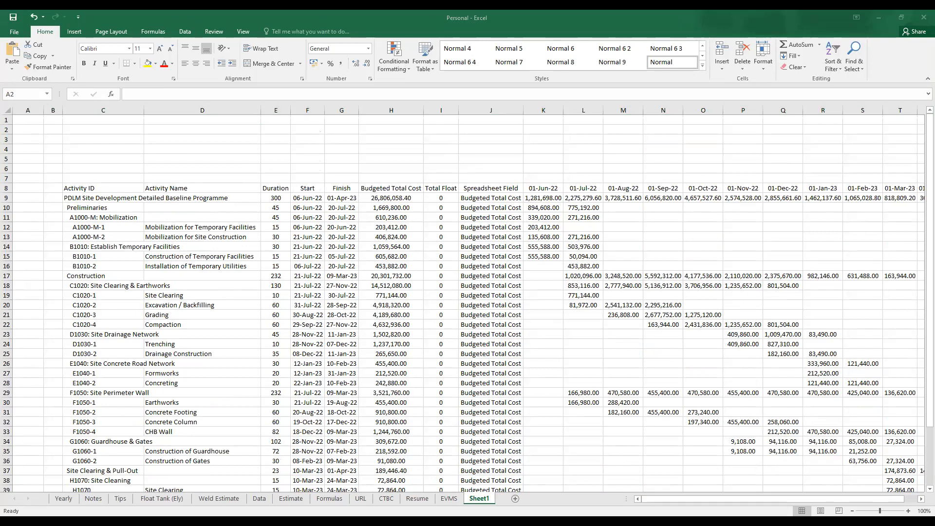
pyautogui.hotkey('alt', 'Tab')
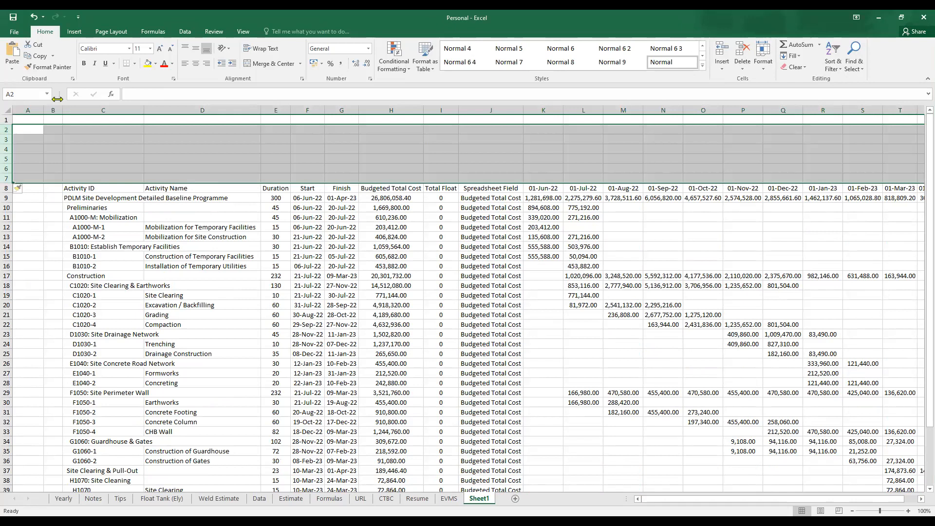
# - Delete the two empty columns A and B so that the table starts in the first column
pyautogui.moveTo(165, 166); pyautogui.dragTo(165, 159)
pyautogui.moveTo(91, 126); pyautogui.dragTo(53, 110)
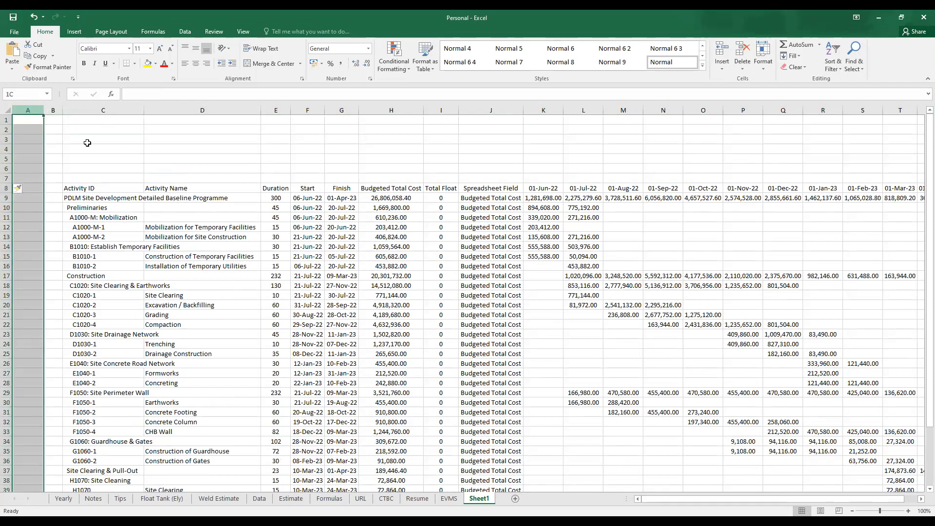
pyautogui.hotkey('ctrl', '-')
# - Enter the report titles PDLM SITE DEVELOPMENT in cell A1 and ACTIVITY USAGE REPORT WIZARD in cell A2
pyautogui.click(66, 119)
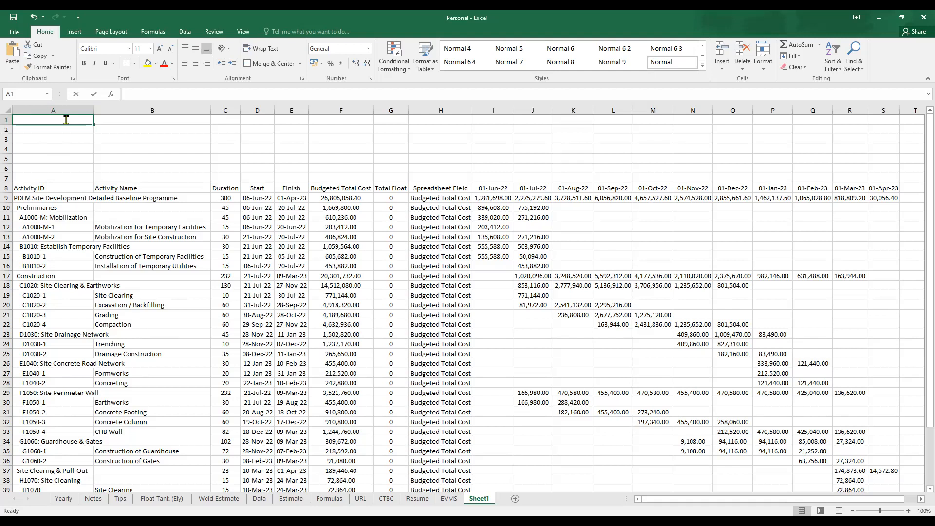
pyautogui.write('PDLM SITE DEVELOPMENT')
pyautogui.press('Return')
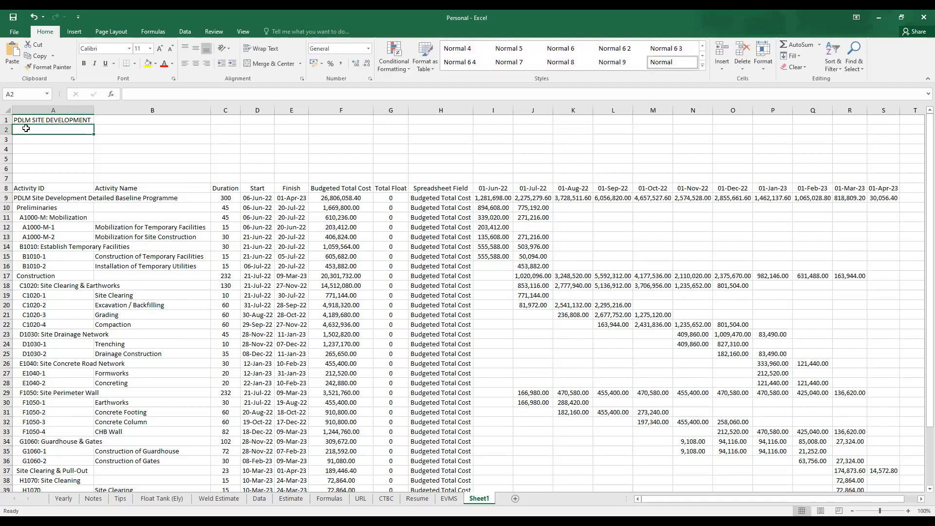
pyautogui.doubleClick(26, 128)
pyautogui.write('ACTIVITY')
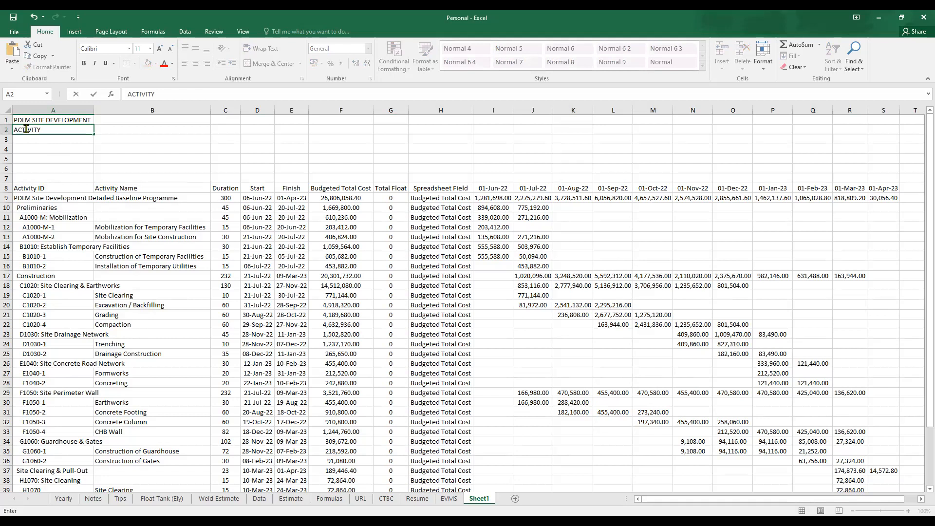
pyautogui.write('USAGE REPORT WIZARD')
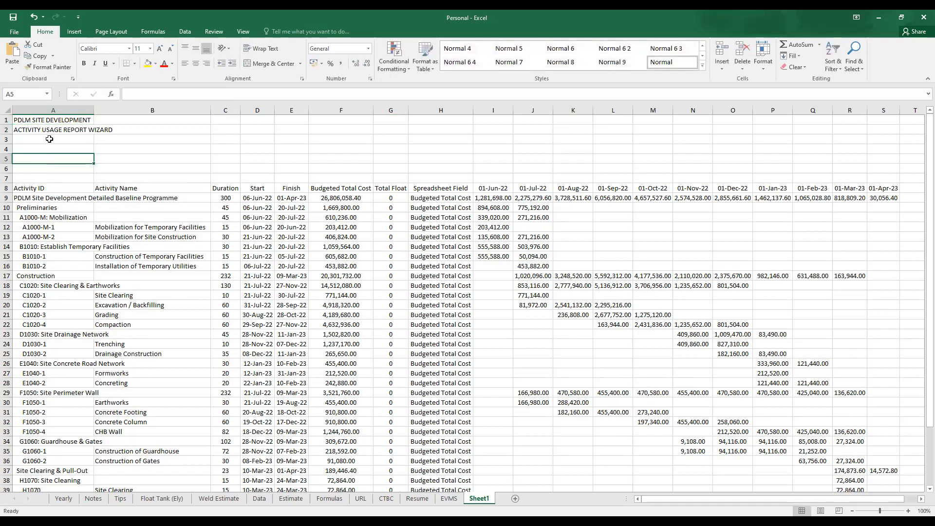
# - Enter the report date line Status Date: 1 June 2022 in cell A3
pyautogui.doubleClick(49, 139)
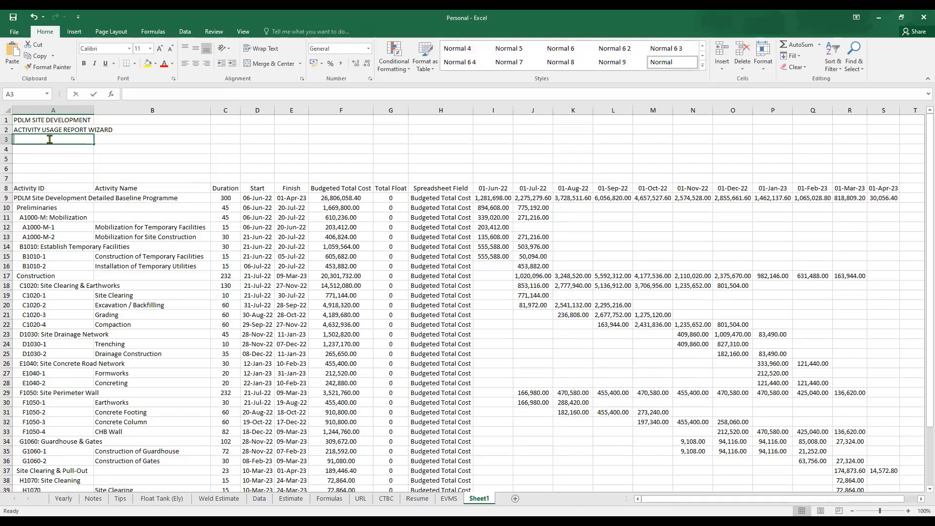
pyautogui.write('sTATU')
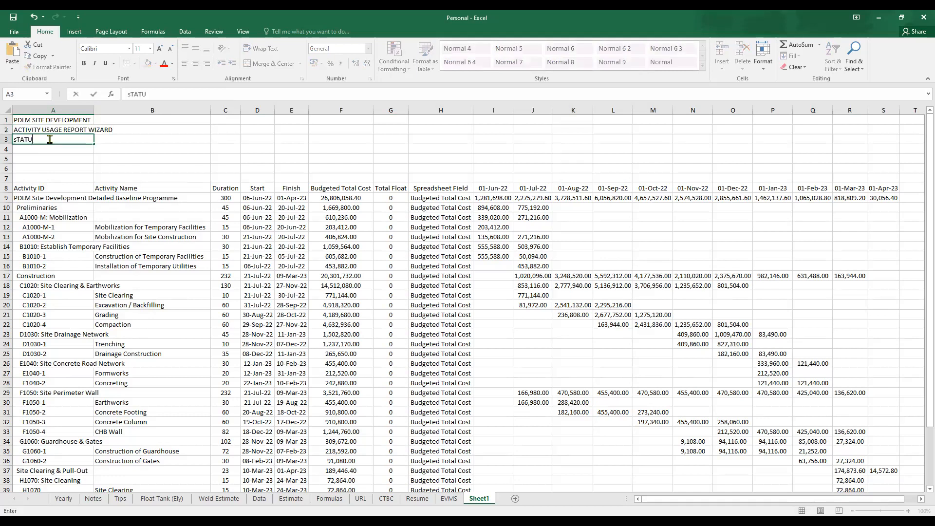
pyautogui.write('S Date:')
pyautogui.write('1 June 2022')
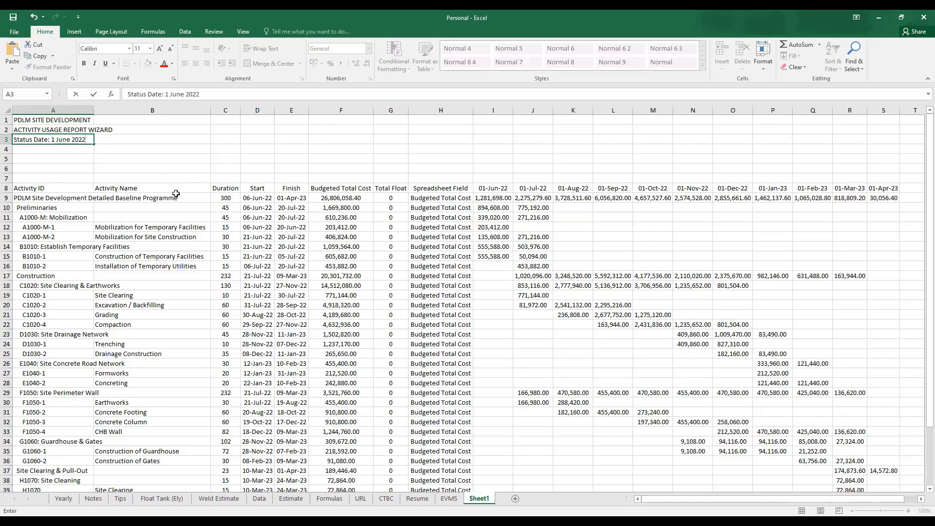
pyautogui.click(173, 196)
# - Merge cells A1 through S1 and center the PDLM SITE DEVELOPMENT title horizontally across the table's width
pyautogui.moveTo(70, 123); pyautogui.dragTo(883, 121)
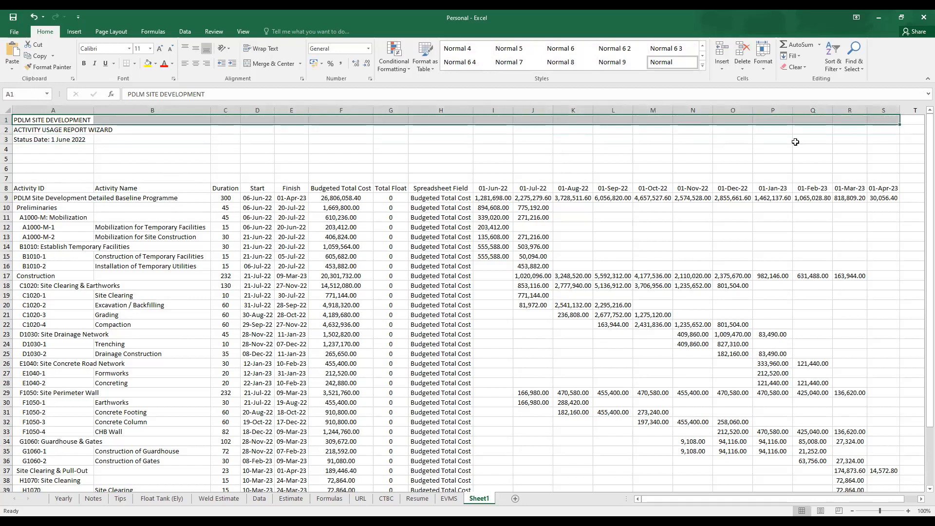
pyautogui.rightClick(335, 120)
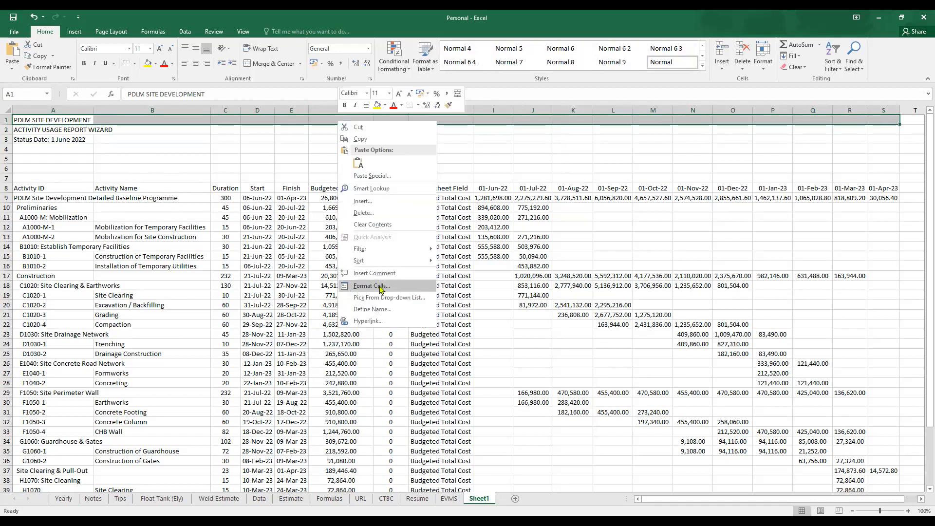
pyautogui.click(381, 288)
pyautogui.click(301, 180)
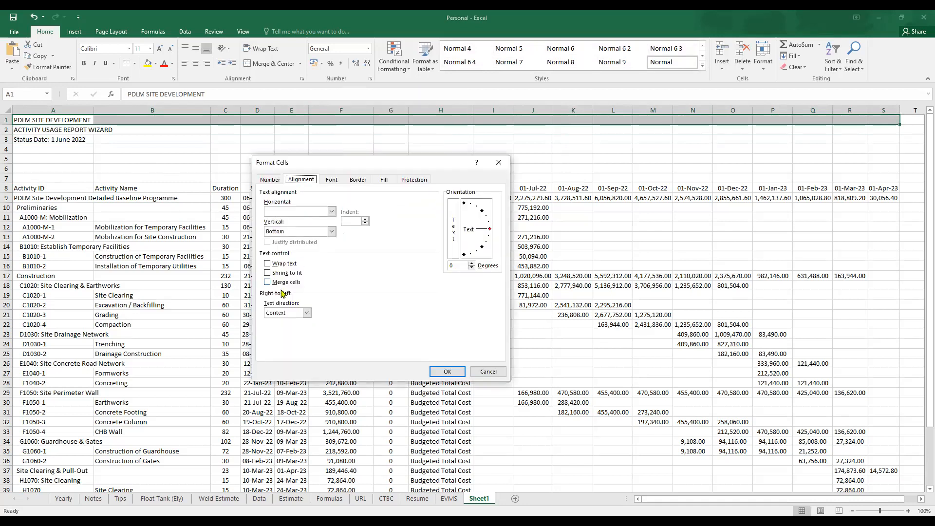
pyautogui.click(267, 282)
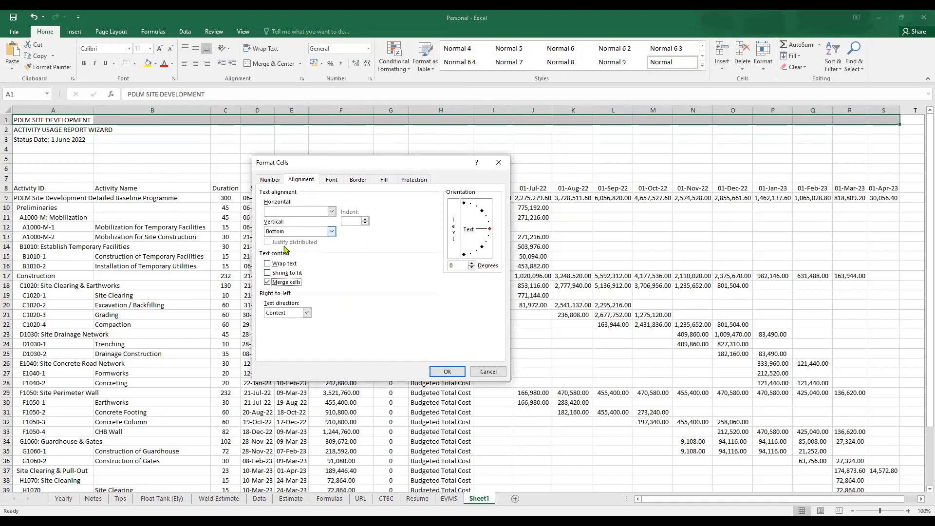
pyautogui.click(297, 213)
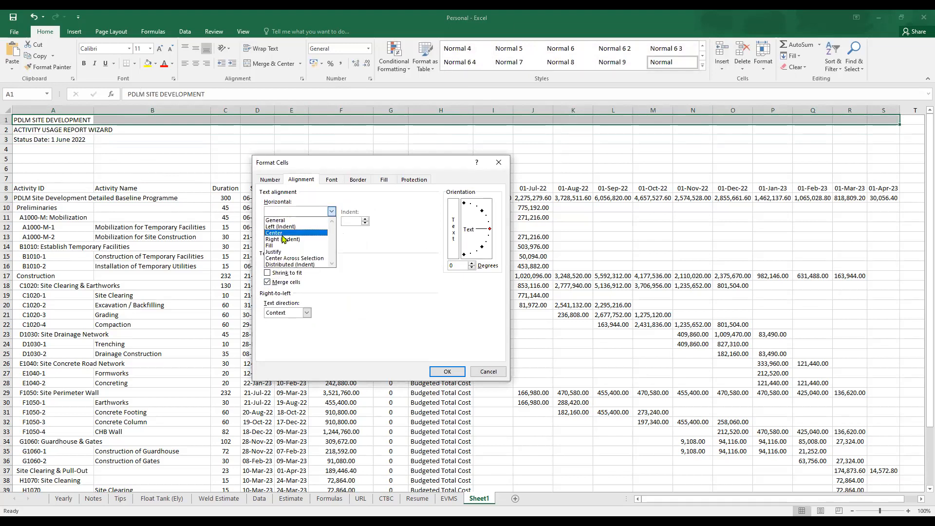
pyautogui.click(282, 233)
pyautogui.press('Return')
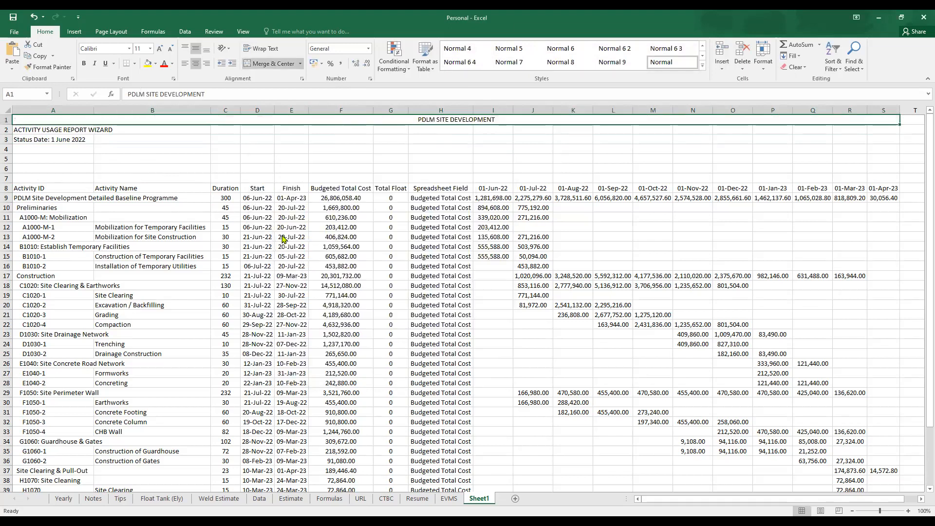
# - Copy the merged, centered format of the first title to the ACTIVITY USAGE REPORT WIZARD and Status Date lines with Format Painter
pyautogui.click(48, 67)
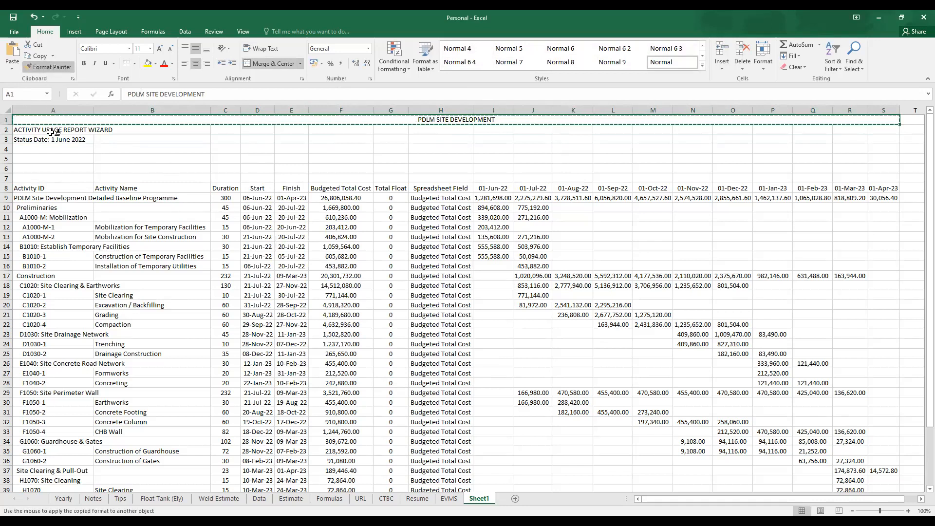
pyautogui.click(50, 130)
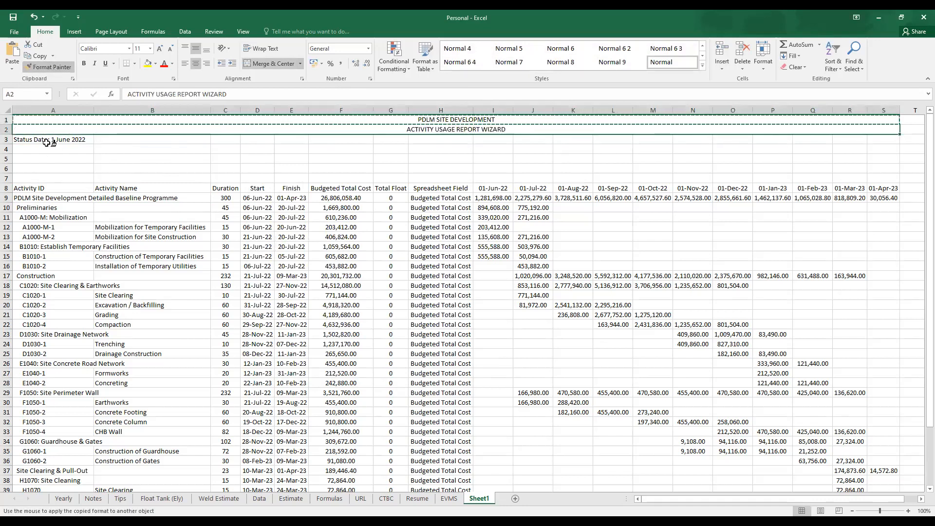
pyautogui.click(53, 141)
# - Set the font of the two title lines in rows 1 and 2 to Arial Black
pyautogui.click(457, 120)
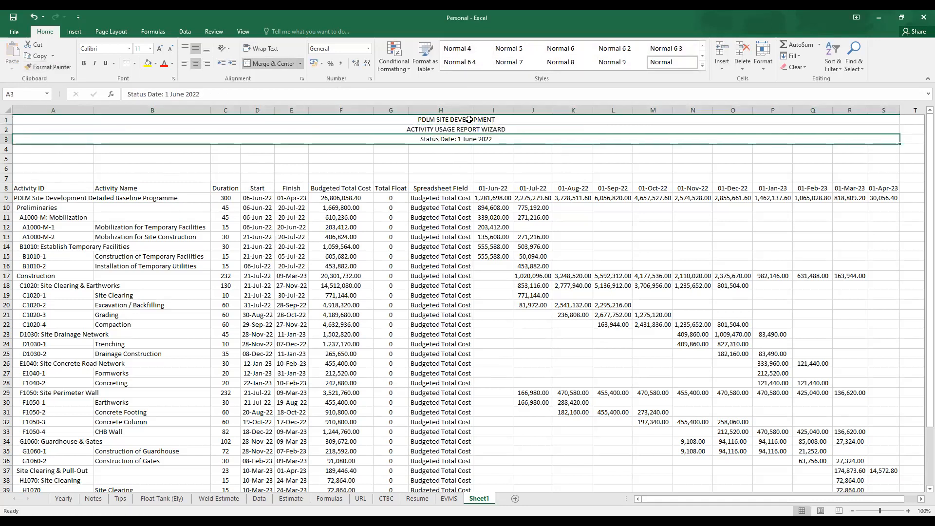
pyautogui.moveTo(457, 120); pyautogui.dragTo(462, 130)
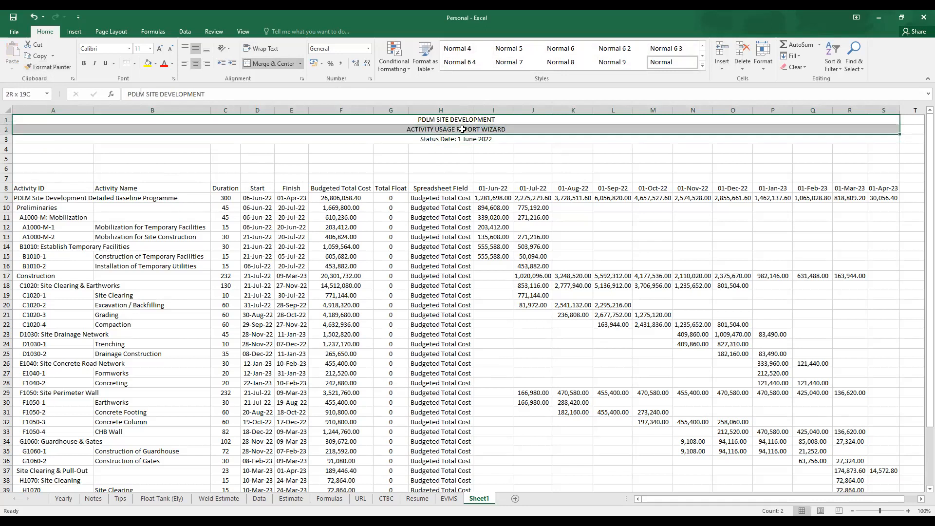
pyautogui.click(131, 51)
pyautogui.scroll(4, 121, 111)
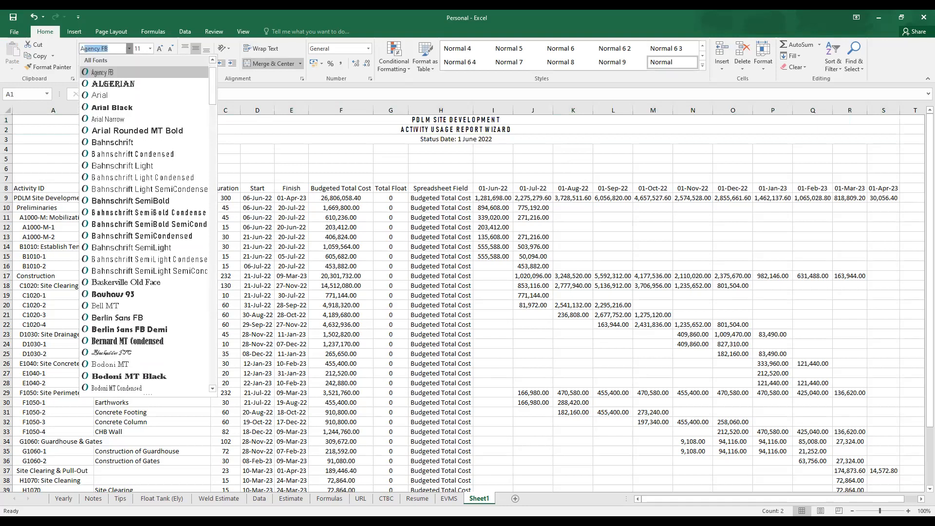
pyautogui.click(121, 111)
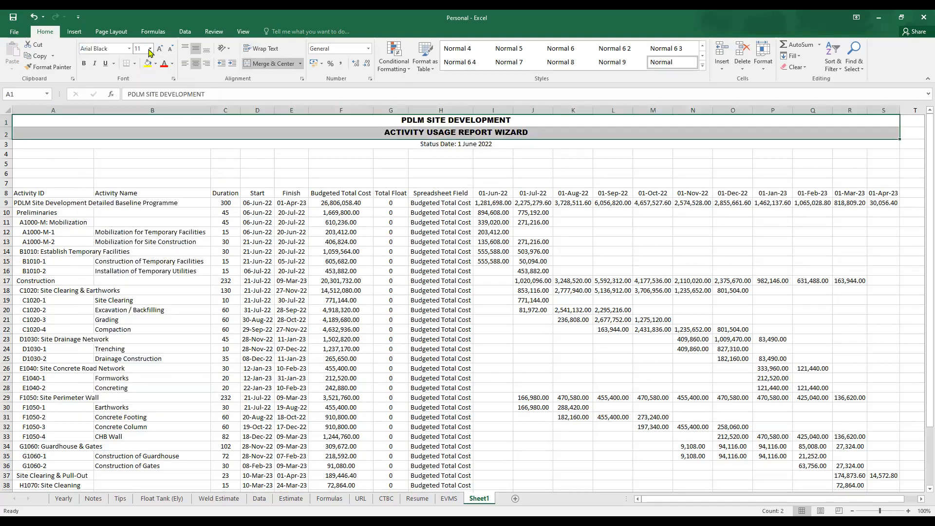
# - Set the Status Date line in row 3 to Arial Narrow and make it bold
pyautogui.click(433, 145)
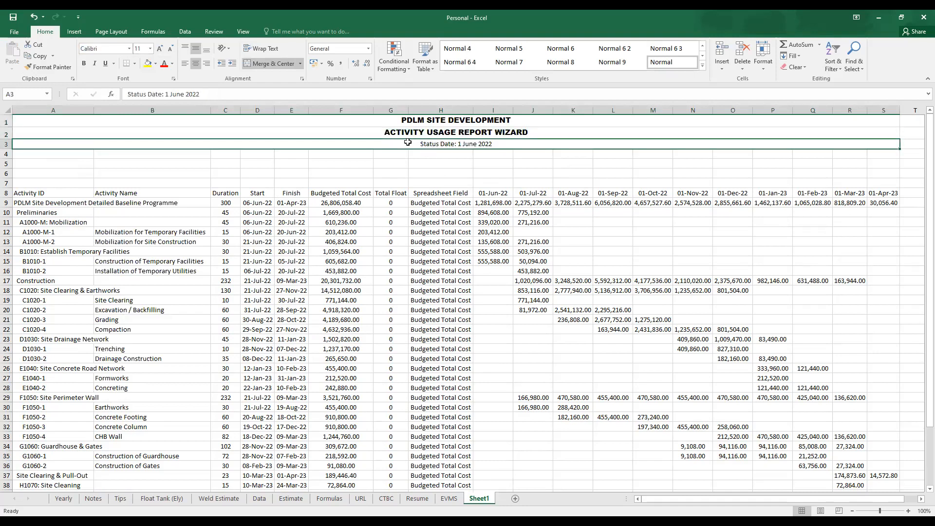
pyautogui.click(130, 48)
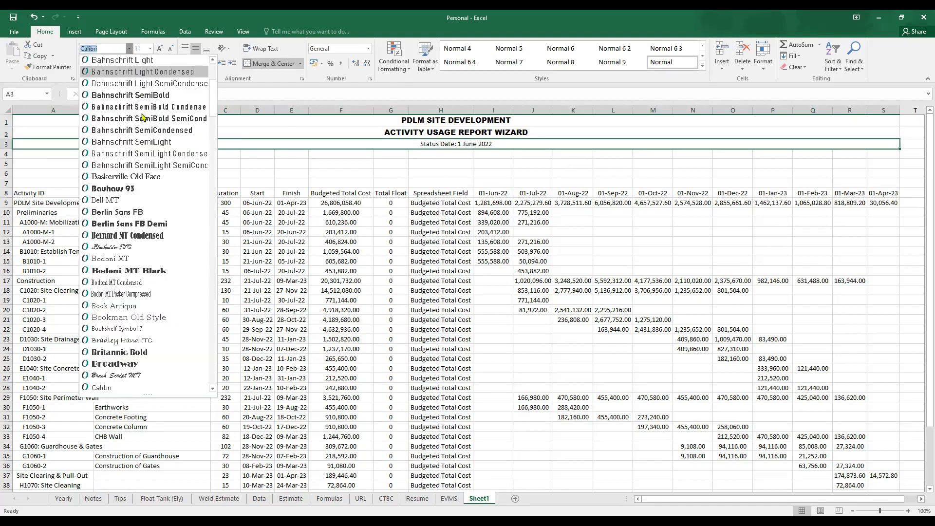
pyautogui.scroll(3, 146, 171)
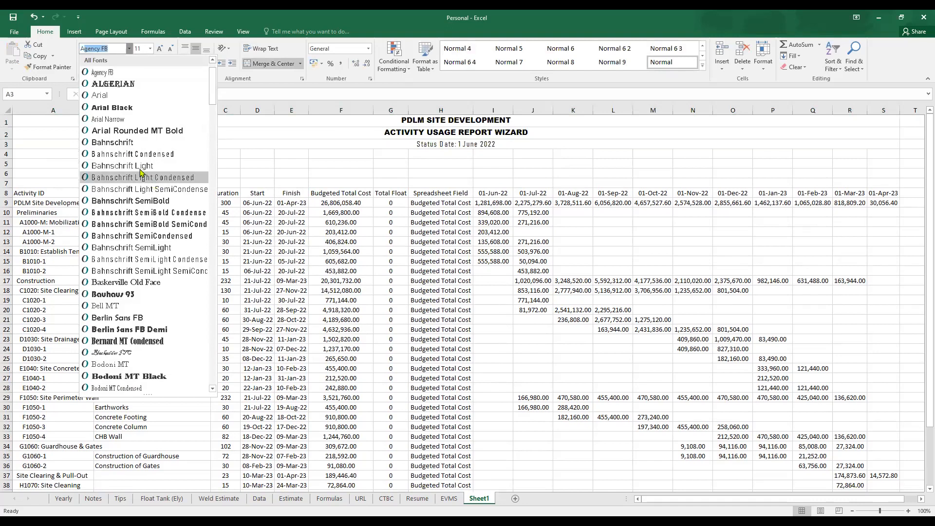
pyautogui.click(108, 119)
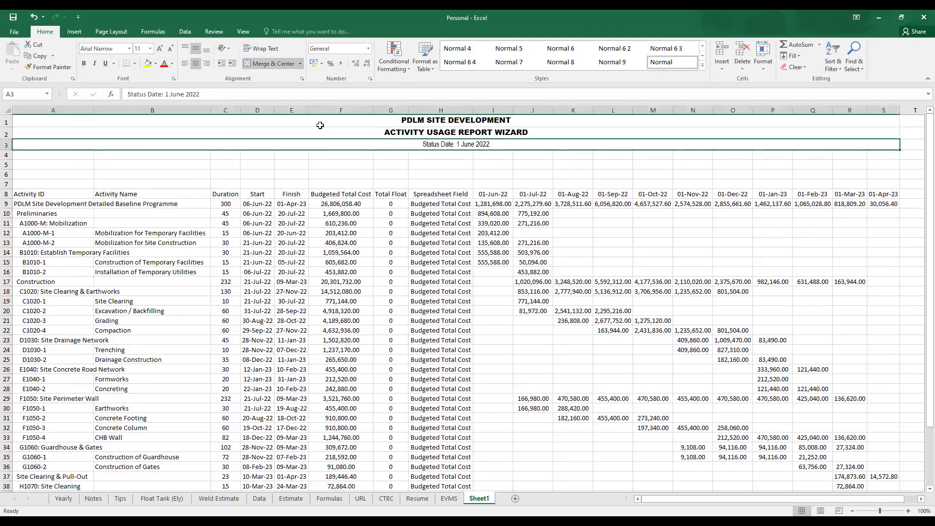
pyautogui.click(85, 64)
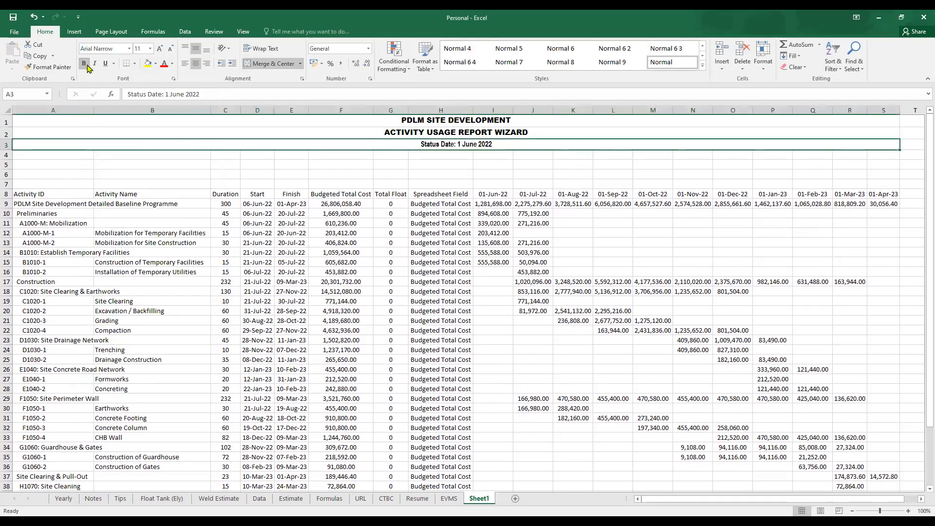
# - Delete the four empty rows 4 through 7 between the Status Date line and the table header
pyautogui.moveTo(119, 164); pyautogui.dragTo(19, 183)
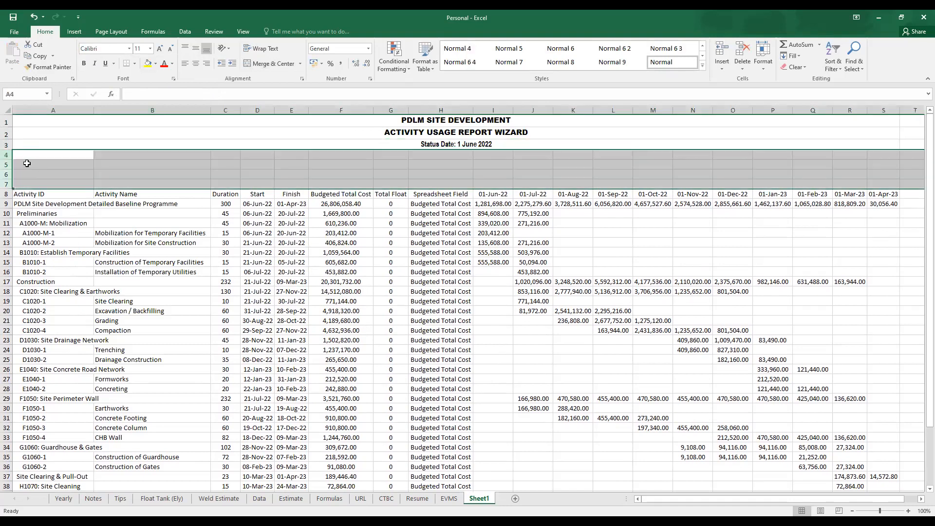
pyautogui.rightClick(7, 158)
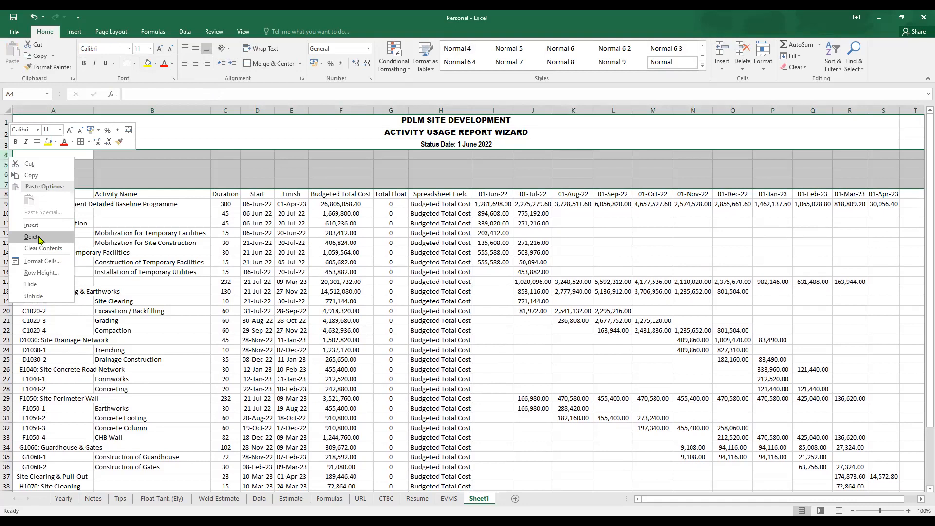
pyautogui.click(39, 237)
# - Color the PDLM SITE DEVELOPMENT title blue and the ACTIVITY USAGE REPORT WIZARD title dark red
pyautogui.click(454, 121)
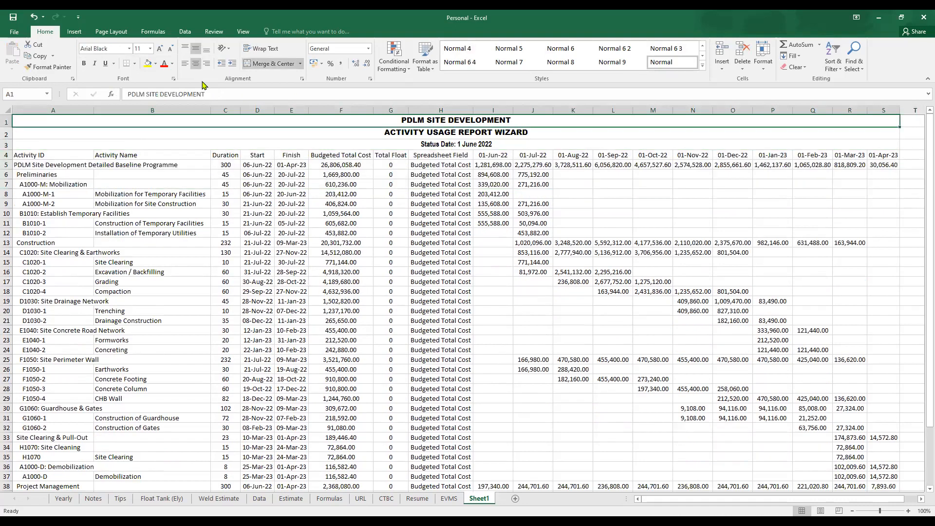
pyautogui.click(172, 64)
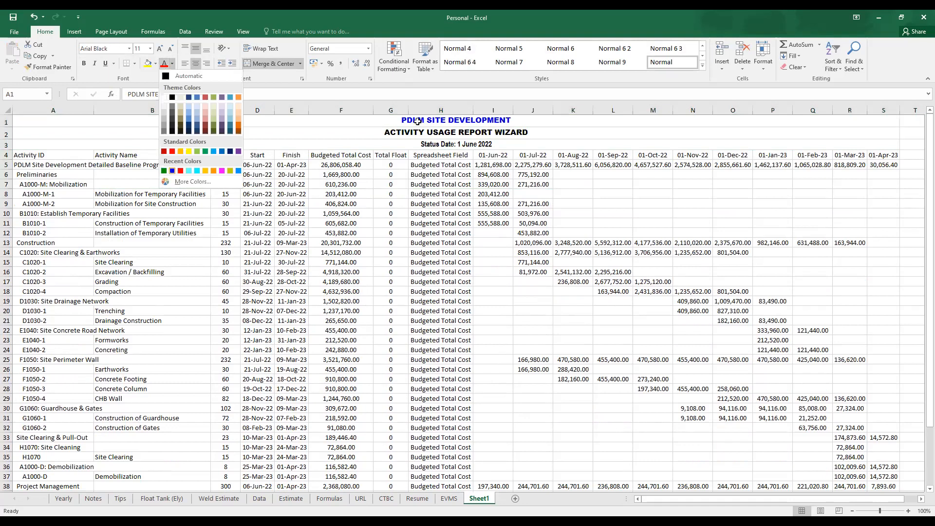
pyautogui.click(427, 134)
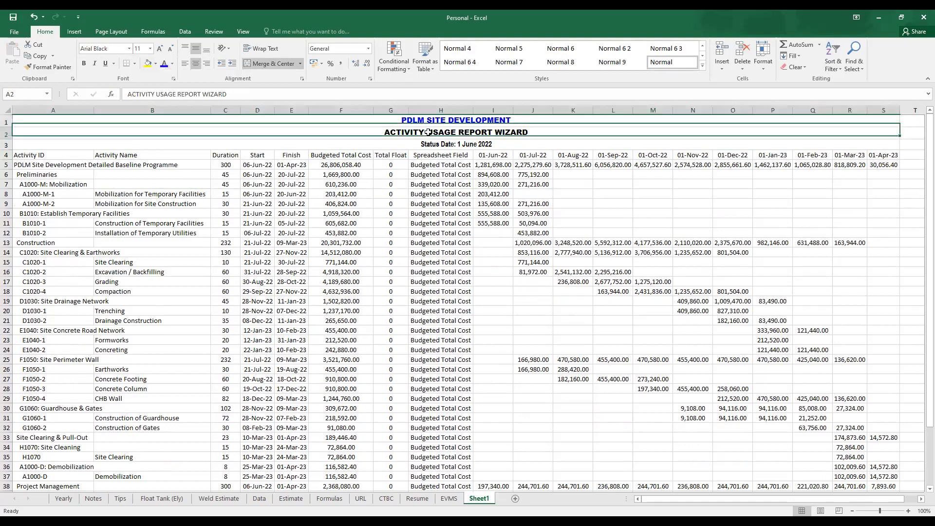
pyautogui.click(172, 64)
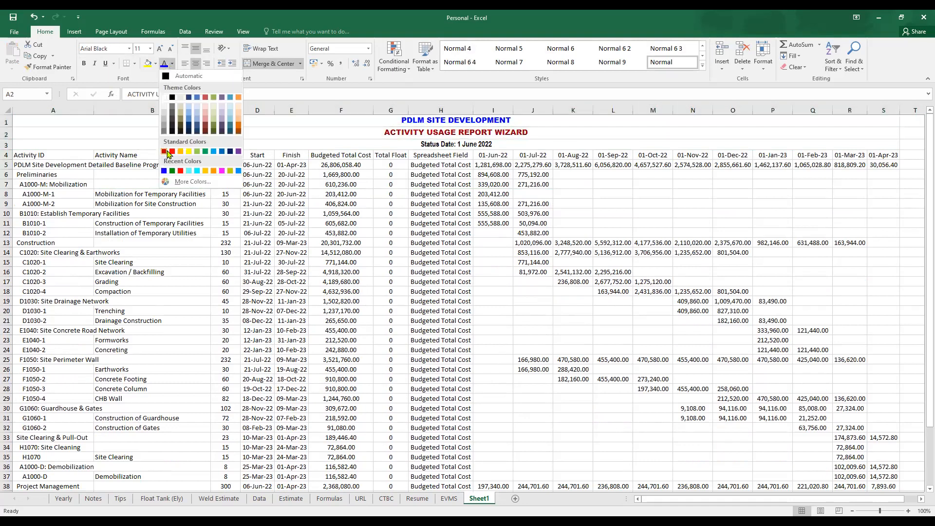
pyautogui.click(166, 151)
pyautogui.scroll(-3, 167, 154)
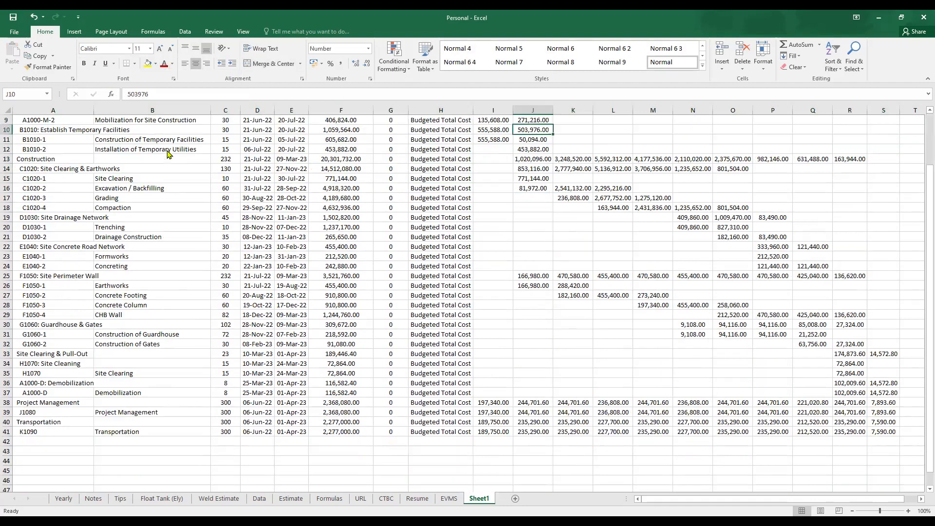
pyautogui.scroll(3, 167, 154)
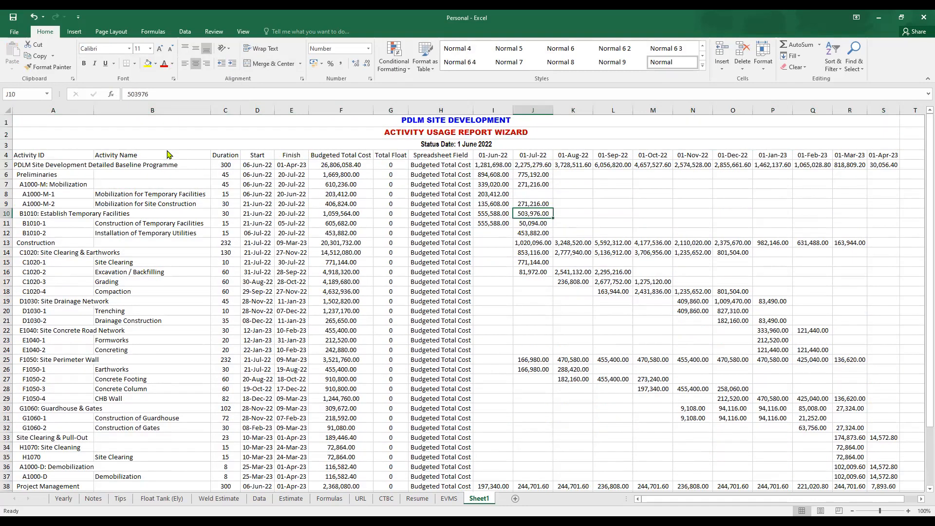
pyautogui.click(458, 133)
pyautogui.click(454, 145)
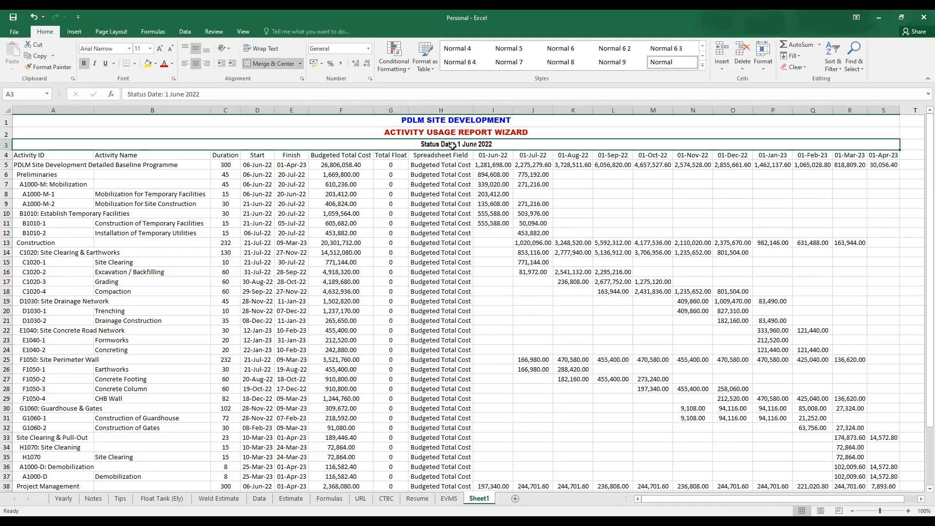
pyautogui.moveTo(312, 200); pyautogui.dragTo(301, 200)
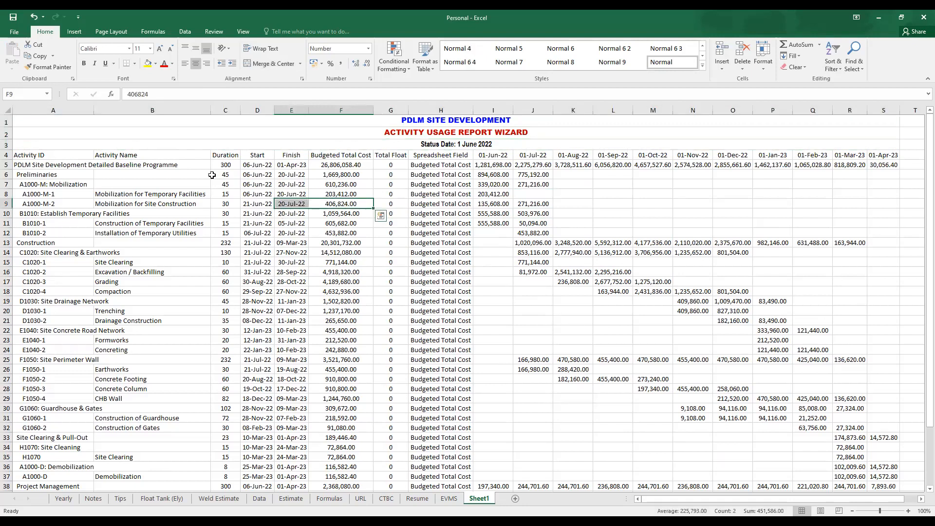
# - Apply outline and inside borders to the whole table from the Activity ID header in A4 to the last row, 41
pyautogui.moveTo(68, 151); pyautogui.dragTo(68, 148)
pyautogui.click(60, 155)
pyautogui.scroll(-1, 406, 165)
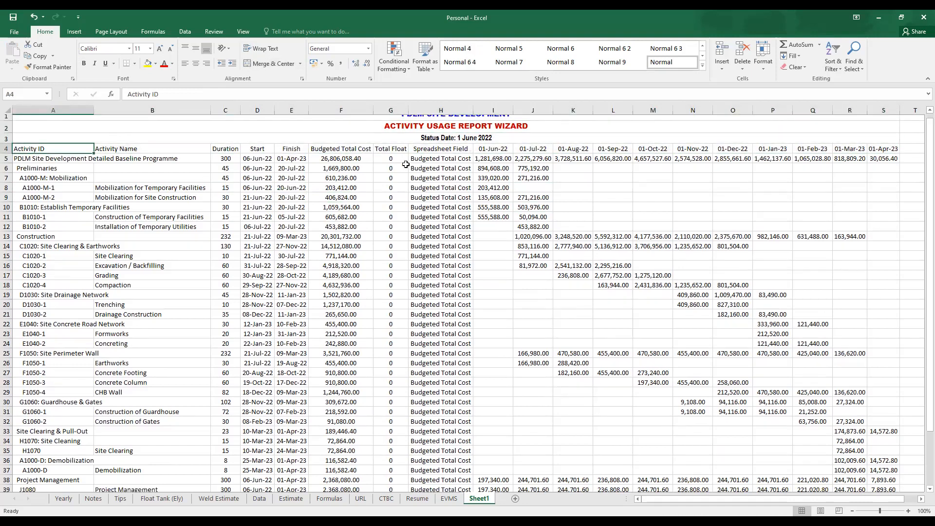
pyautogui.scroll(-3, 406, 164)
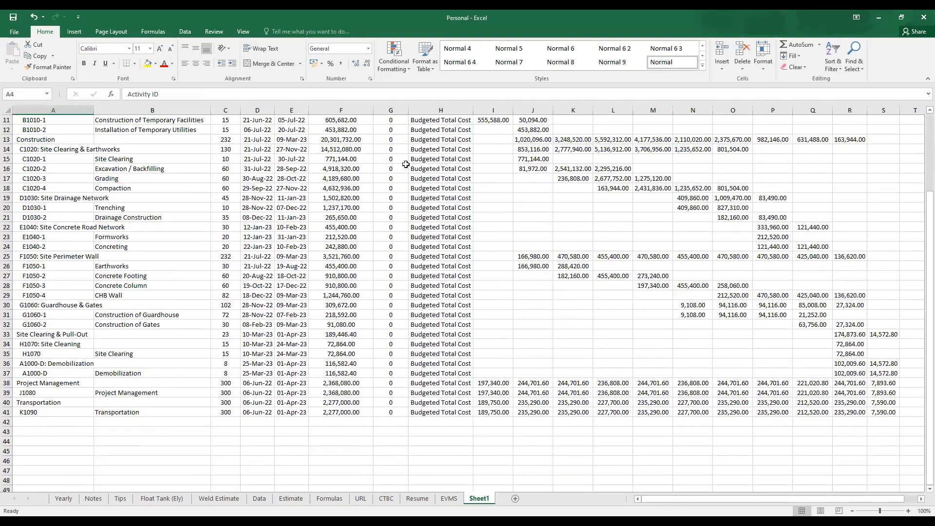
pyautogui.hotkey('ctrl', 'a')
pyautogui.rightClick(409, 179)
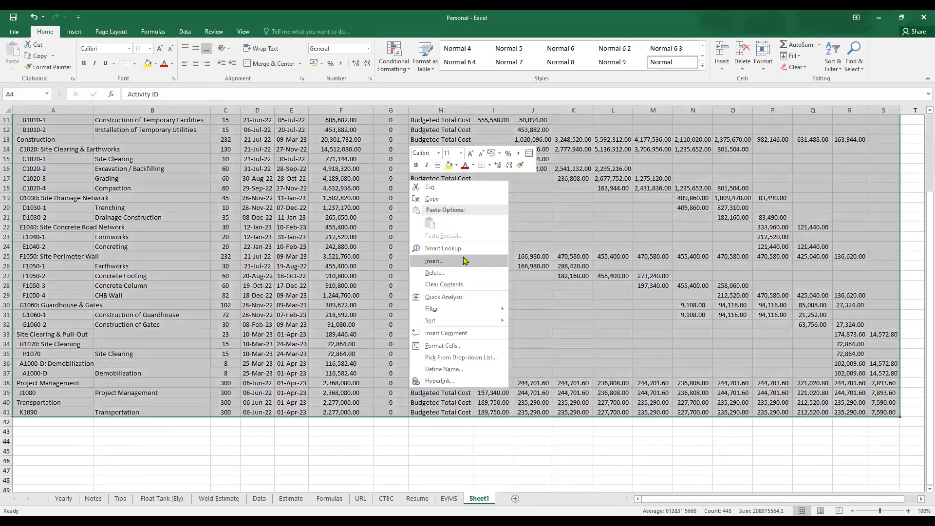
pyautogui.click(451, 347)
pyautogui.click(431, 245)
pyautogui.click(461, 274)
pyautogui.click(487, 274)
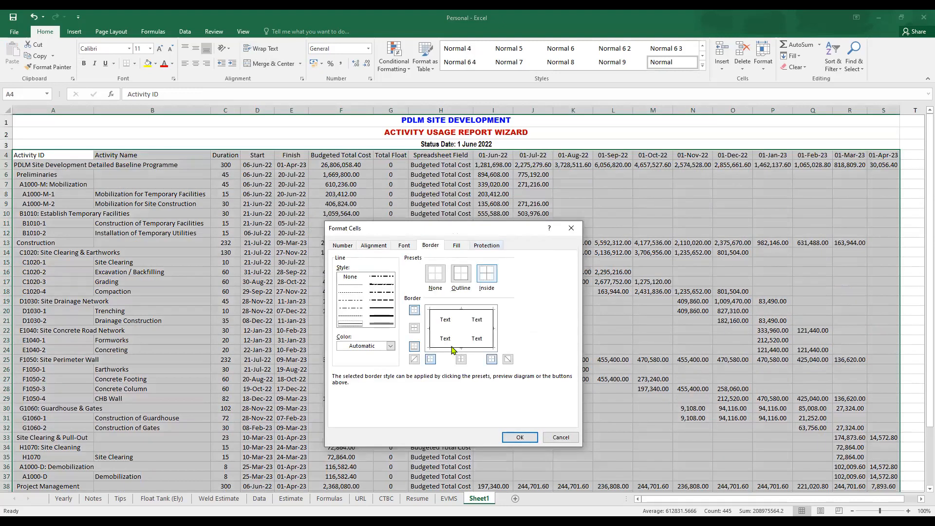
pyautogui.click(520, 438)
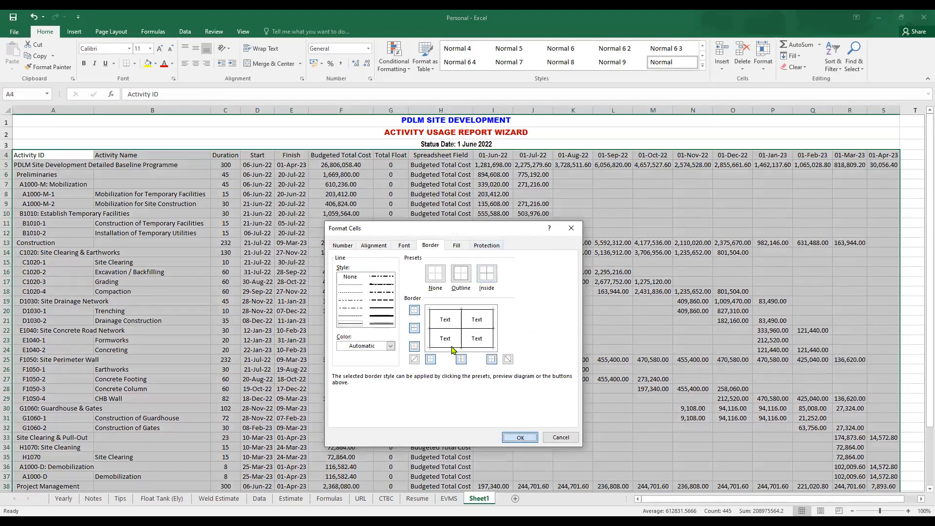
pyautogui.click(652, 311)
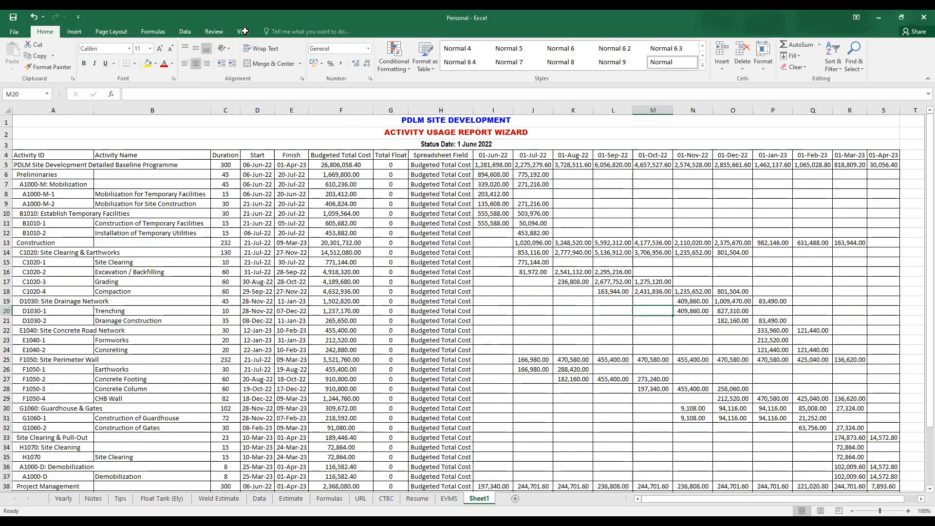
# - Remove the vertical page breaks in Page Break Preview so the whole report fits one page, and return to Normal view
pyautogui.click(243, 31)
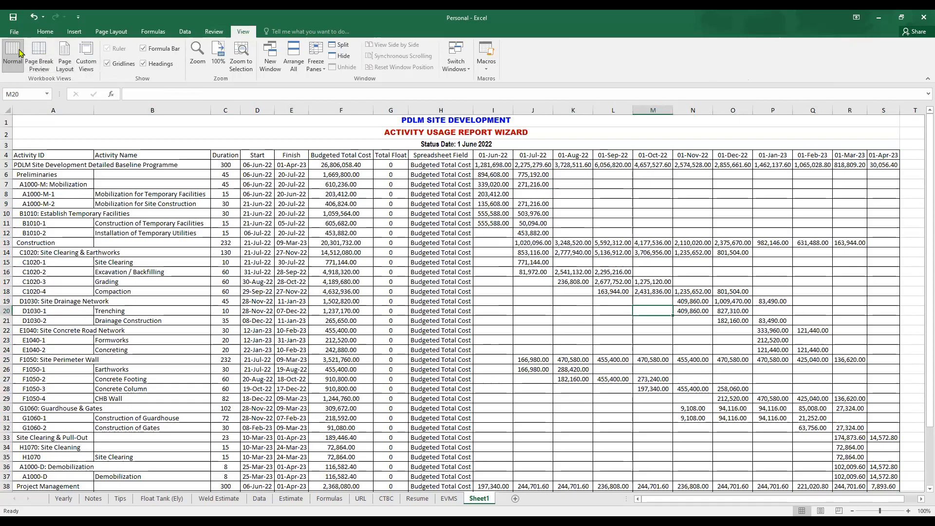
pyautogui.click(39, 55)
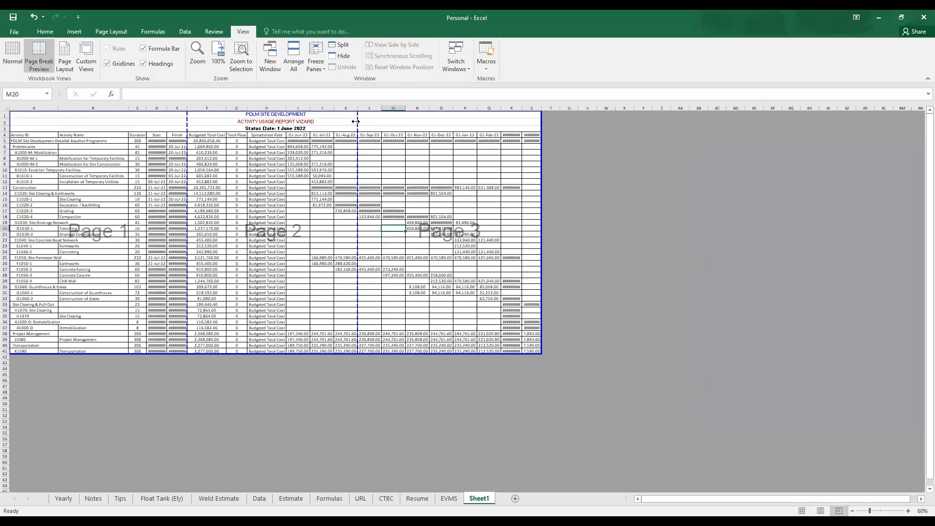
pyautogui.moveTo(356, 121); pyautogui.dragTo(540, 134)
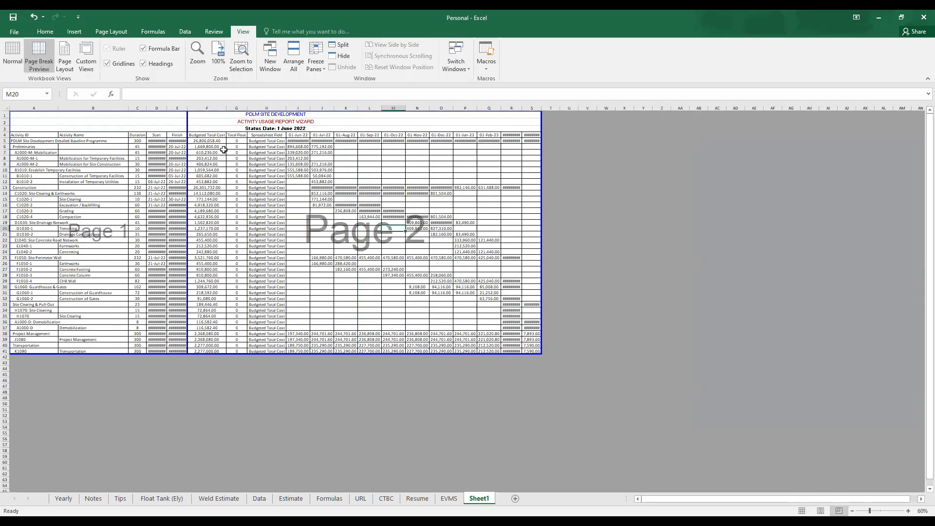
pyautogui.moveTo(540, 121); pyautogui.dragTo(545, 122)
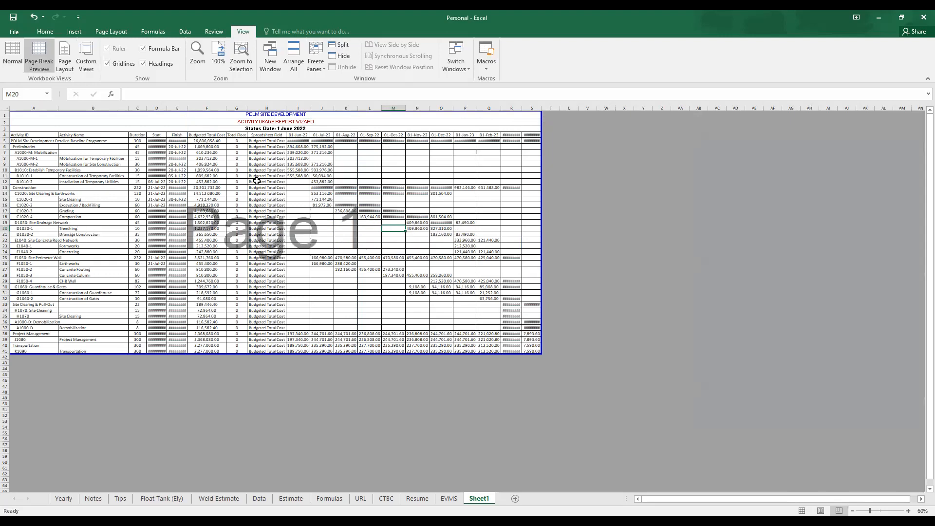
pyautogui.click(13, 54)
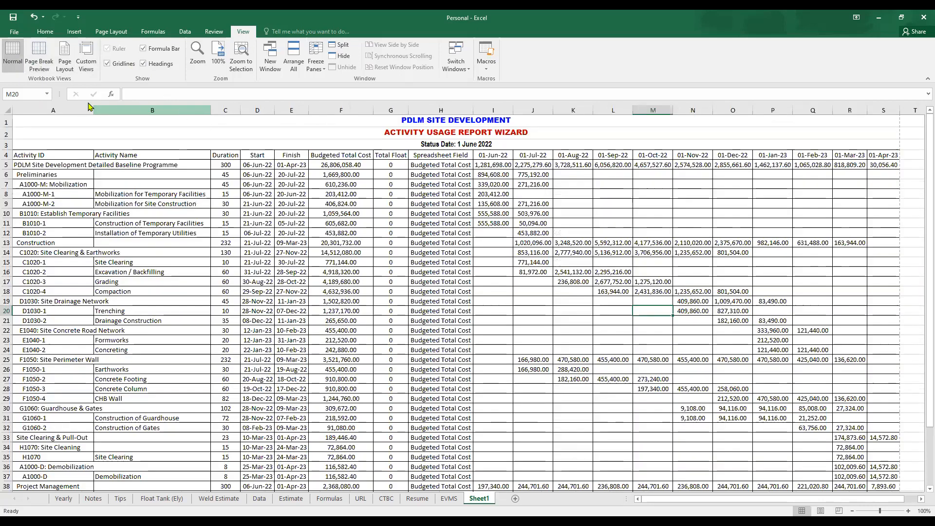
pyautogui.moveTo(93, 110); pyautogui.dragTo(884, 99)
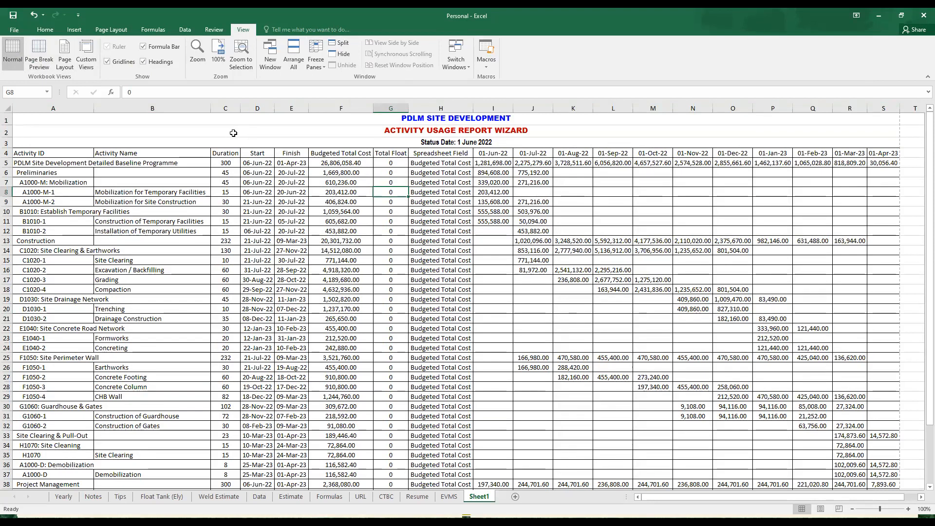
pyautogui.click(234, 133)
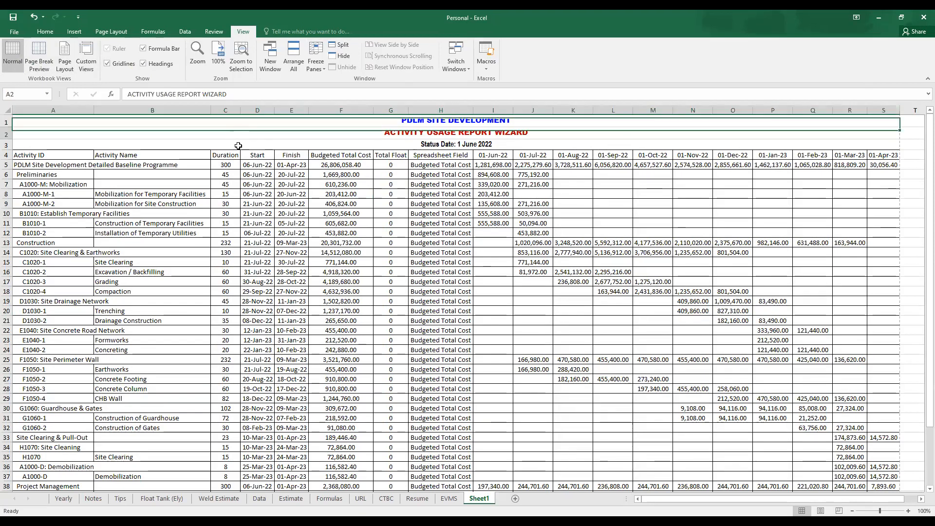
pyautogui.click(242, 146)
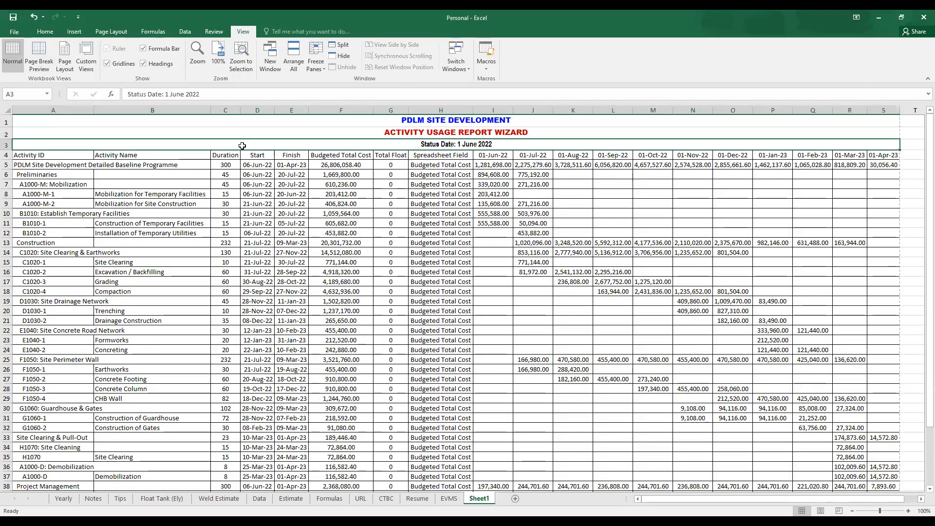
# - Set the sheet's print layout to A3 paper size and landscape orientation
pyautogui.click(14, 32)
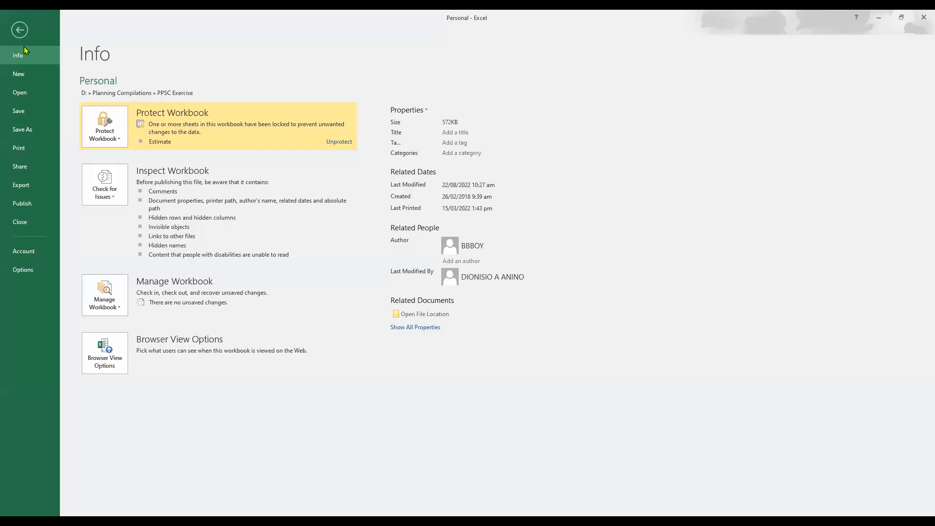
pyautogui.click(44, 152)
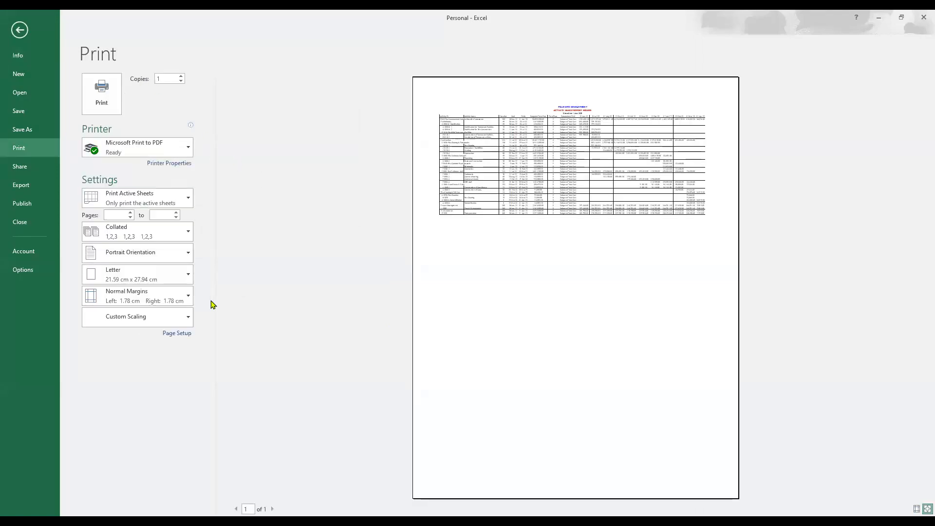
pyautogui.click(177, 333)
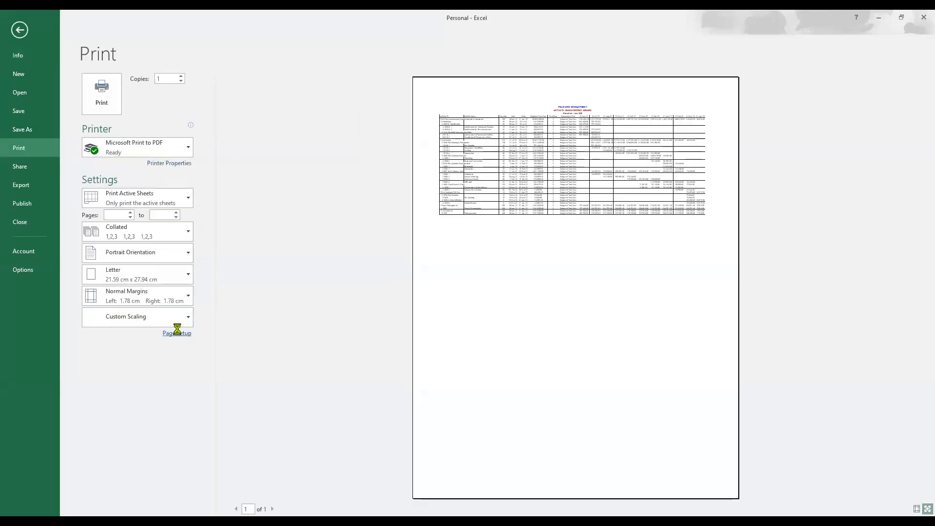
pyautogui.press('Escape')
pyautogui.click(166, 276)
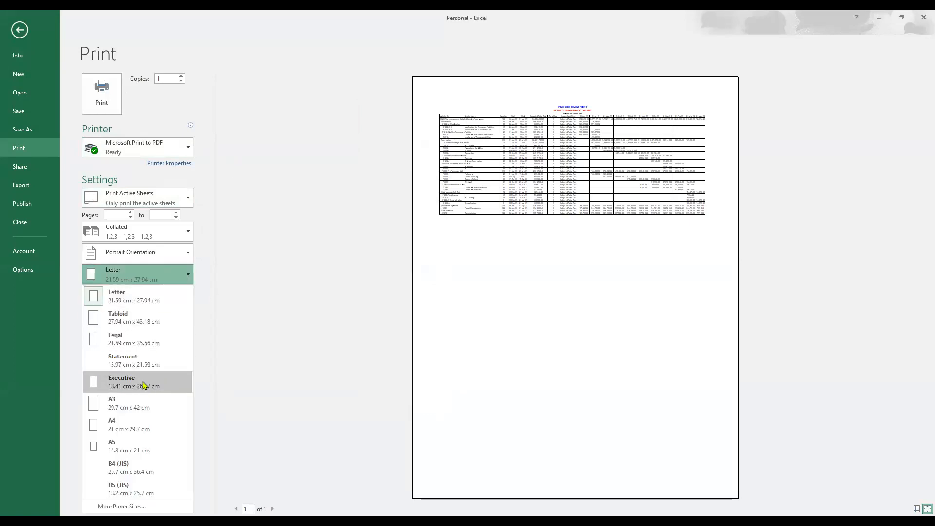
pyautogui.click(129, 409)
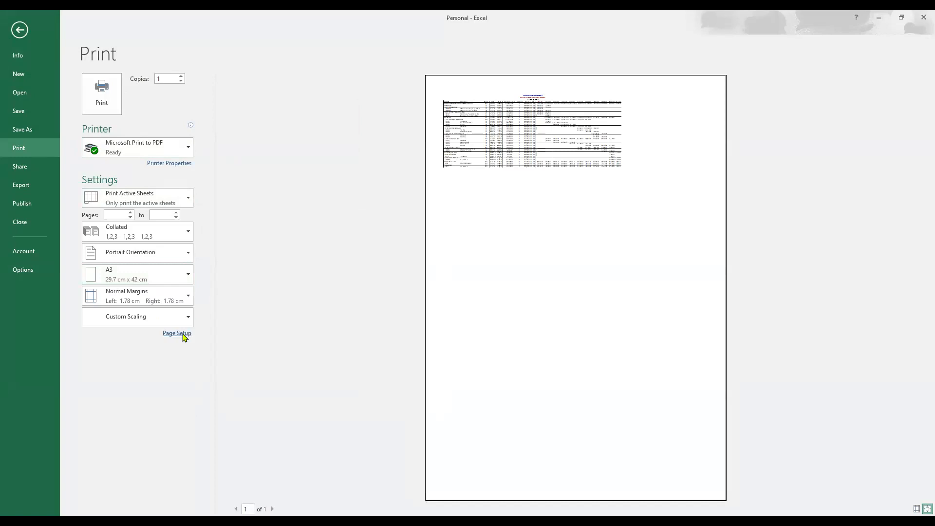
pyautogui.click(180, 334)
pyautogui.click(335, 232)
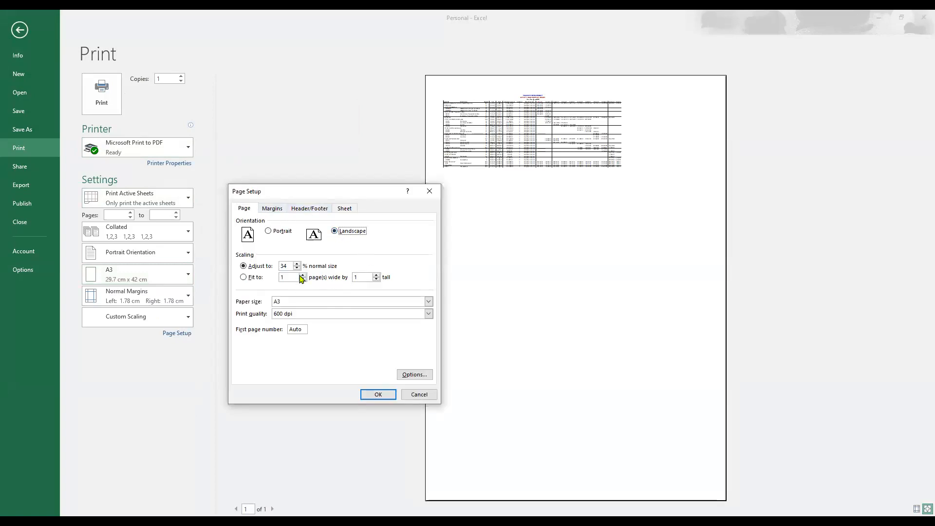
pyautogui.click(378, 394)
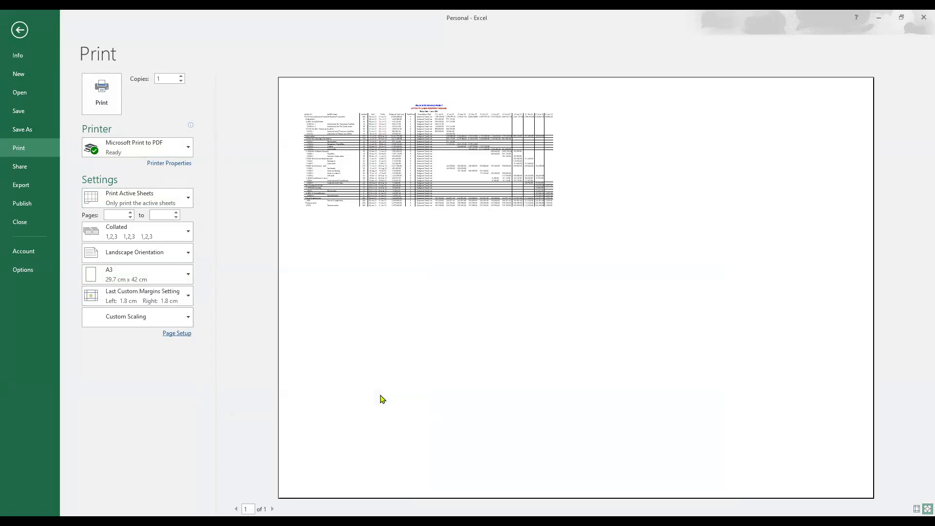
# - Scale the printout to fit 1 page wide by 1 tall and return to the worksheet
pyautogui.click(177, 333)
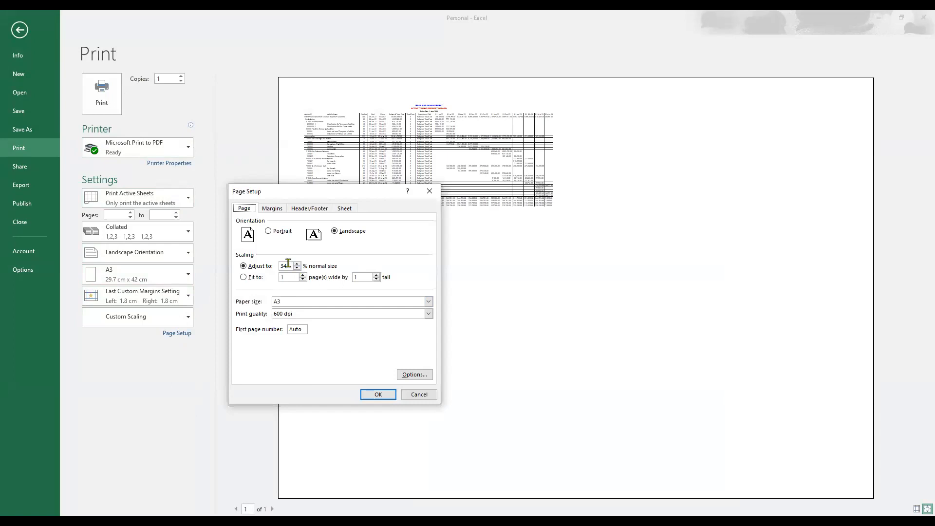
pyautogui.click(243, 277)
pyautogui.click(382, 400)
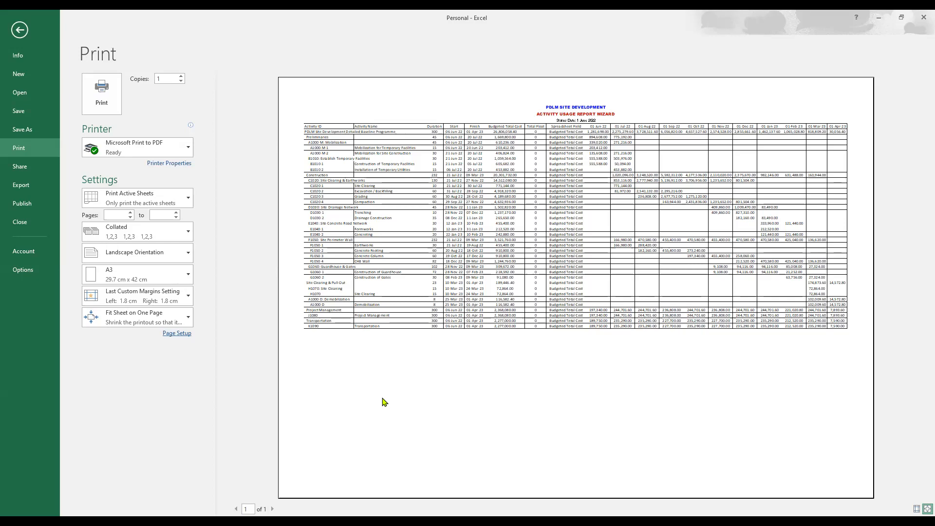
pyautogui.press('Escape')
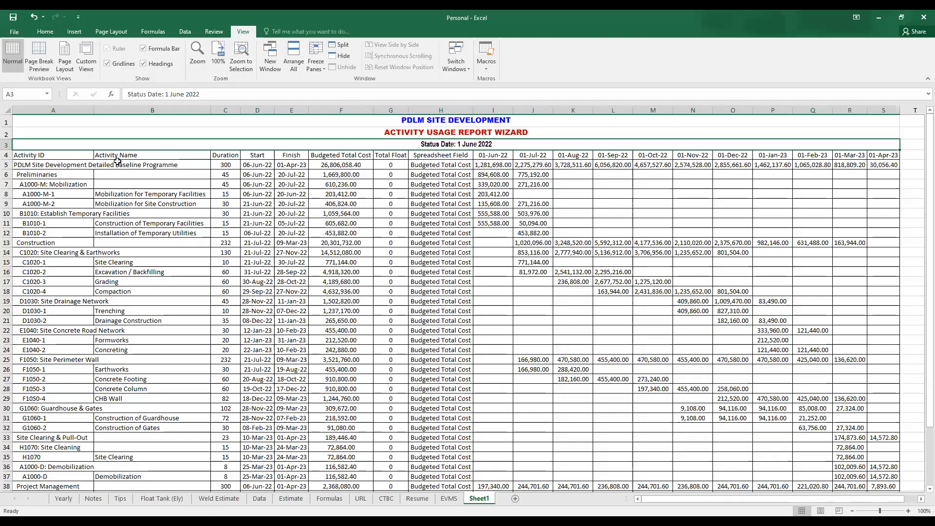
# - Set the row height of table rows 4 through 41 to 25
pyautogui.click(6, 121)
pyautogui.click(6, 155)
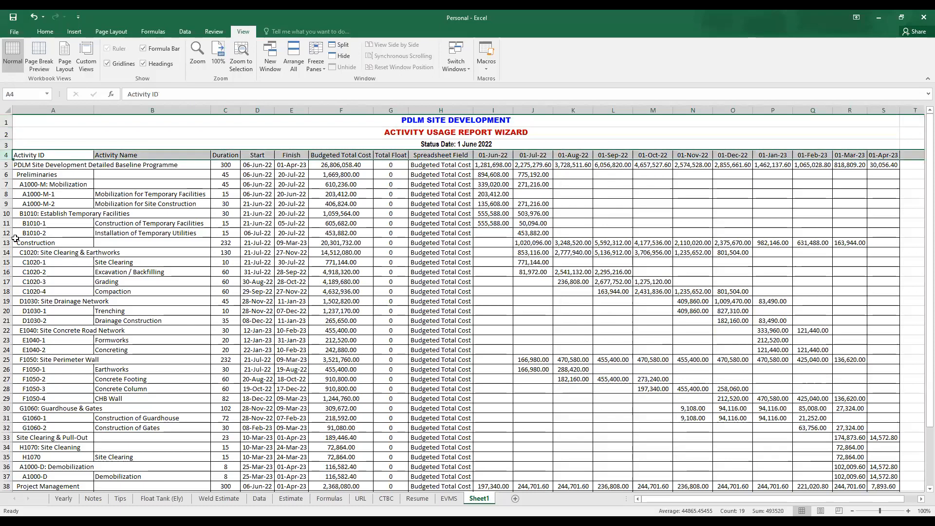
pyautogui.scroll(-7, 20, 282)
pyautogui.keyDown('shift'); pyautogui.click(6, 276); pyautogui.keyUp('shift')
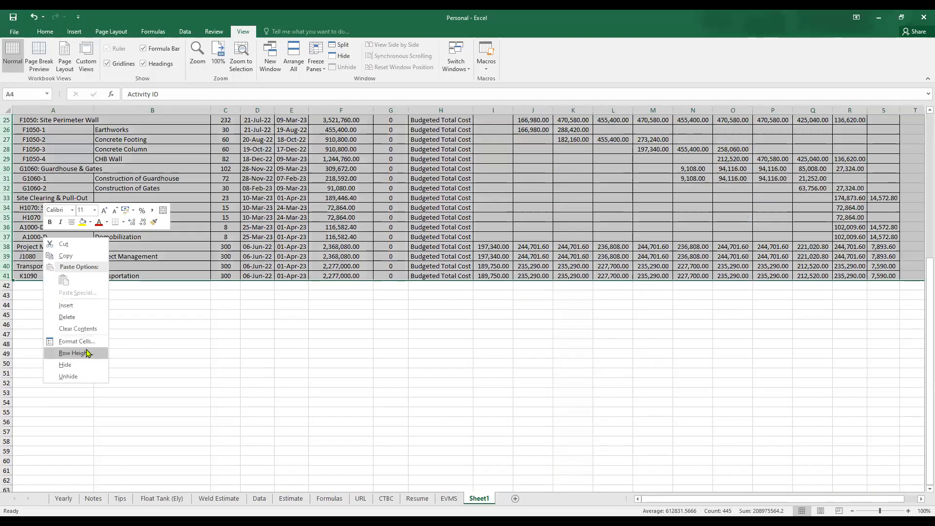
pyautogui.click(86, 350)
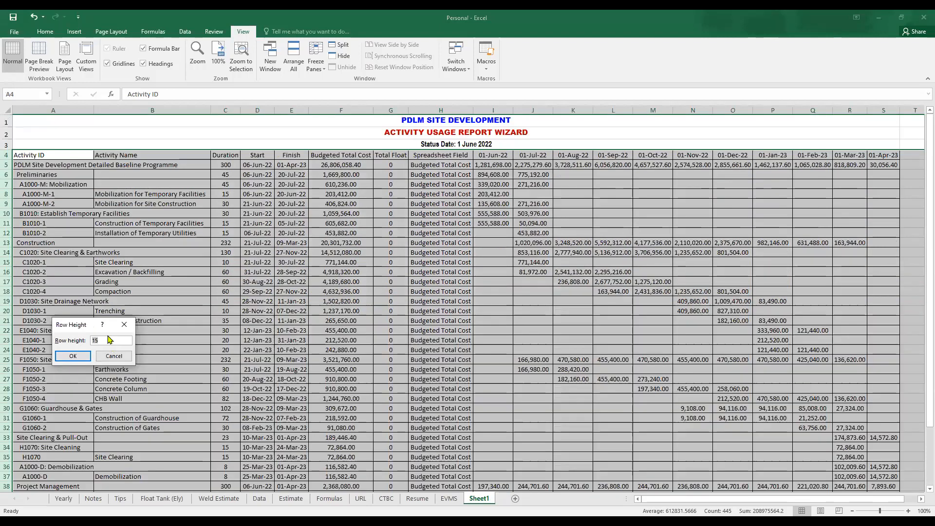
pyautogui.write('25')
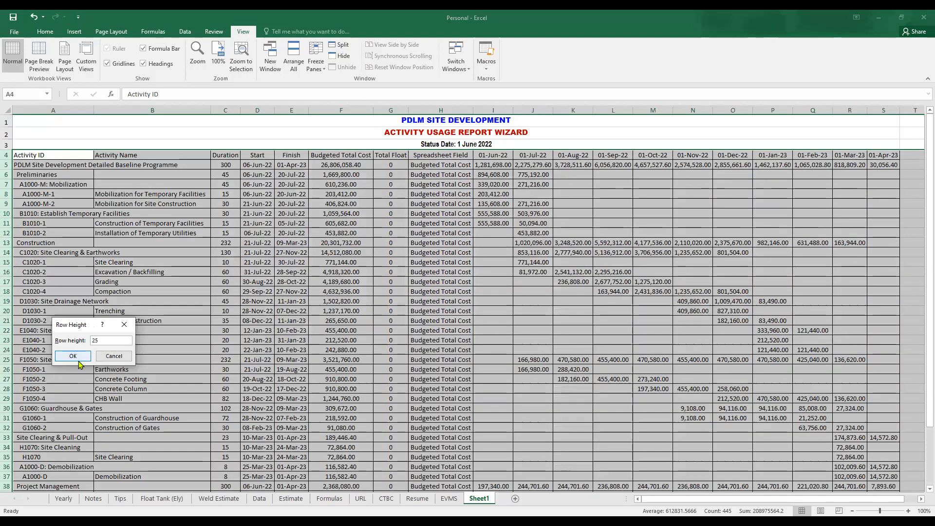
pyautogui.click(73, 356)
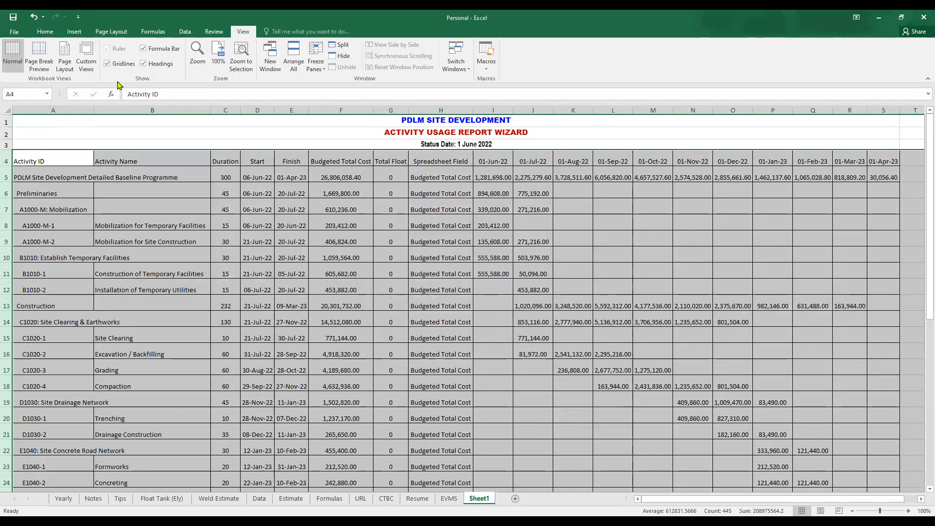
# - Check the sheet in the print preview and print it with Microsoft Print to PDF
pyautogui.click(15, 32)
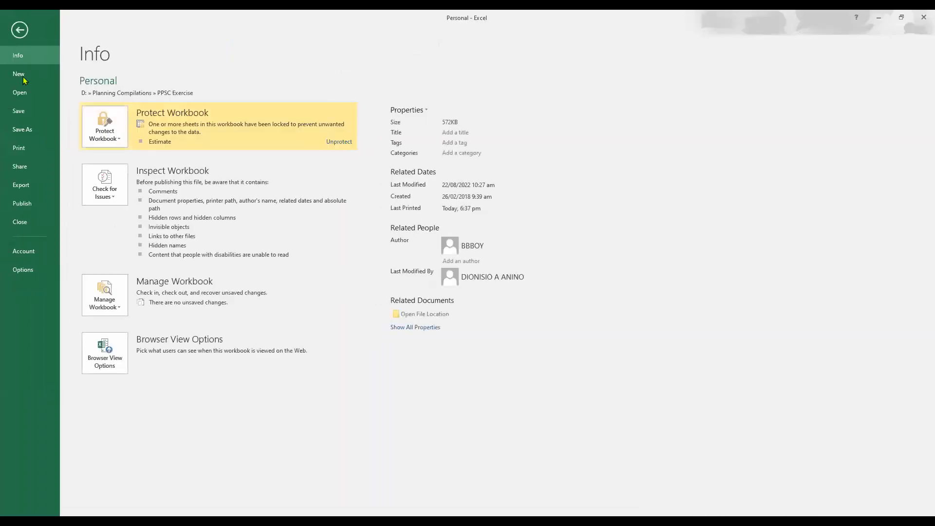
pyautogui.click(18, 147)
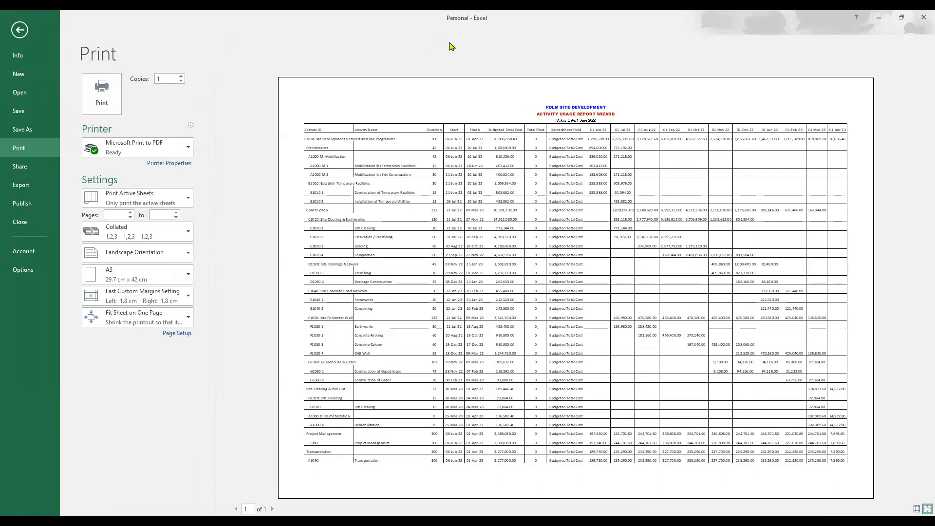
pyautogui.click(100, 99)
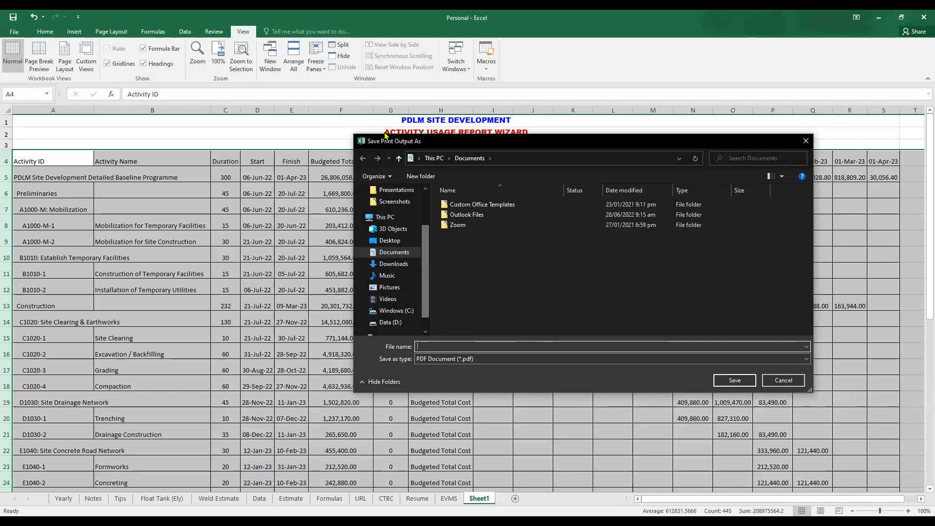
# - Choose the Detailed Baseline Programme Report Layouts folder under Data (D:), Planning Compilations, PPSC Exercise, PCM Exercise Video as the save location
pyautogui.click(390, 322)
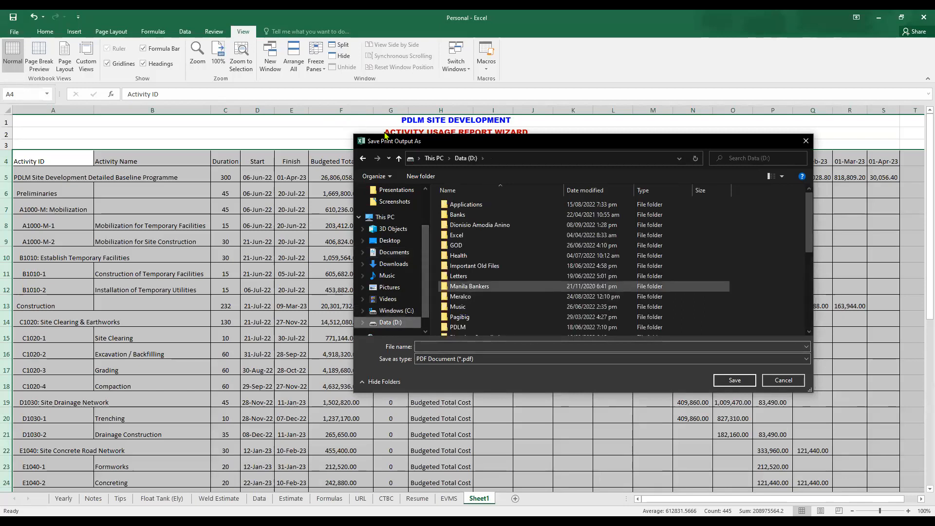
pyautogui.click(506, 286)
pyautogui.scroll(-3, 507, 272)
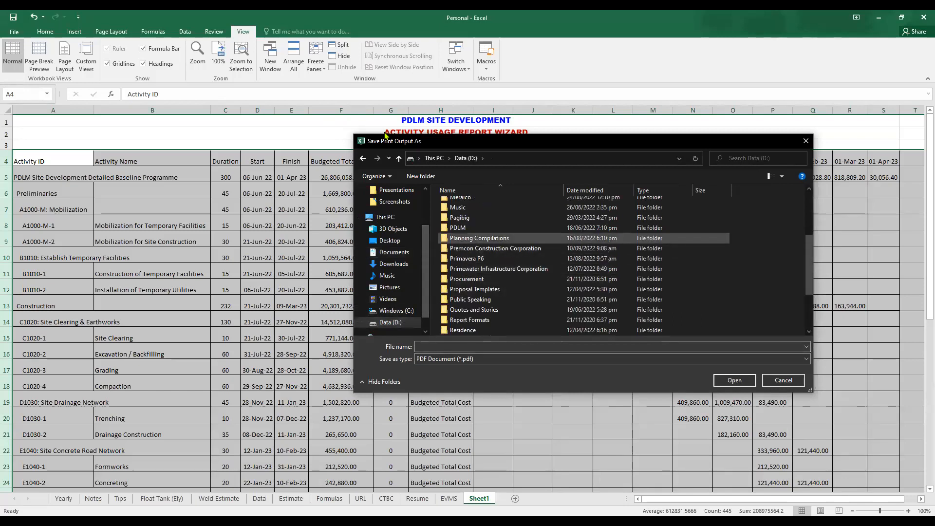
pyautogui.doubleClick(480, 239)
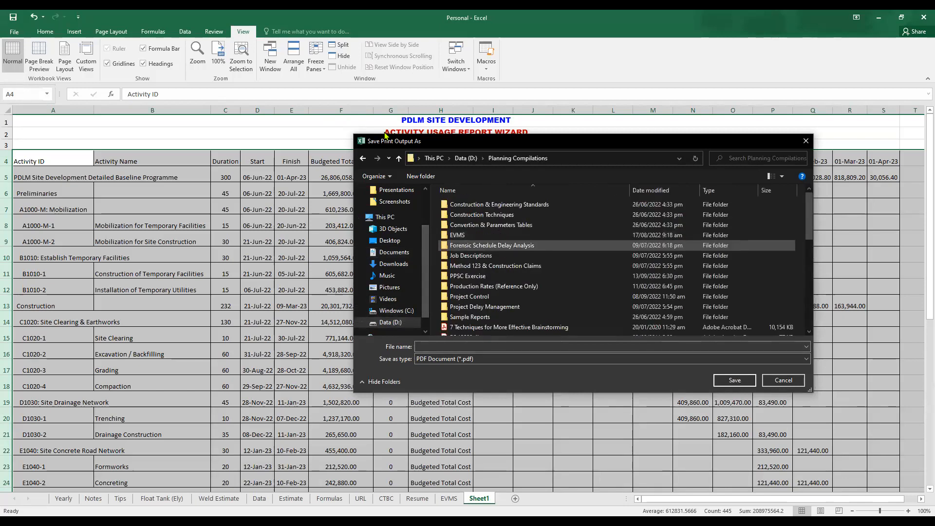
pyautogui.doubleClick(470, 275)
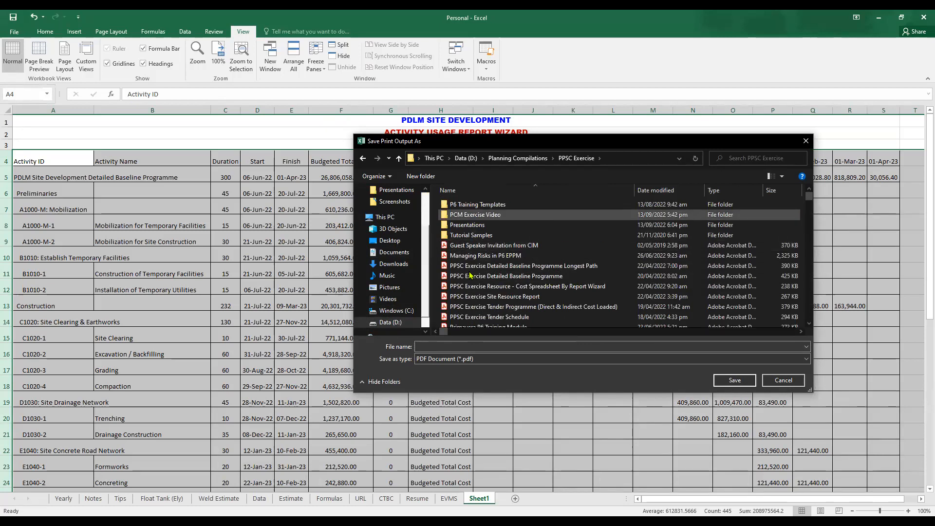
pyautogui.doubleClick(470, 215)
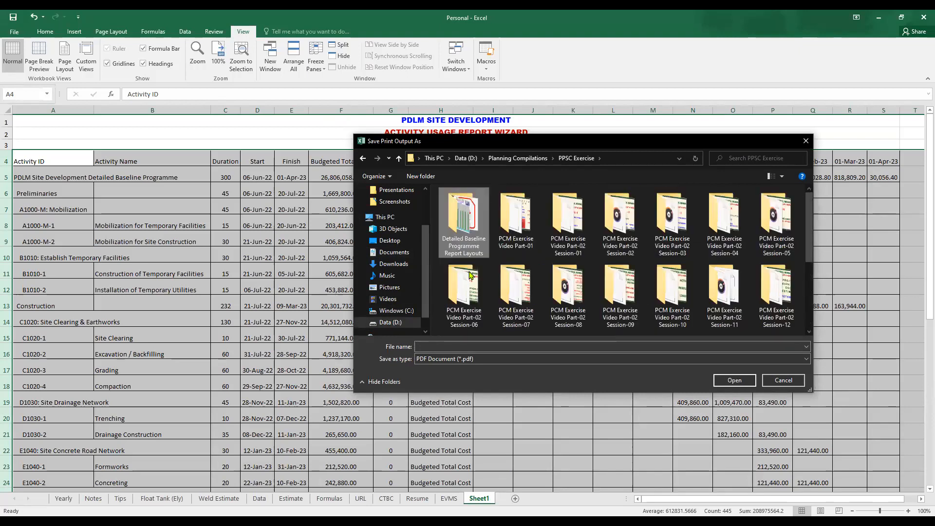
pyautogui.doubleClick(470, 215)
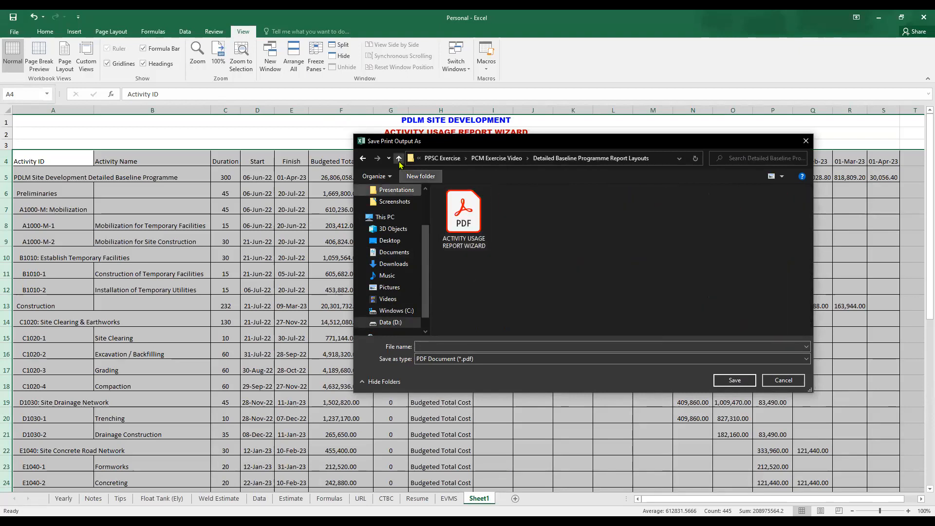
# - Name the PDF ACTIVITY USAGE EXCEL SPREADSHEET, based on the existing PDF's name, and save it
pyautogui.click(464, 218)
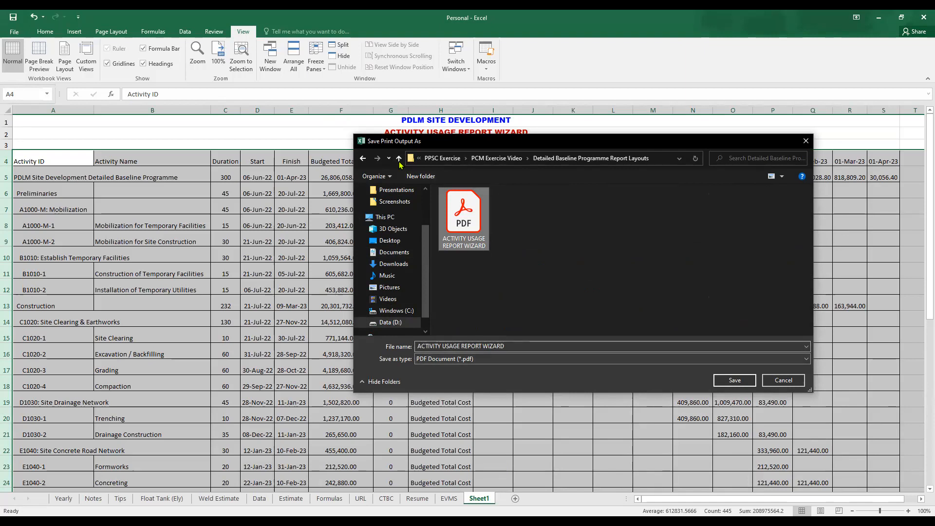
pyautogui.press('Tab')
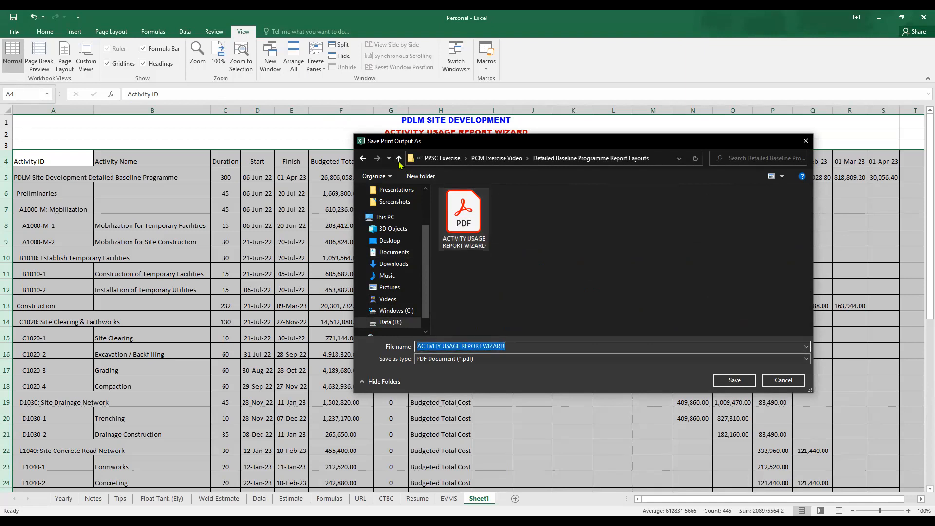
pyautogui.press('Right')
pyautogui.hotkey('ctrl', 'shift', 'Left')
pyautogui.hotkey('ctrl', 'shift', 'Left')
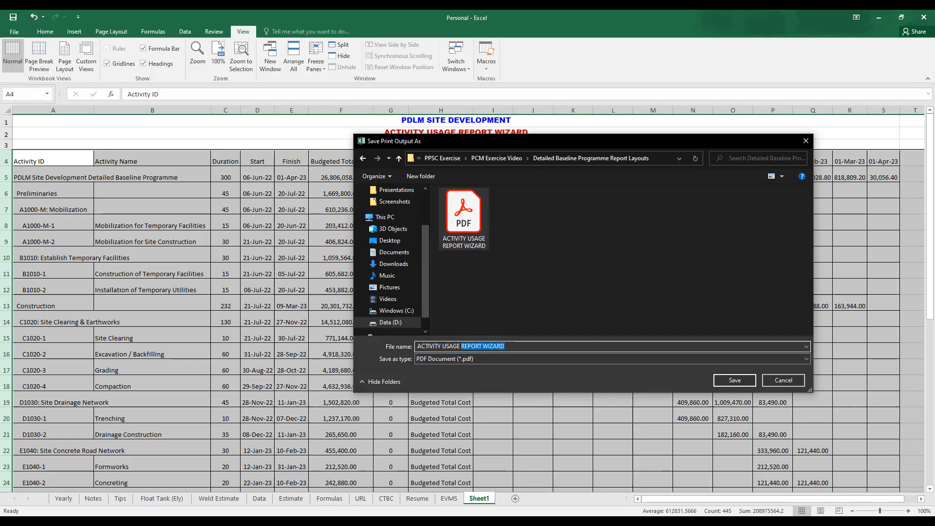
pyautogui.write('excel sprea')
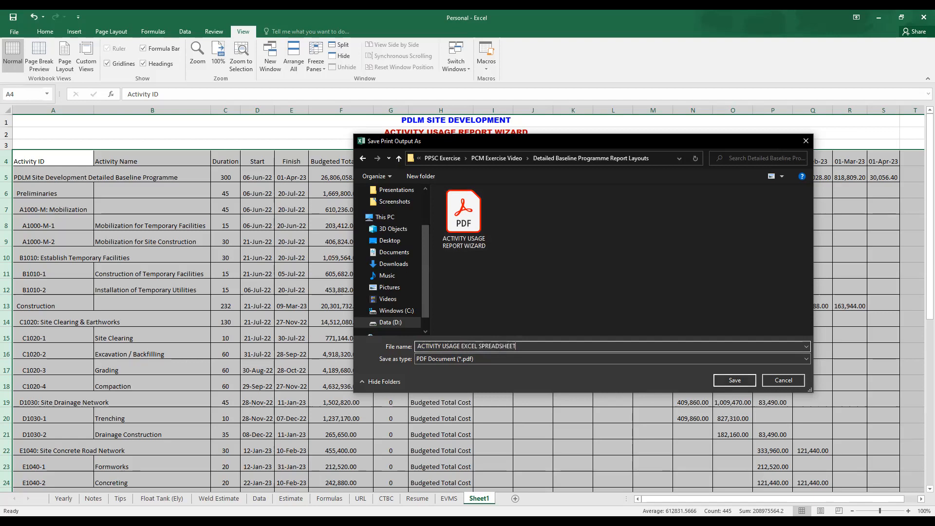
pyautogui.press('Return')
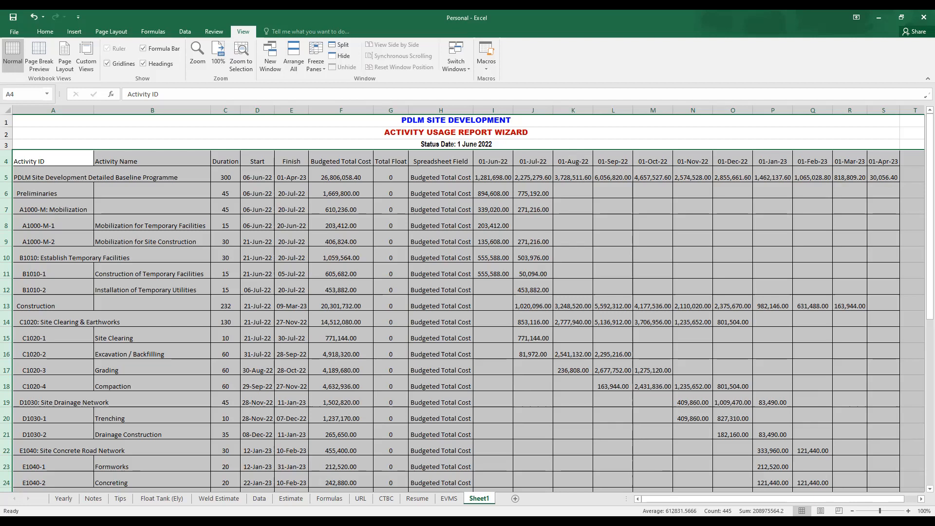
pyautogui.hotkey('alt', 'Tab')
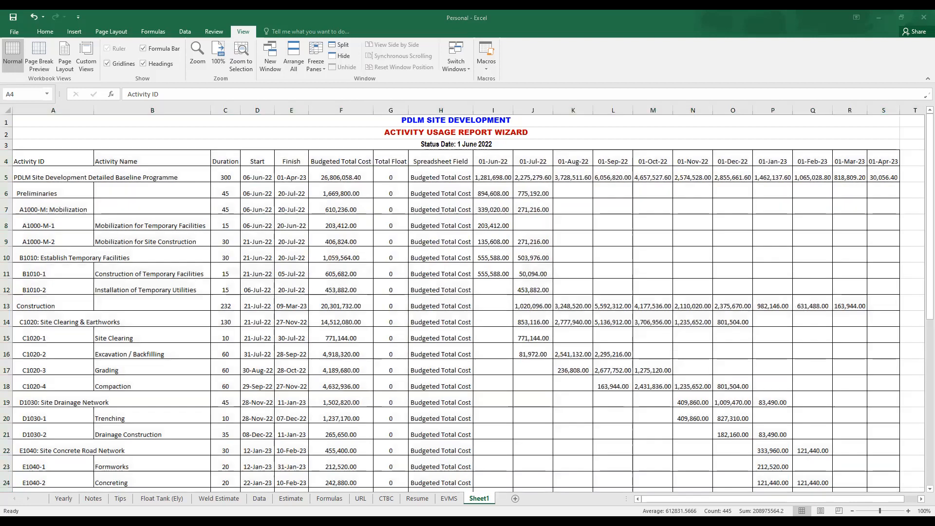